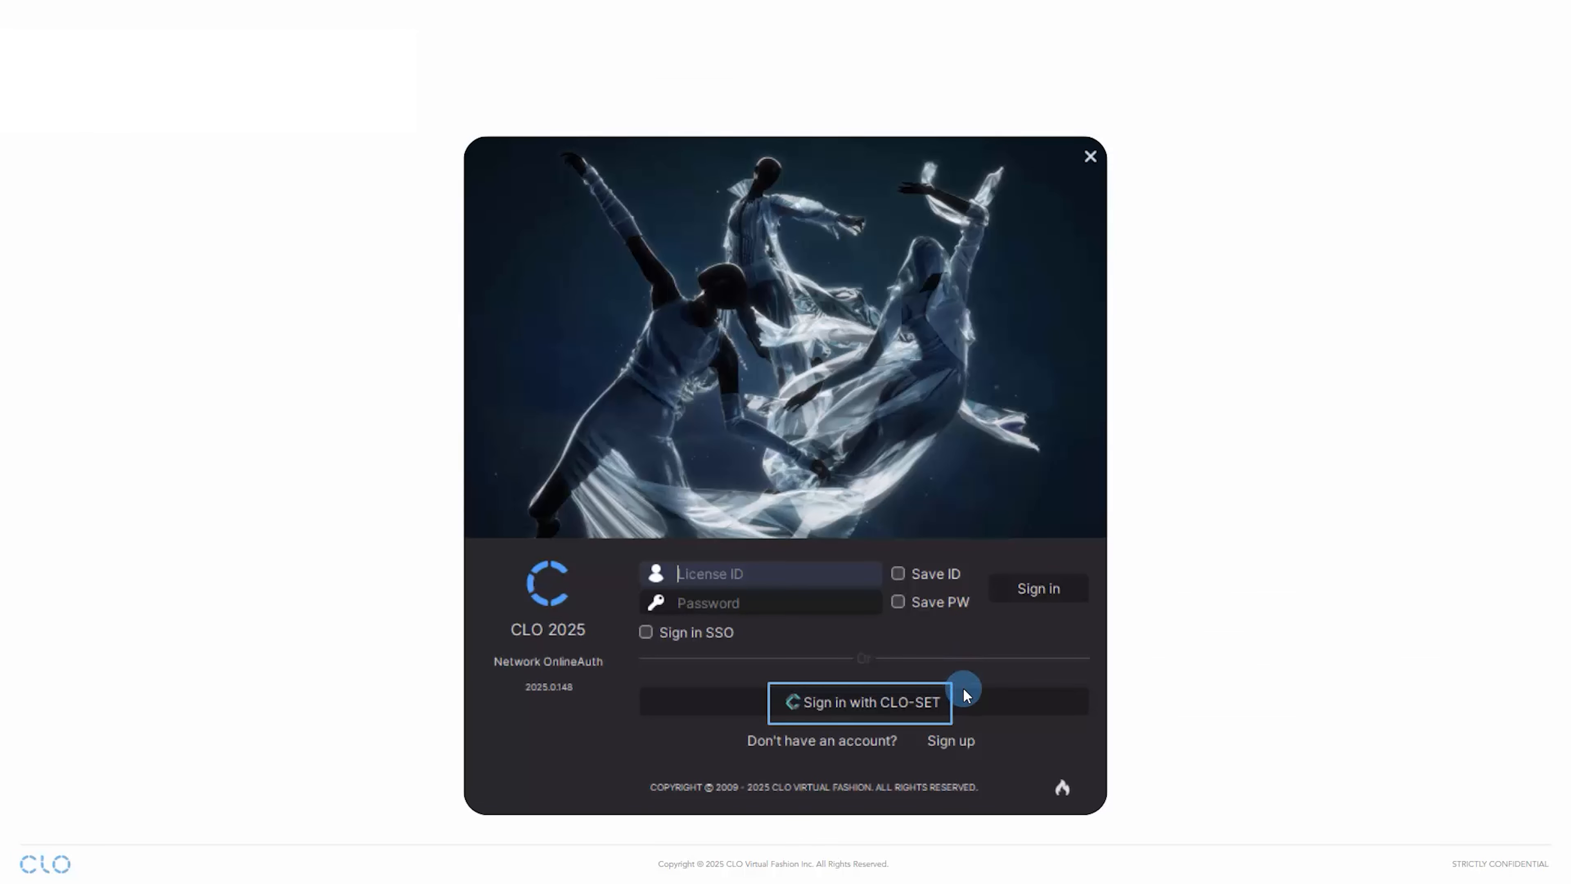
- Choose CLO-SET as the sign-in method
{"action": "left_click", "coordinate": [872, 705]}
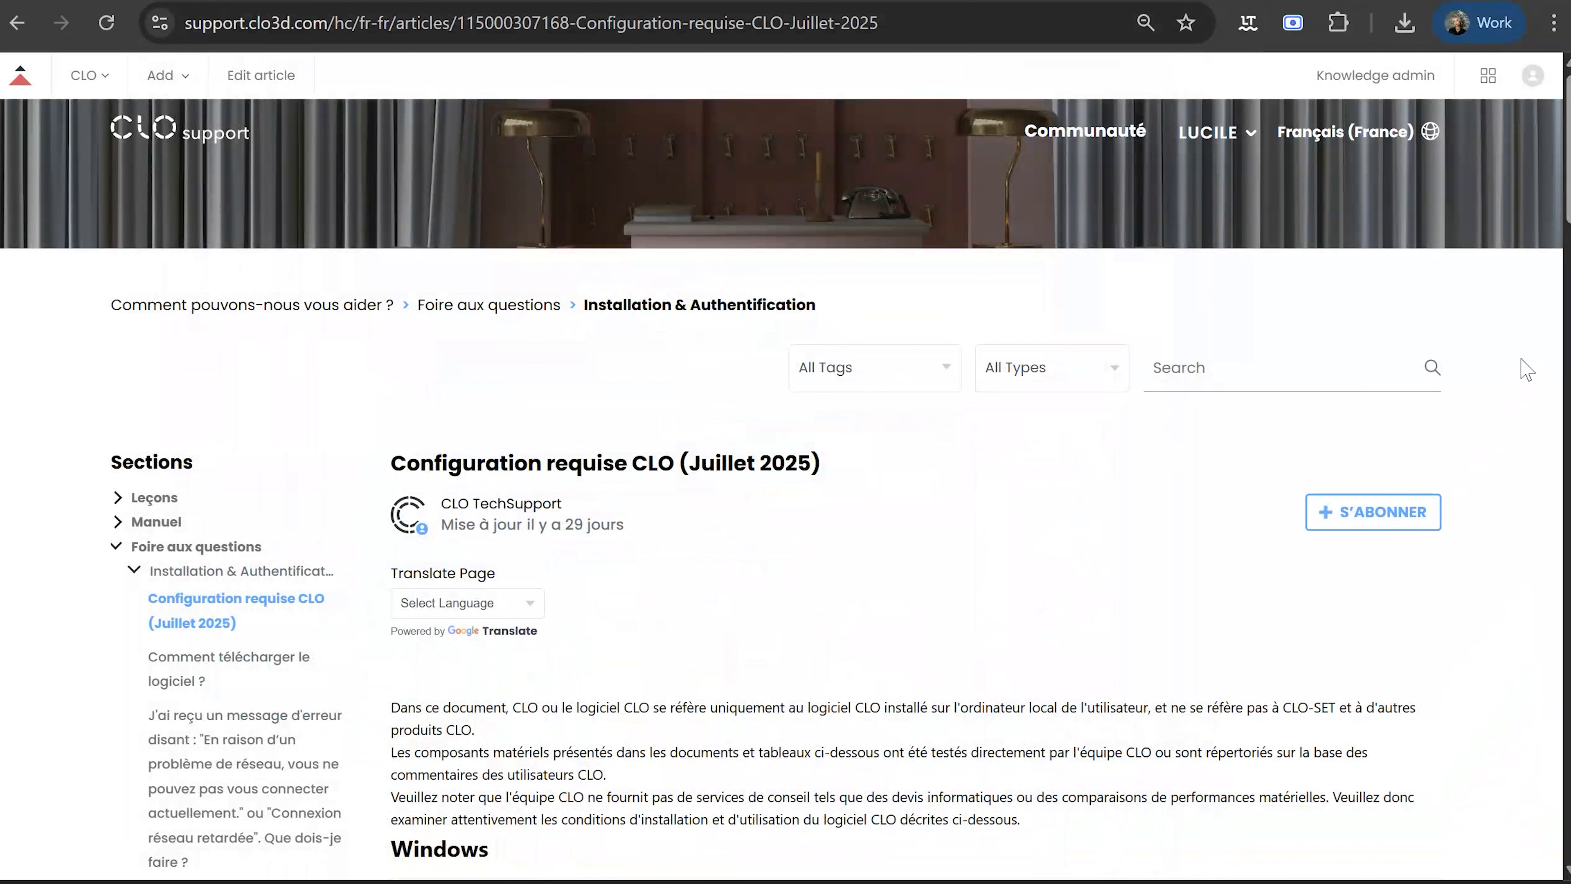
- Review the Windows and Mac system requirements in the CLO July 2025 support article
{"action": "scroll", "coordinate": [1527, 370], "scroll_direction": "down", "scroll_amount": 5}
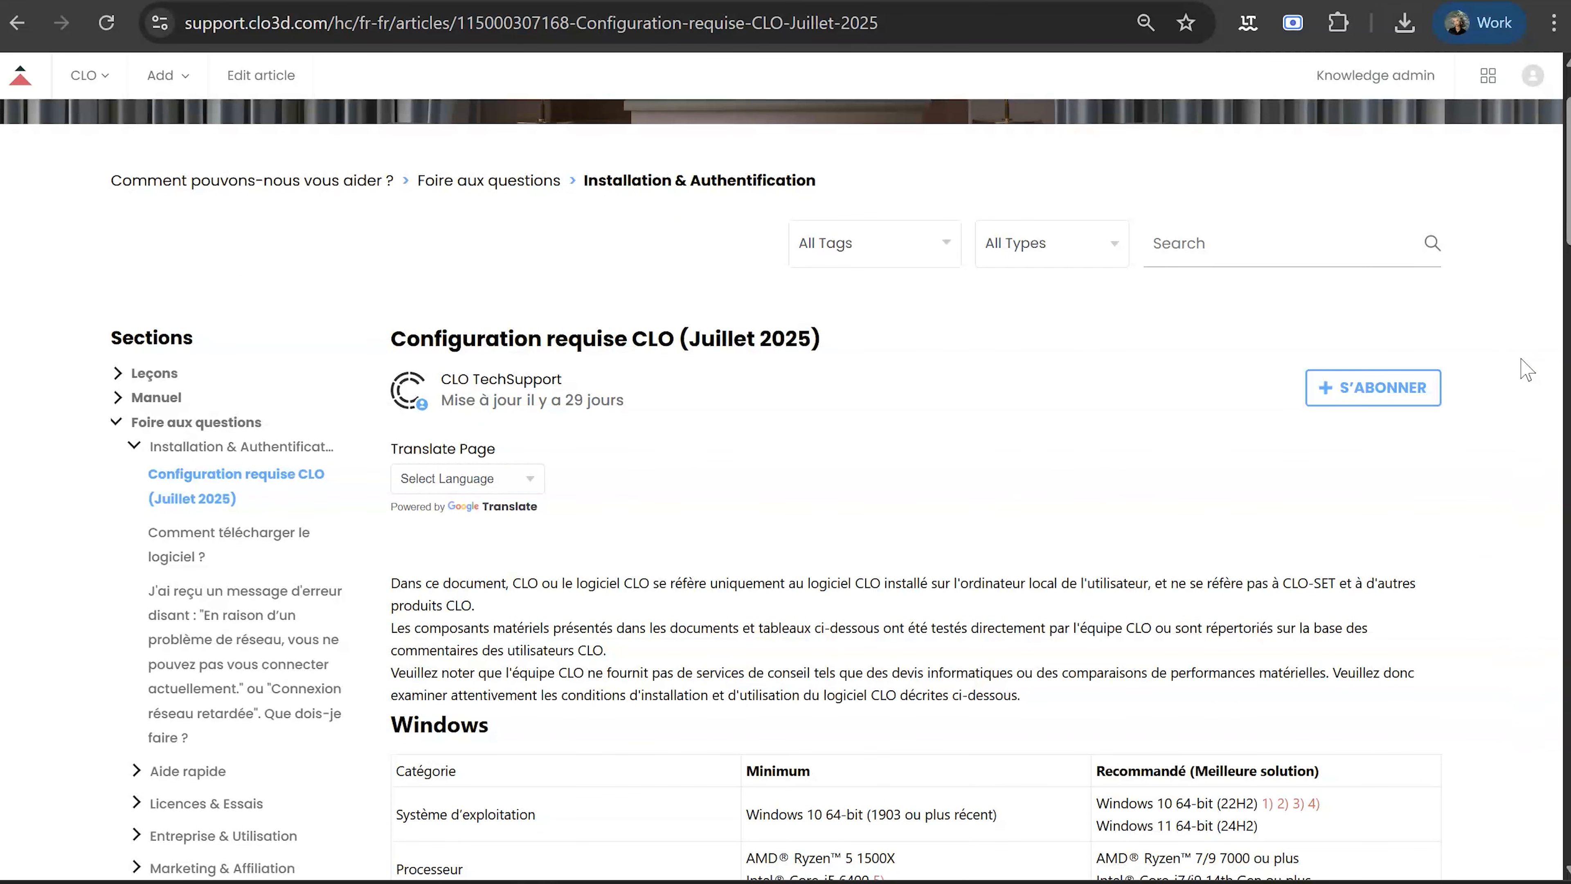
{"action": "scroll", "coordinate": [1527, 371], "scroll_direction": "down", "scroll_amount": 4}
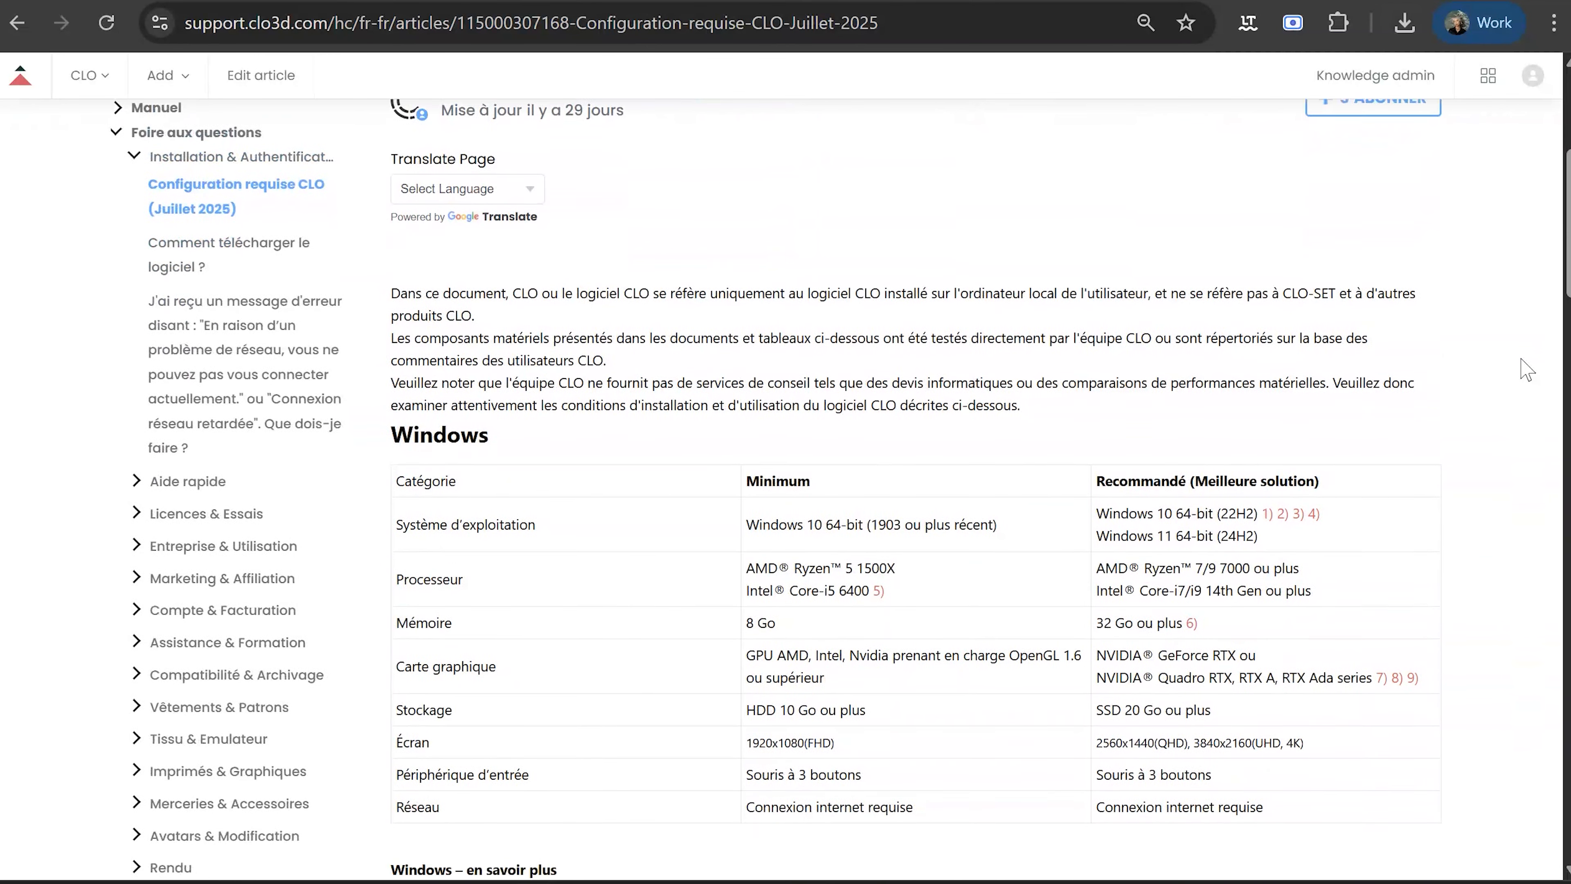
{"action": "scroll", "coordinate": [1527, 370], "scroll_direction": "down", "scroll_amount": 6}
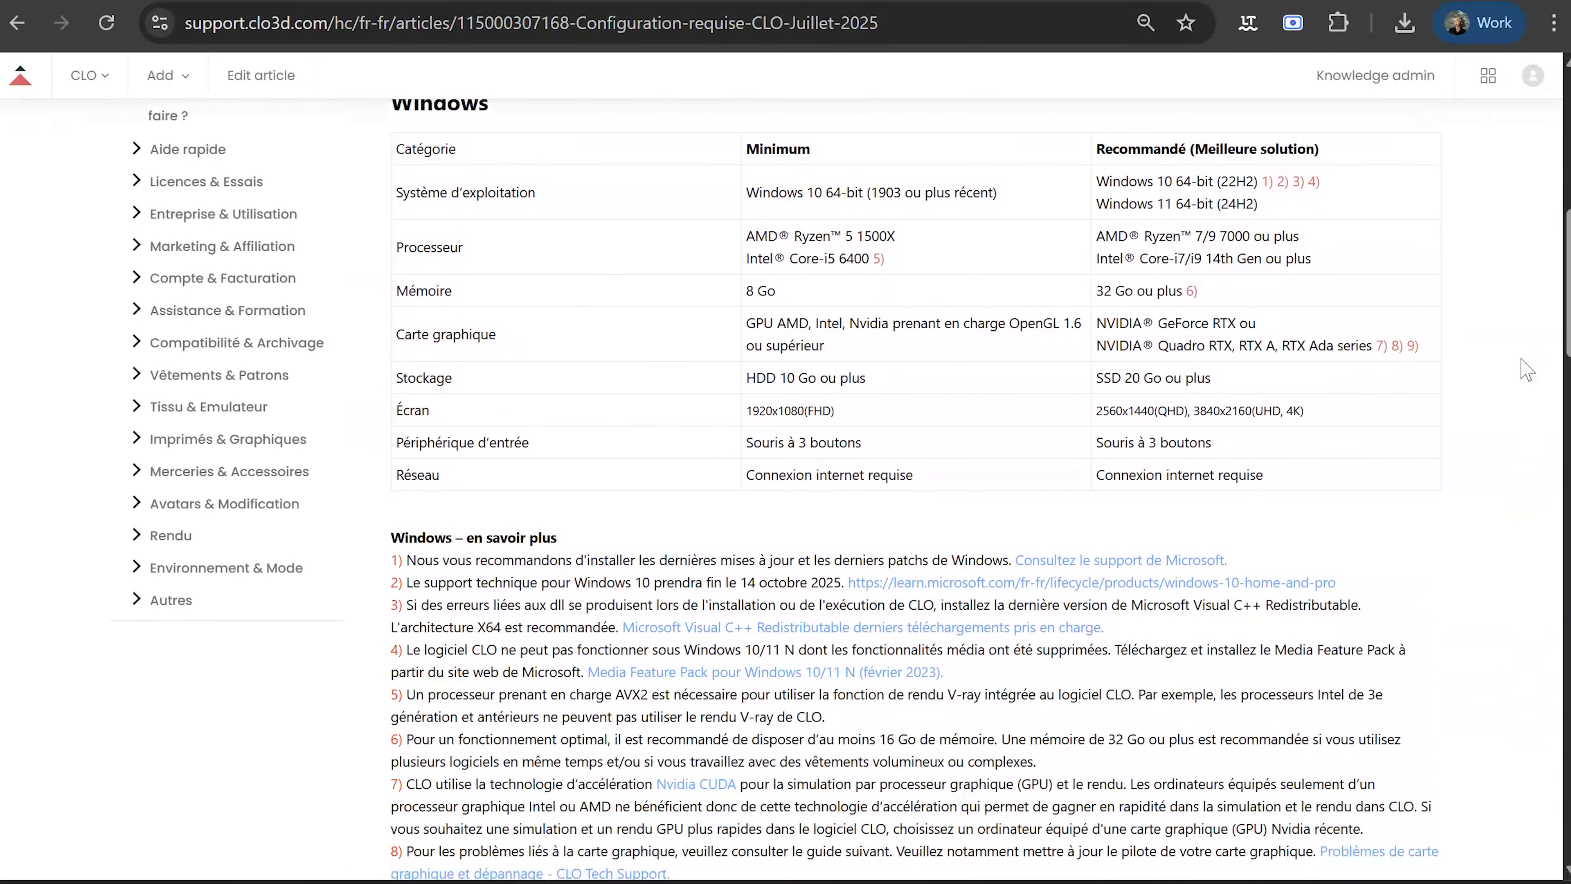
{"action": "scroll", "coordinate": [1527, 370], "scroll_direction": "down", "scroll_amount": 6}
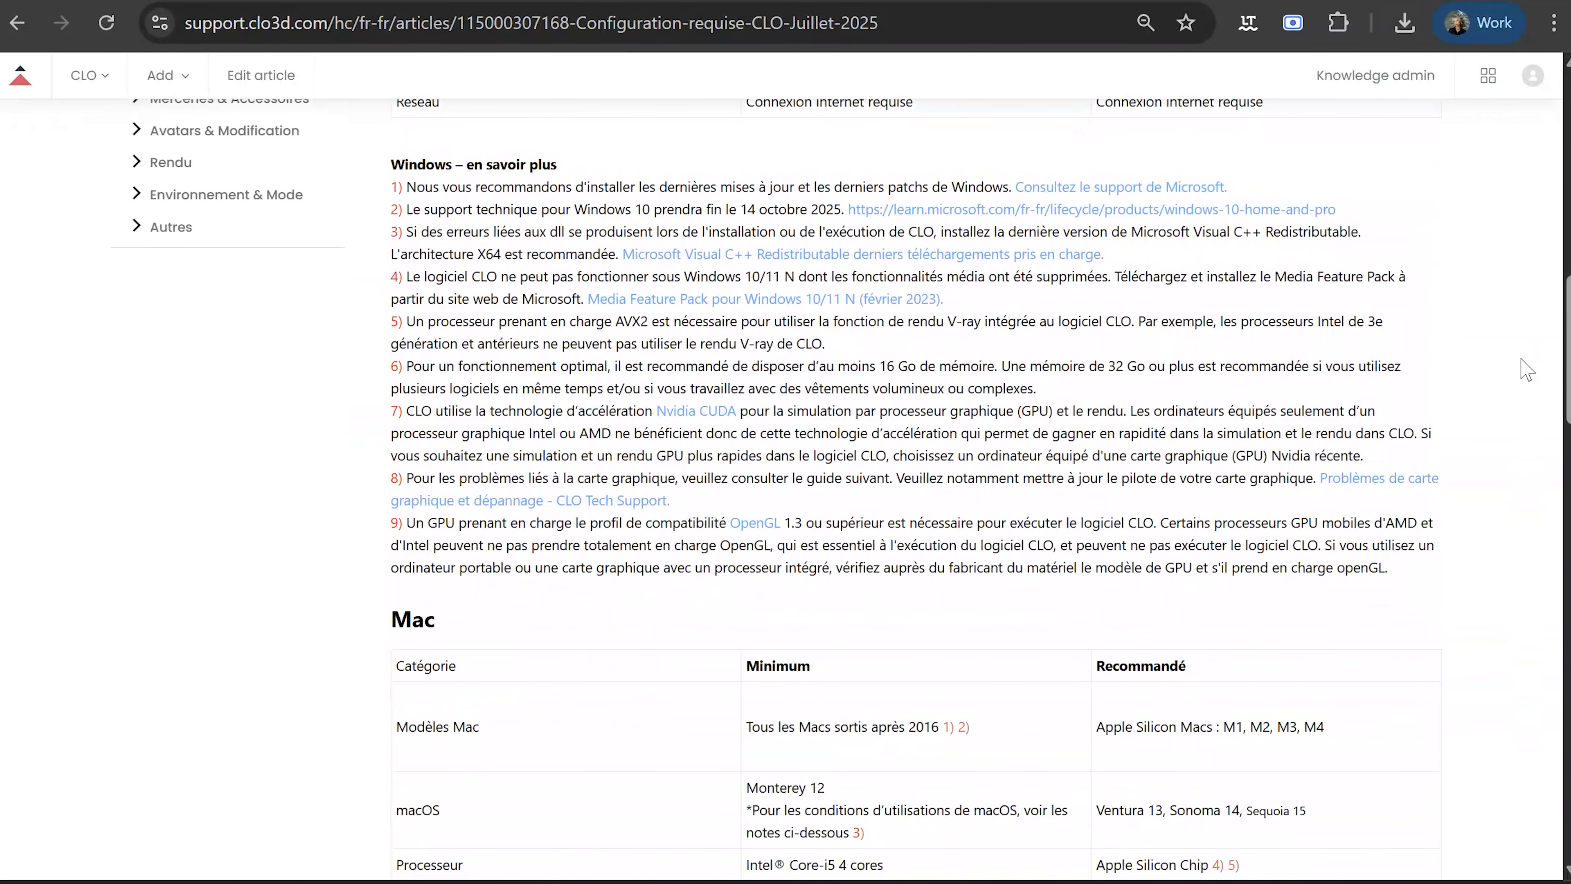
{"action": "scroll", "coordinate": [1527, 370], "scroll_direction": "down", "scroll_amount": 6}
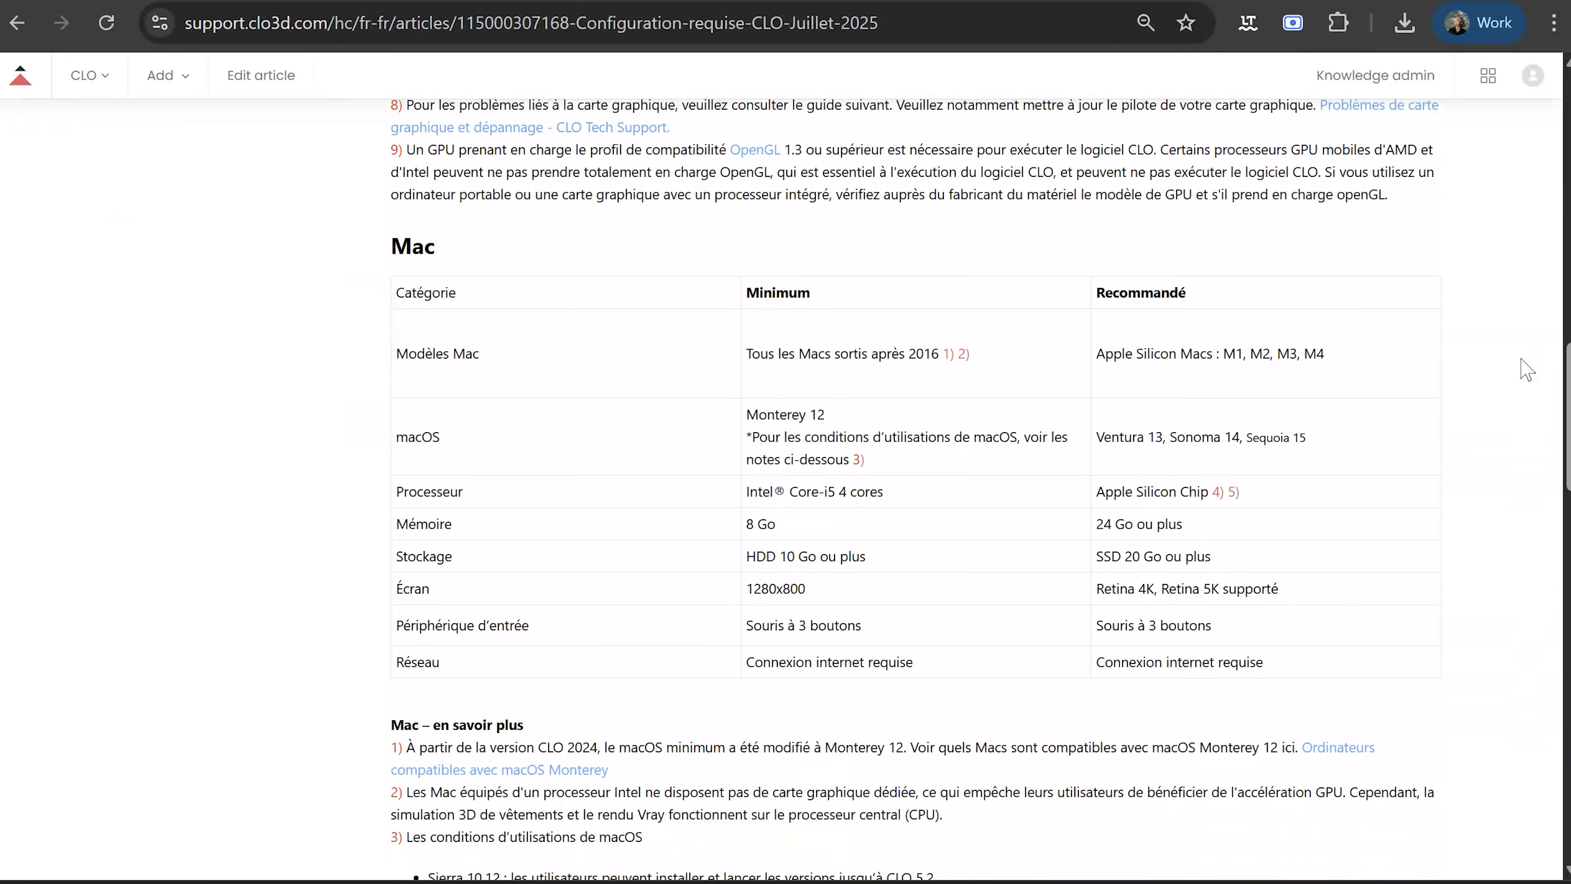
{"action": "scroll", "coordinate": [1527, 370], "scroll_direction": "down", "scroll_amount": 6}
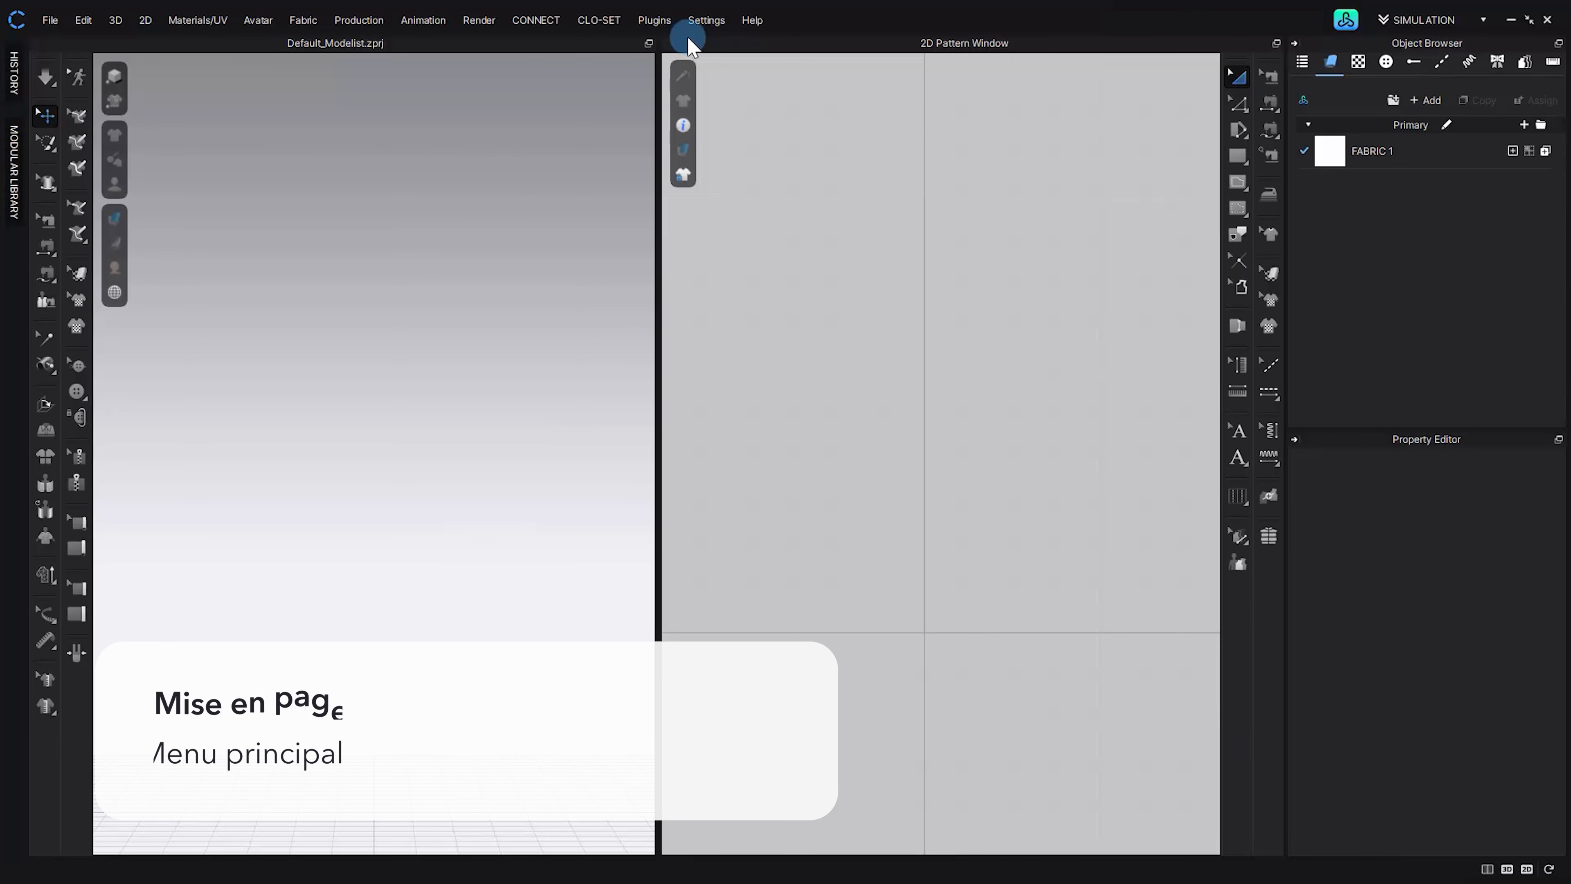
{"action": "left_click", "coordinate": [115, 19]}
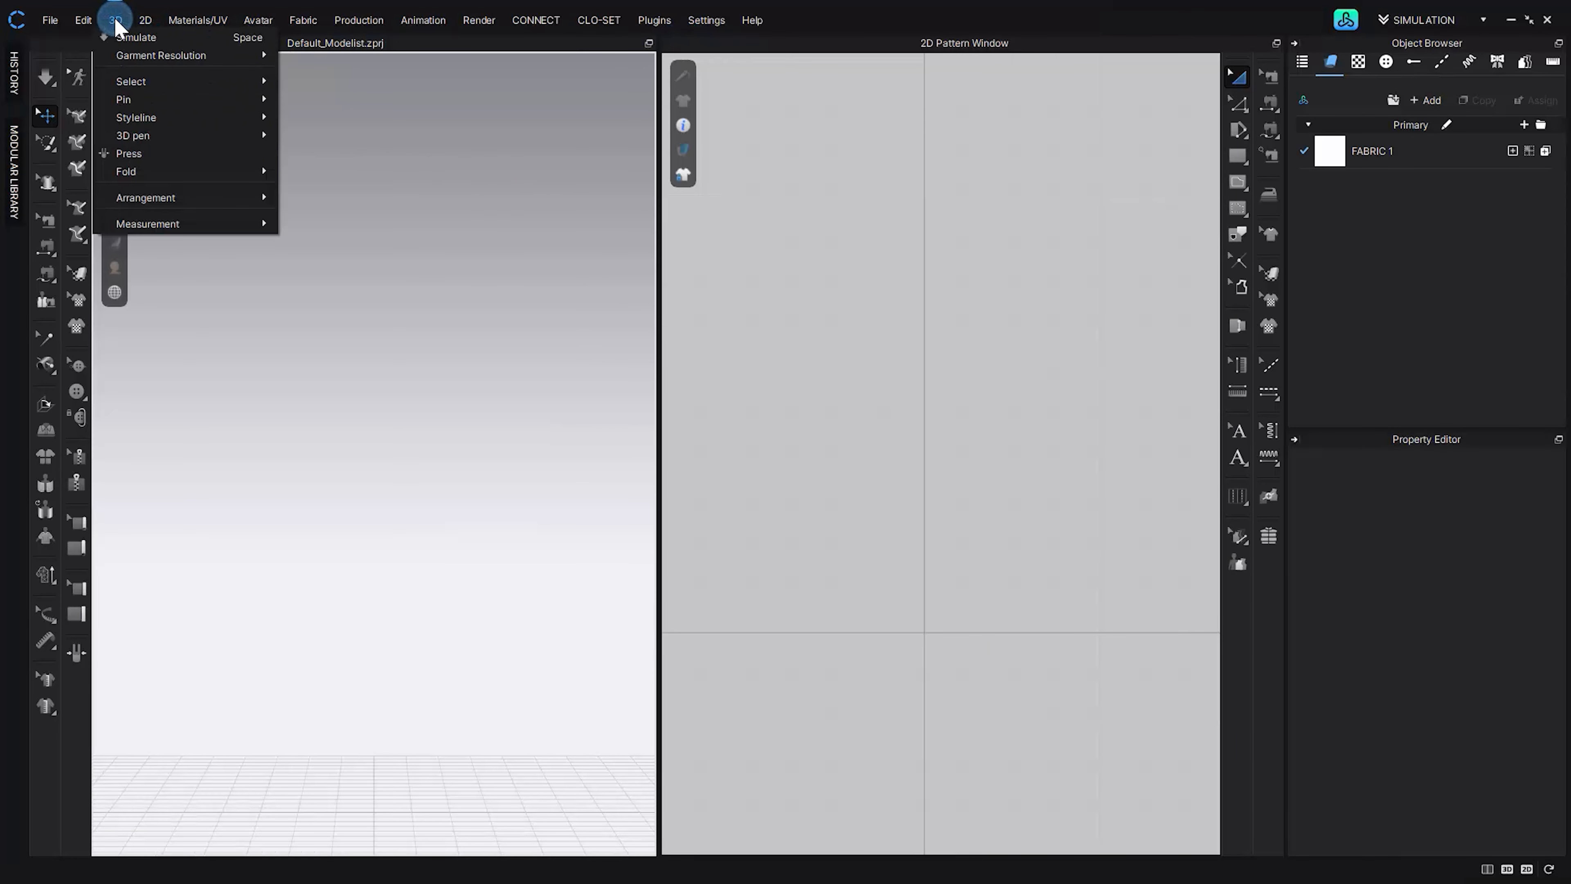
{"action": "left_click", "coordinate": [193, 375]}
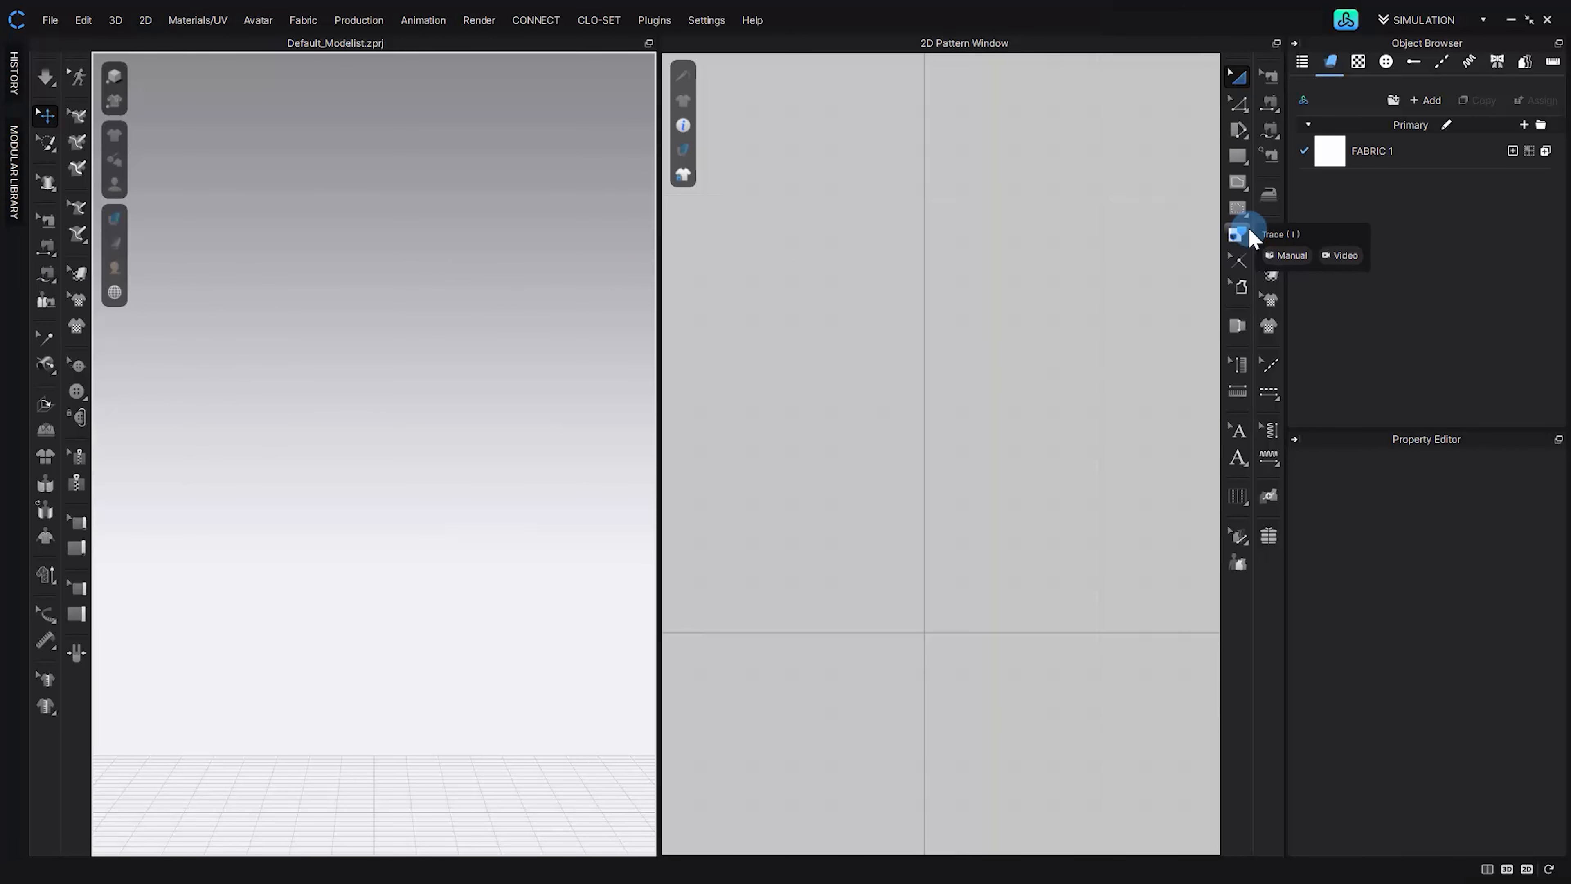
{"action": "left_click", "coordinate": [50, 19]}
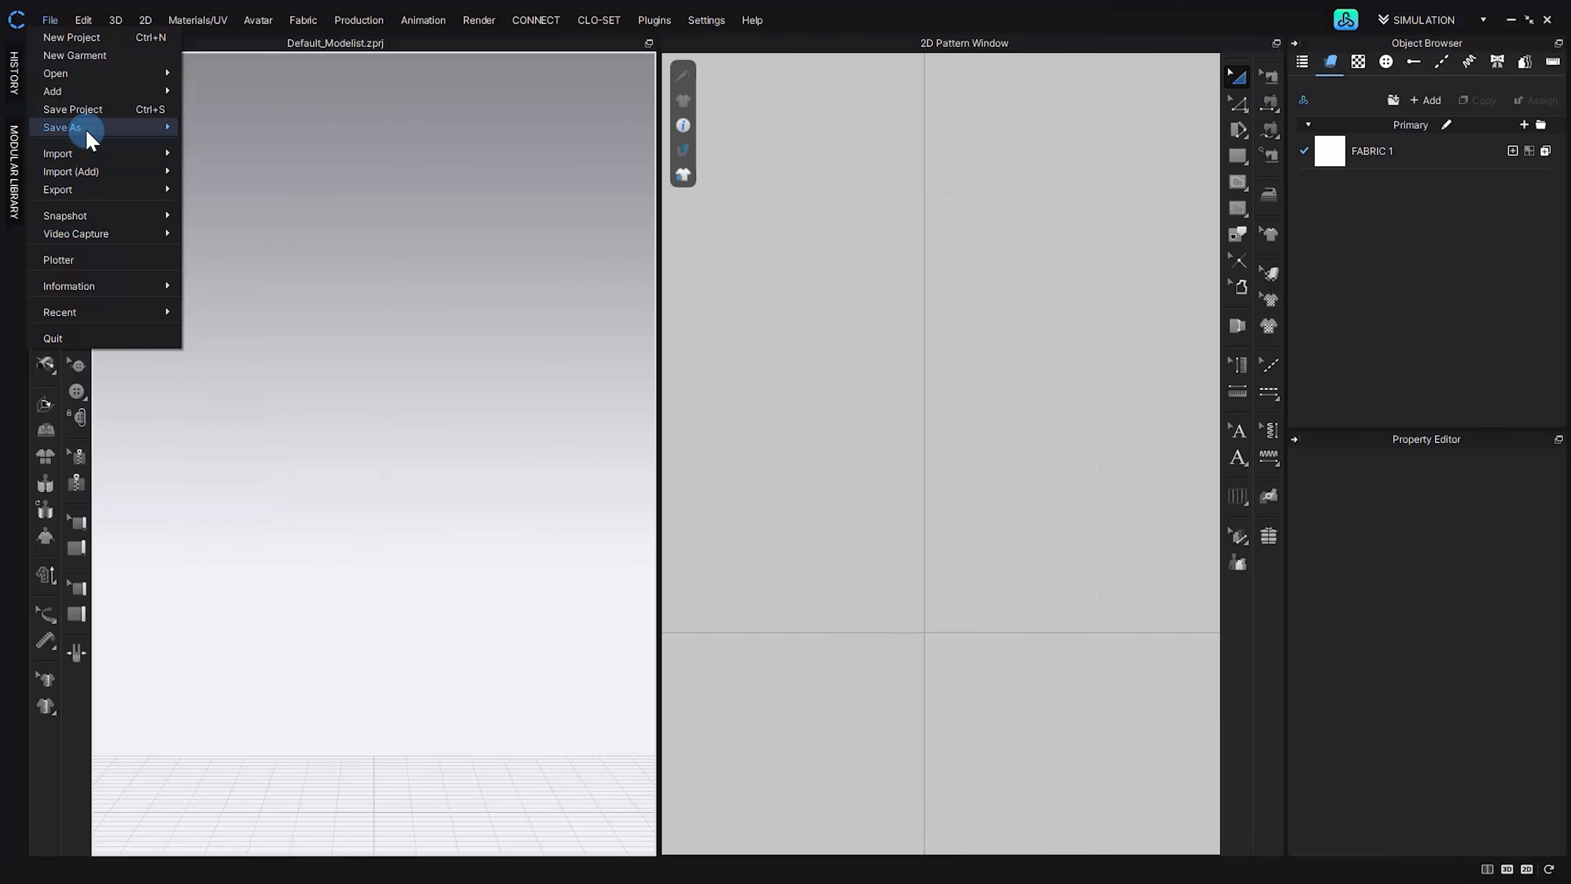
{"action": "mouse_move", "coordinate": [87, 133]}
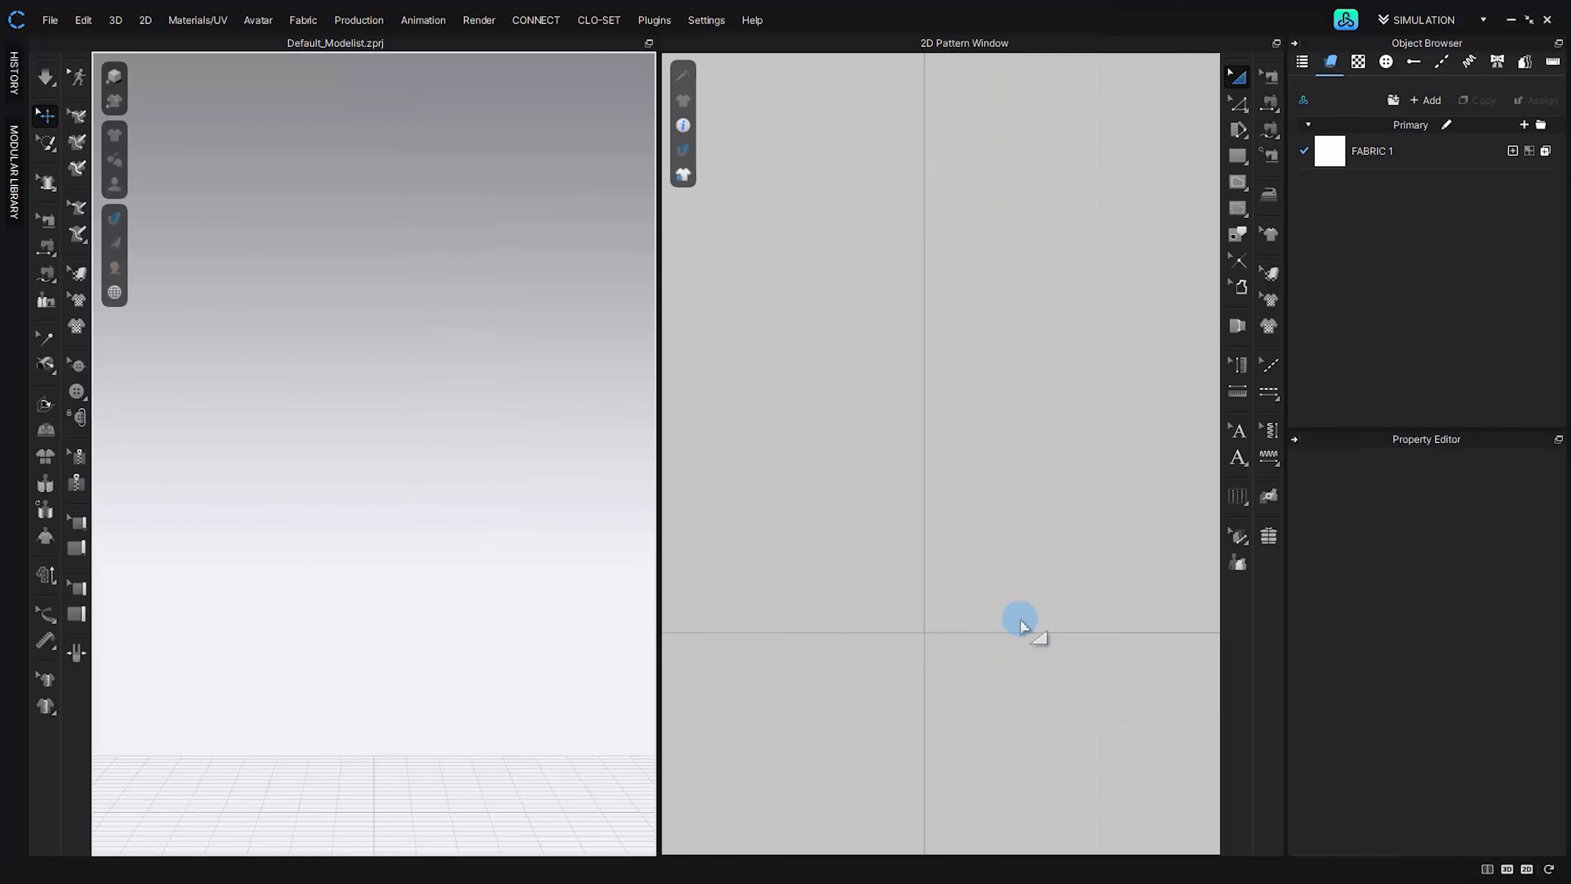
{"action": "left_click", "coordinate": [739, 20]}
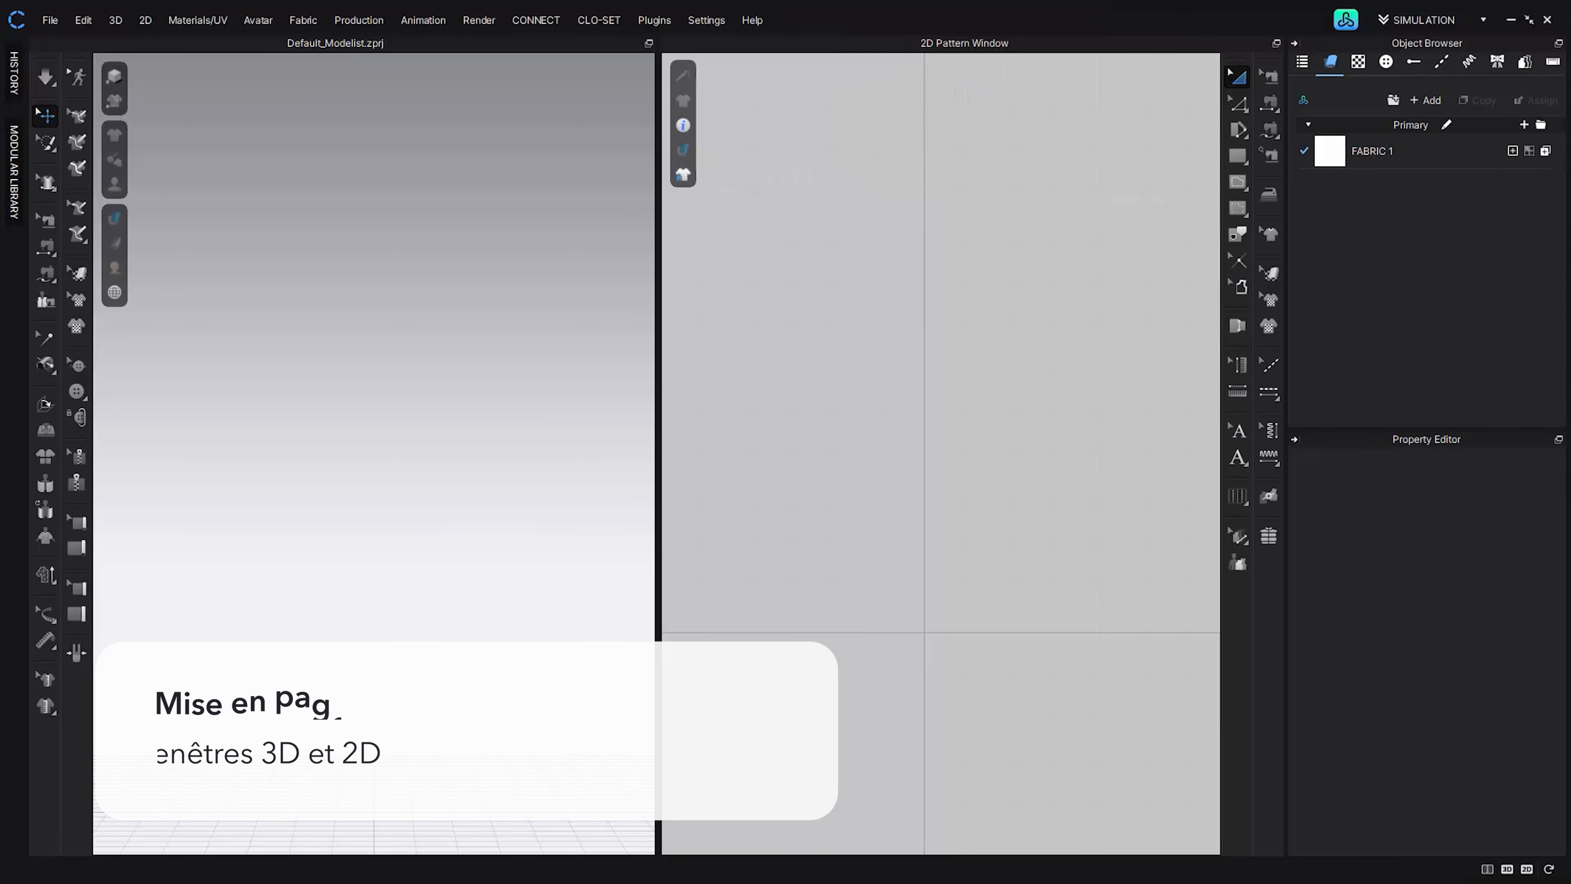
- Widen the 2D Pattern Window by moving the divider between it and the 3D window
{"action": "left_click", "coordinate": [464, 431]}
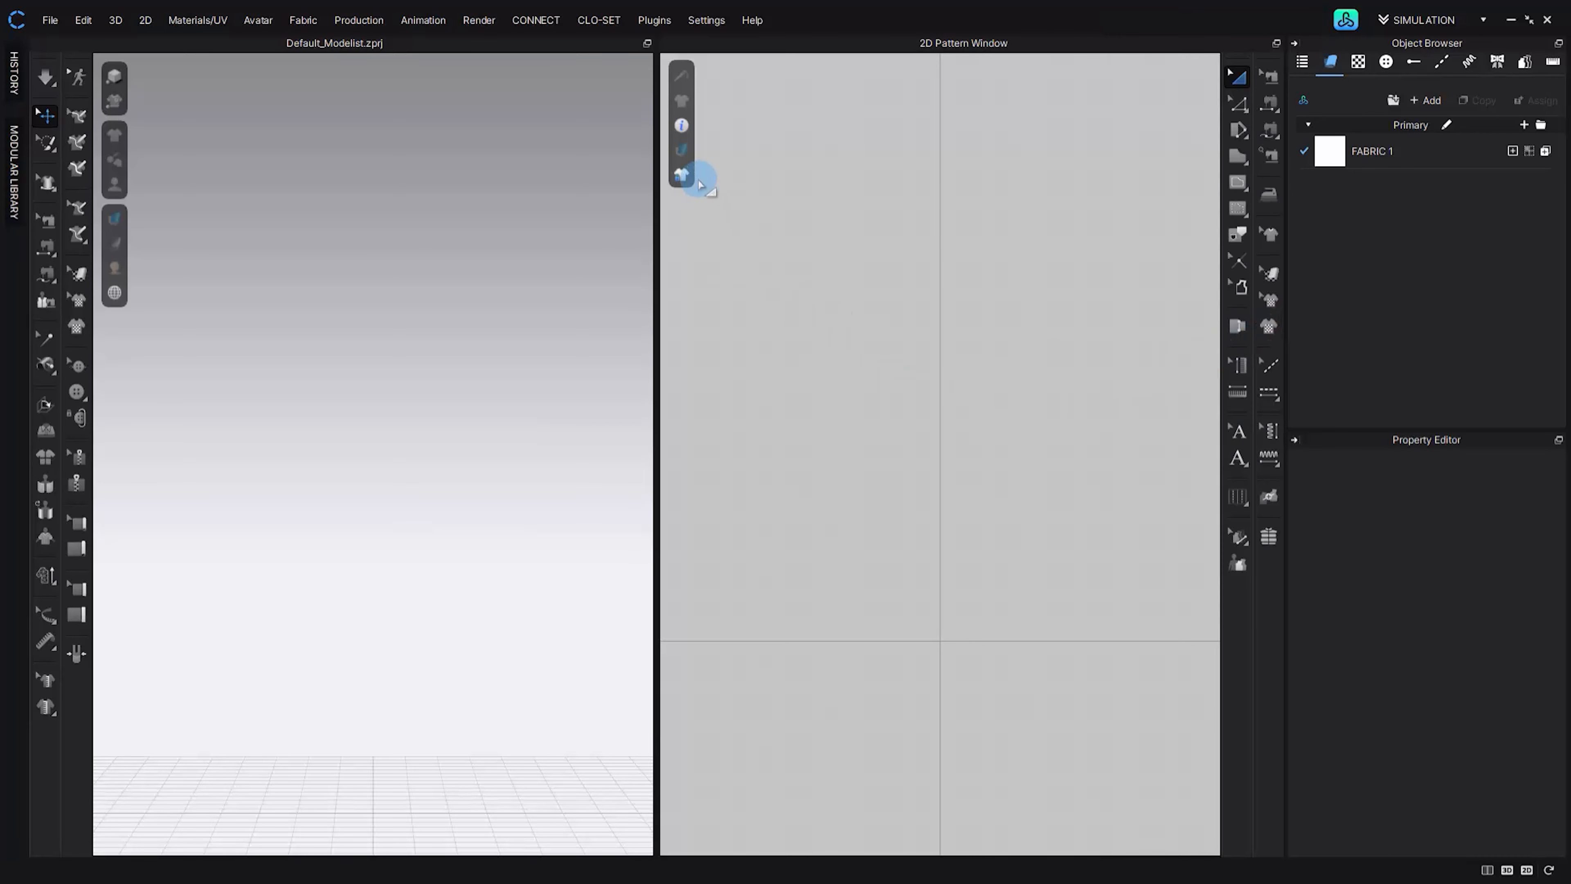
{"action": "left_click", "coordinate": [679, 174]}
{"action": "left_click_drag", "start_coordinate": [654, 274], "coordinate": [615, 290]}
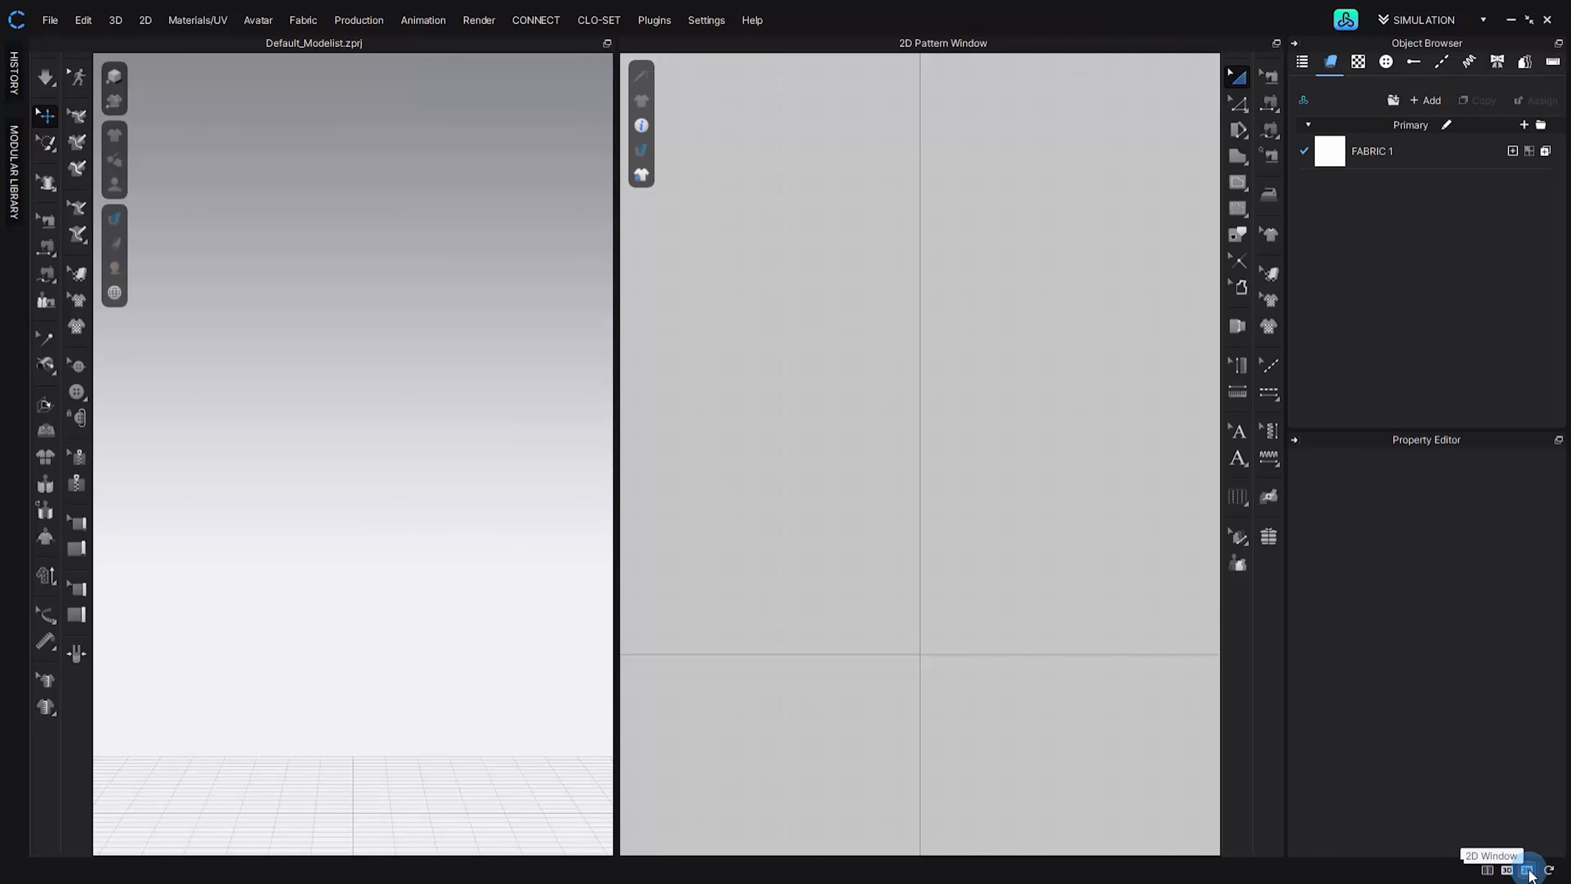
- Switch among the 3D-only, 2D-only and side-by-side window layouts, and reset the layout to default
{"action": "left_click", "coordinate": [1507, 870]}
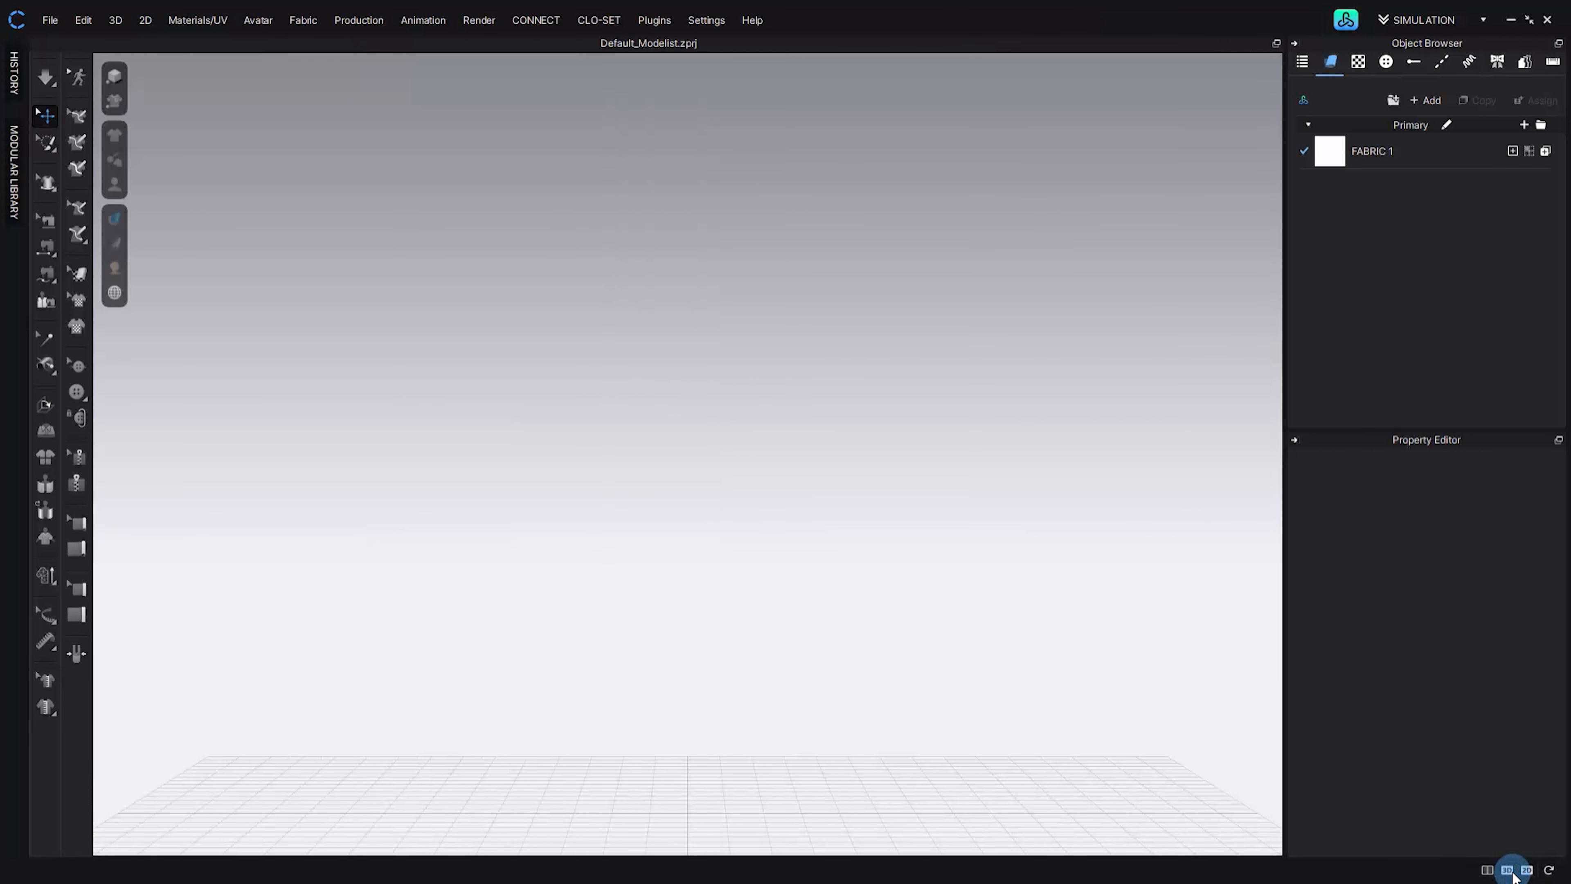
{"action": "left_click", "coordinate": [1525, 870]}
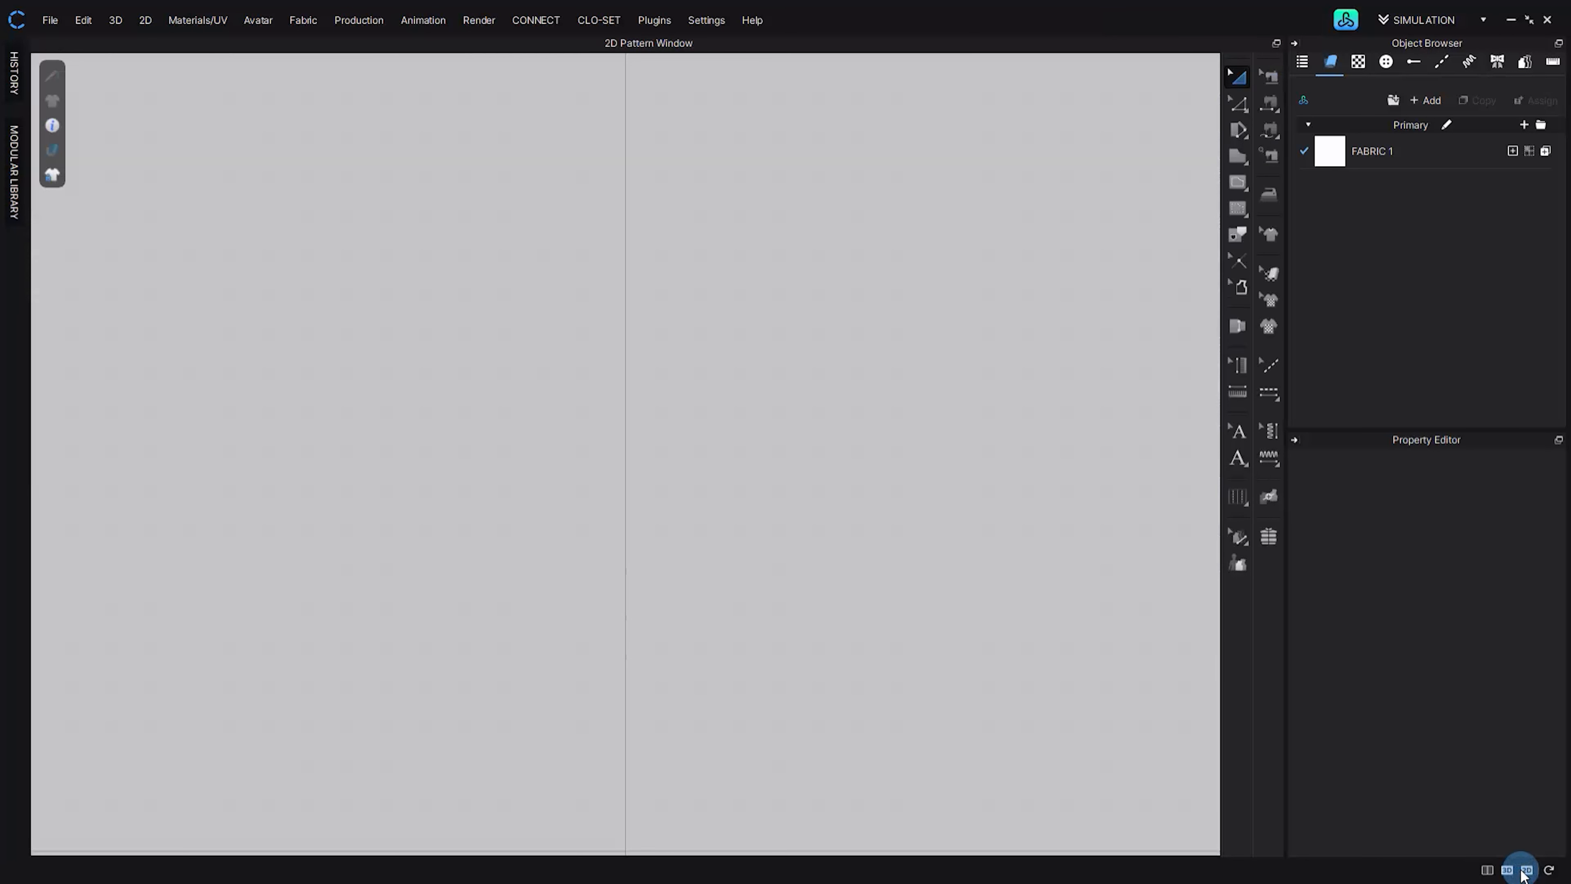
{"action": "left_click", "coordinate": [1527, 871]}
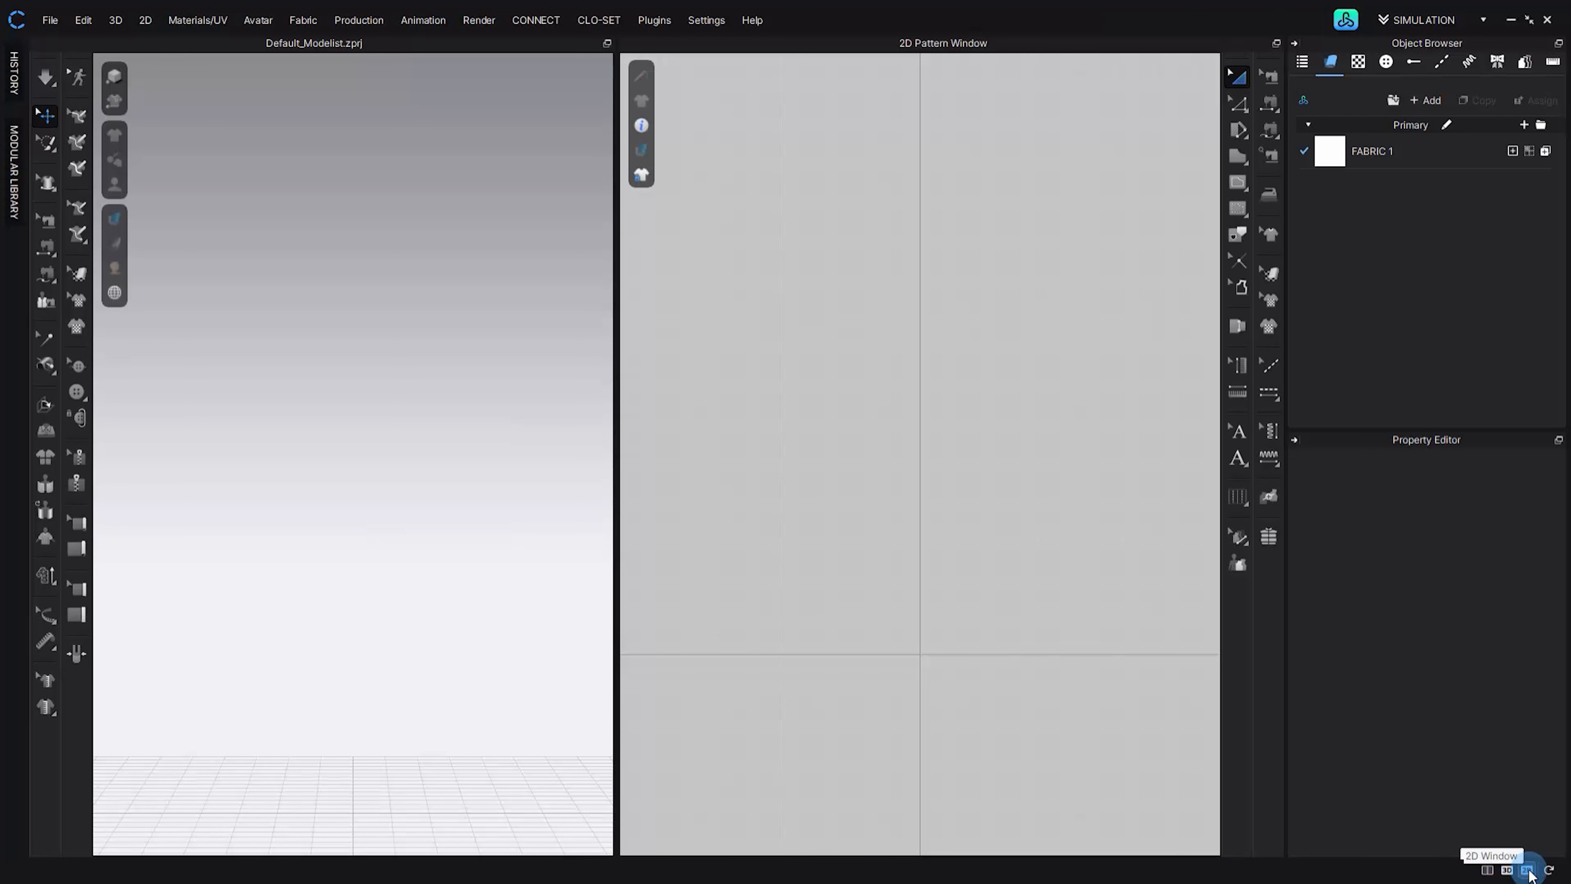
{"action": "left_click", "coordinate": [1528, 871]}
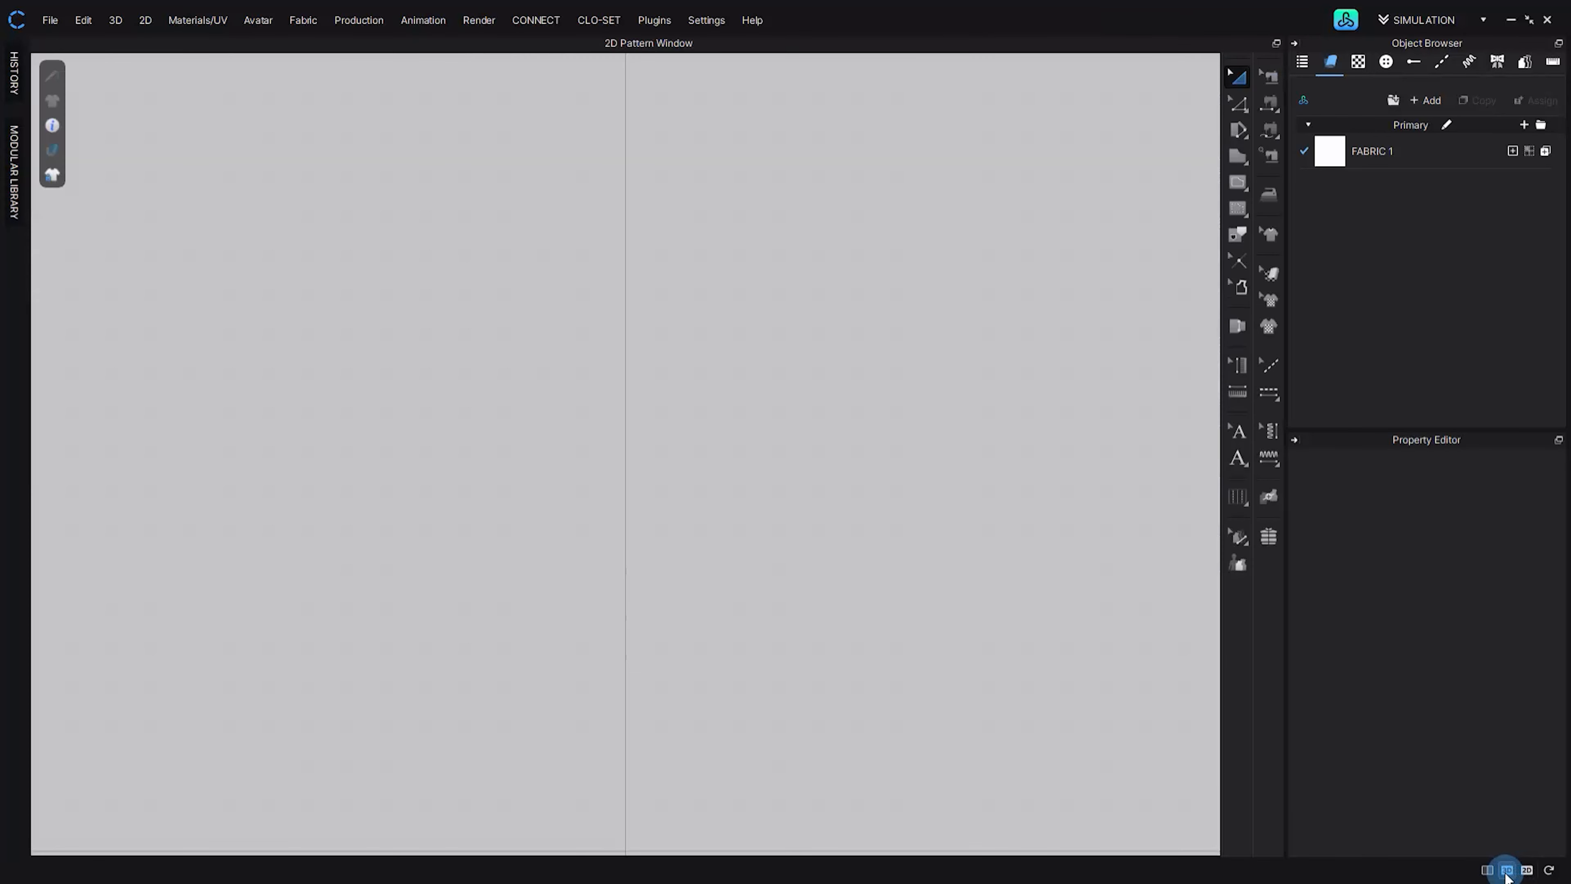
{"action": "left_click", "coordinate": [1489, 871]}
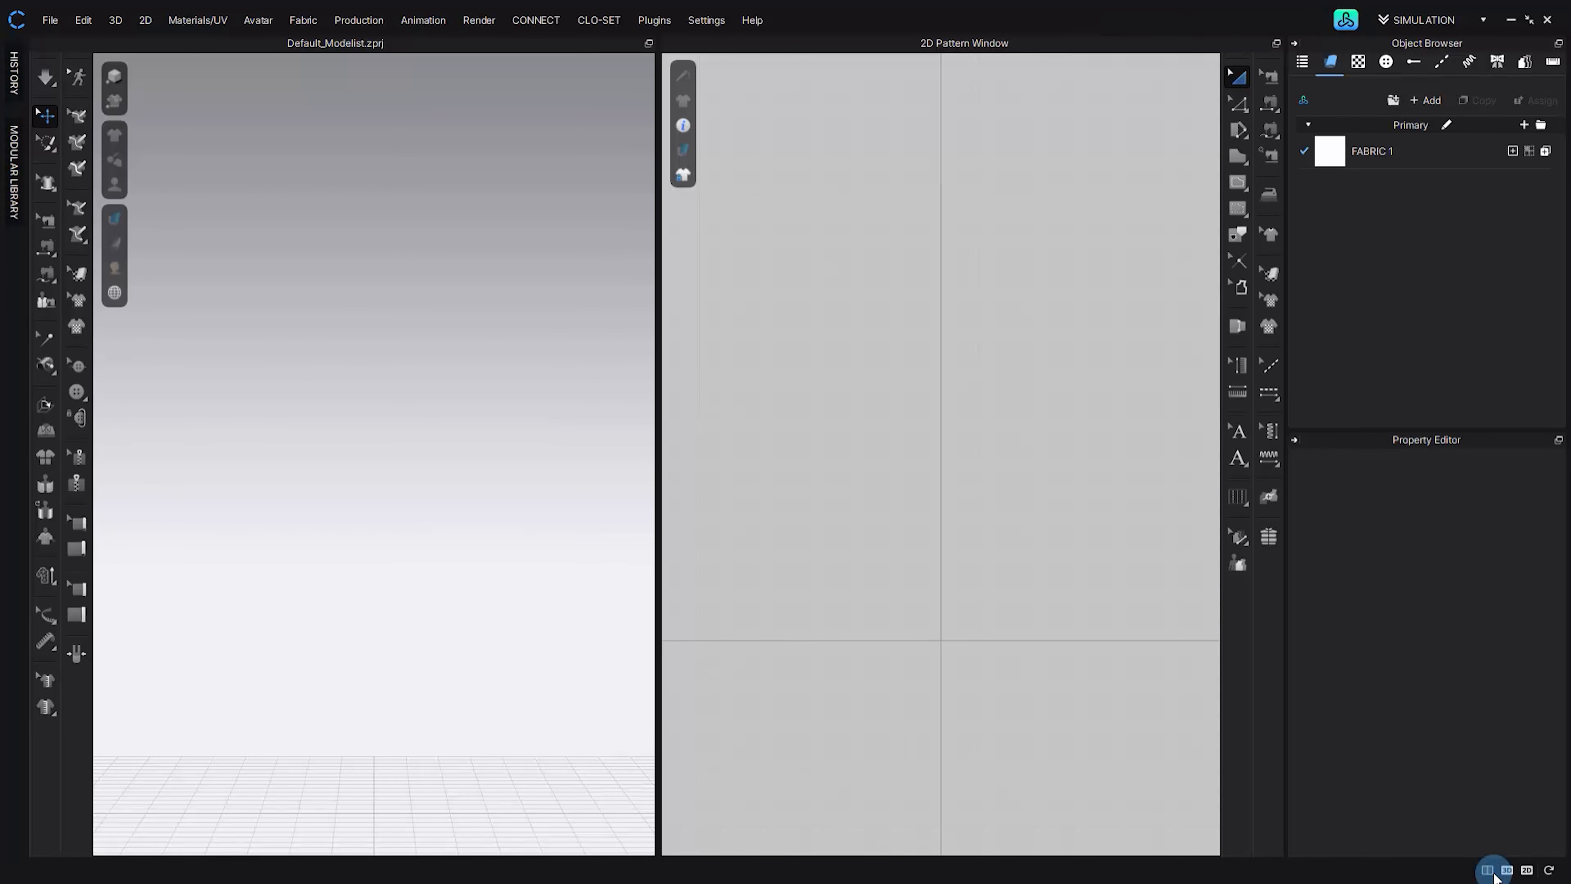
{"action": "left_click", "coordinate": [1507, 870]}
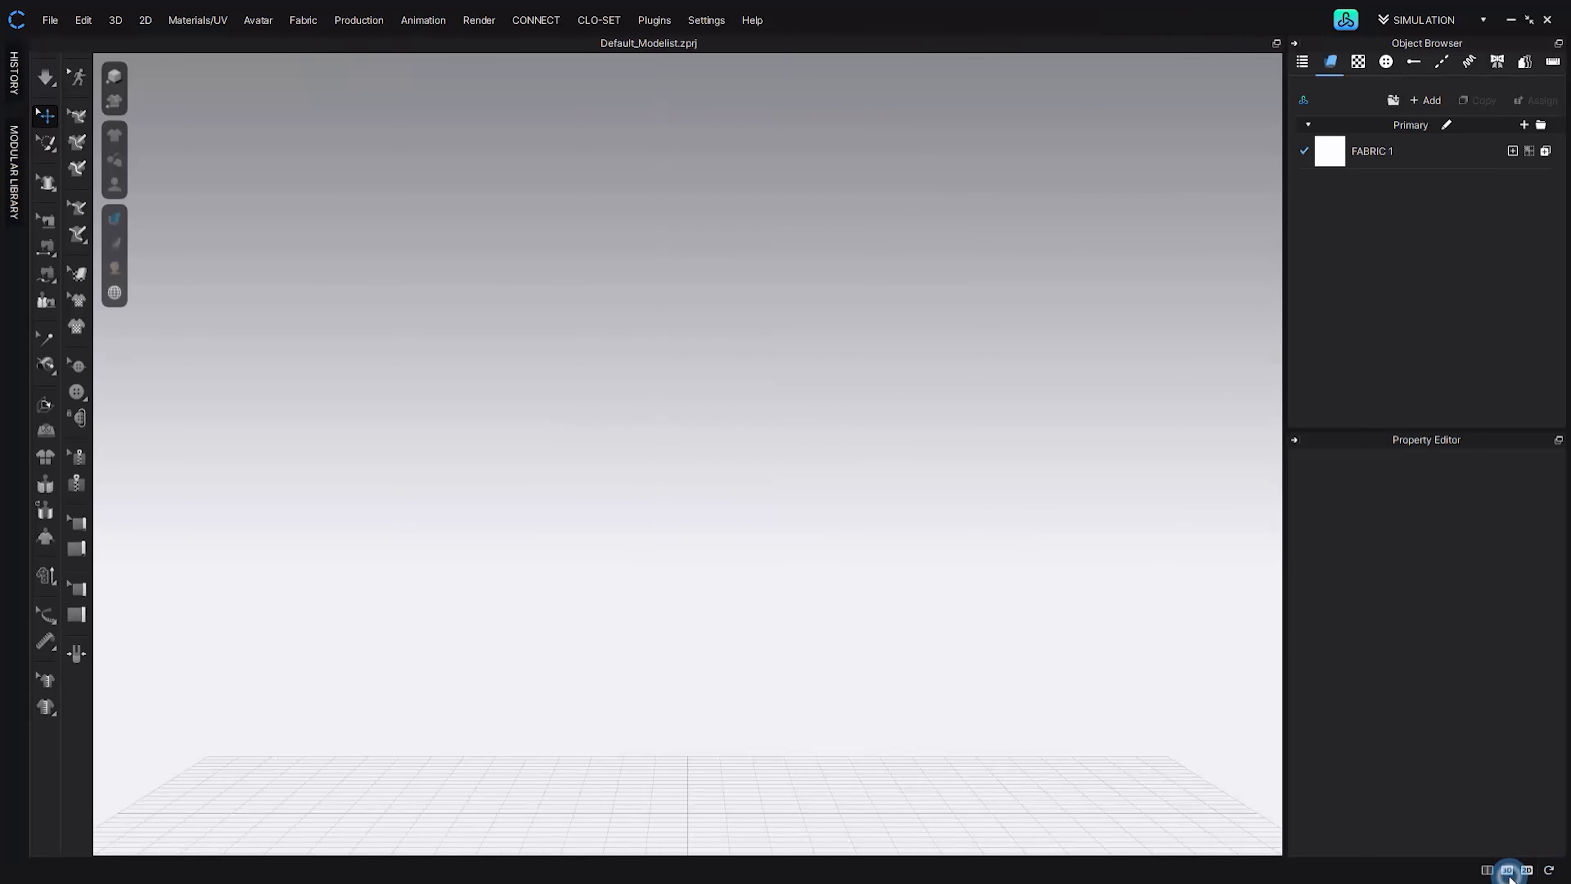
{"action": "left_click", "coordinate": [1550, 871]}
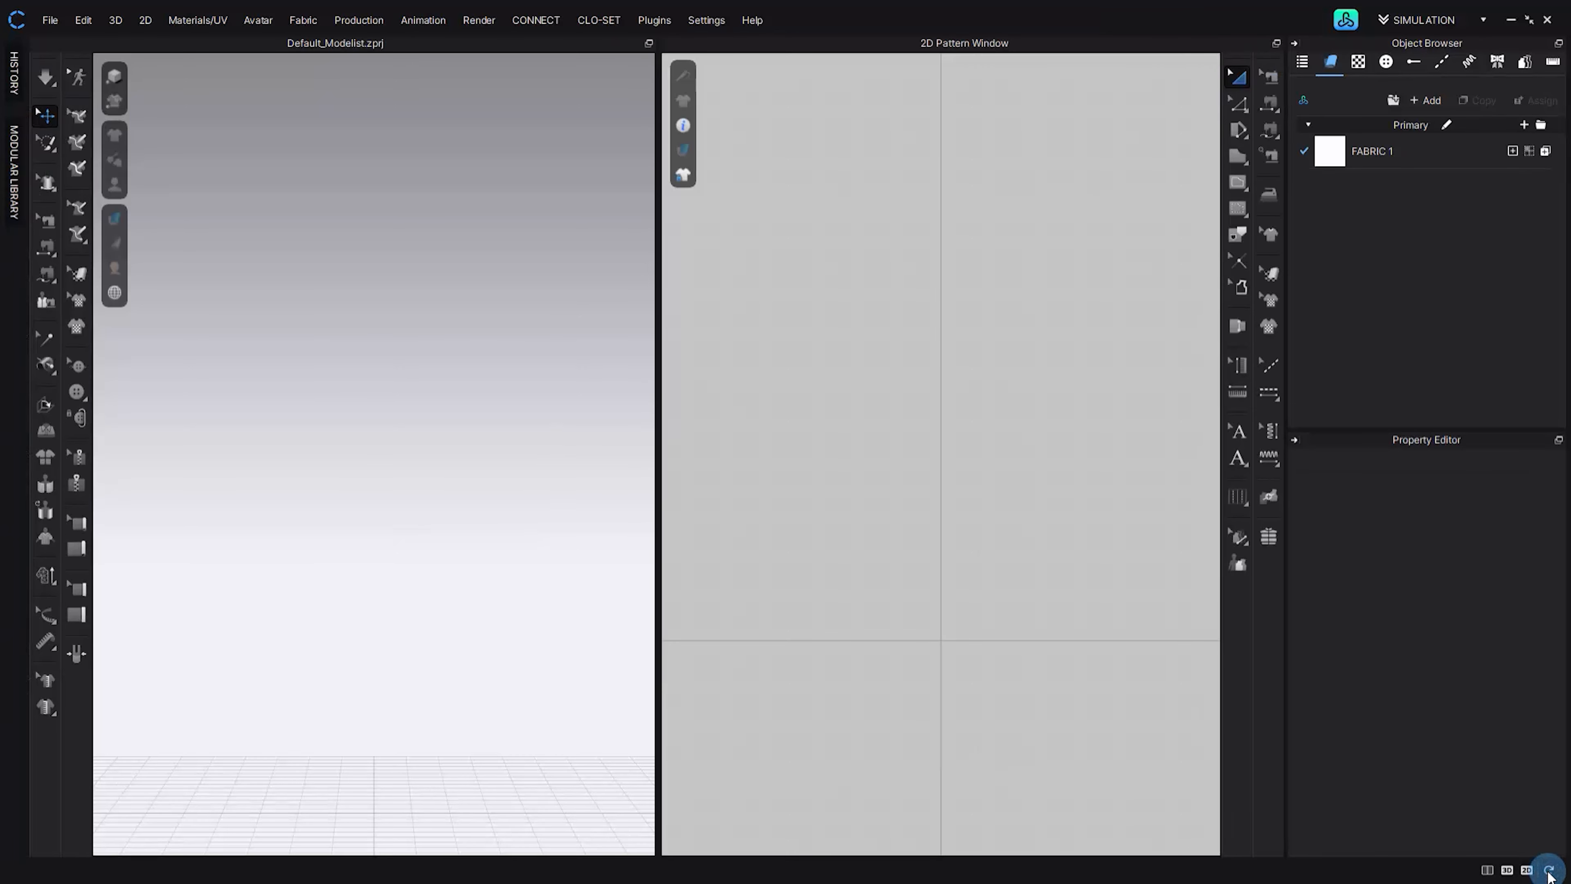
- Narrow the 3D window strongly in favour of the 2D Pattern Window, and restore the default layout
{"action": "left_click_drag", "start_coordinate": [658, 453], "coordinate": [425, 450]}
{"action": "left_click", "coordinate": [1551, 871]}
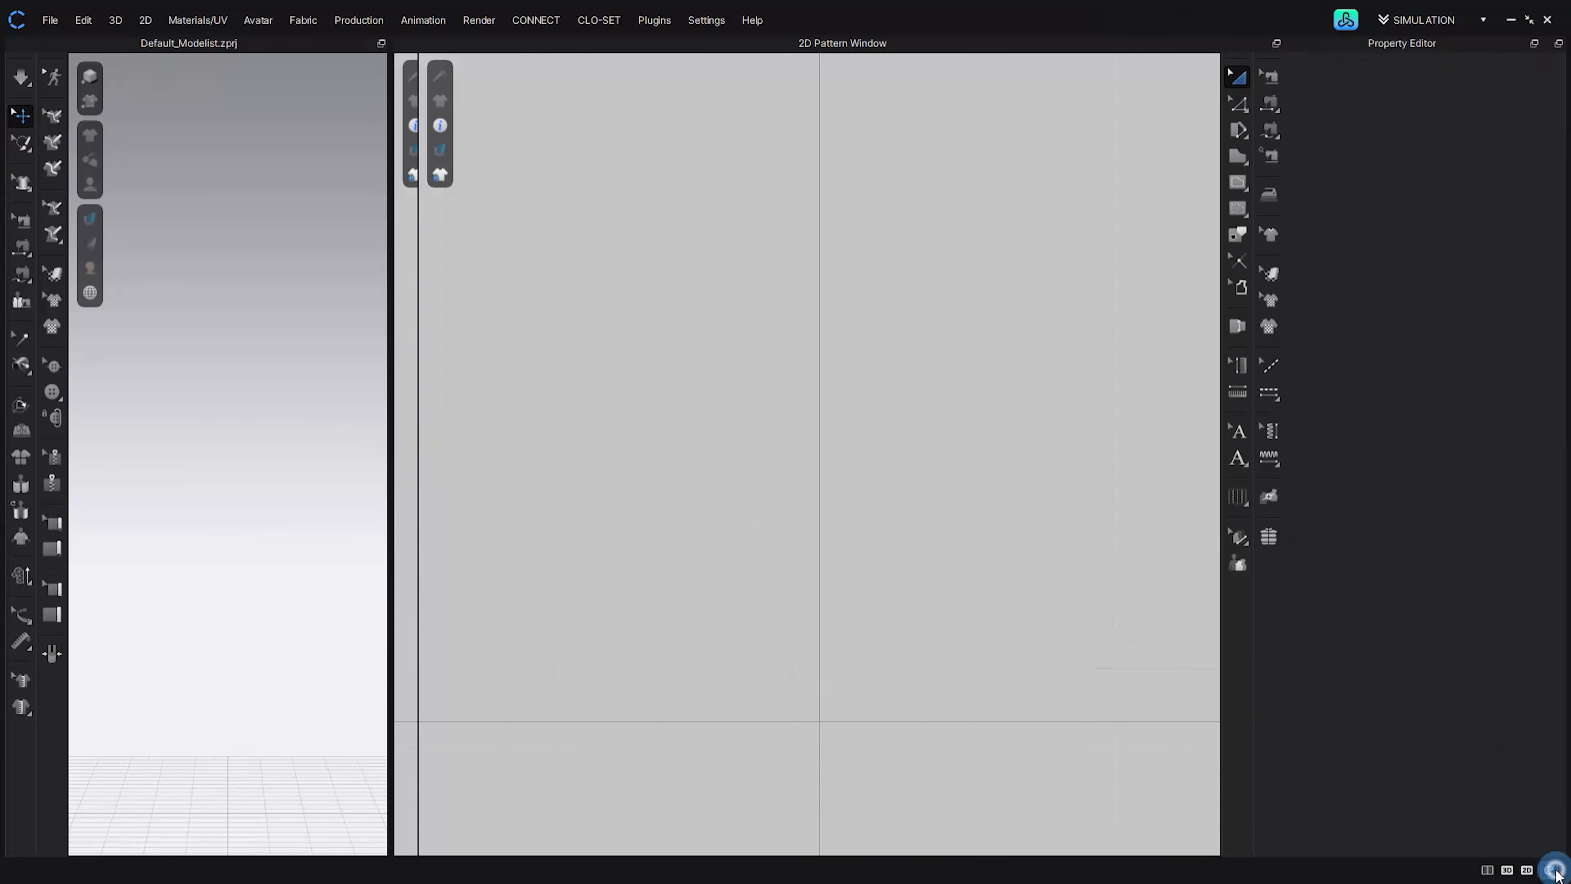
{"action": "left_click", "coordinate": [1555, 869]}
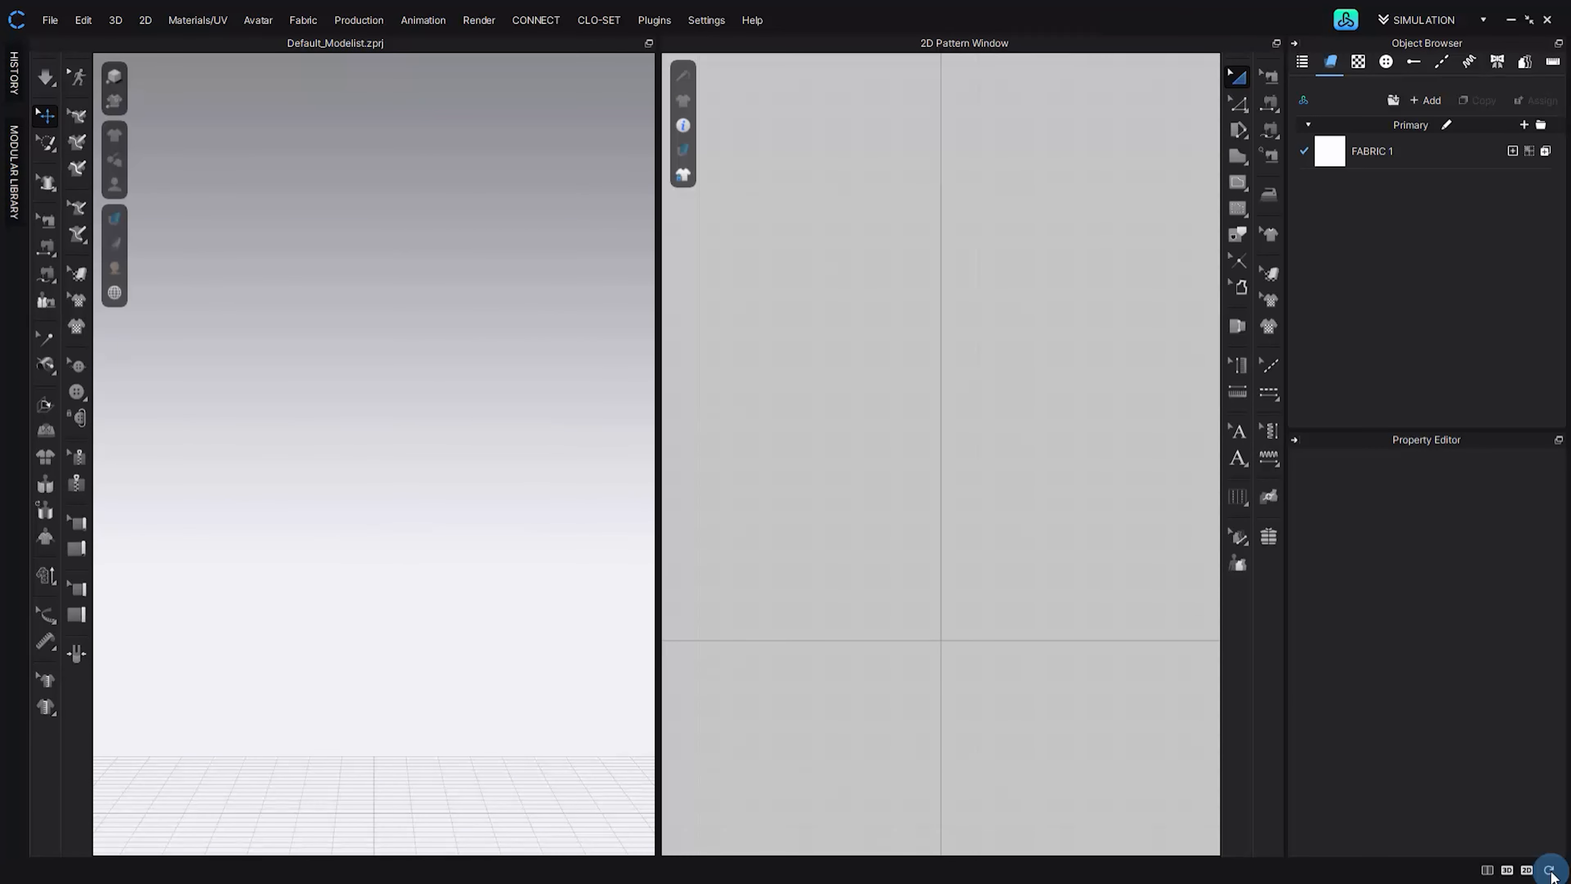
- Open the asset library's default CLO garment assets and create a new library
{"action": "left_click", "coordinate": [1348, 25]}
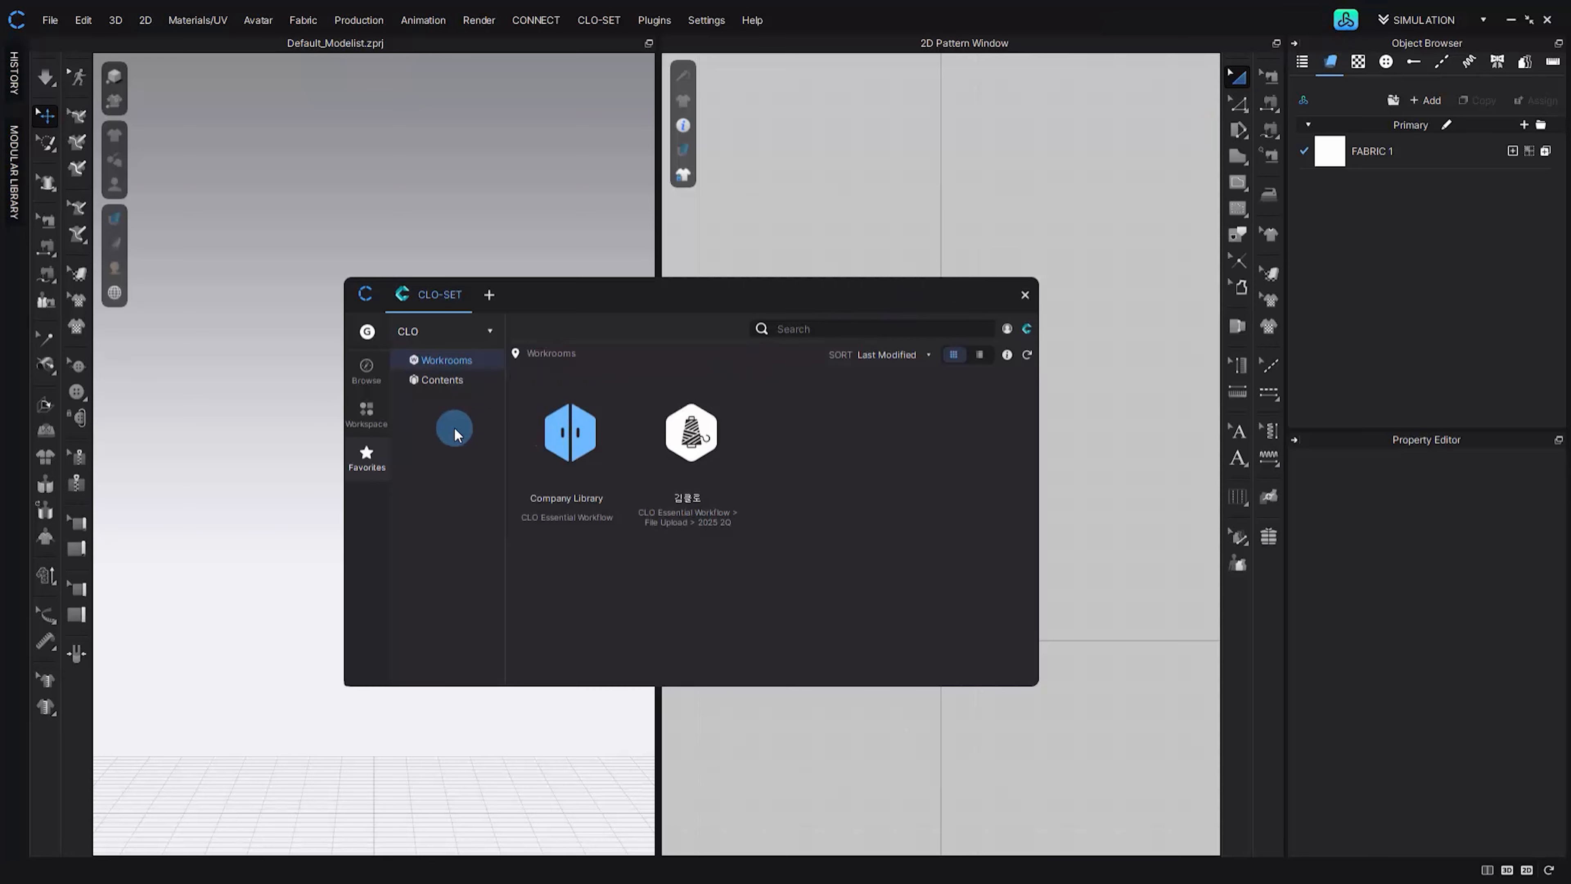
{"action": "left_click", "coordinate": [365, 295]}
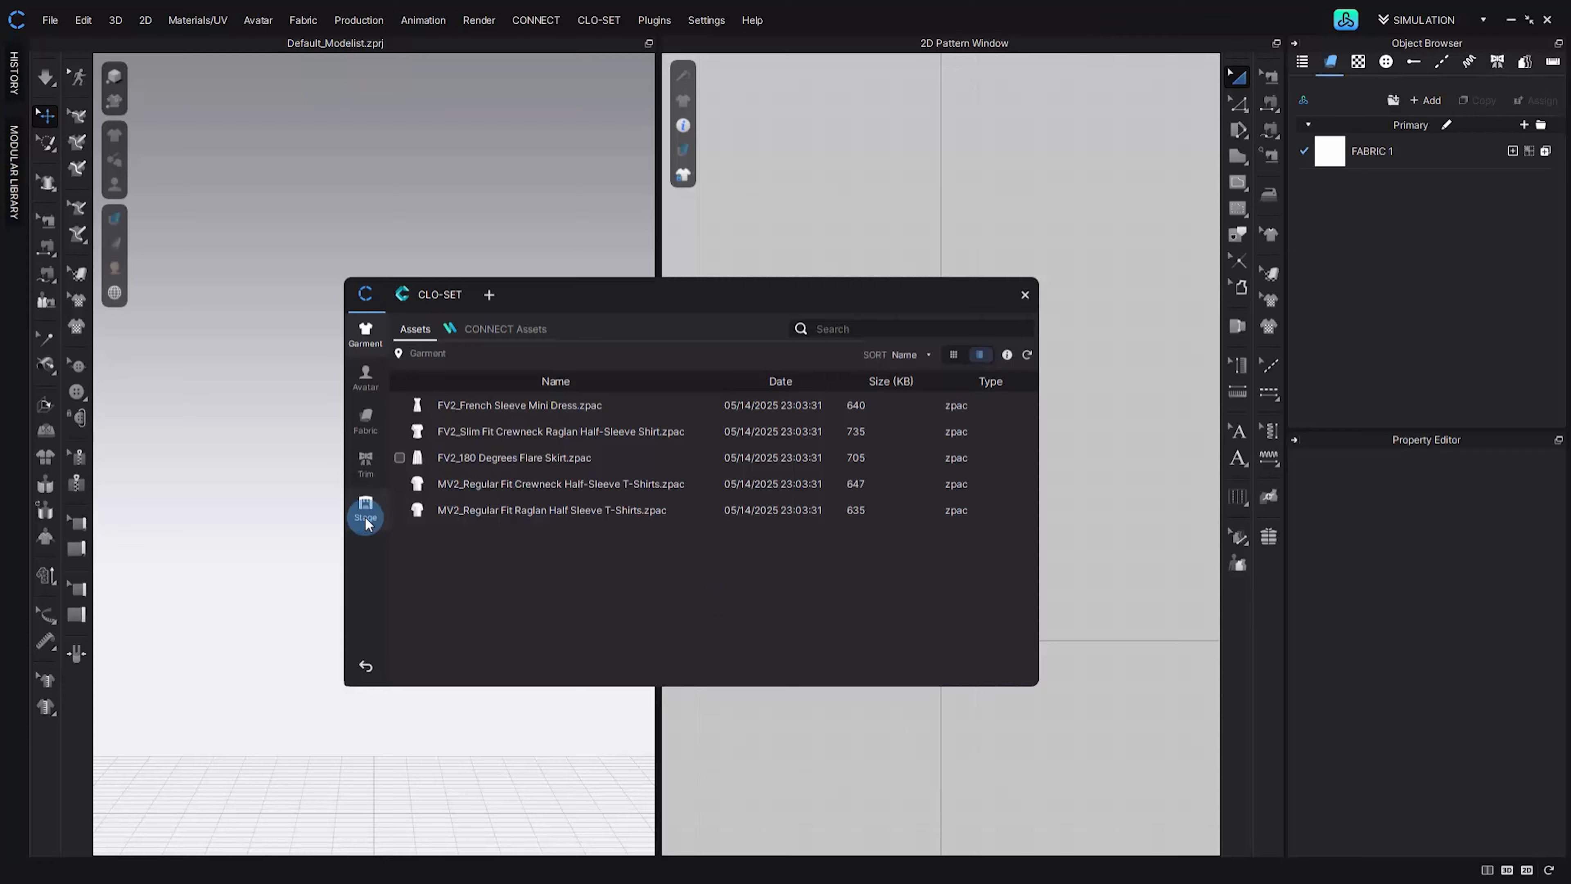
{"action": "left_click", "coordinate": [490, 294]}
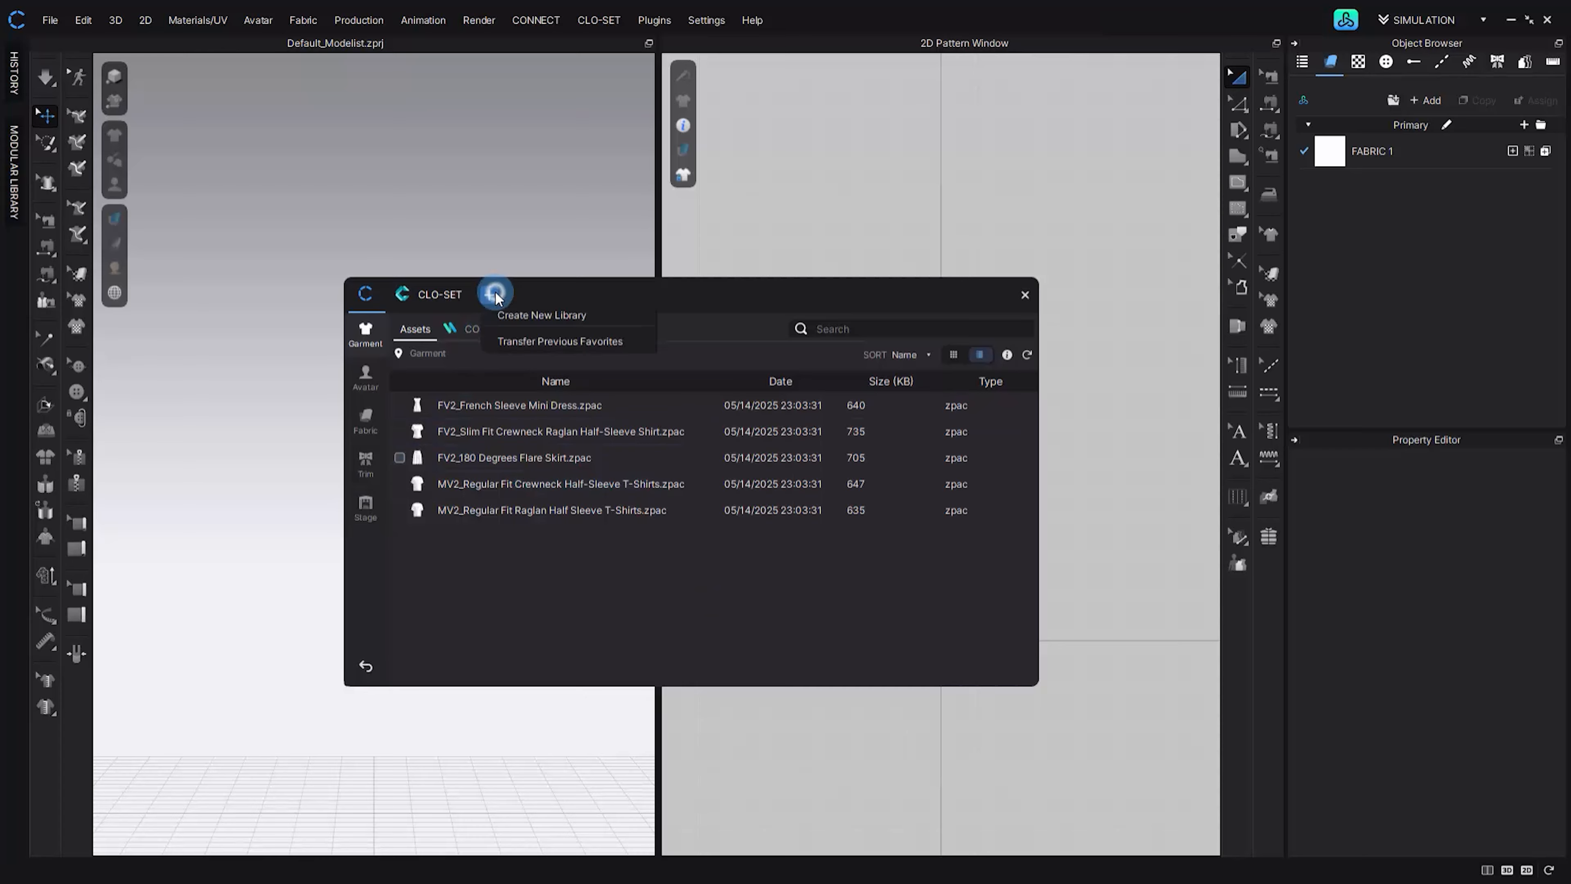
{"action": "left_click", "coordinate": [523, 316]}
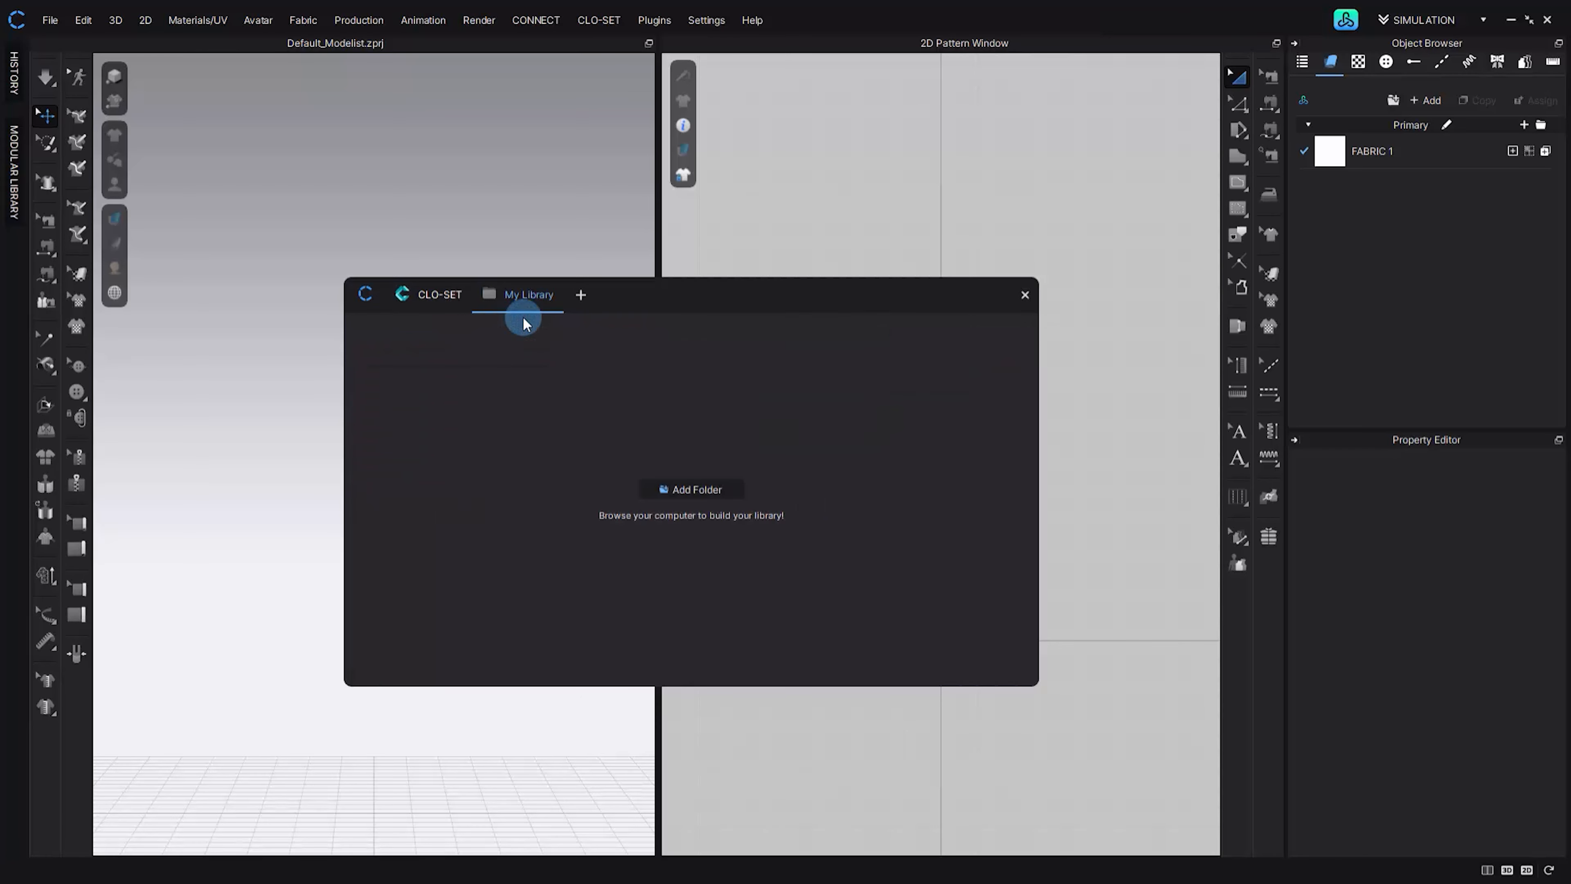
- Add the desktop folder "Folder Test" to the new library
{"action": "left_click", "coordinate": [705, 483]}
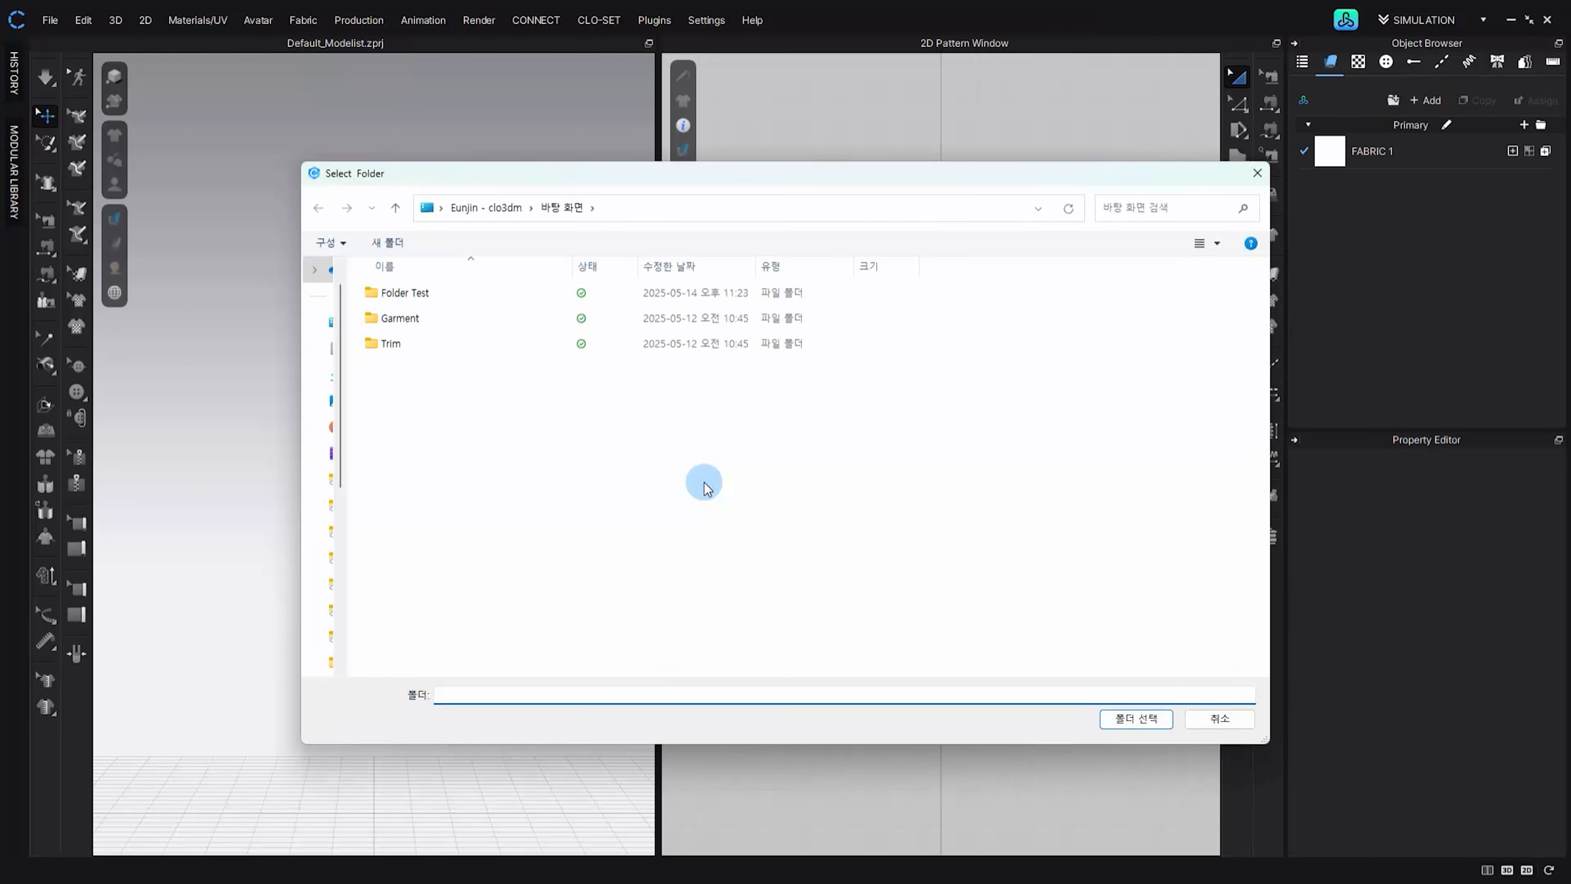
{"action": "left_click", "coordinate": [428, 297]}
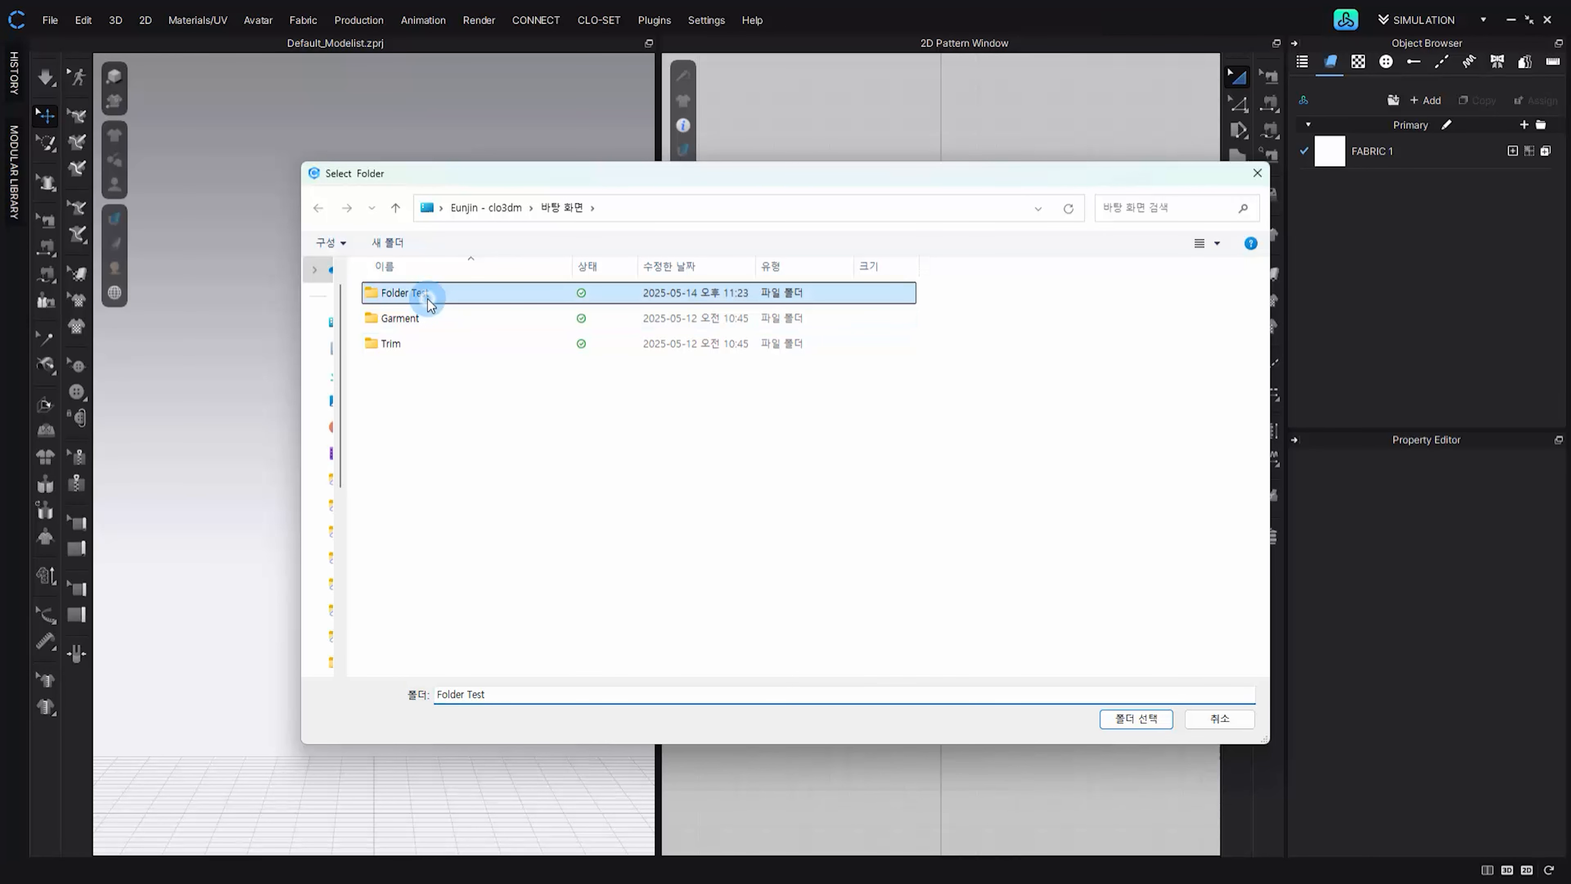
{"action": "left_click", "coordinate": [1115, 720]}
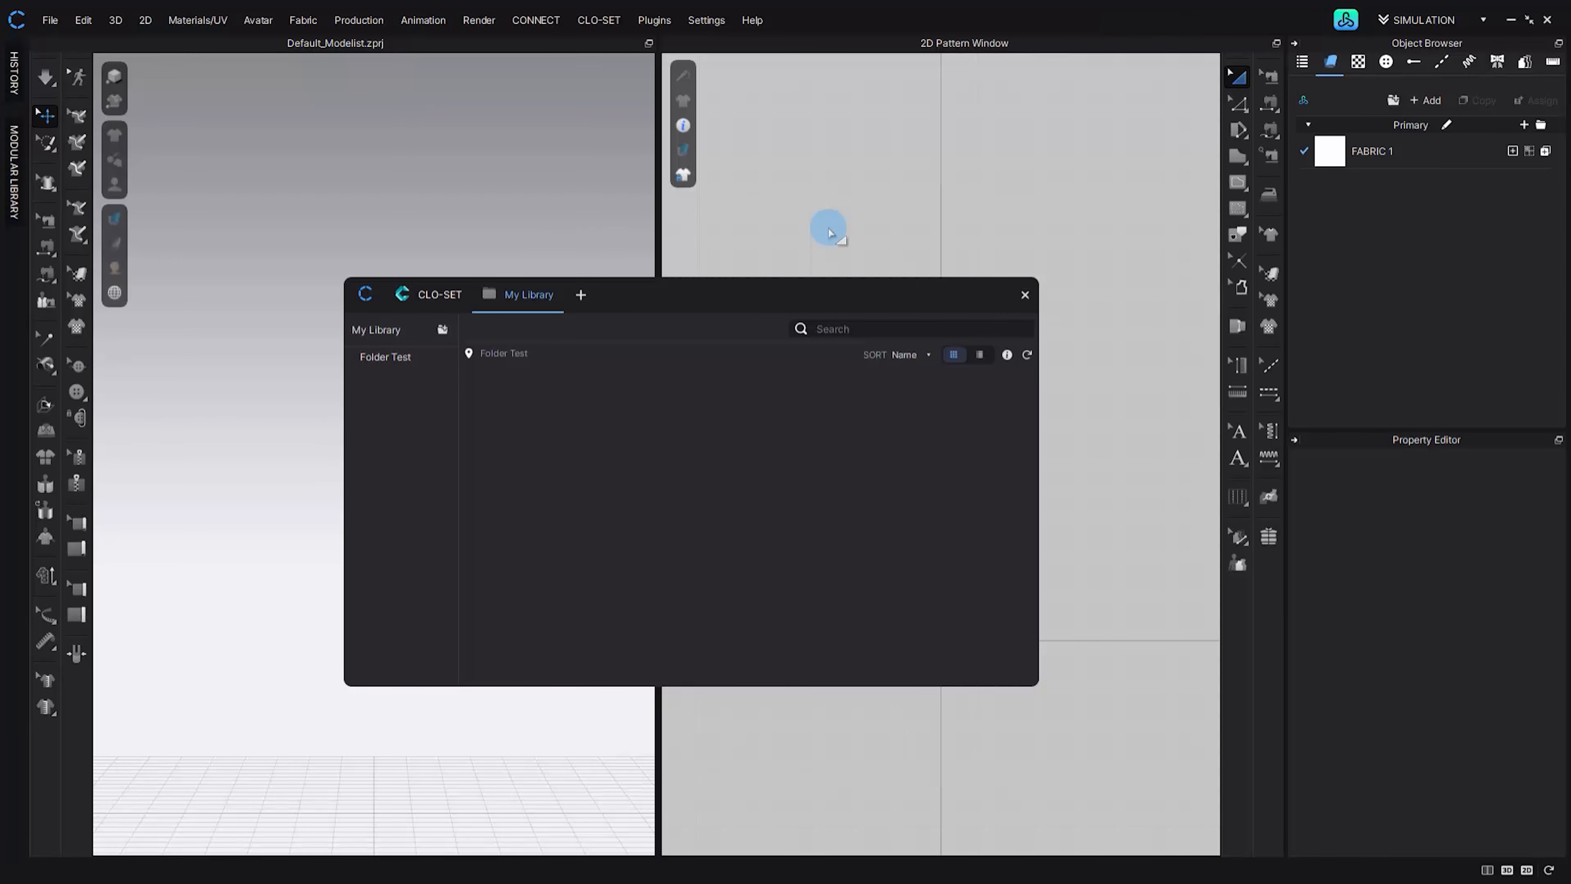
- Reposition the floating library window over the workspace, and close, reopen and close it again
{"action": "left_click_drag", "start_coordinate": [758, 299], "coordinate": [589, 300]}
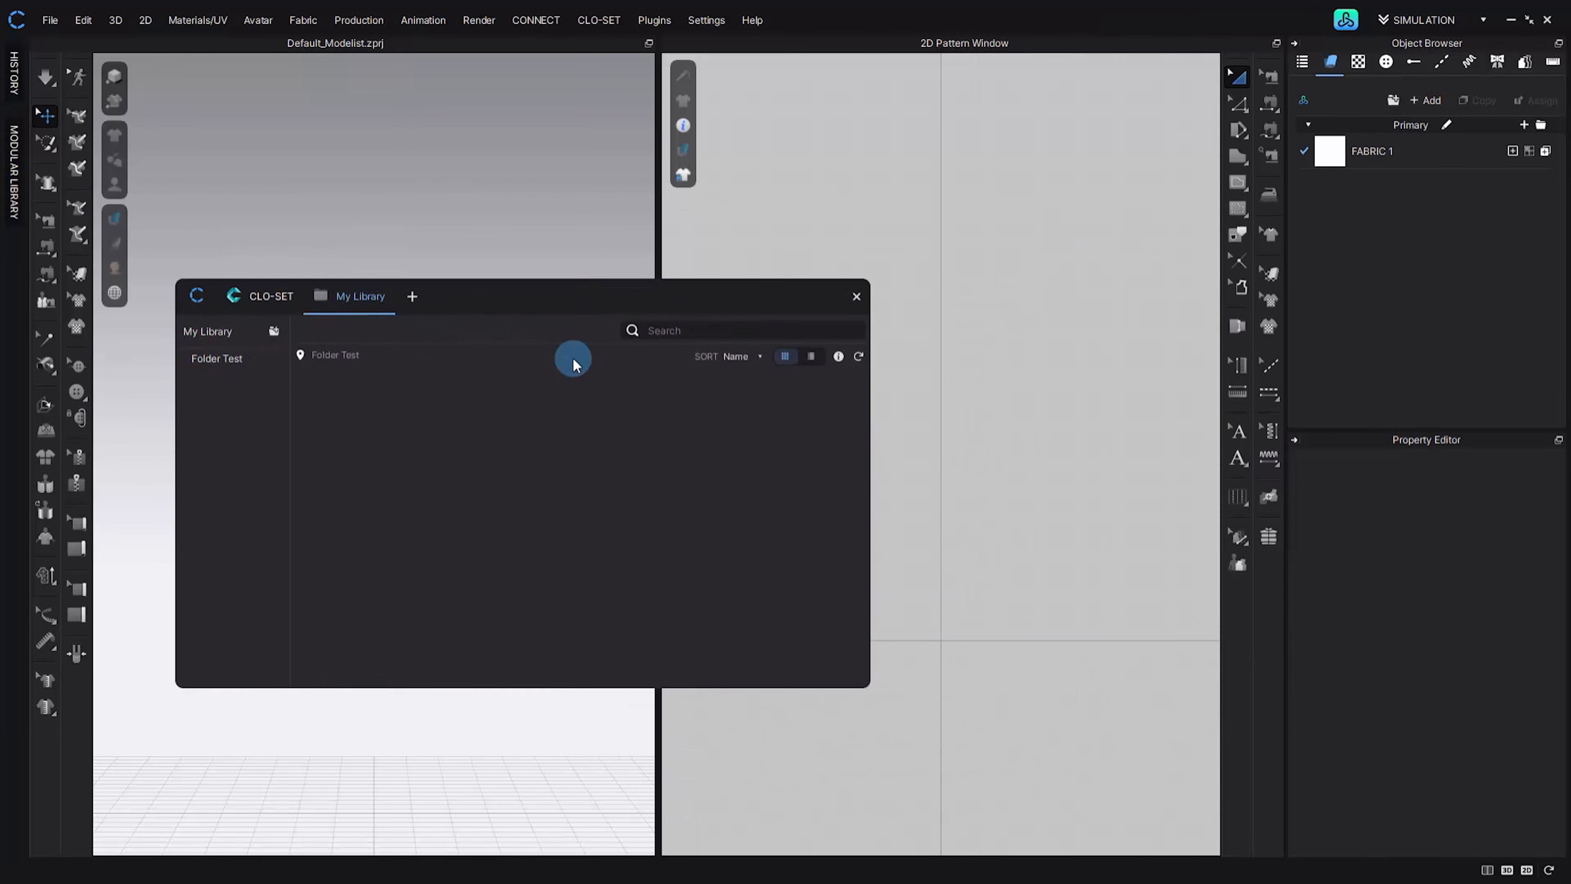
{"action": "left_click_drag", "start_coordinate": [574, 364], "coordinate": [811, 310]}
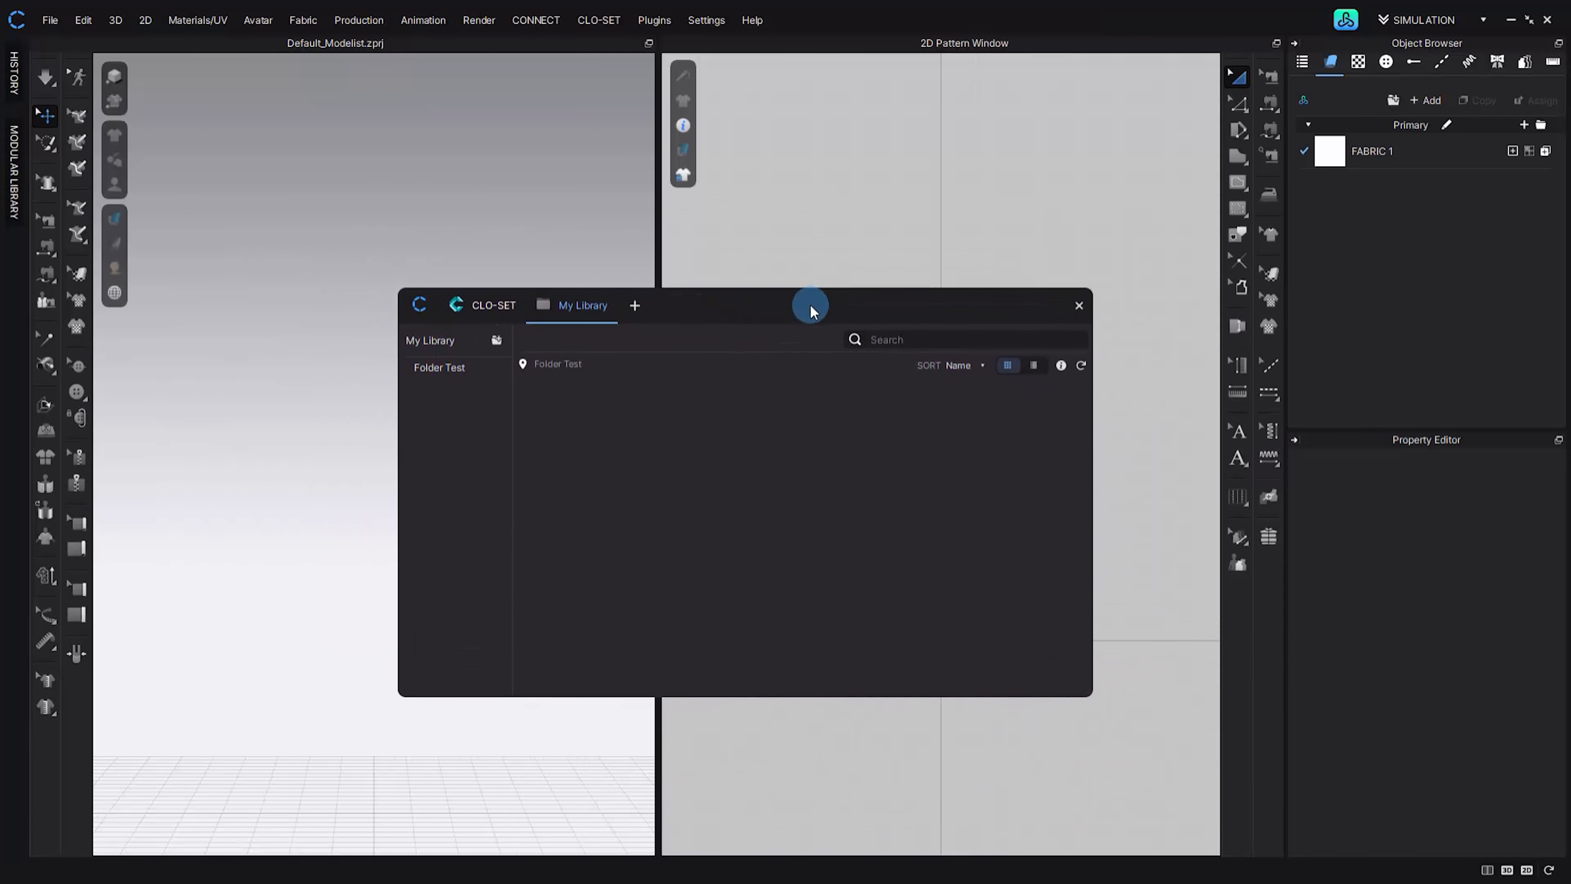
{"action": "key", "text": "Escape"}
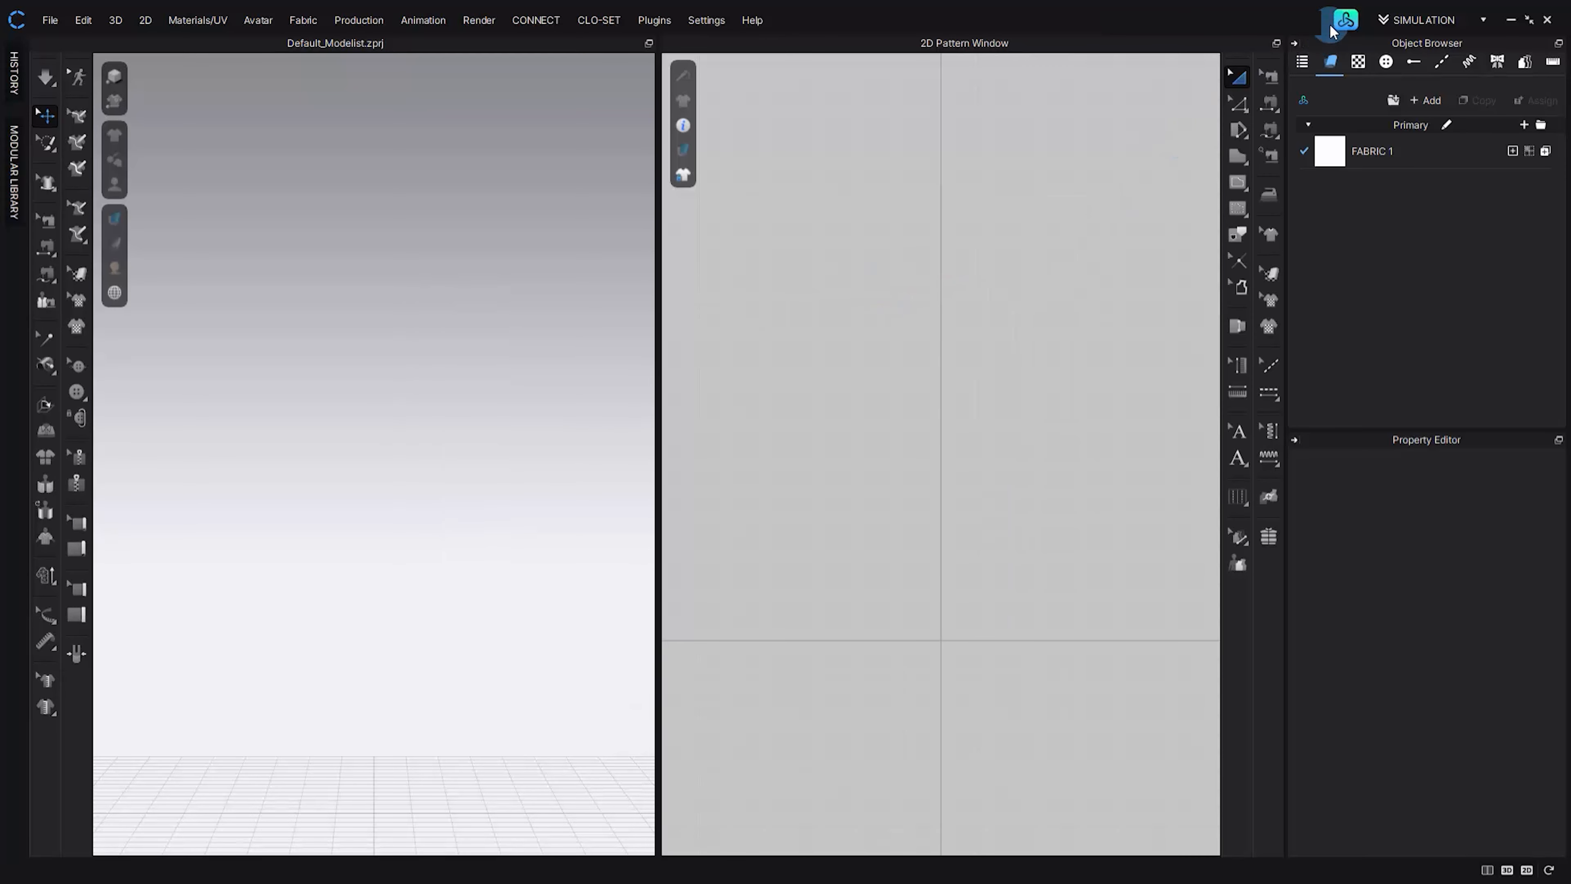
{"action": "left_click", "coordinate": [1346, 20]}
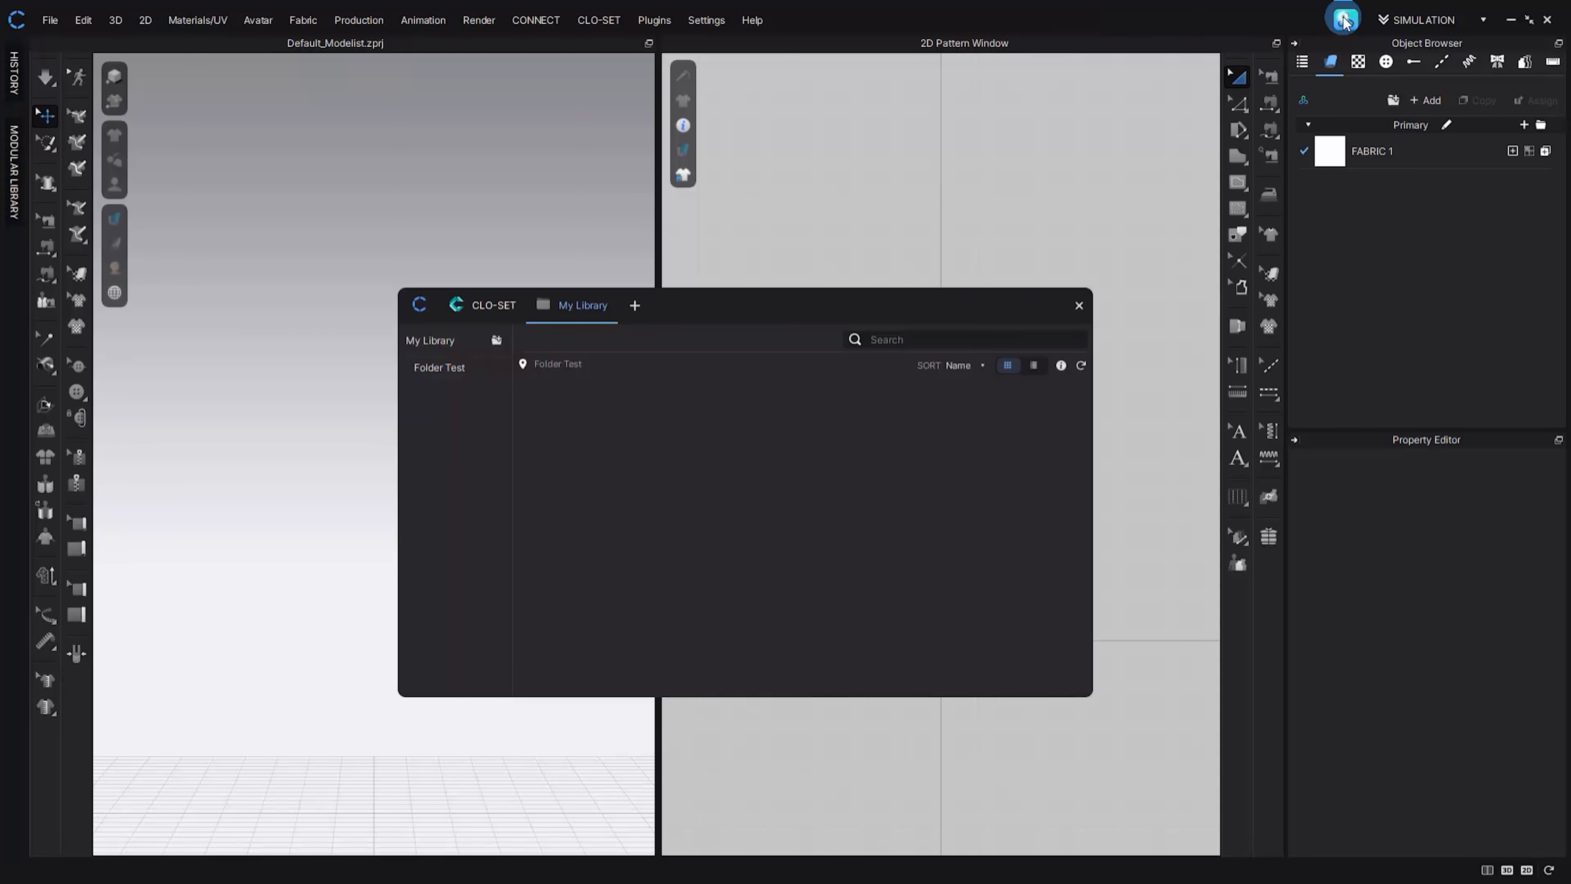
{"action": "left_click", "coordinate": [1345, 19]}
{"action": "left_click", "coordinate": [1038, 446]}
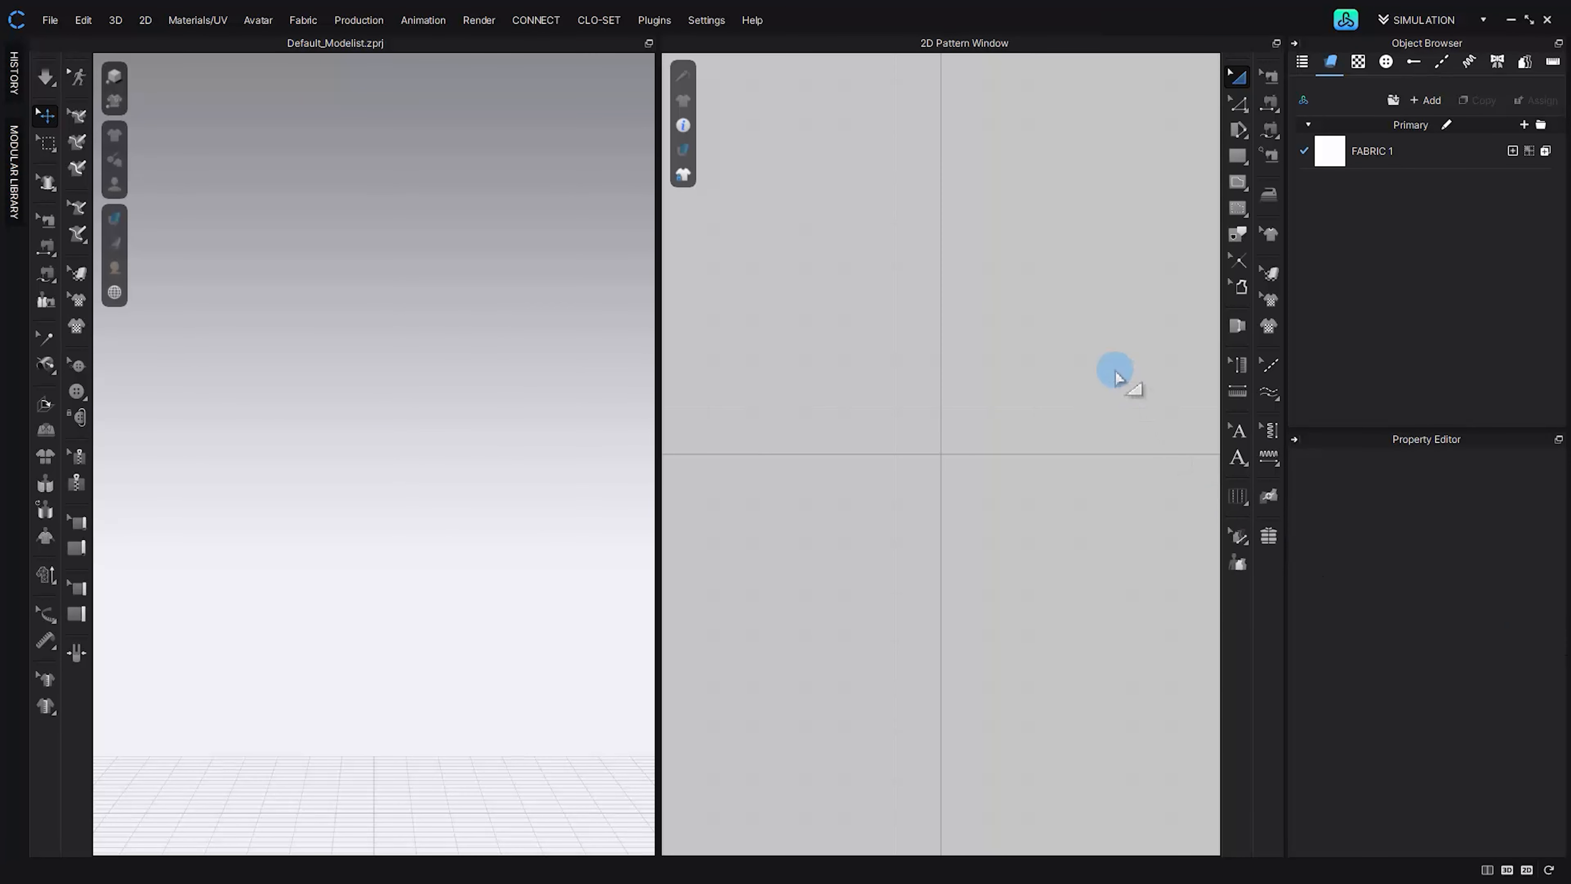
- Reopen the asset library and browse its avatar, fabric and trim categories, plus the CONNECT trim and garment assets
{"action": "left_click", "coordinate": [1344, 25]}
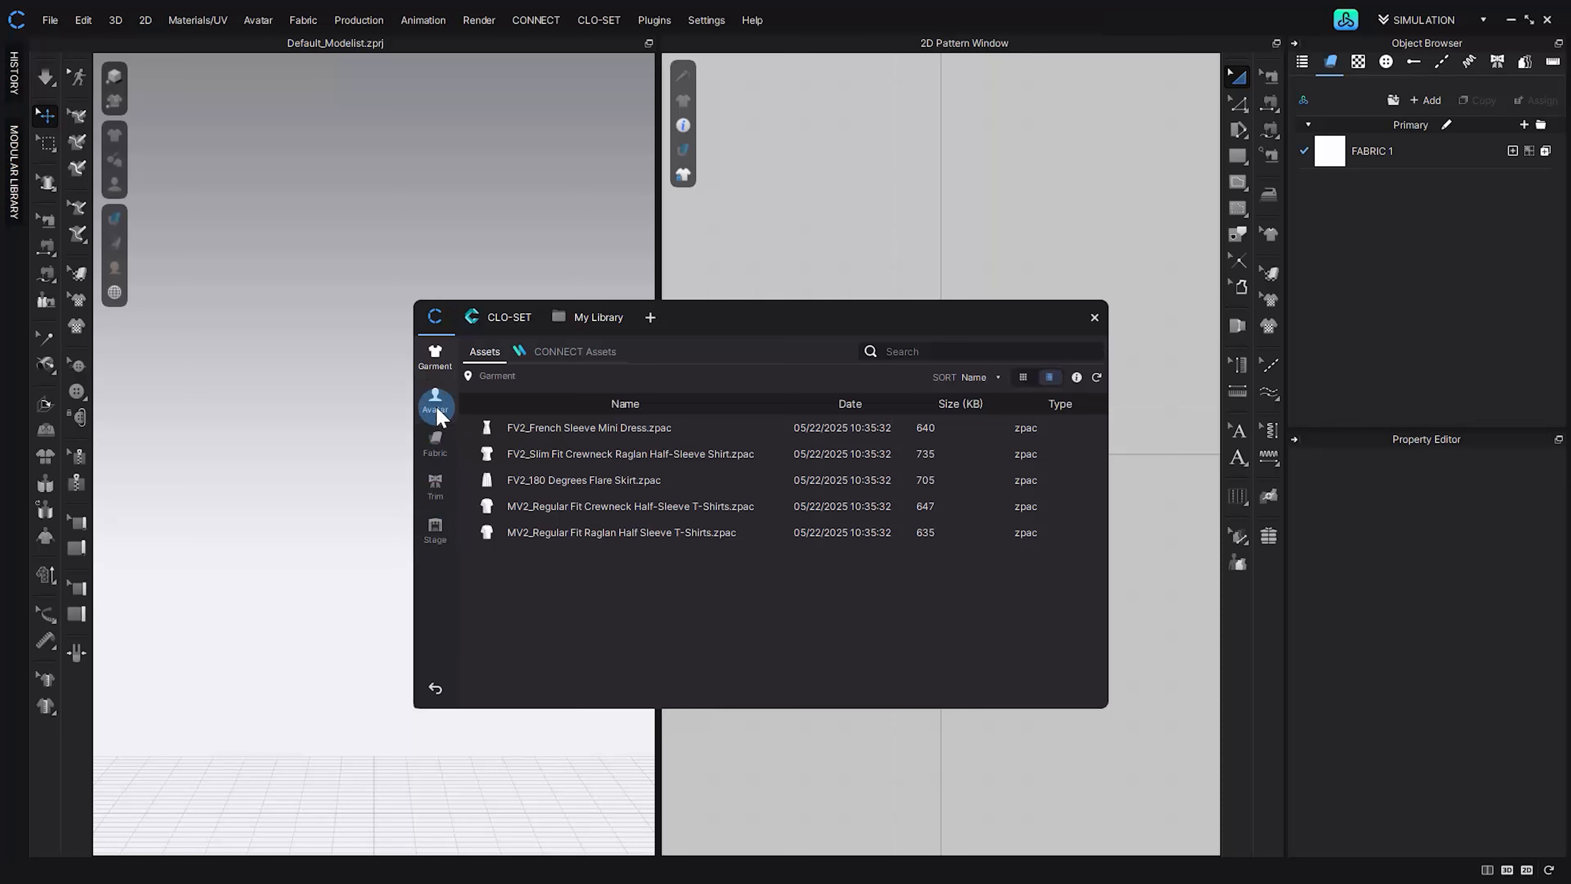
{"action": "left_click", "coordinate": [436, 450]}
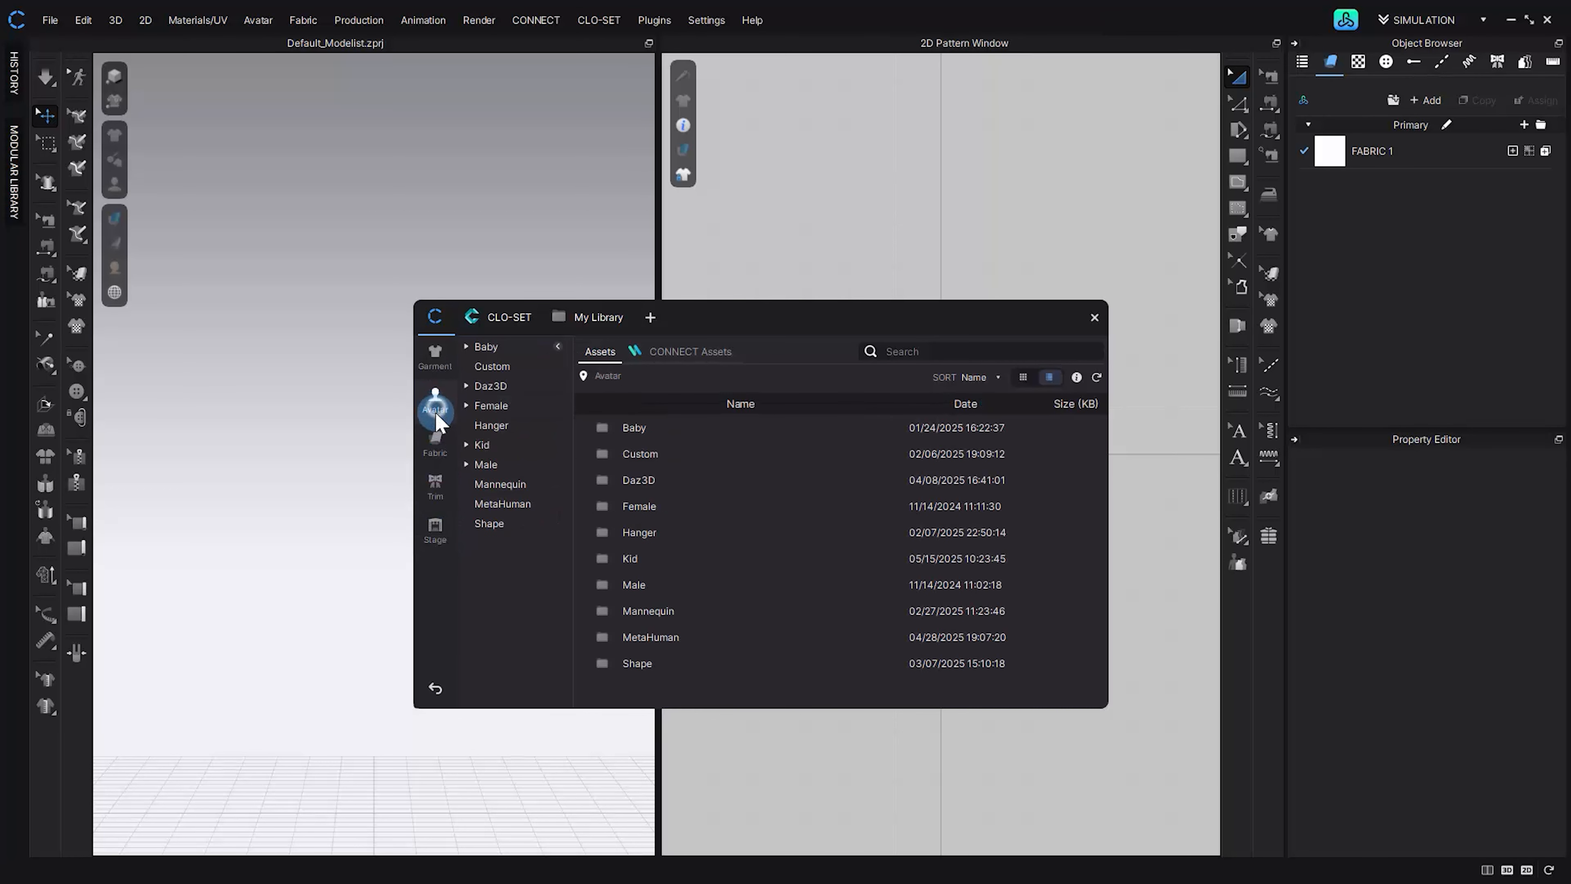
{"action": "left_click", "coordinate": [435, 485]}
{"action": "left_click", "coordinate": [668, 352]}
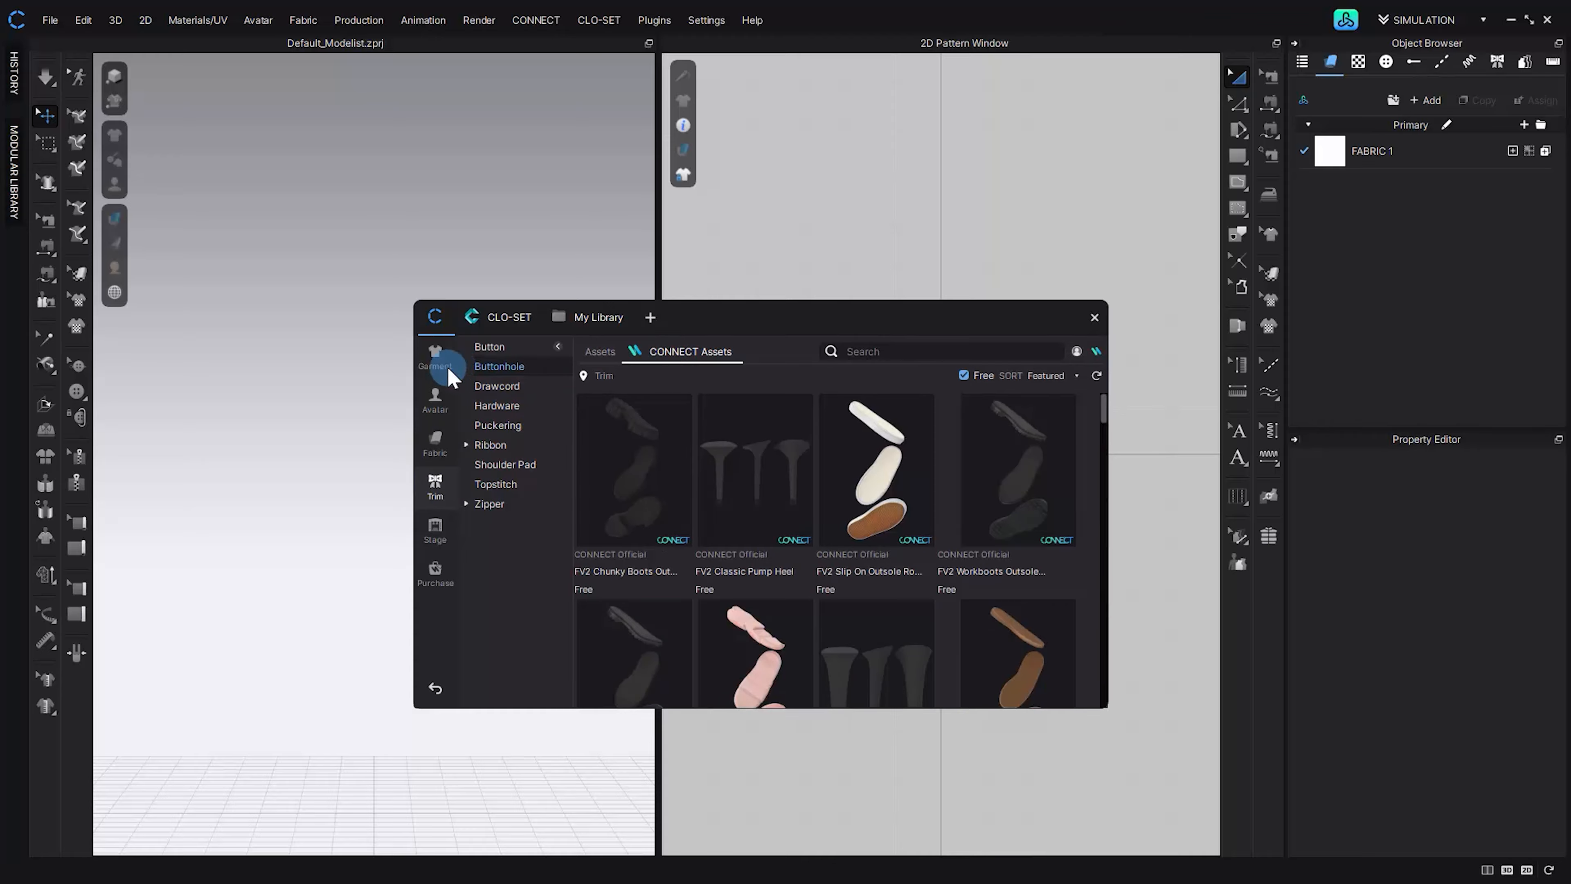
{"action": "left_click", "coordinate": [436, 359]}
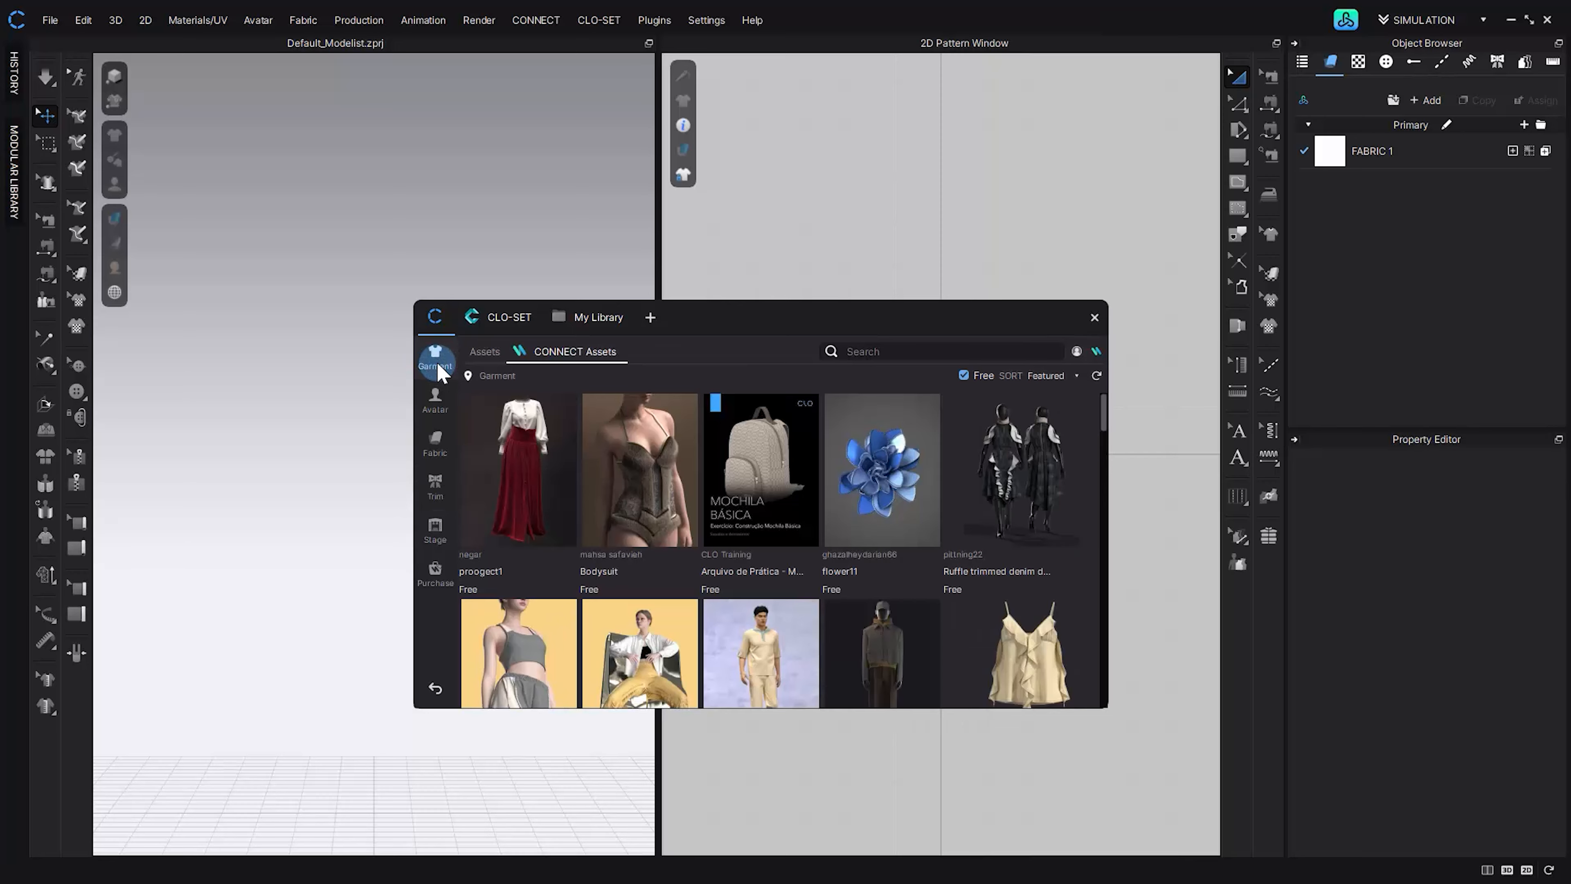
- Load FV2_French Sleeve Mini Dress.zpac from the default CLO garment assets
{"action": "left_click", "coordinate": [485, 351]}
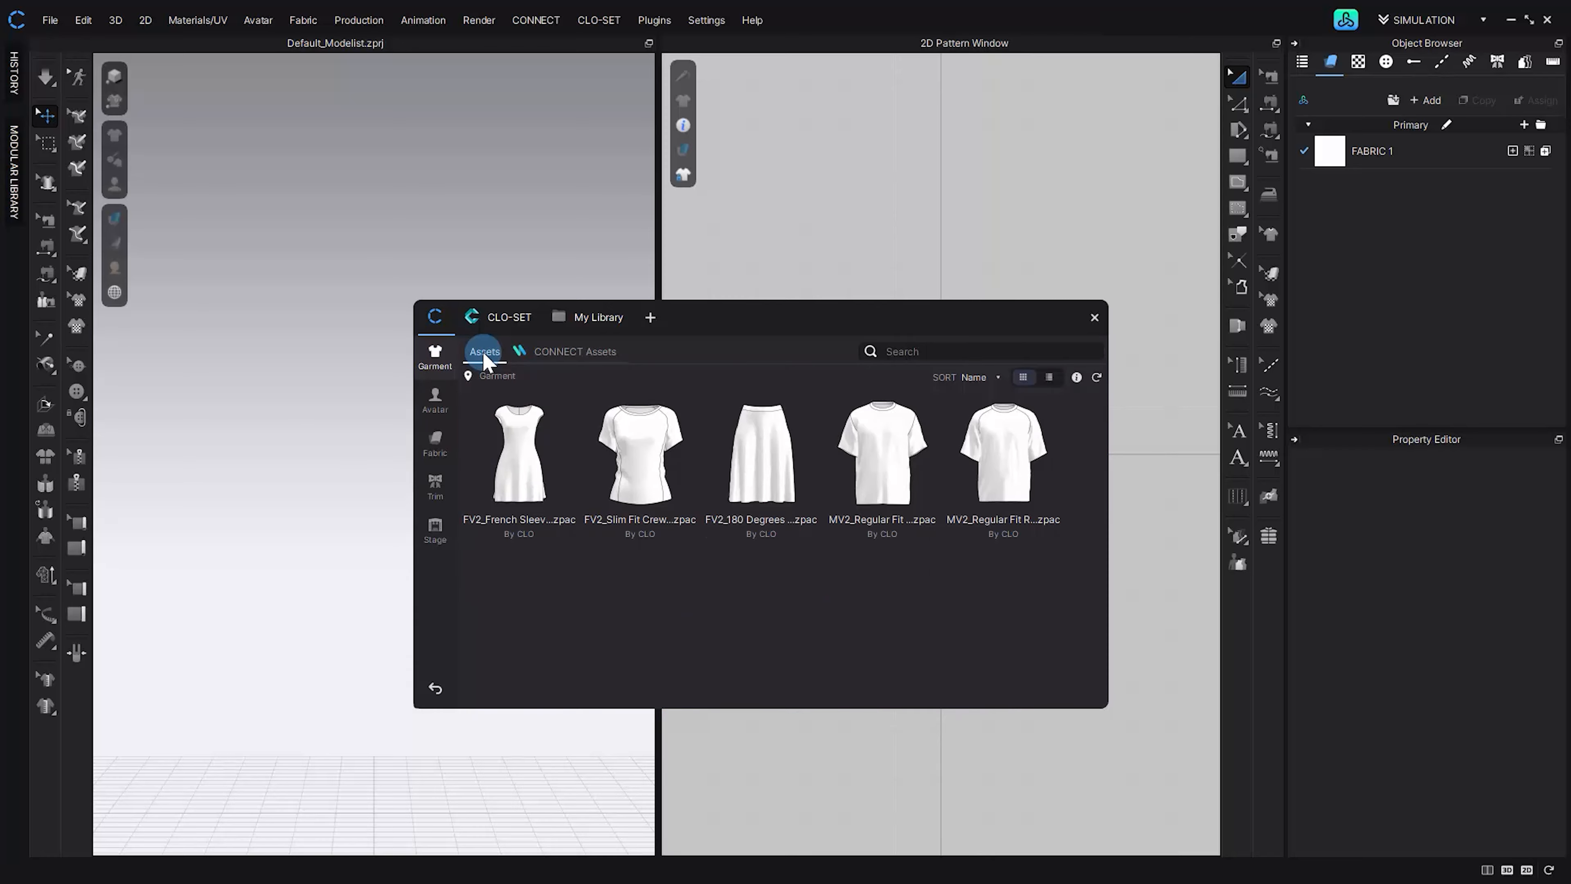
{"action": "left_click", "coordinate": [524, 464]}
{"action": "double_click", "coordinate": [525, 465]}
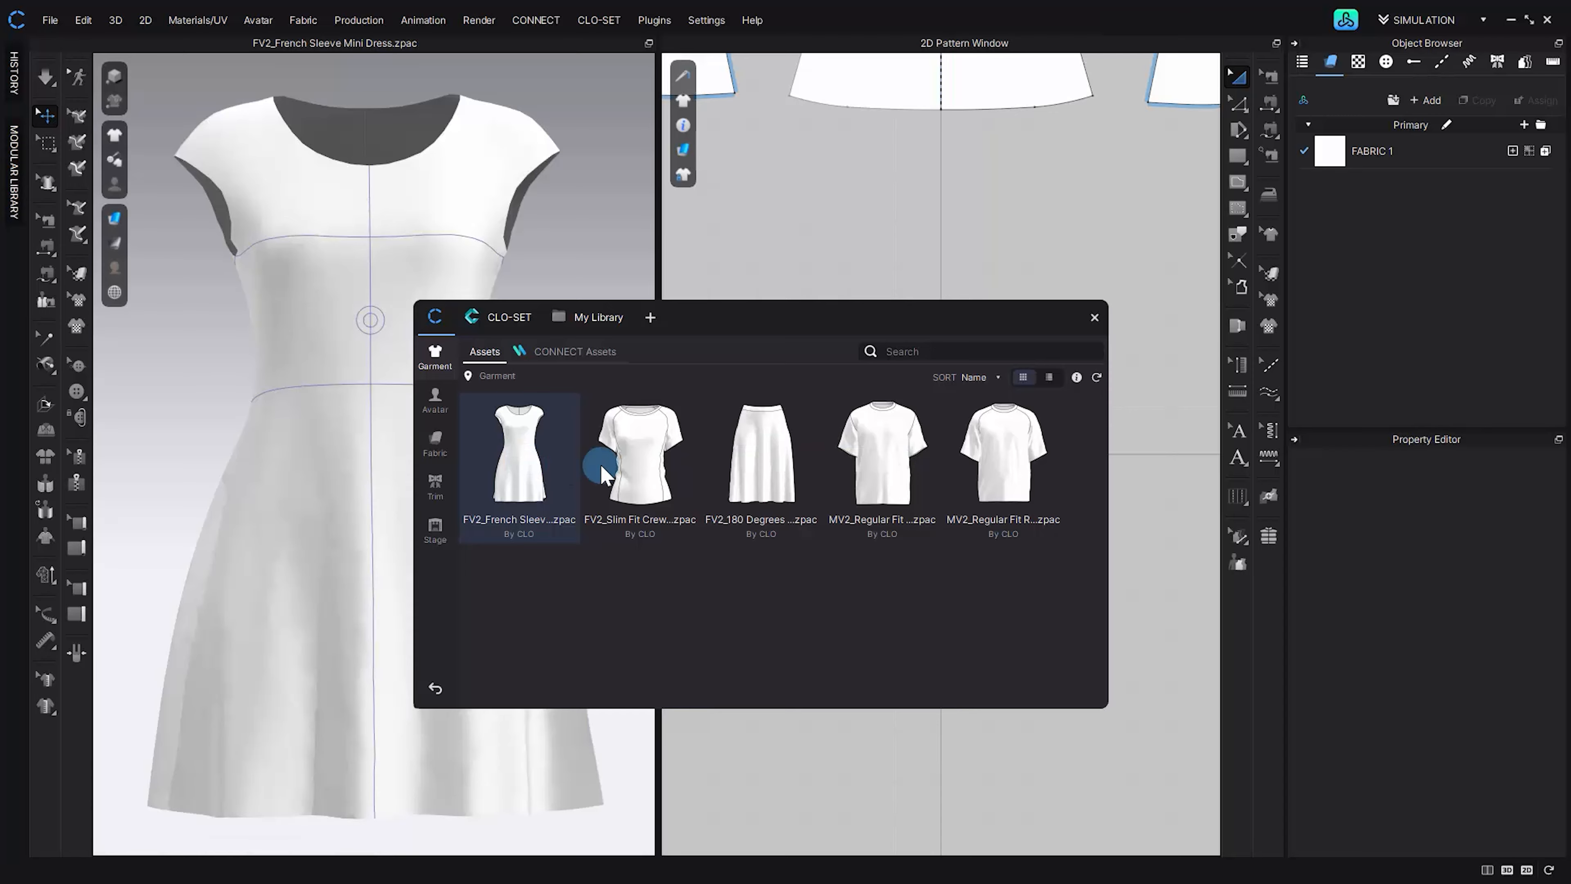
- Review the sorting criteria and order options for the default garment assets
{"action": "left_click", "coordinate": [987, 377]}
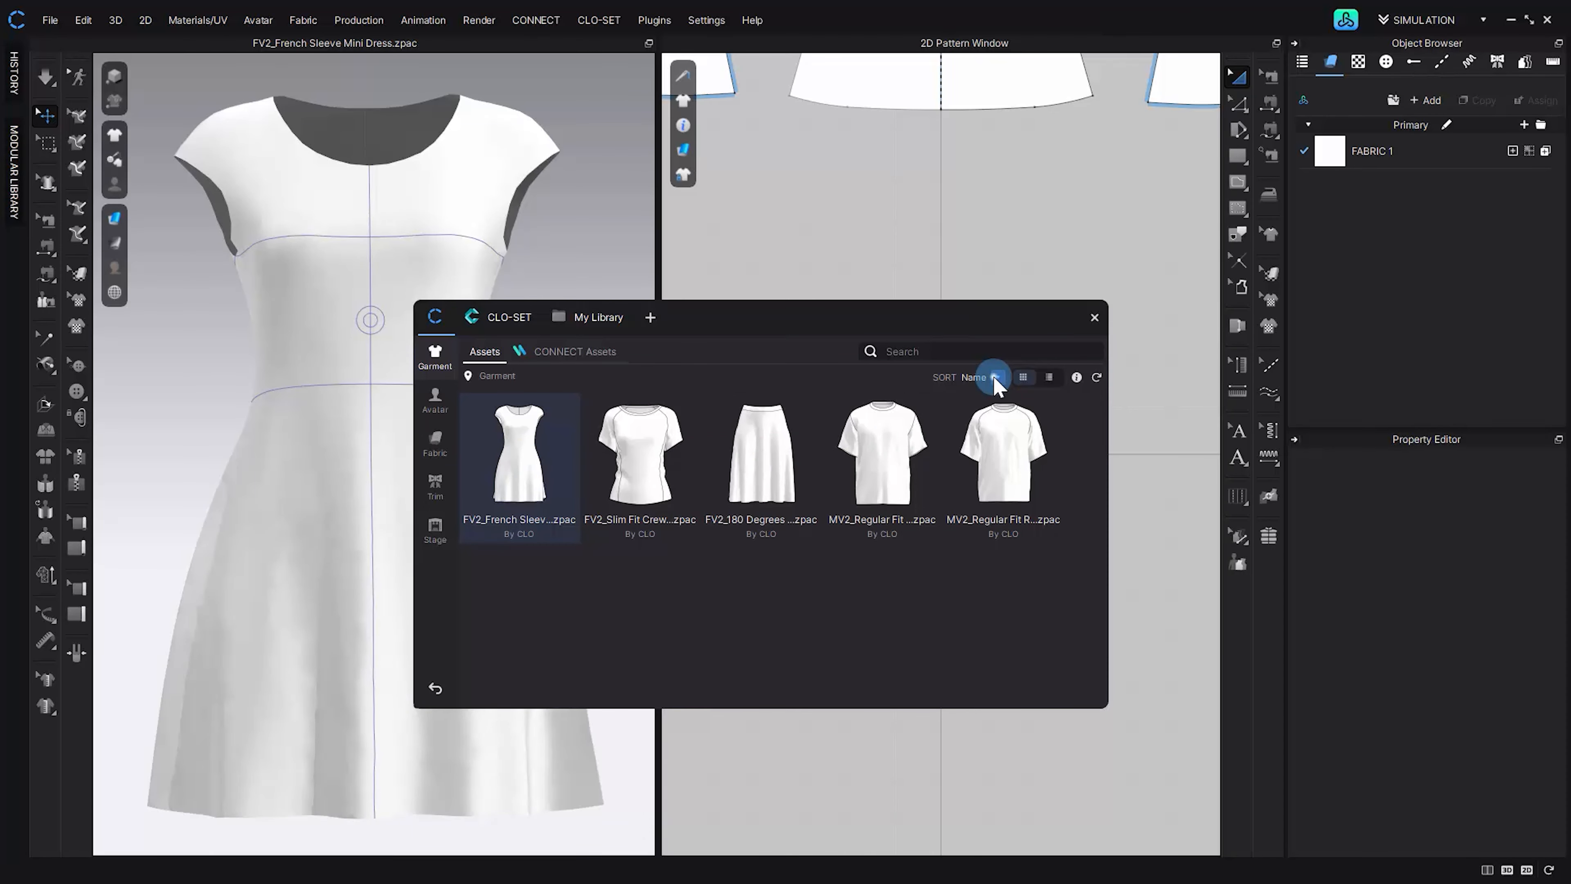
{"action": "left_click", "coordinate": [990, 380]}
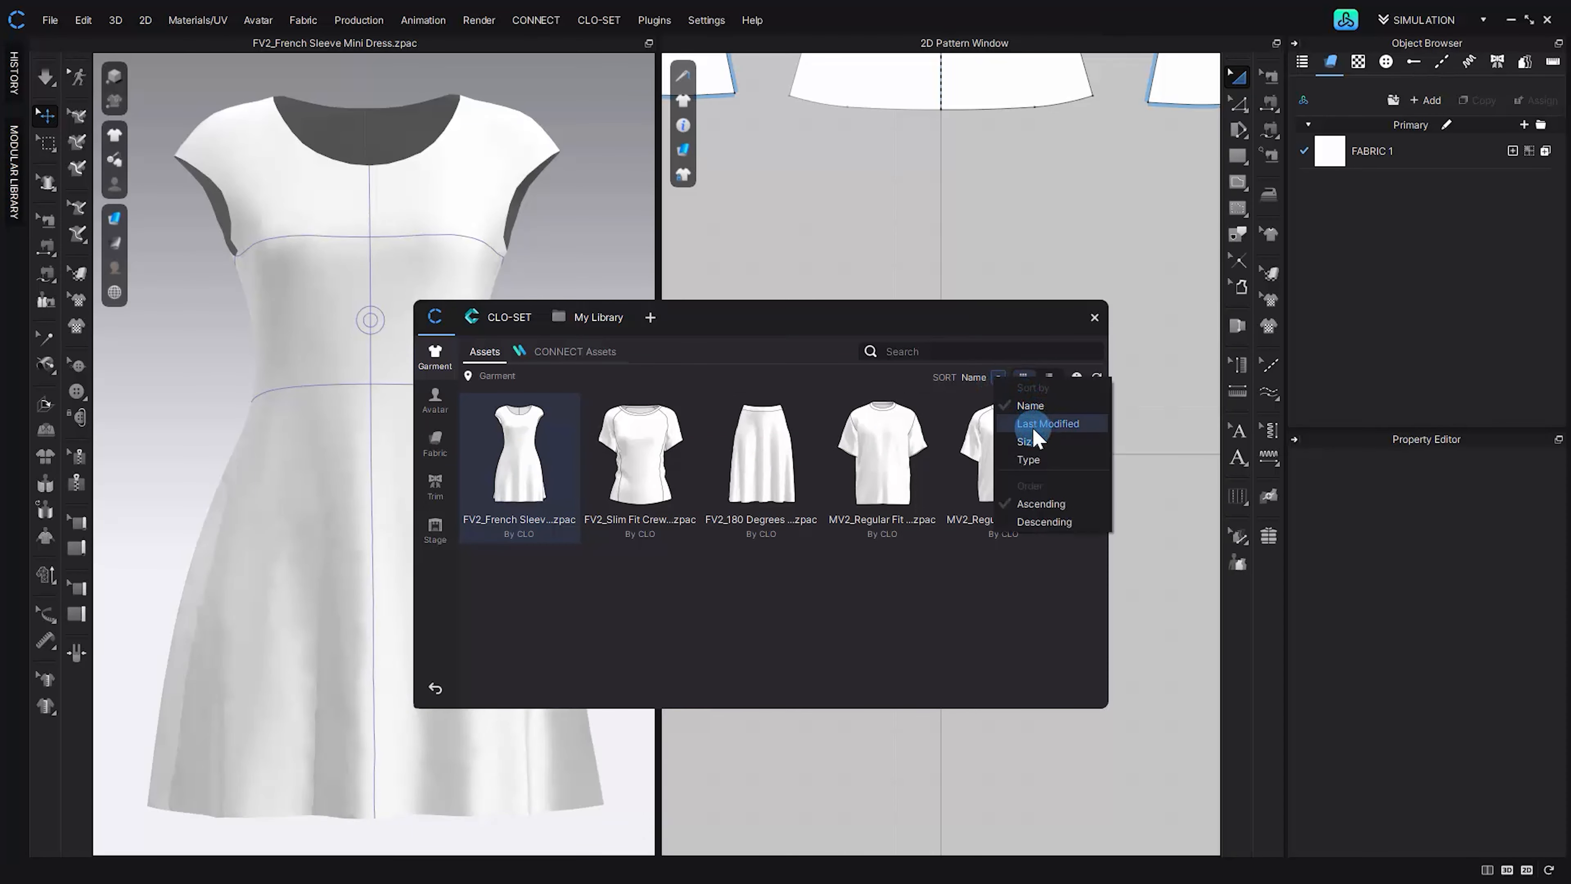
{"action": "left_click", "coordinate": [1037, 447]}
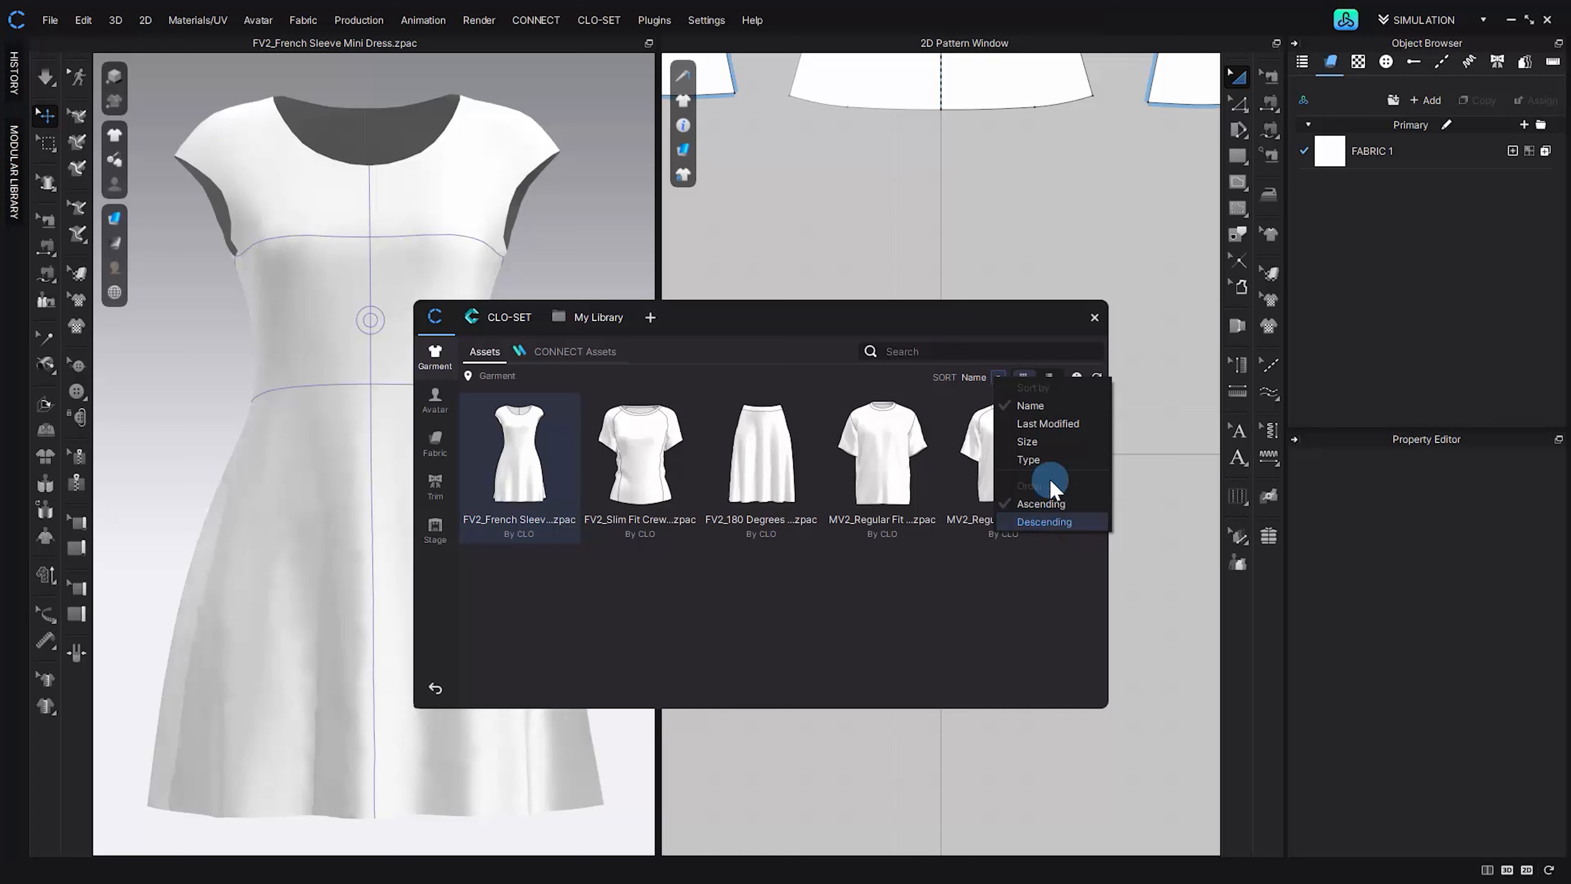
- Switch the garment assets to list view and back to thumbnails, and show the information preview of the French Sleeve Mini Dress
{"action": "left_click", "coordinate": [1049, 377]}
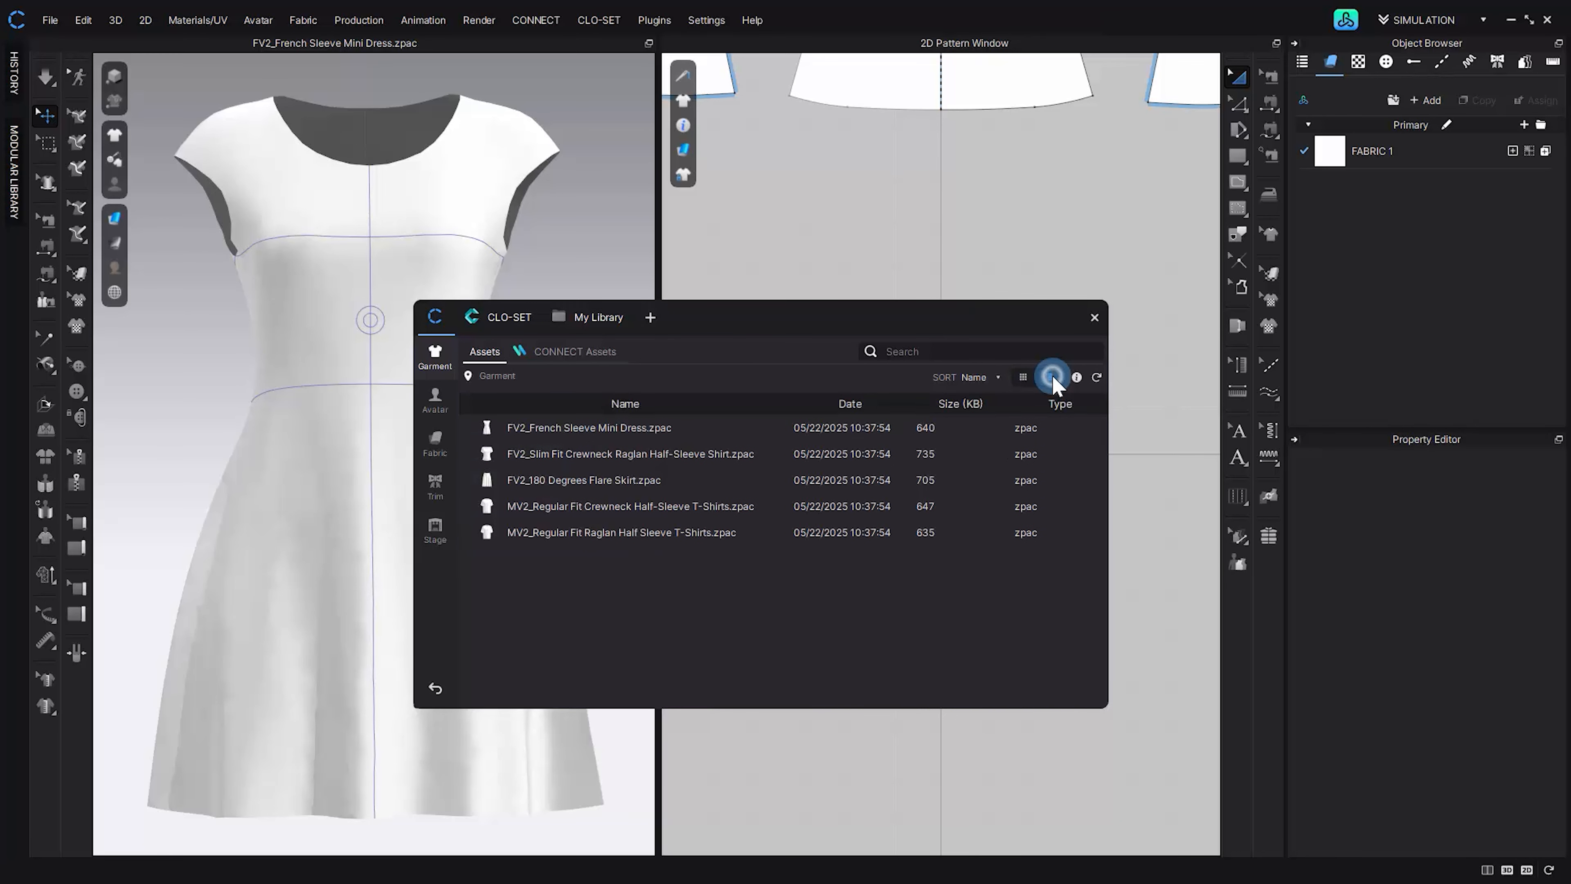
{"action": "left_click", "coordinate": [1023, 377]}
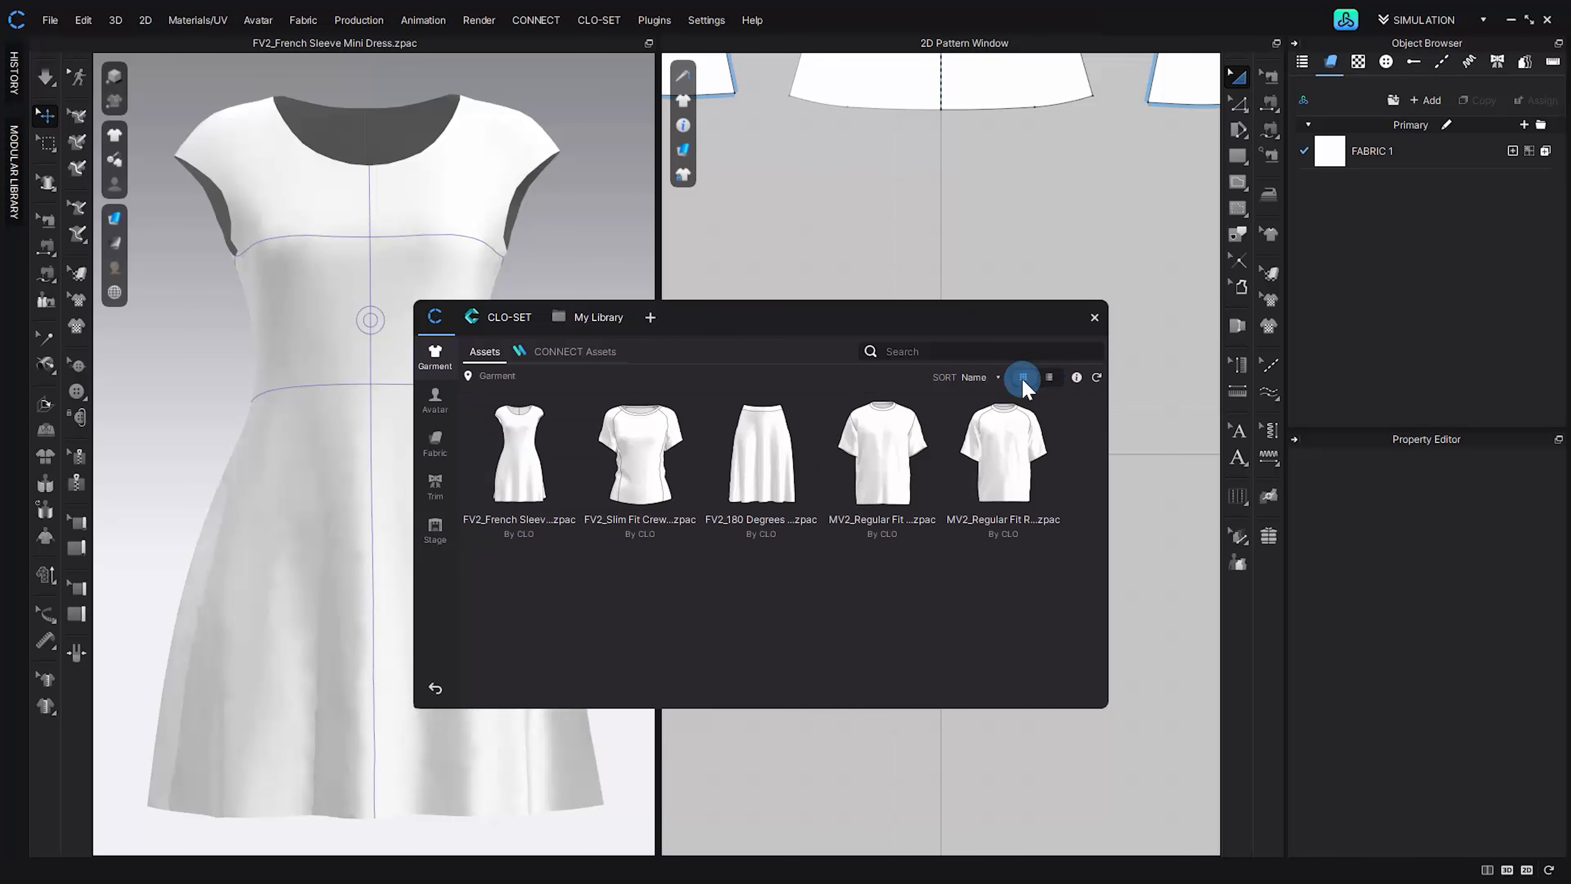
{"action": "left_click", "coordinate": [1077, 378]}
{"action": "scroll", "coordinate": [934, 506], "scroll_direction": "down", "scroll_amount": 3}
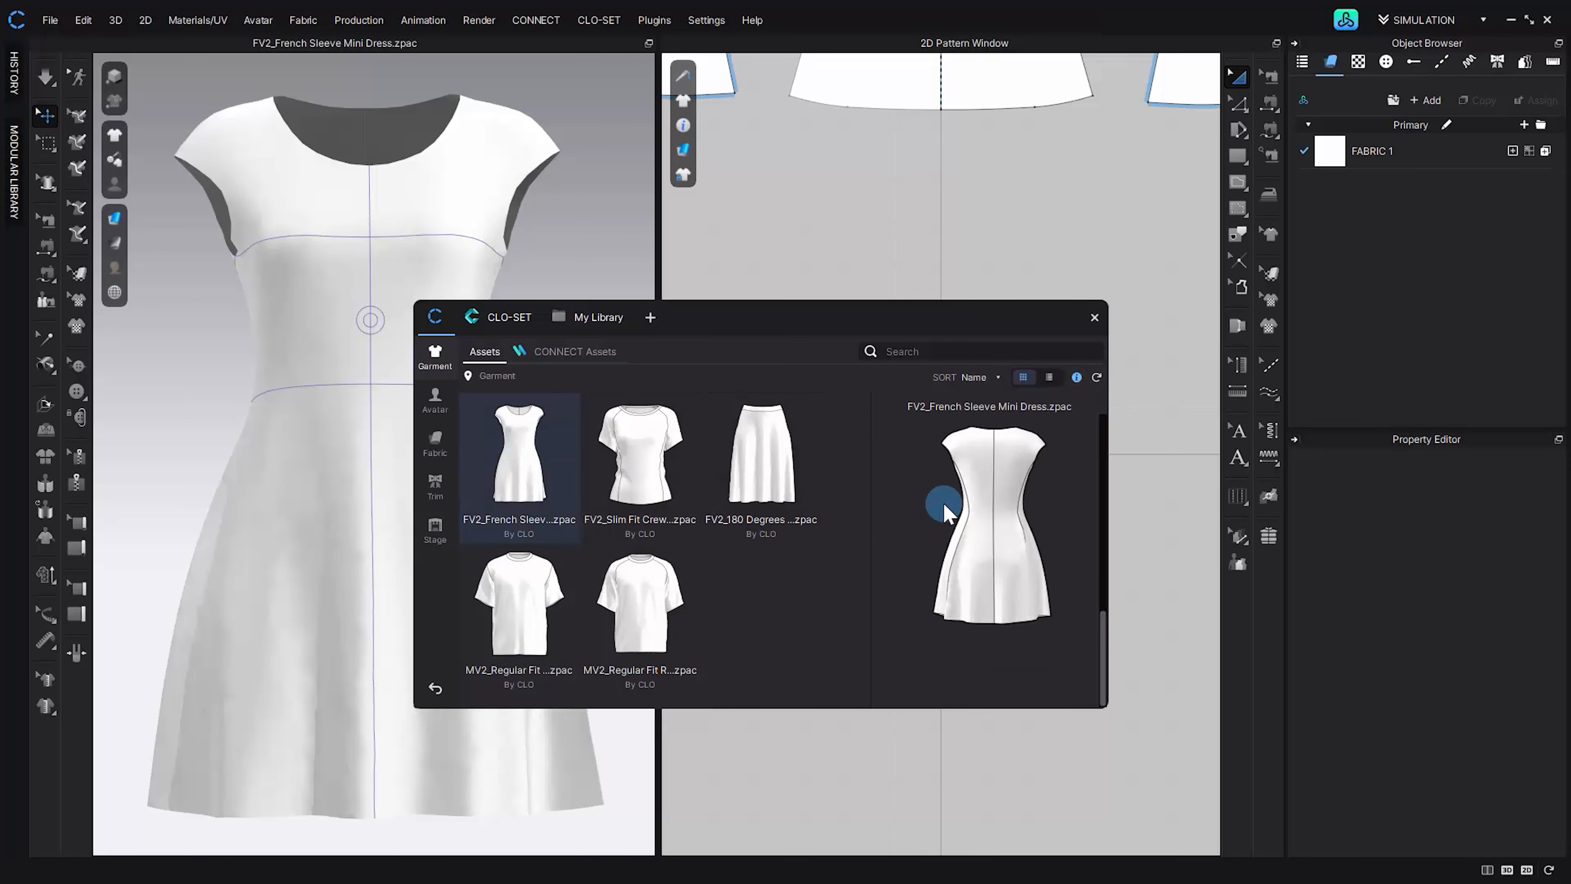
- Load the FV2.1_Mia avatar from the Female avatar assets into the 3D window
{"action": "left_click", "coordinate": [439, 407]}
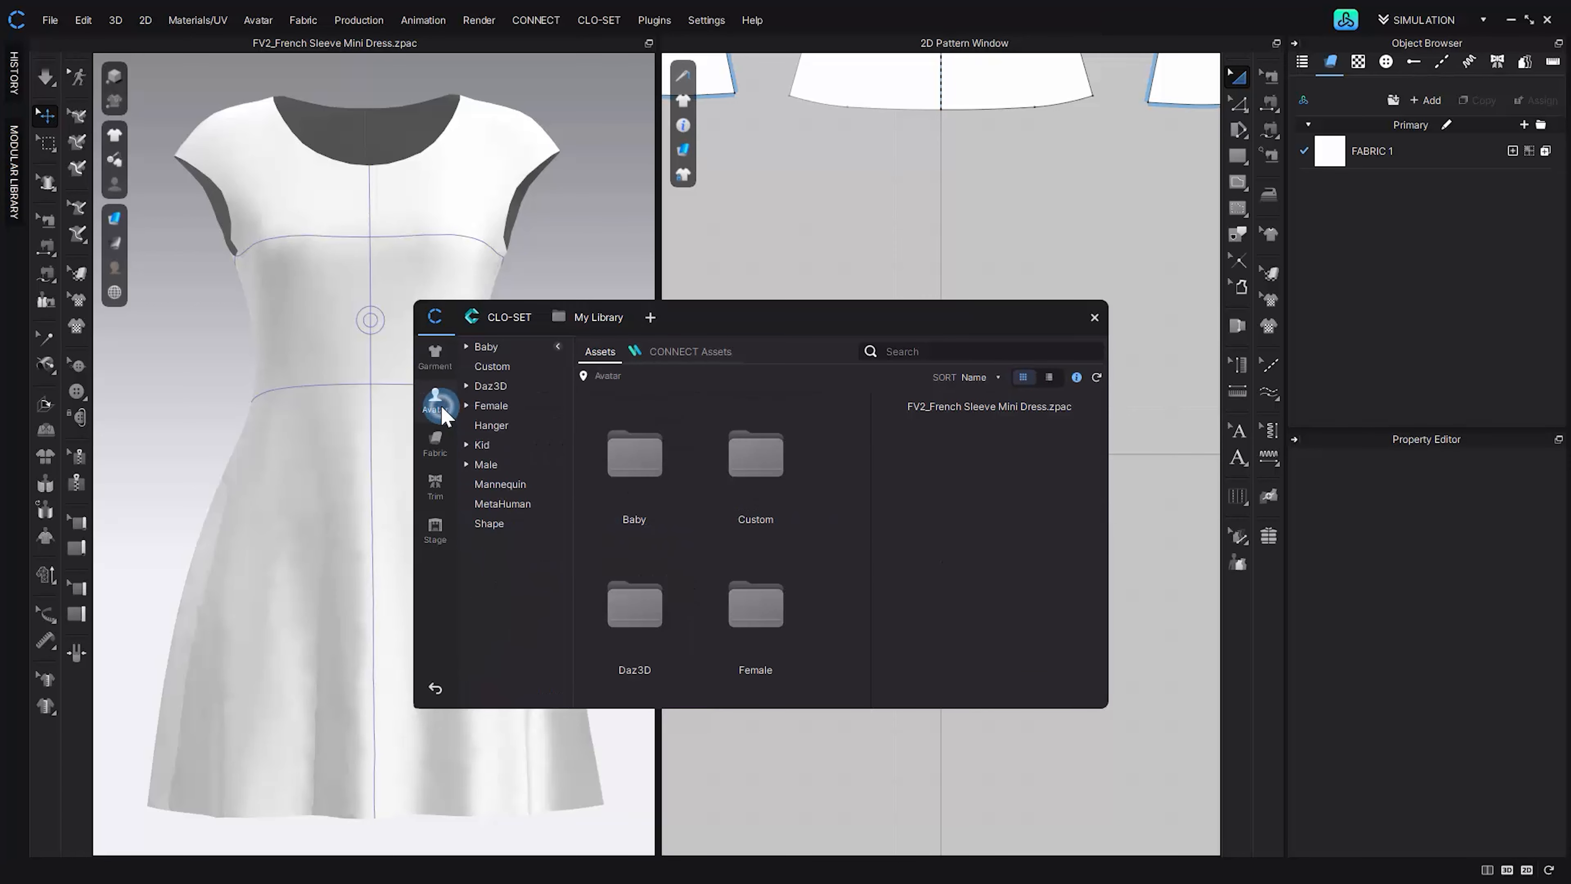
{"action": "left_click", "coordinate": [491, 405]}
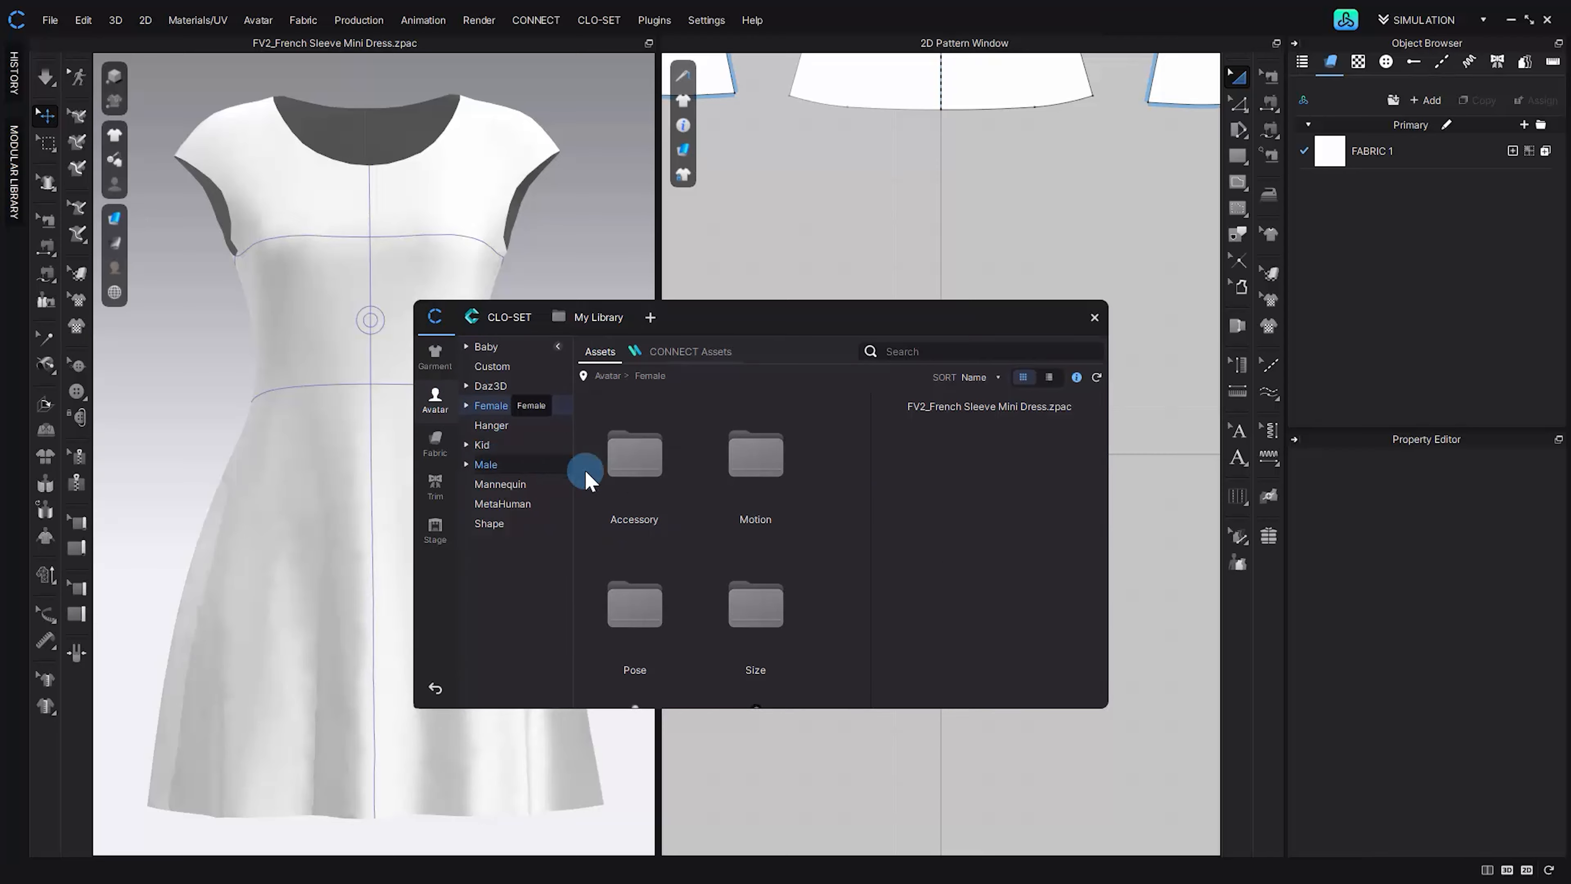
{"action": "left_click", "coordinate": [643, 487]}
{"action": "left_click_drag", "start_coordinate": [643, 486], "coordinate": [252, 447]}
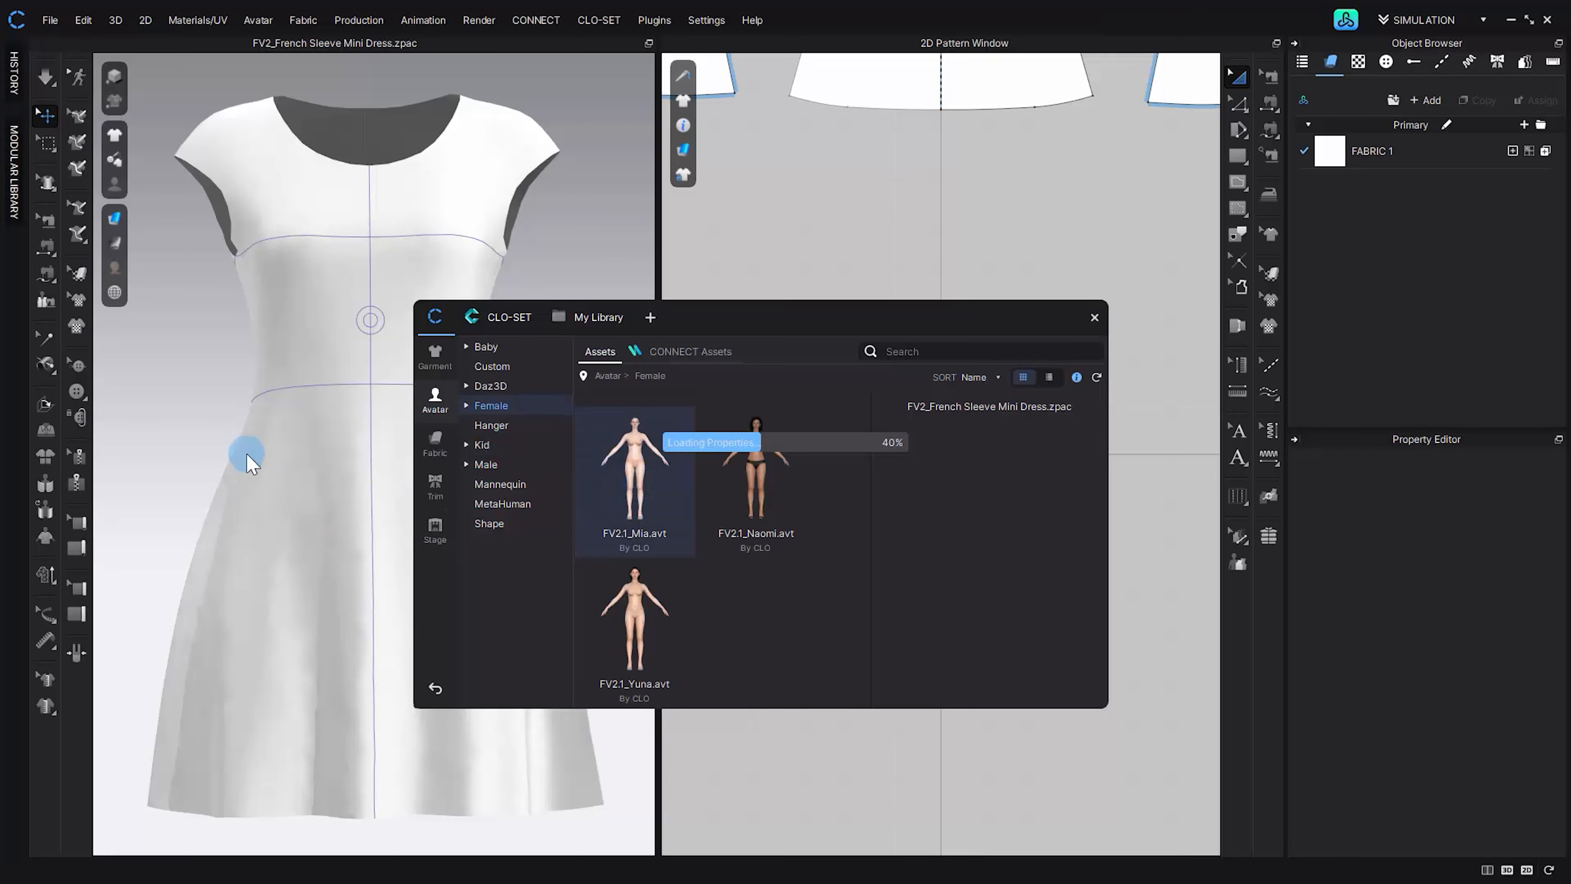
{"action": "left_click", "coordinate": [747, 465]}
- Browse the default fabric assets and mark V2_Woven_Gauze_DoubleGauze_1.zfab for download
{"action": "left_click", "coordinate": [435, 443]}
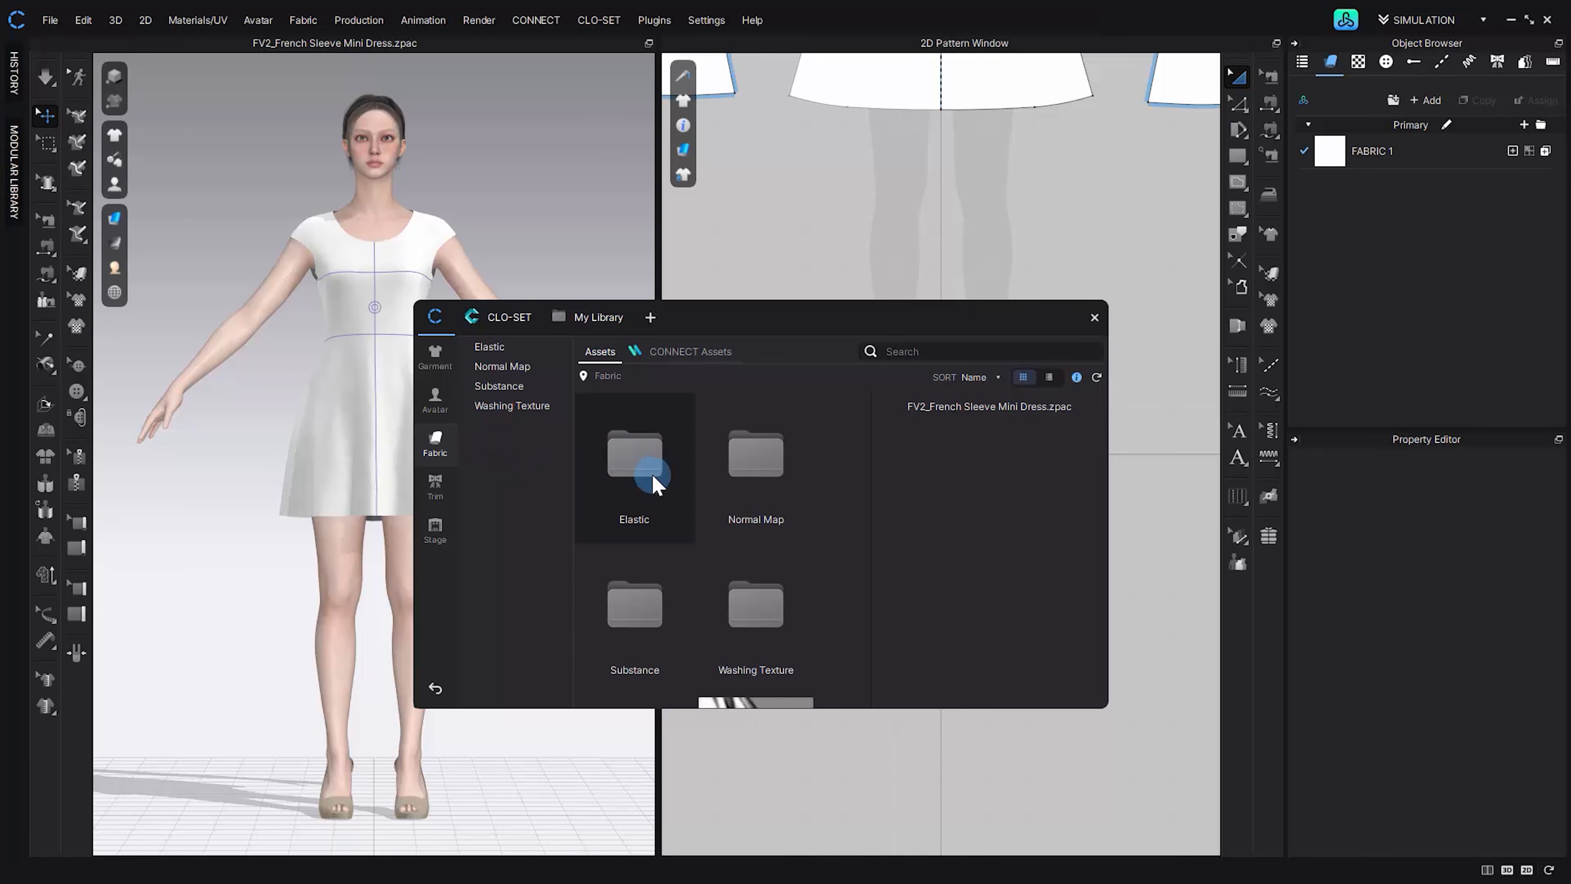
{"action": "scroll", "coordinate": [656, 473], "scroll_direction": "down", "scroll_amount": 3}
{"action": "scroll", "coordinate": [690, 559], "scroll_direction": "down", "scroll_amount": 10}
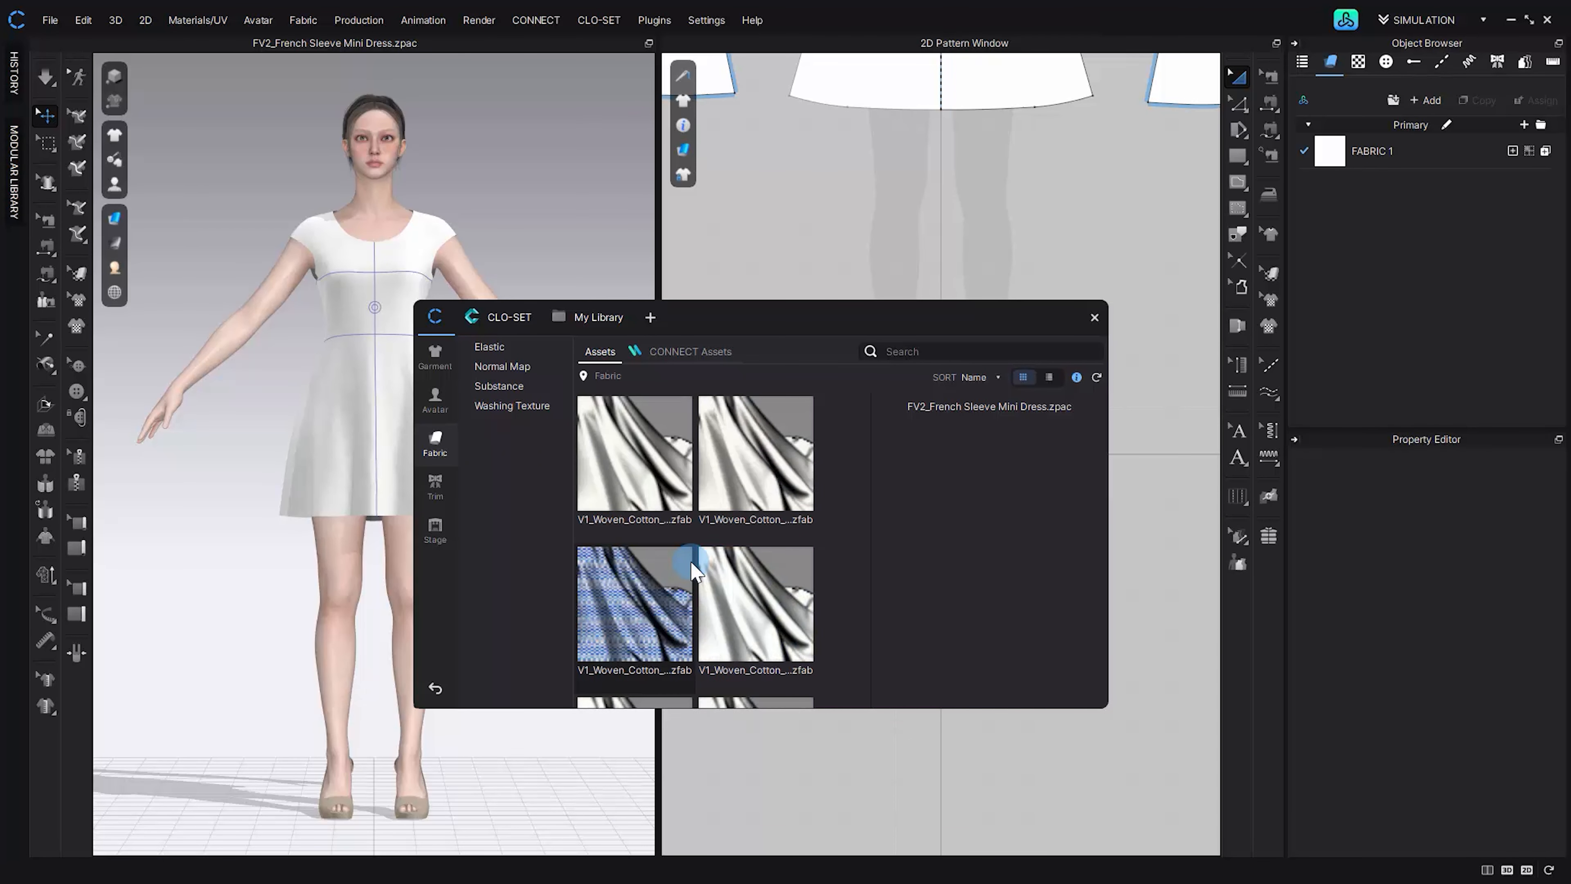
{"action": "scroll", "coordinate": [749, 587], "scroll_direction": "down", "scroll_amount": 5}
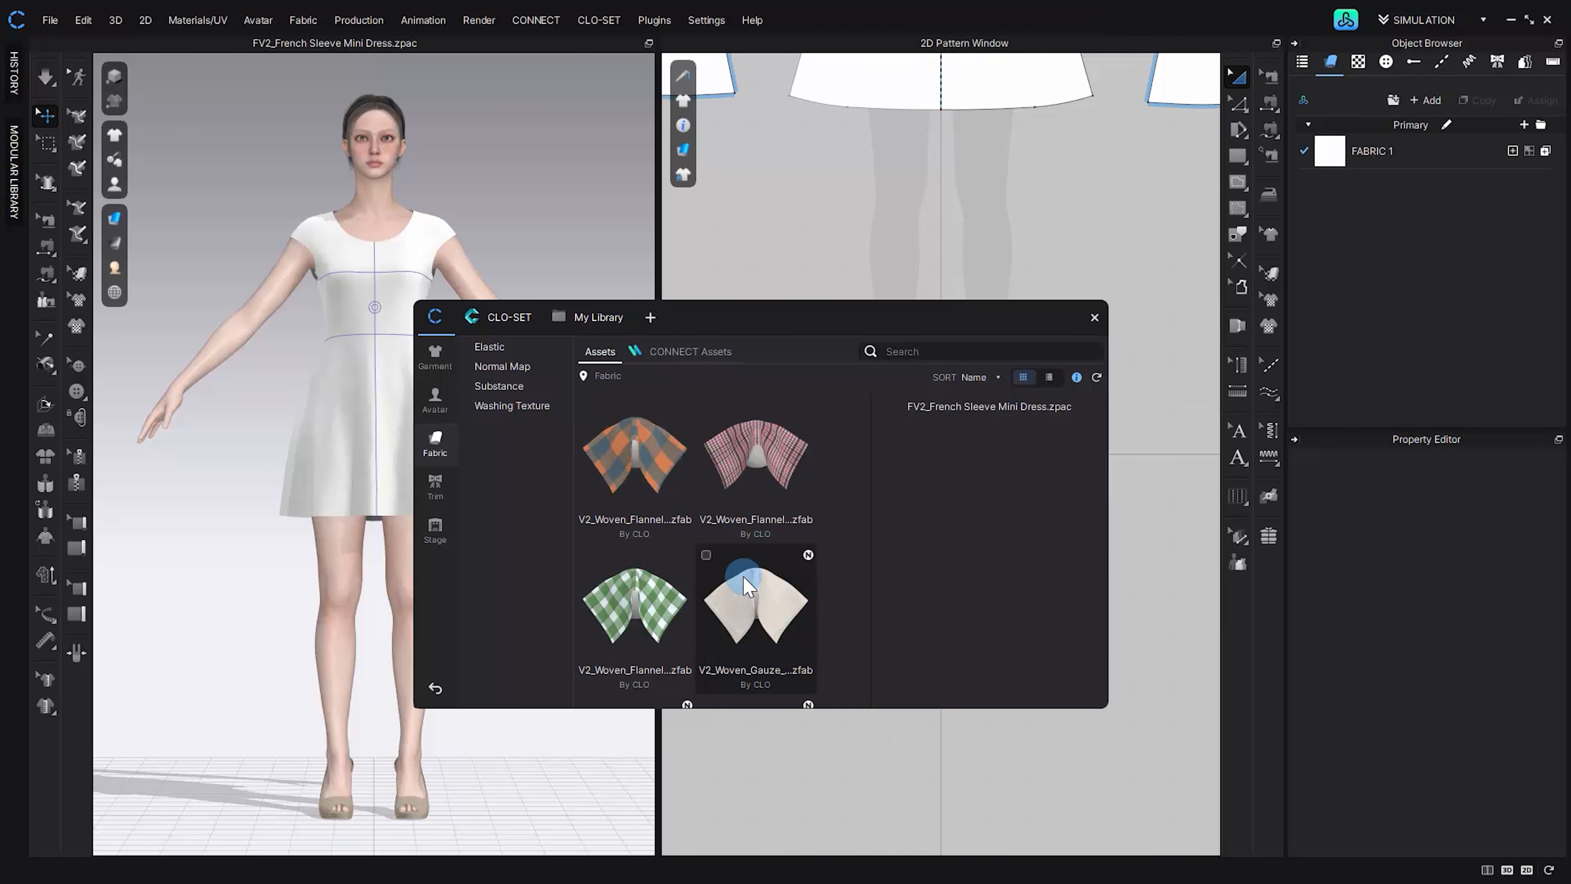
{"action": "left_click", "coordinate": [741, 560]}
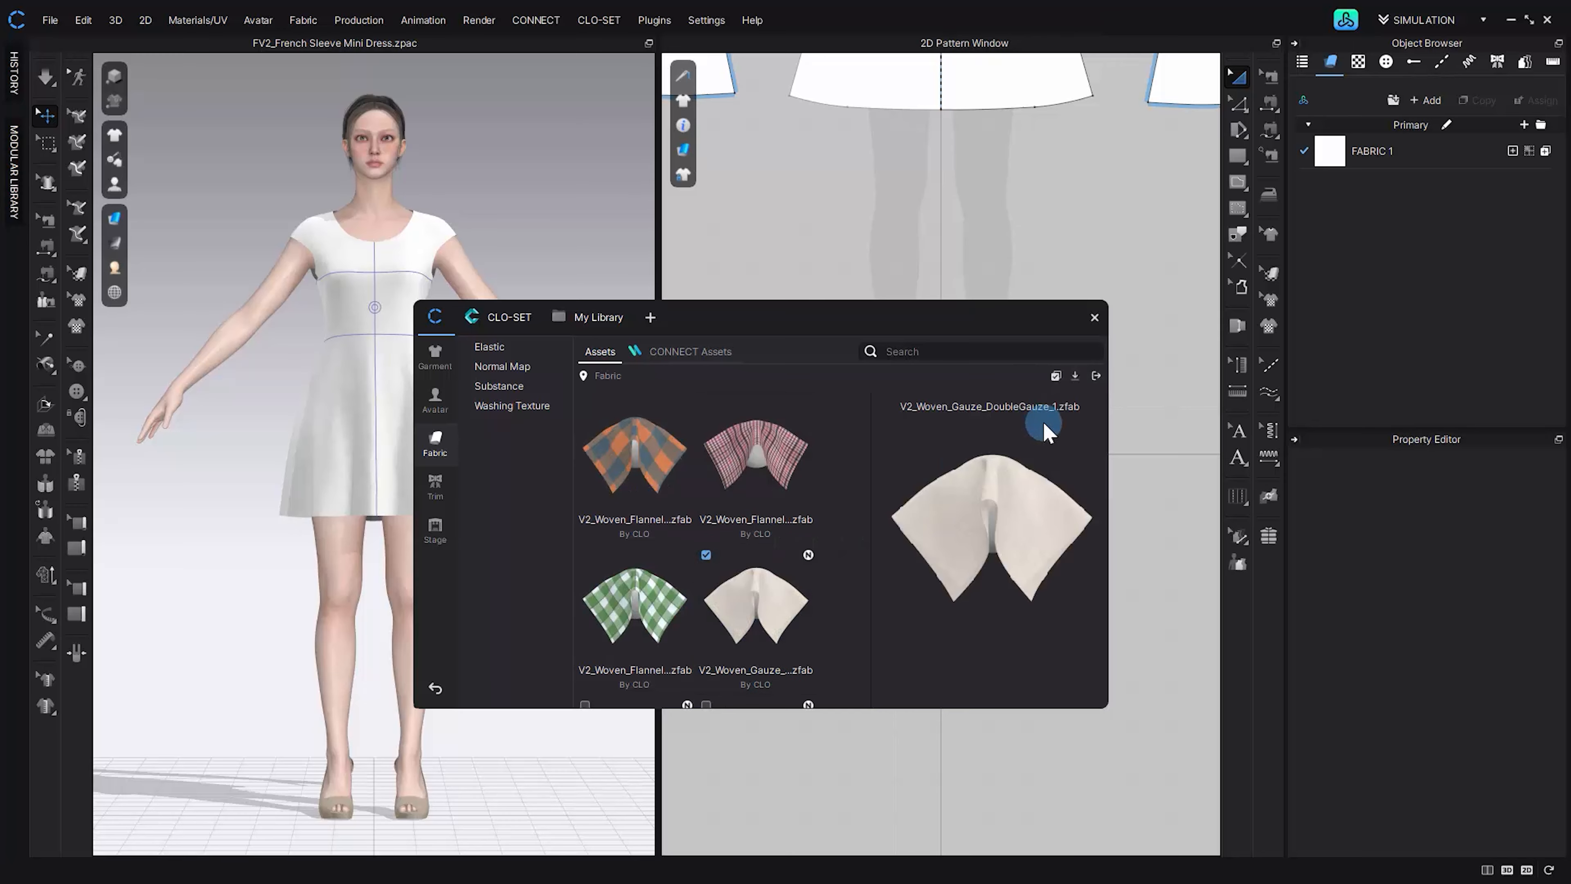
{"action": "left_click", "coordinate": [1076, 376]}
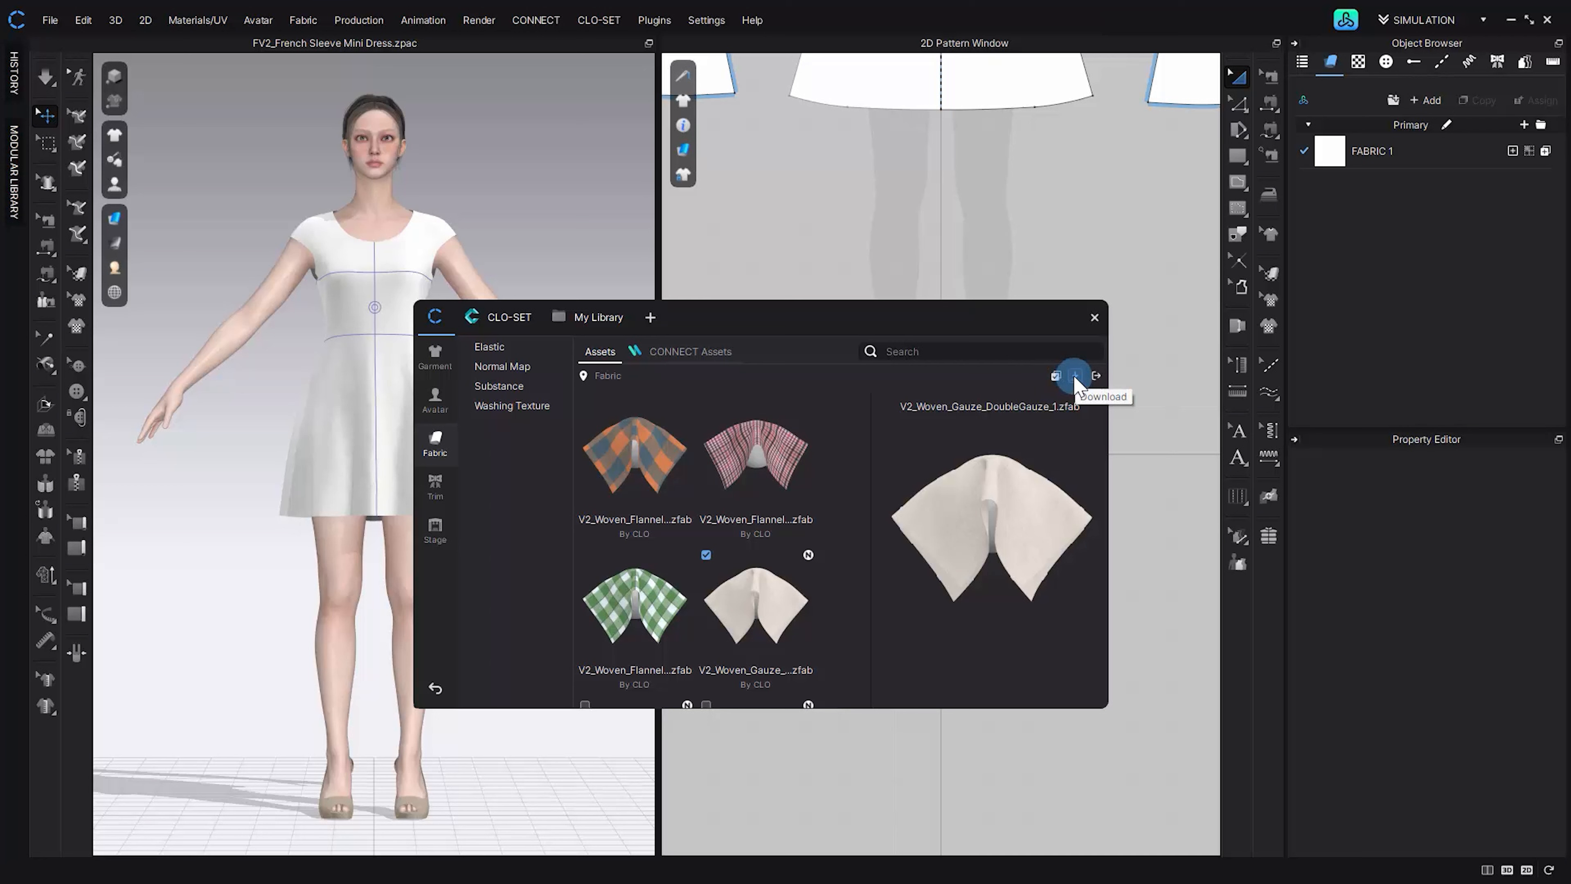
- Select all default fabrics available for download and leave the multi-selection
{"action": "left_click", "coordinate": [1056, 376]}
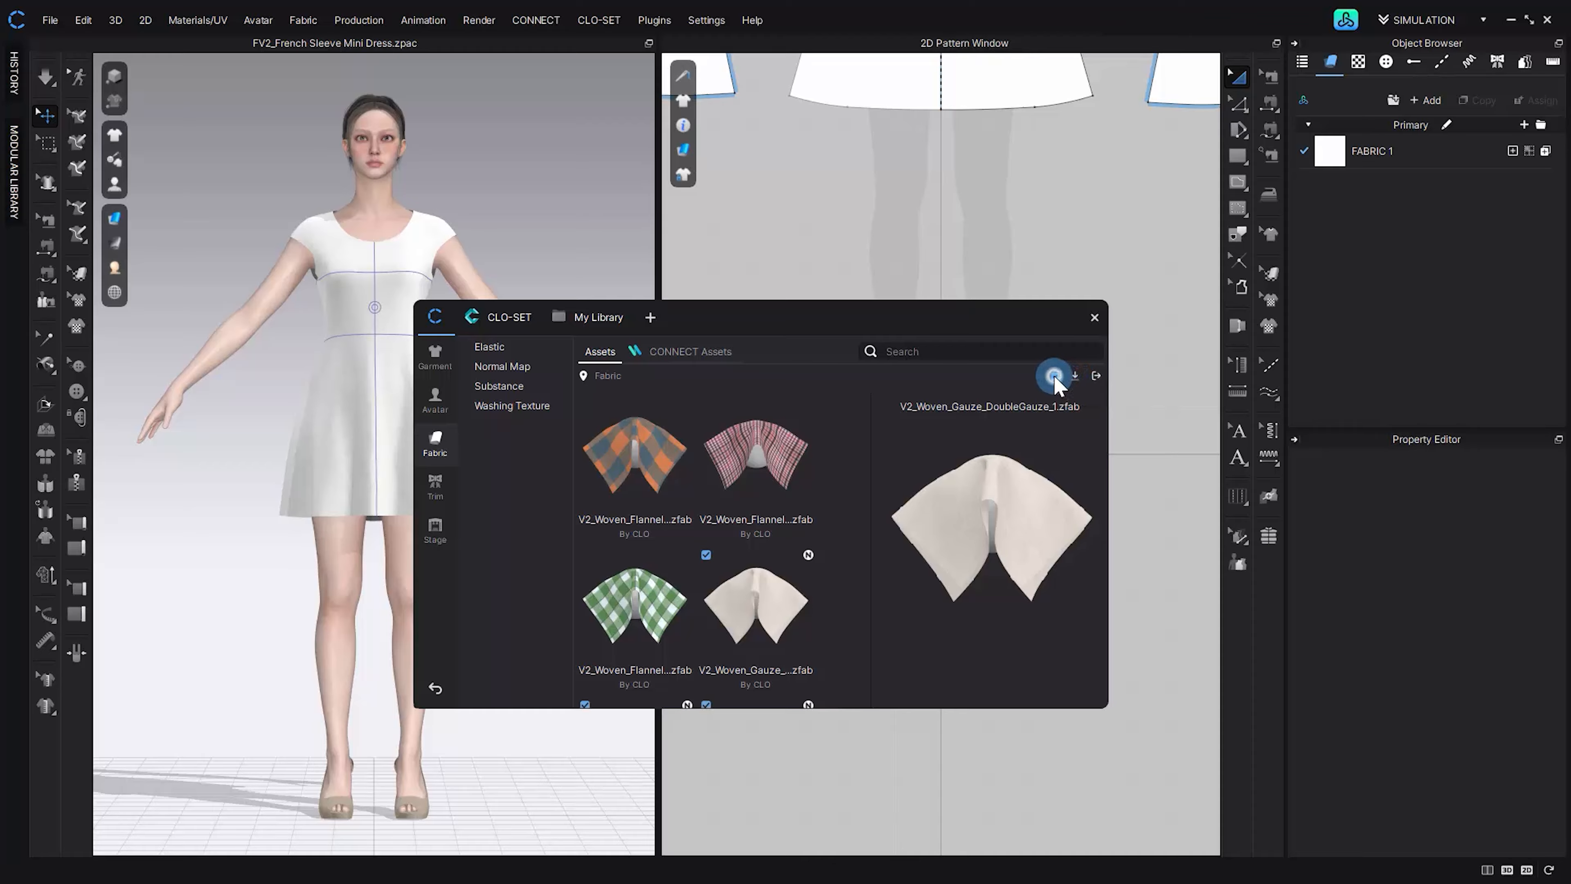
{"action": "scroll", "coordinate": [786, 525], "scroll_direction": "down", "scroll_amount": 5}
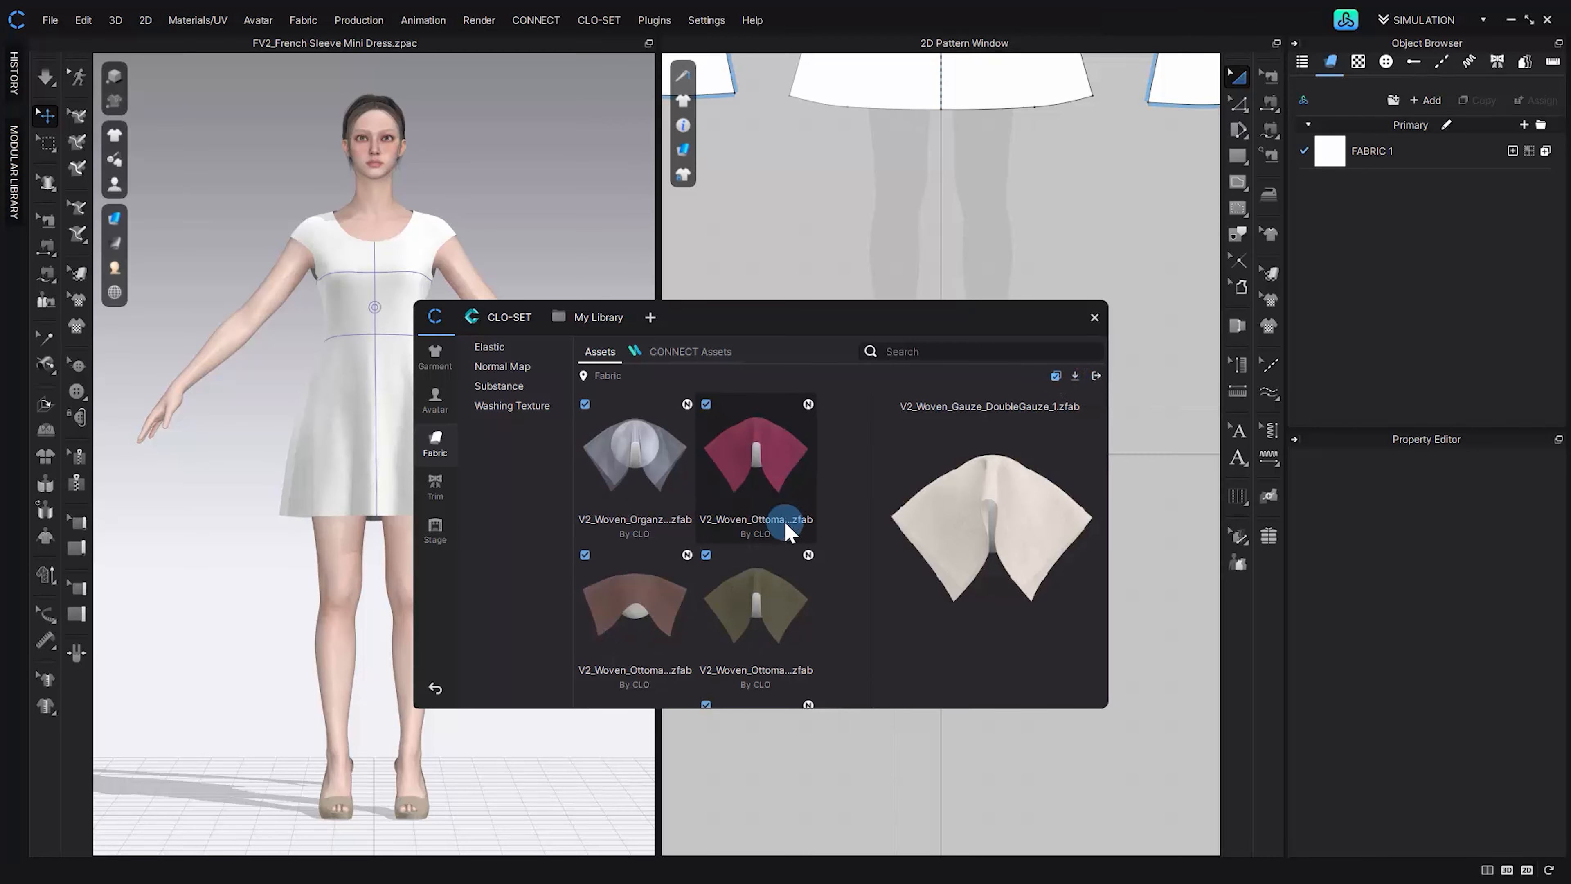
{"action": "left_click", "coordinate": [1079, 375]}
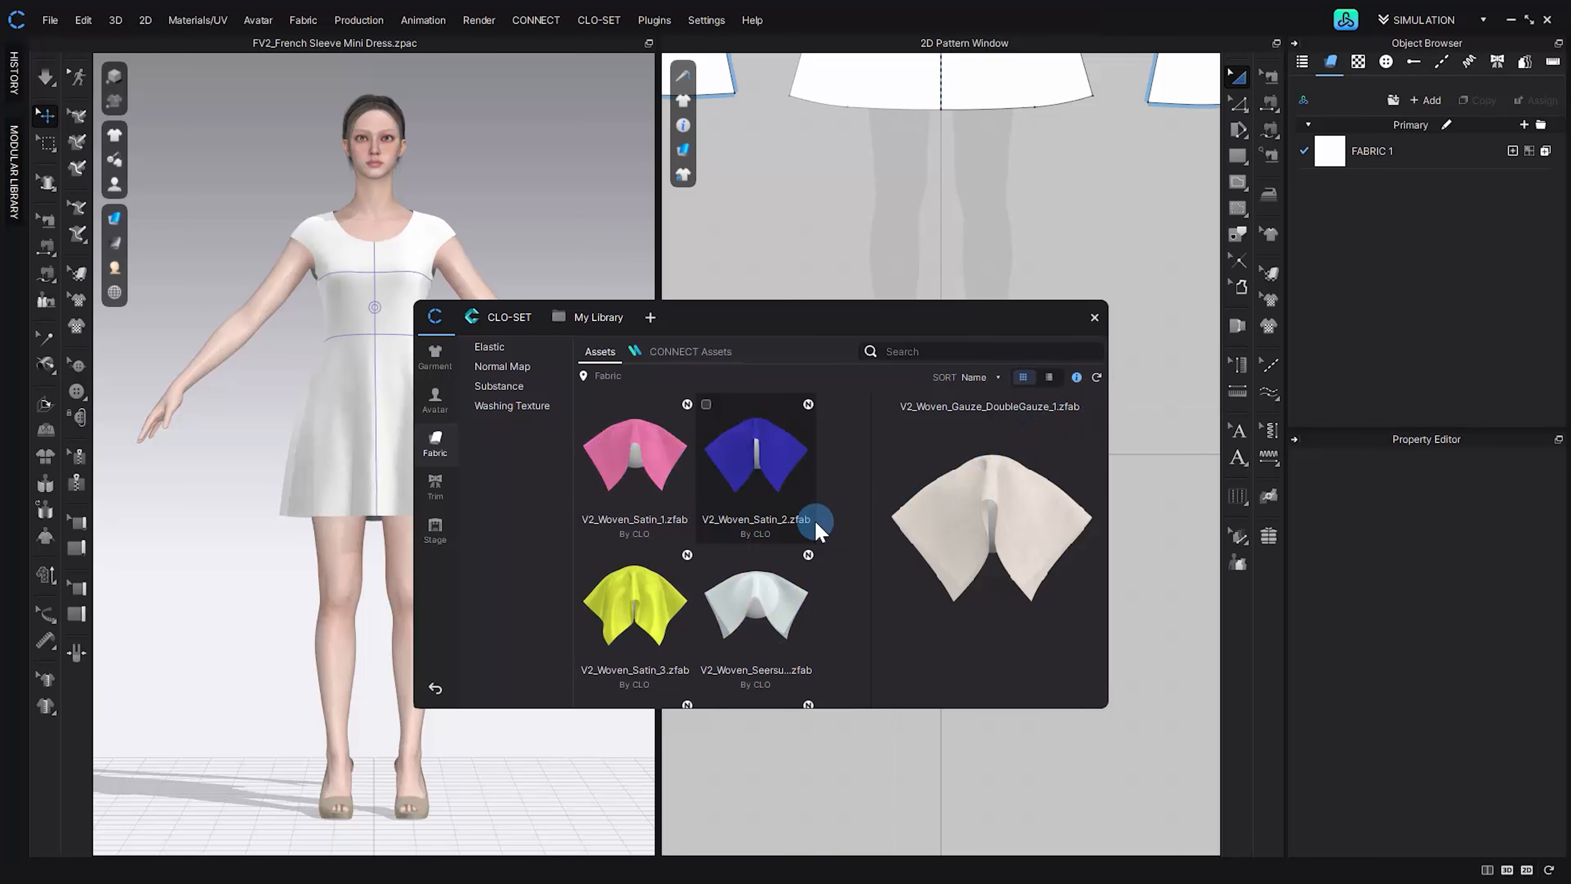
- Browse the CONNECT fabric assets and open the store page of 12 Brown fabric1 in the browser
{"action": "left_click", "coordinate": [719, 352]}
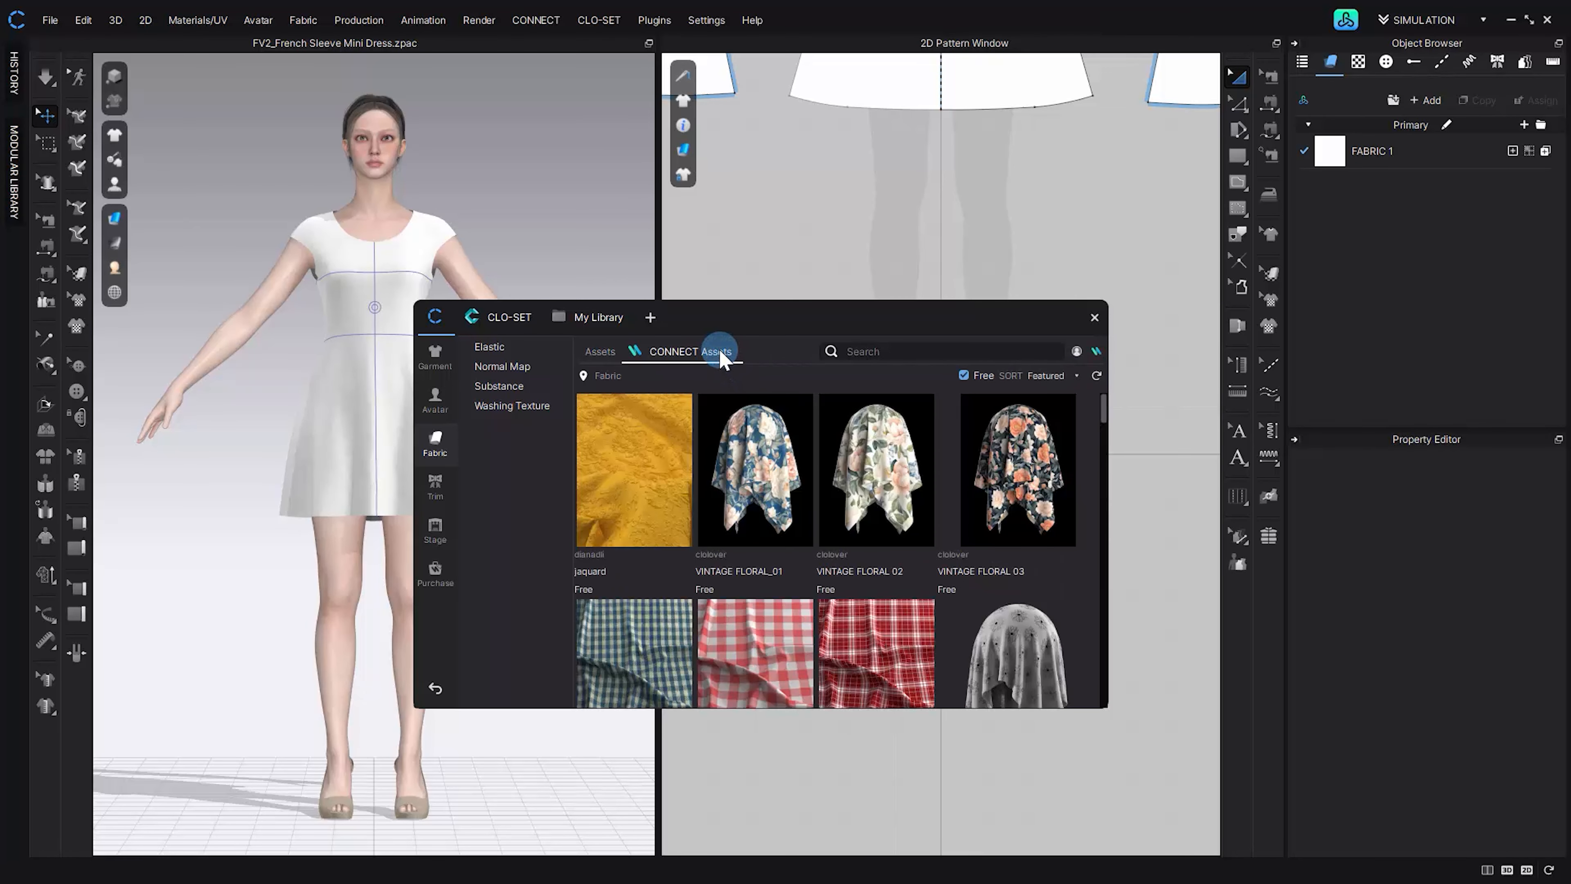
{"action": "scroll", "coordinate": [789, 499], "scroll_direction": "down", "scroll_amount": 5}
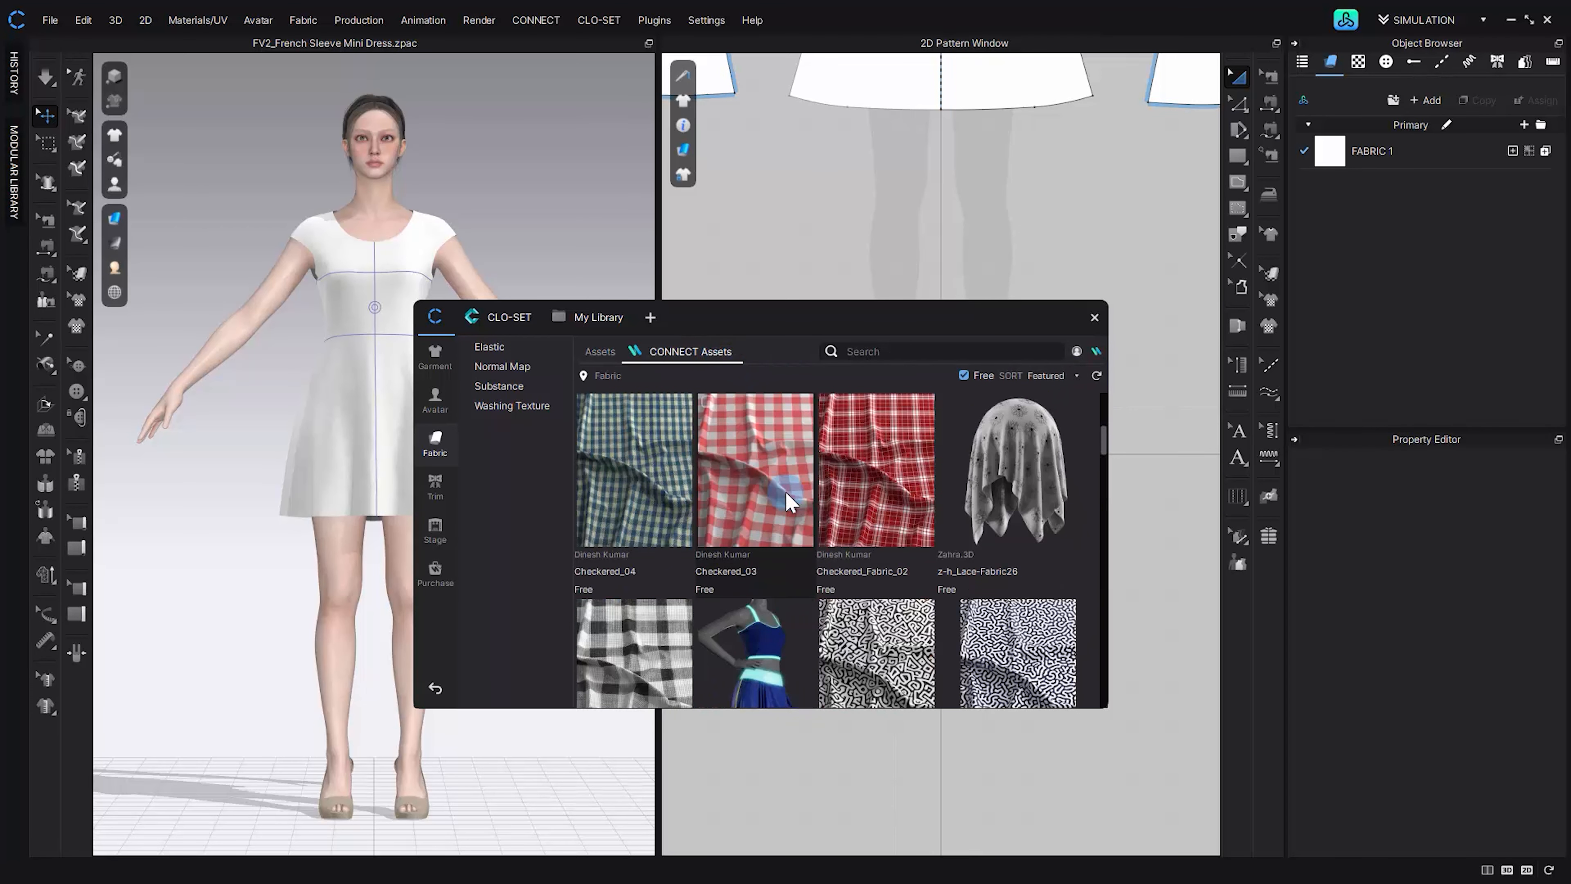
{"action": "scroll", "coordinate": [788, 498], "scroll_direction": "down", "scroll_amount": 5}
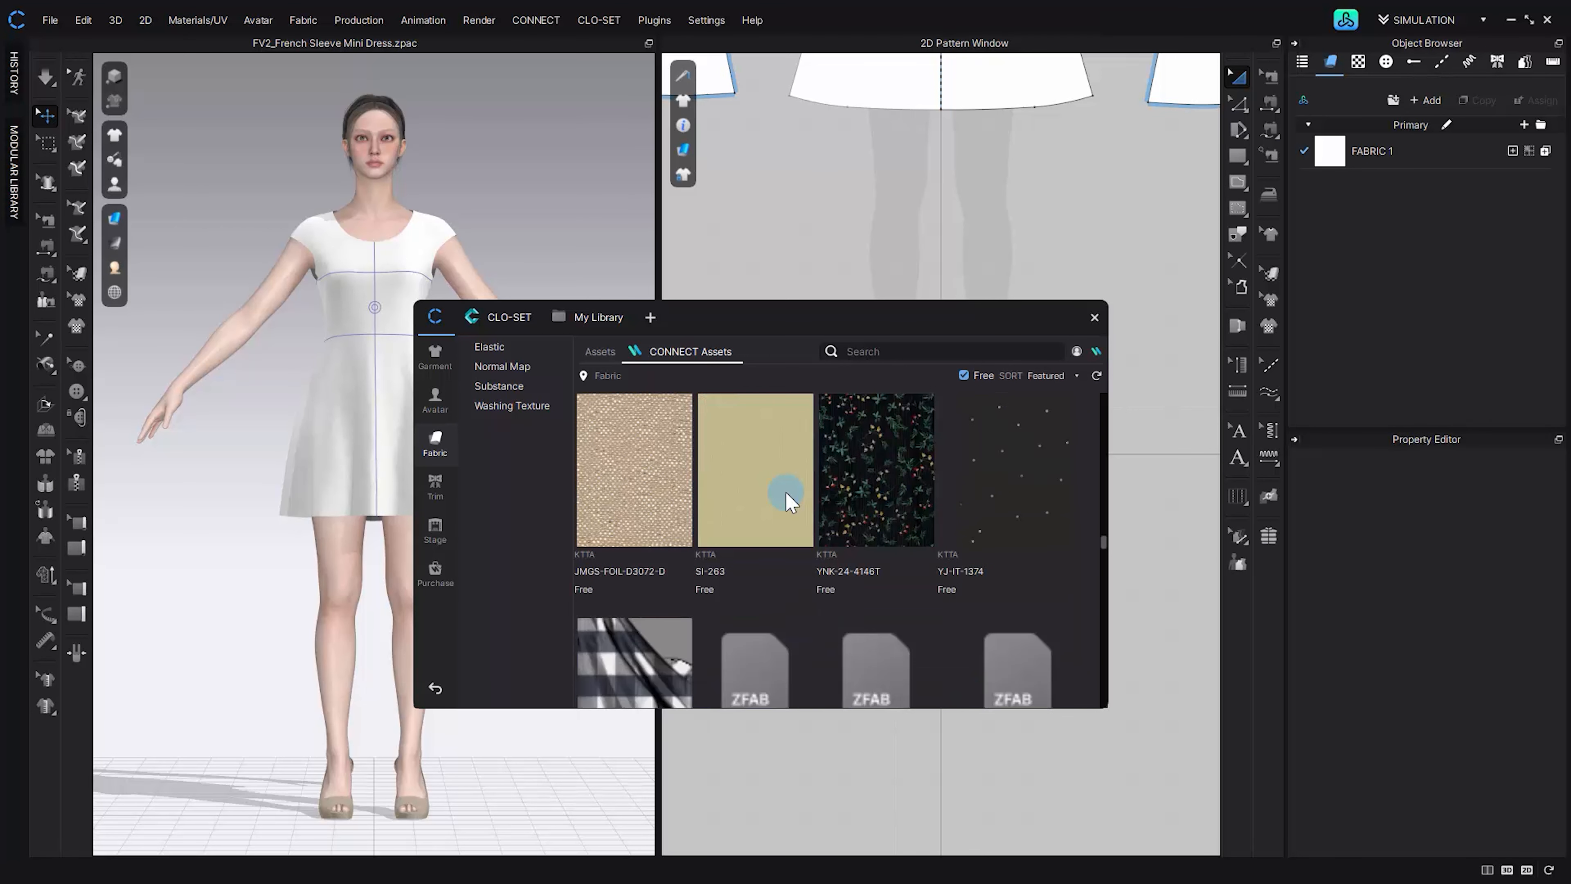
{"action": "scroll", "coordinate": [789, 499], "scroll_direction": "down", "scroll_amount": 6}
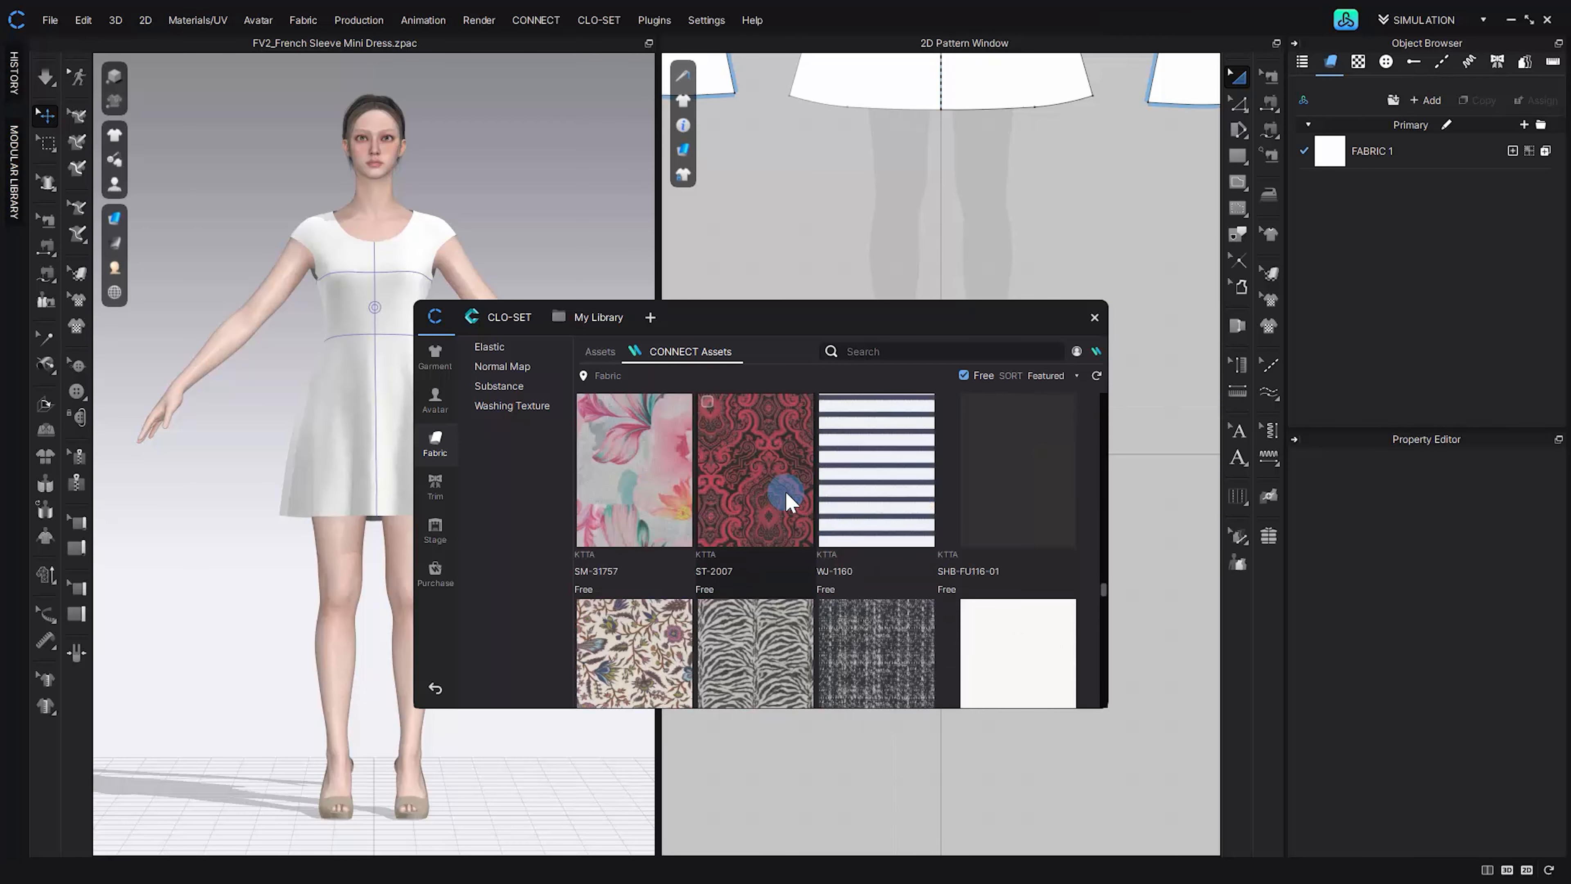
{"action": "left_click", "coordinate": [737, 492]}
- Add 12 Brown fabric1 with the Basic license to the CONNECT shopping cart
{"action": "left_click", "coordinate": [1415, 98]}
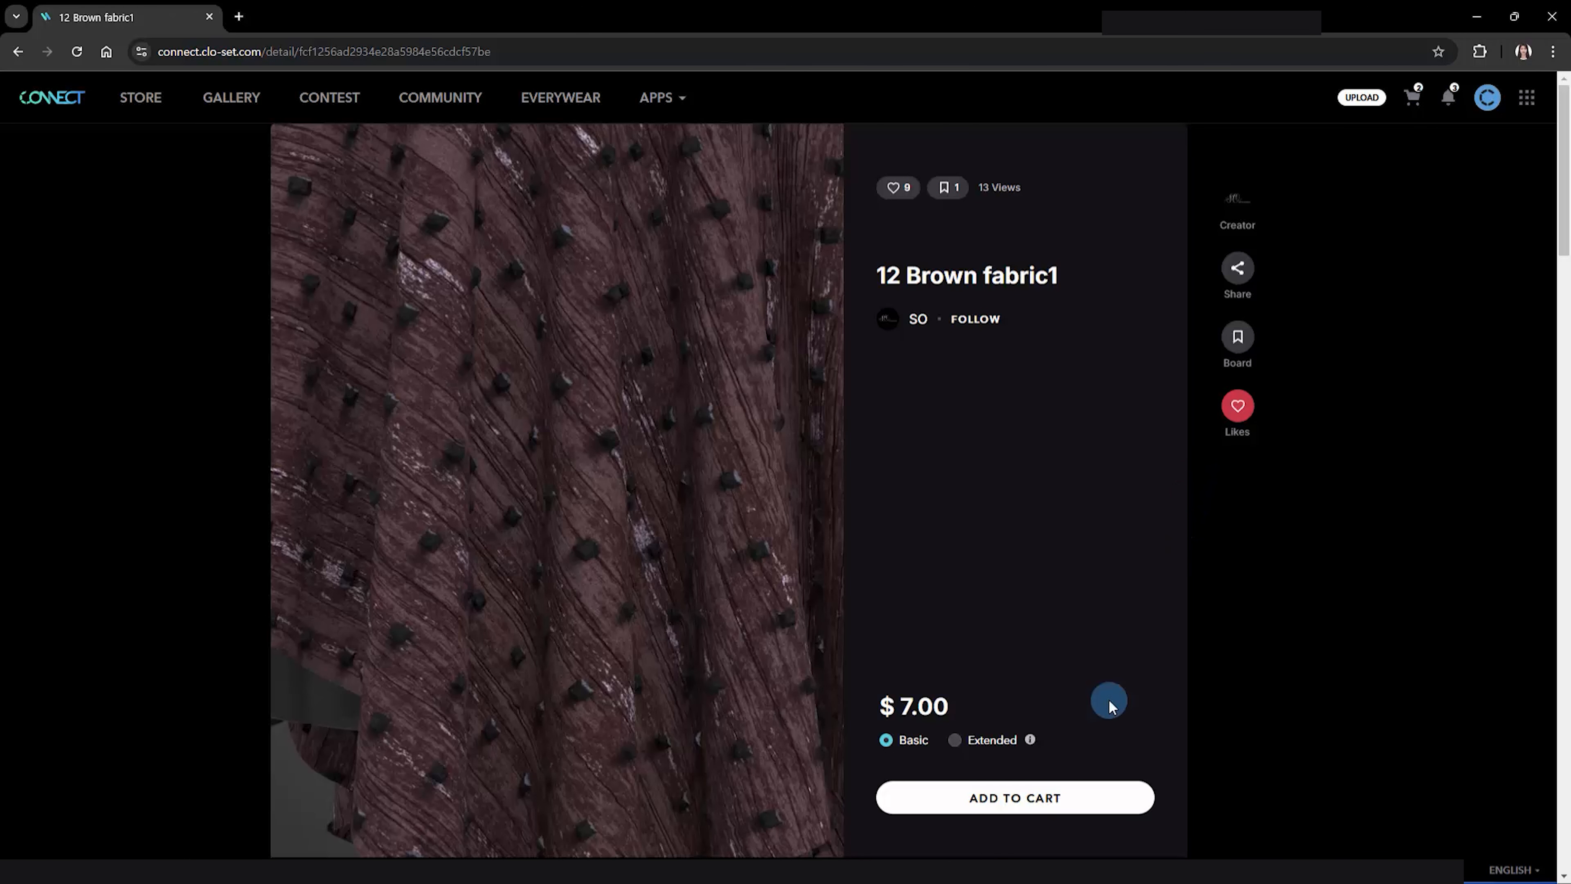
{"action": "left_click", "coordinate": [1080, 797]}
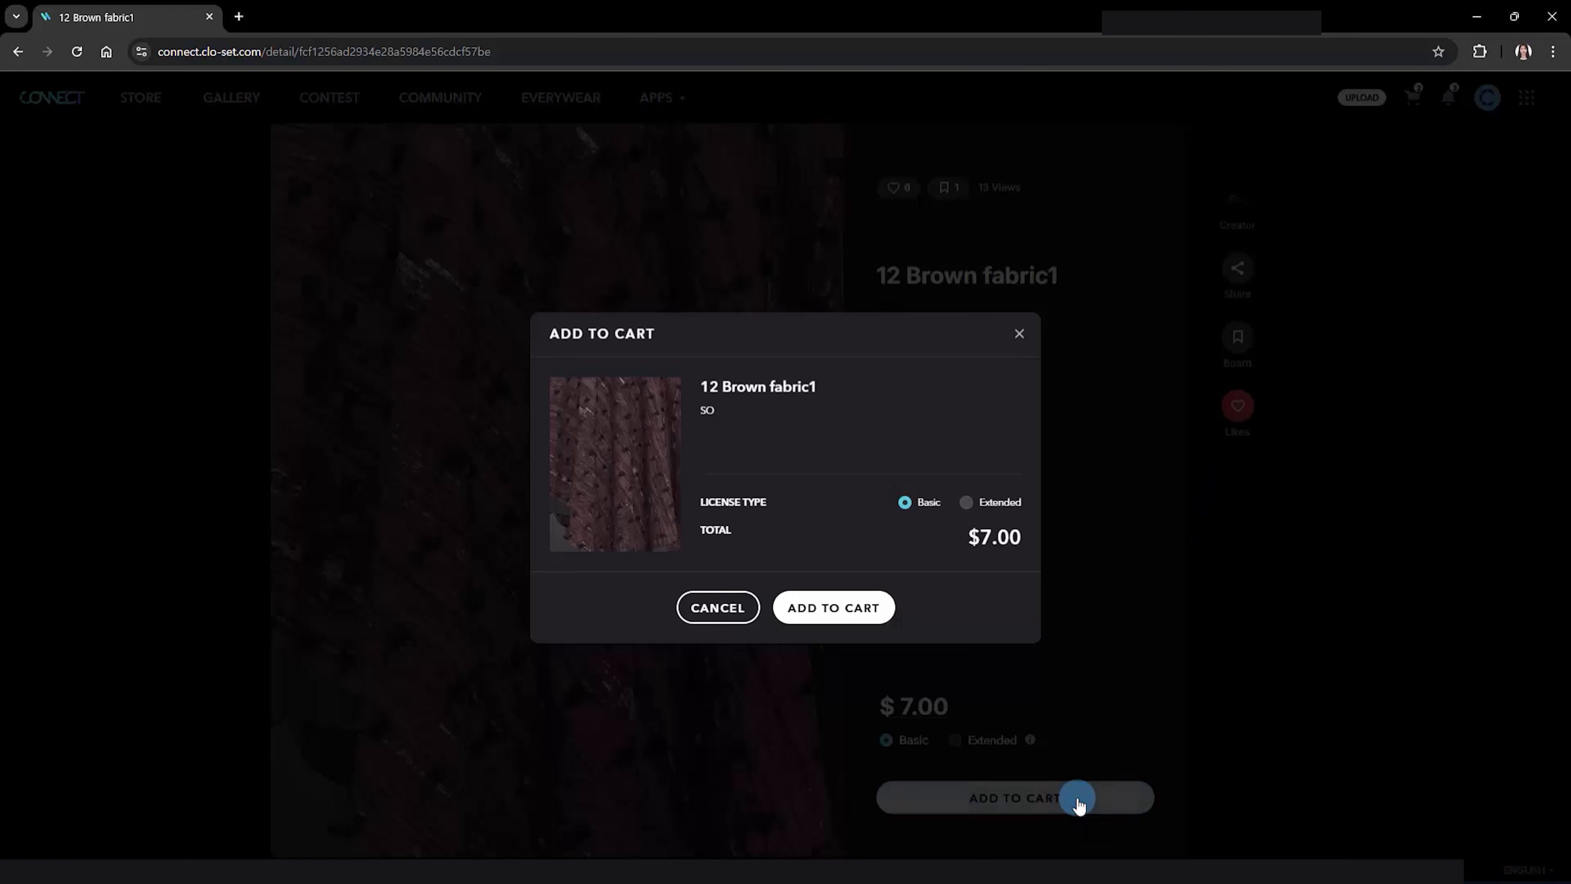
{"action": "left_click", "coordinate": [861, 610]}
- Open the CONNECT cart, accept the Terms of Service and place the order with Stripe as payment method
{"action": "left_click", "coordinate": [1413, 98]}
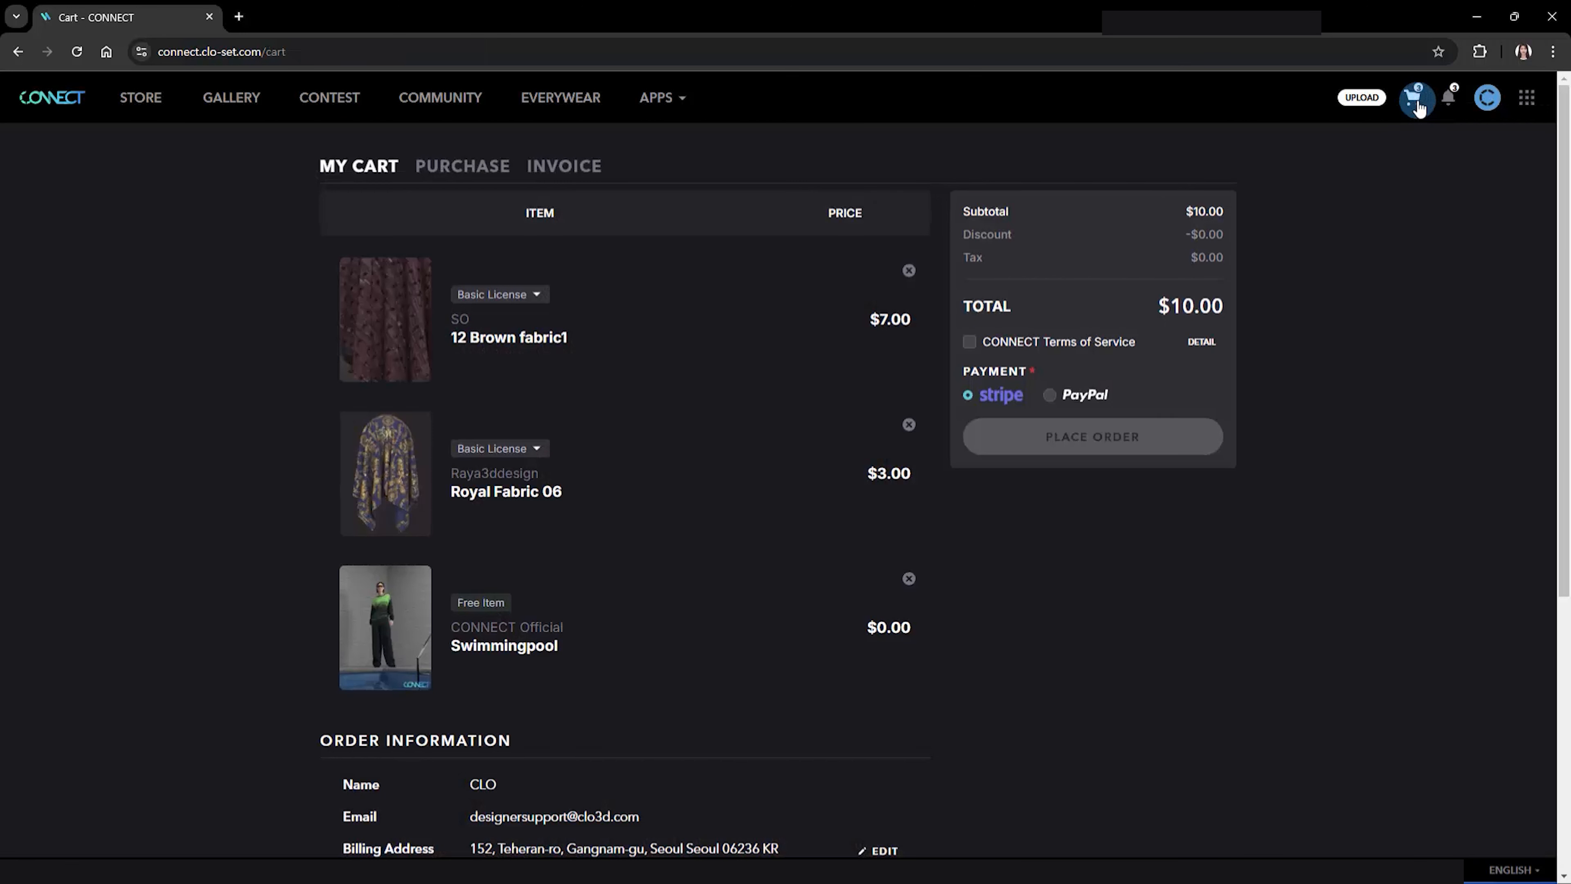
{"action": "left_click", "coordinate": [969, 342]}
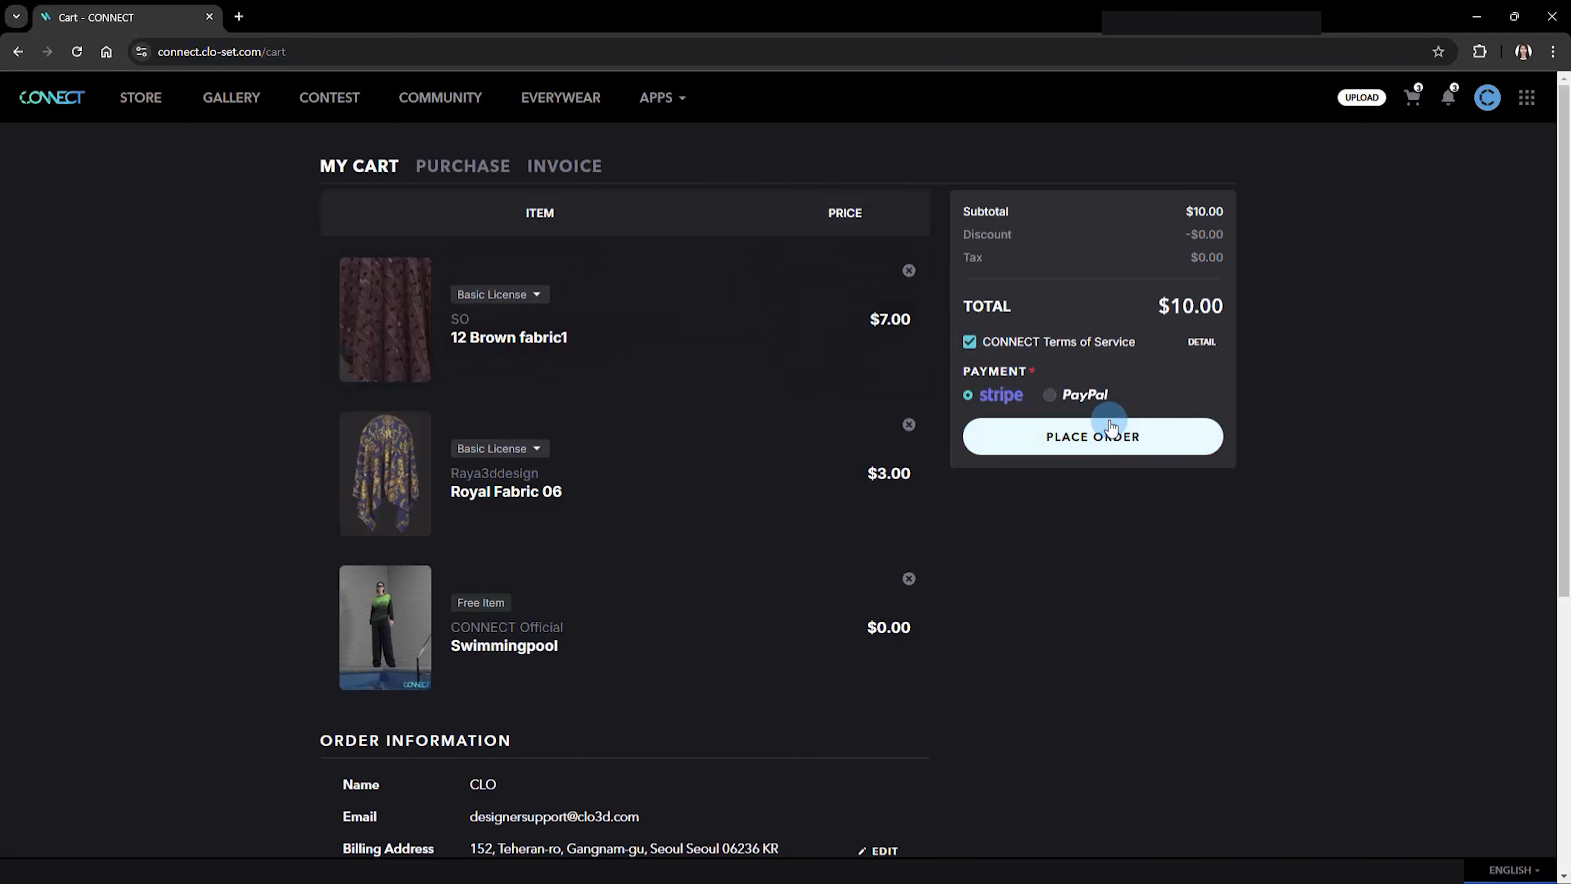
{"action": "left_click", "coordinate": [1075, 439]}
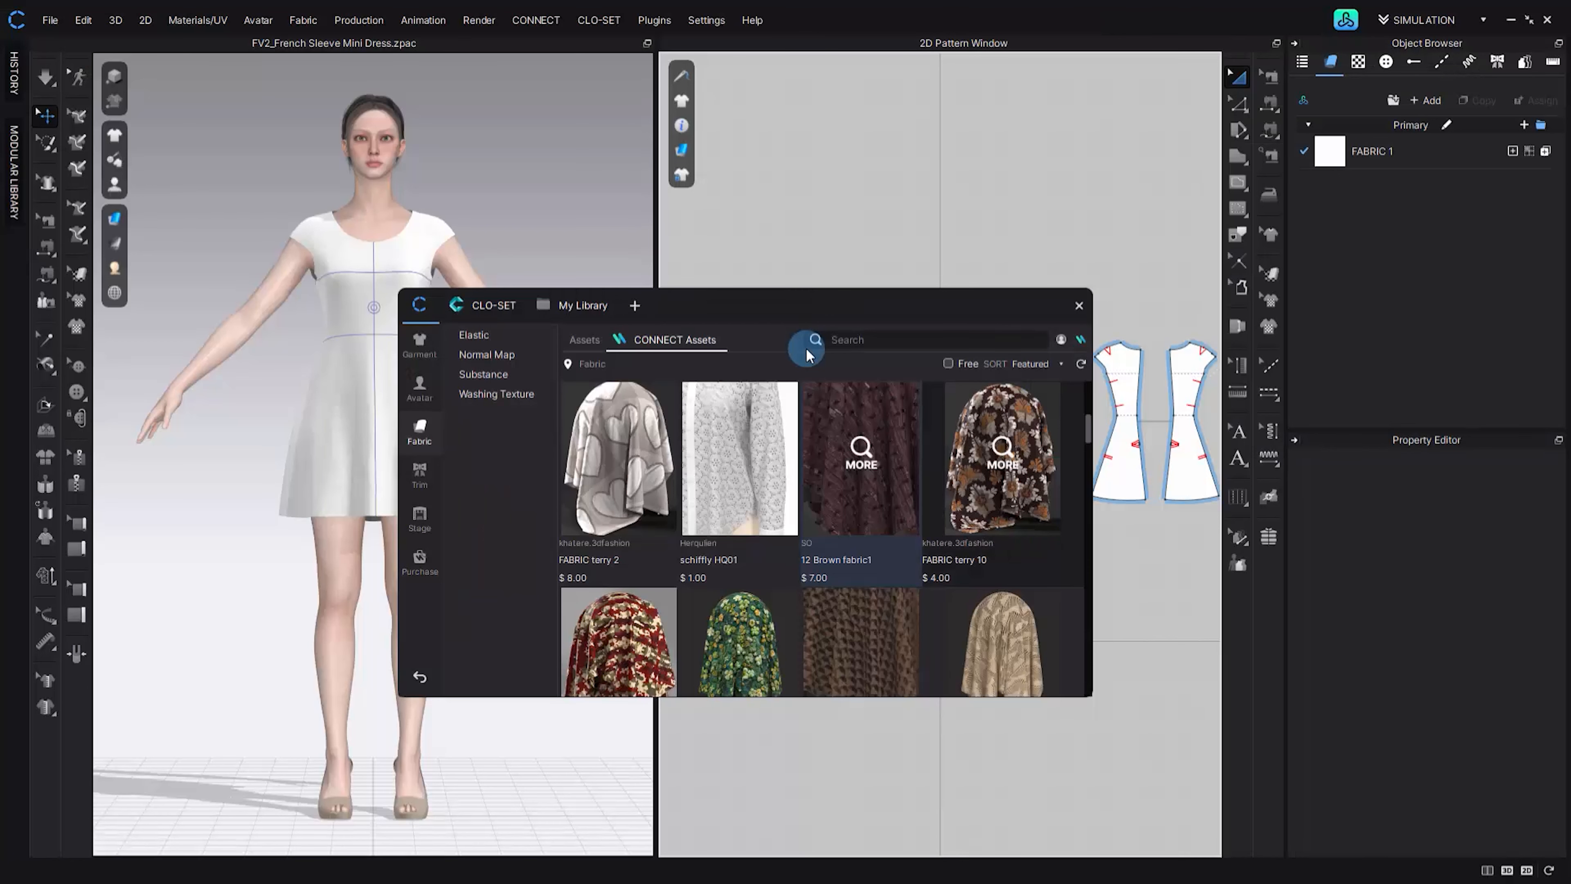
- Back in CLO, show the purchased CONNECT assets, and open CLO-SET's Company Library under CLO Essential Workflow
{"action": "left_click", "coordinate": [609, 509]}
{"action": "left_click", "coordinate": [412, 559]}
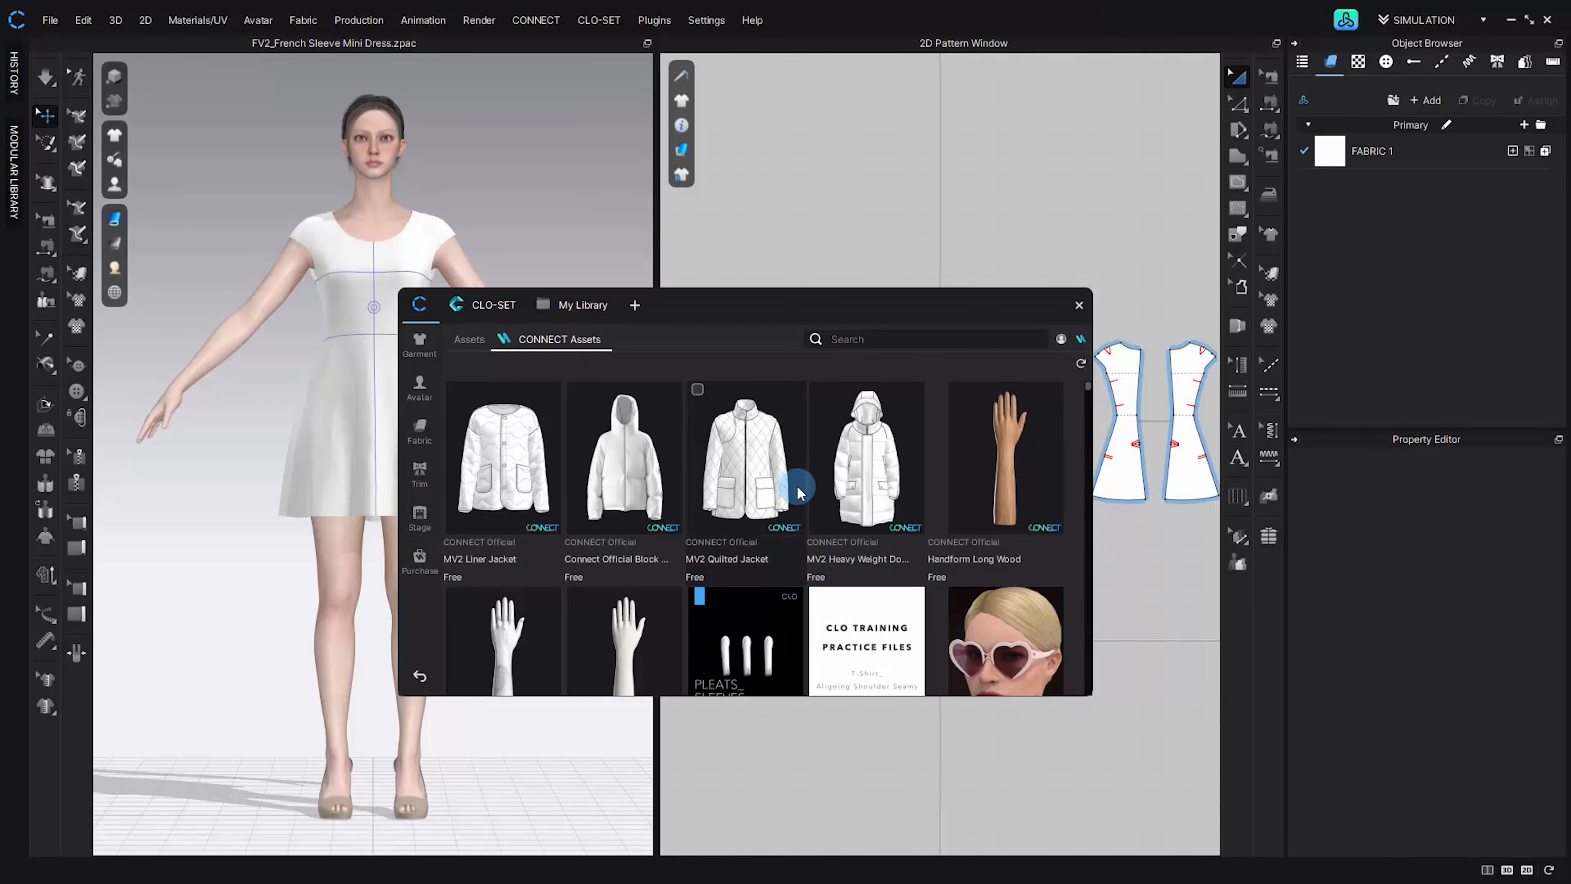
{"action": "left_click", "coordinate": [488, 304]}
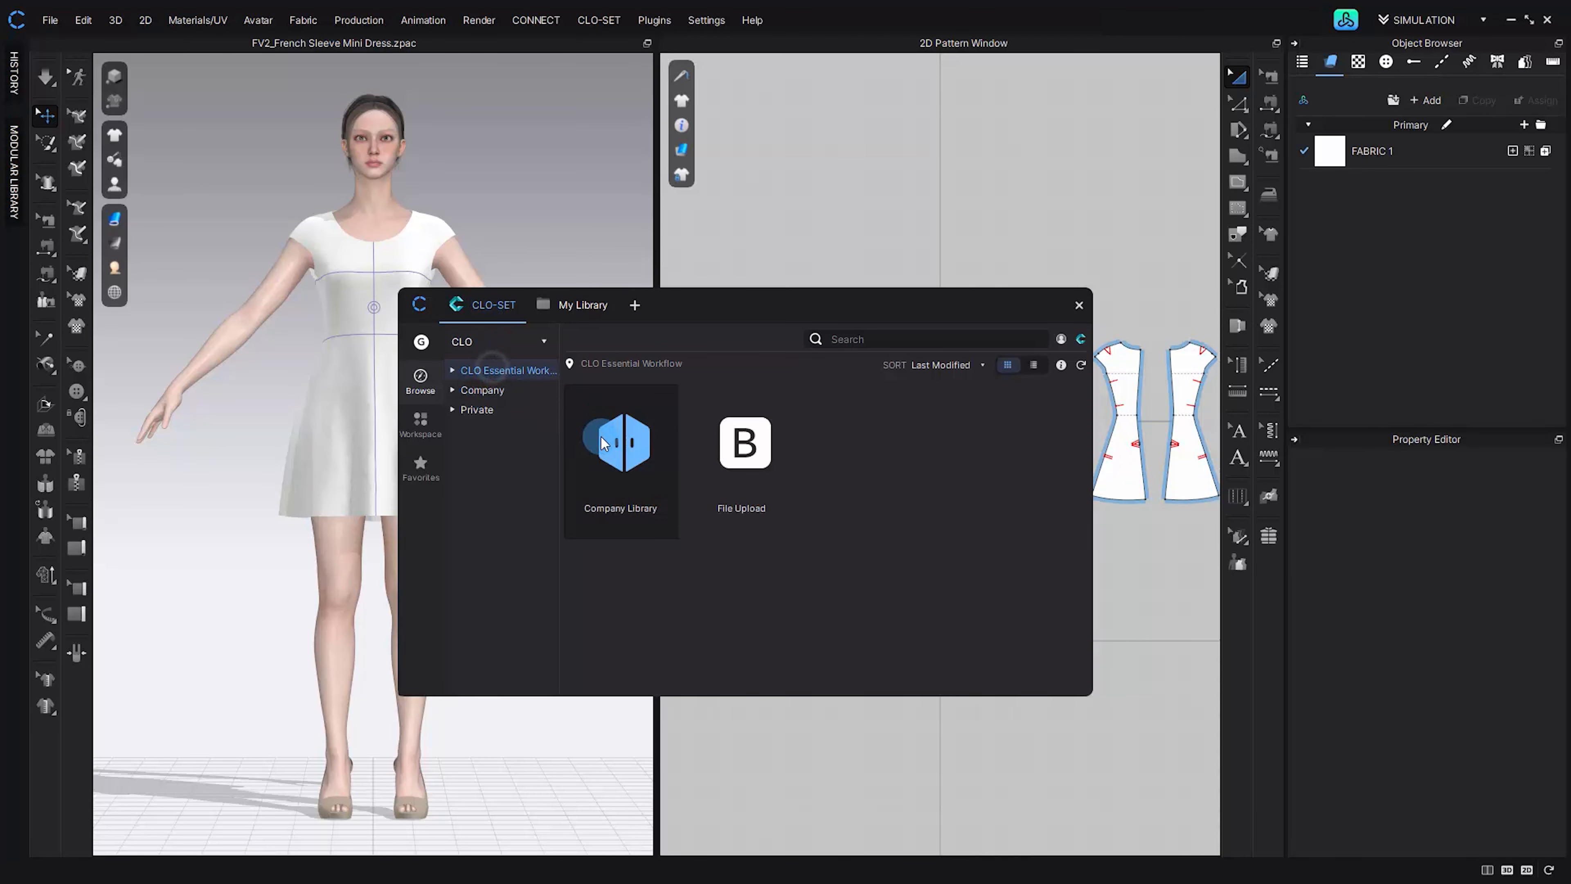
{"action": "left_click", "coordinate": [611, 450]}
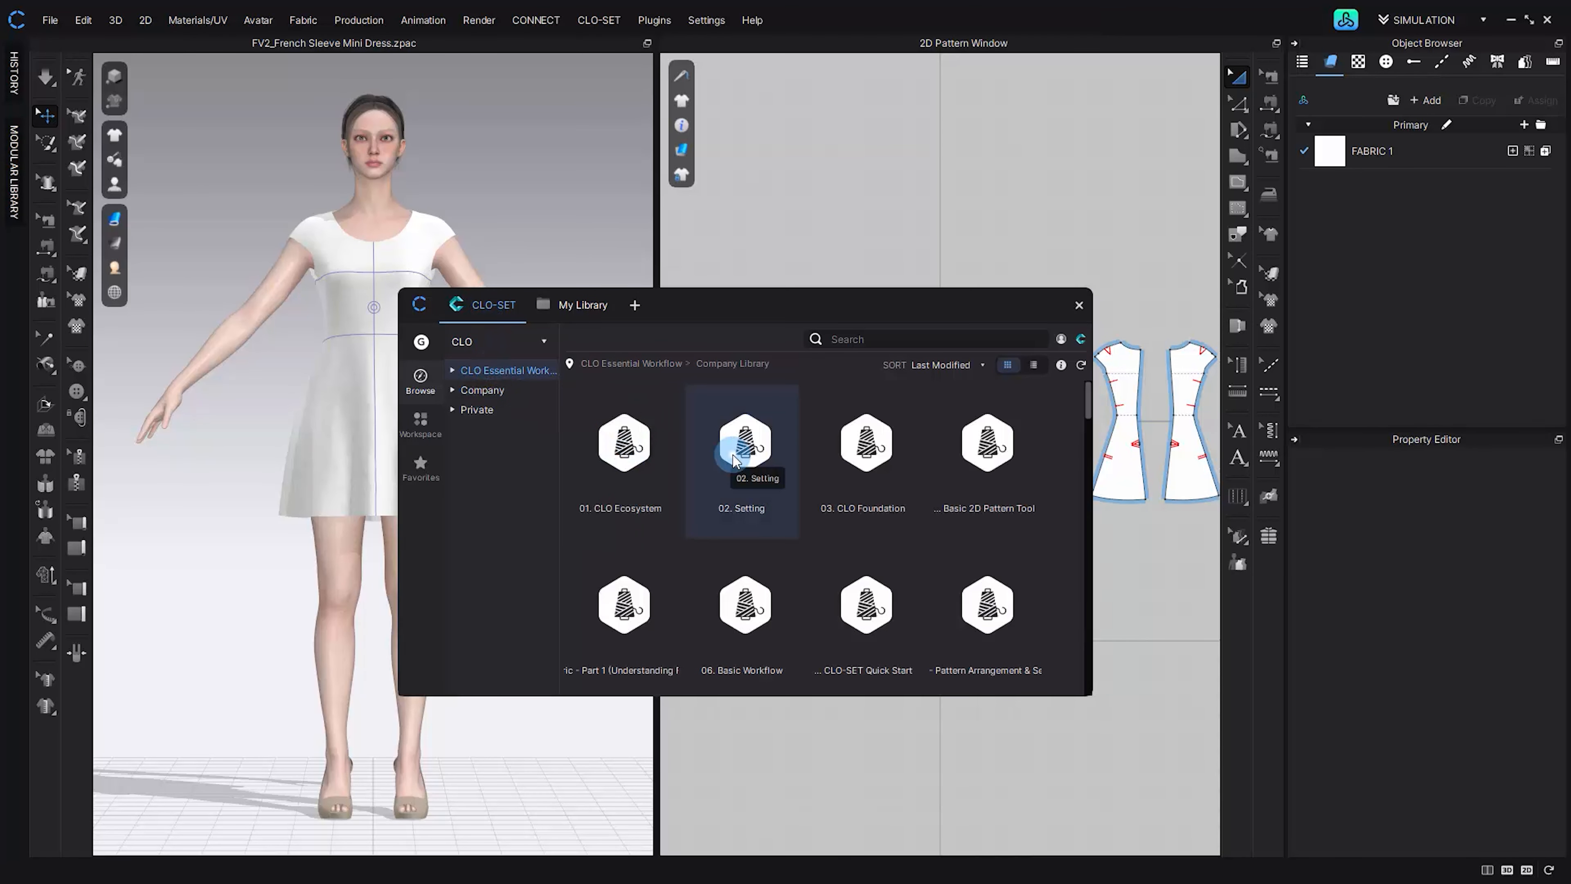
- Open the 02. Setting folder in the Company Library and look over the assets it holds
{"action": "left_click", "coordinate": [733, 455]}
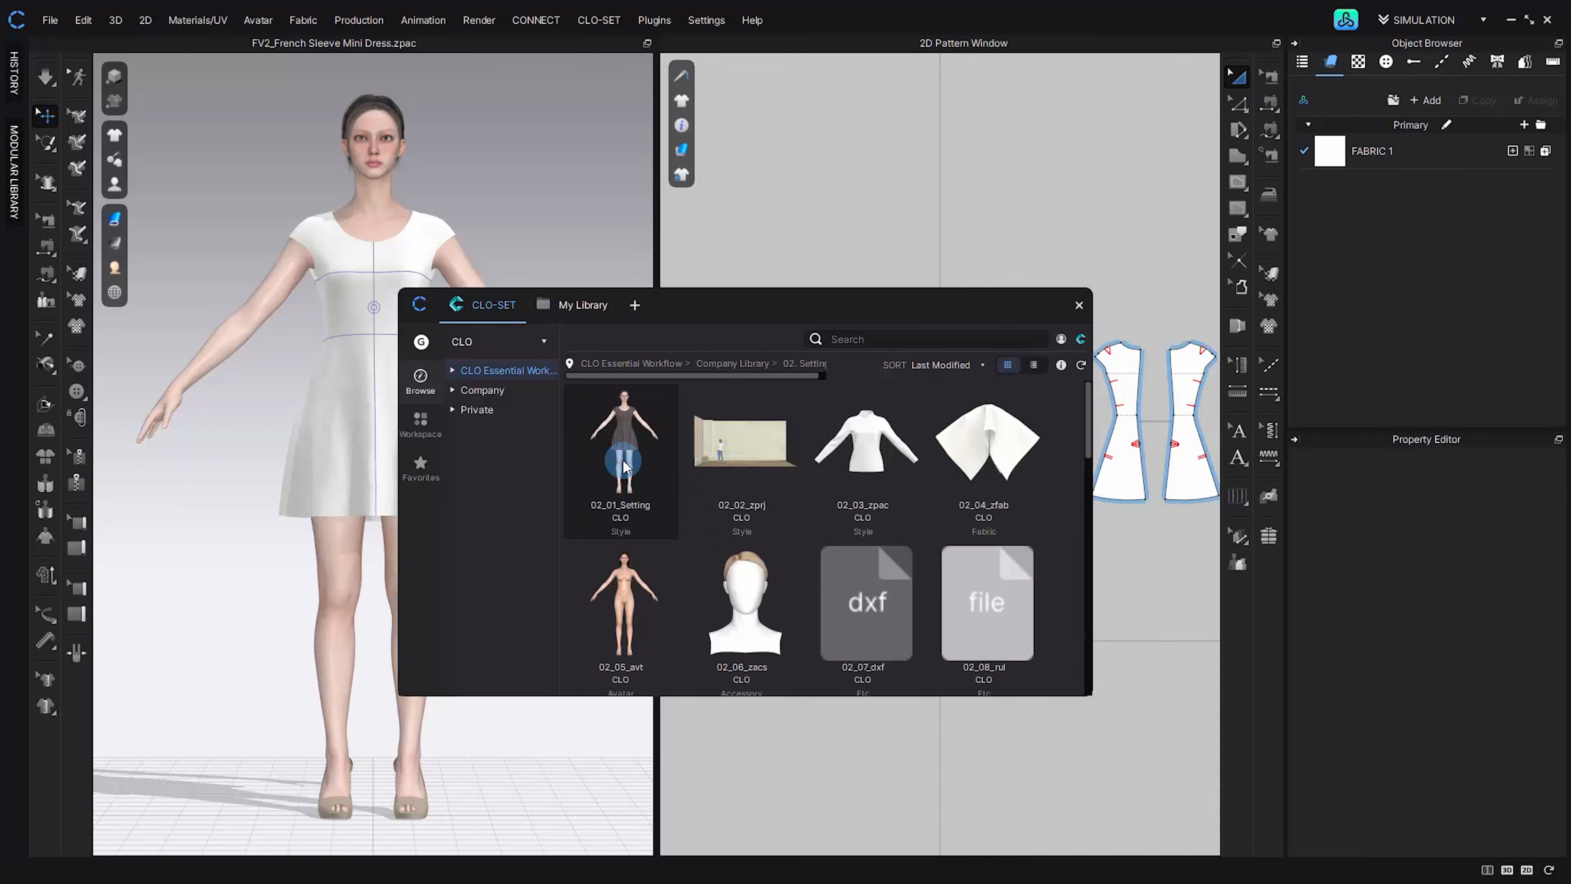
{"action": "left_click", "coordinate": [637, 484]}
{"action": "left_click_drag", "start_coordinate": [640, 486], "coordinate": [640, 472]}
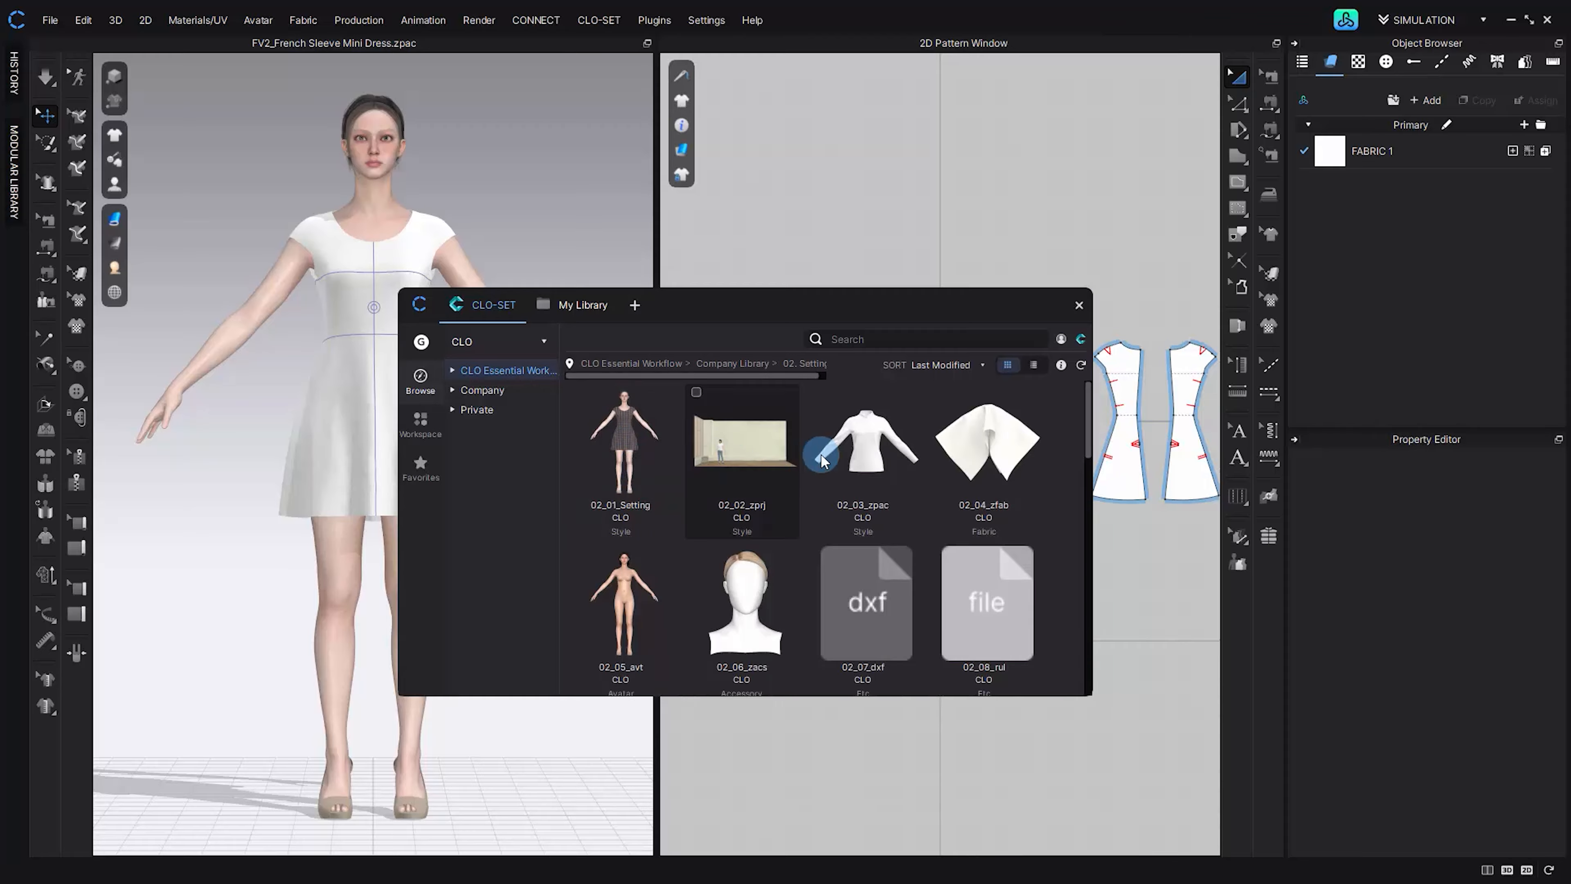
- Check the signed-in CLO-SET account and its account switching option, and close the asset library
{"action": "left_click", "coordinate": [1059, 340]}
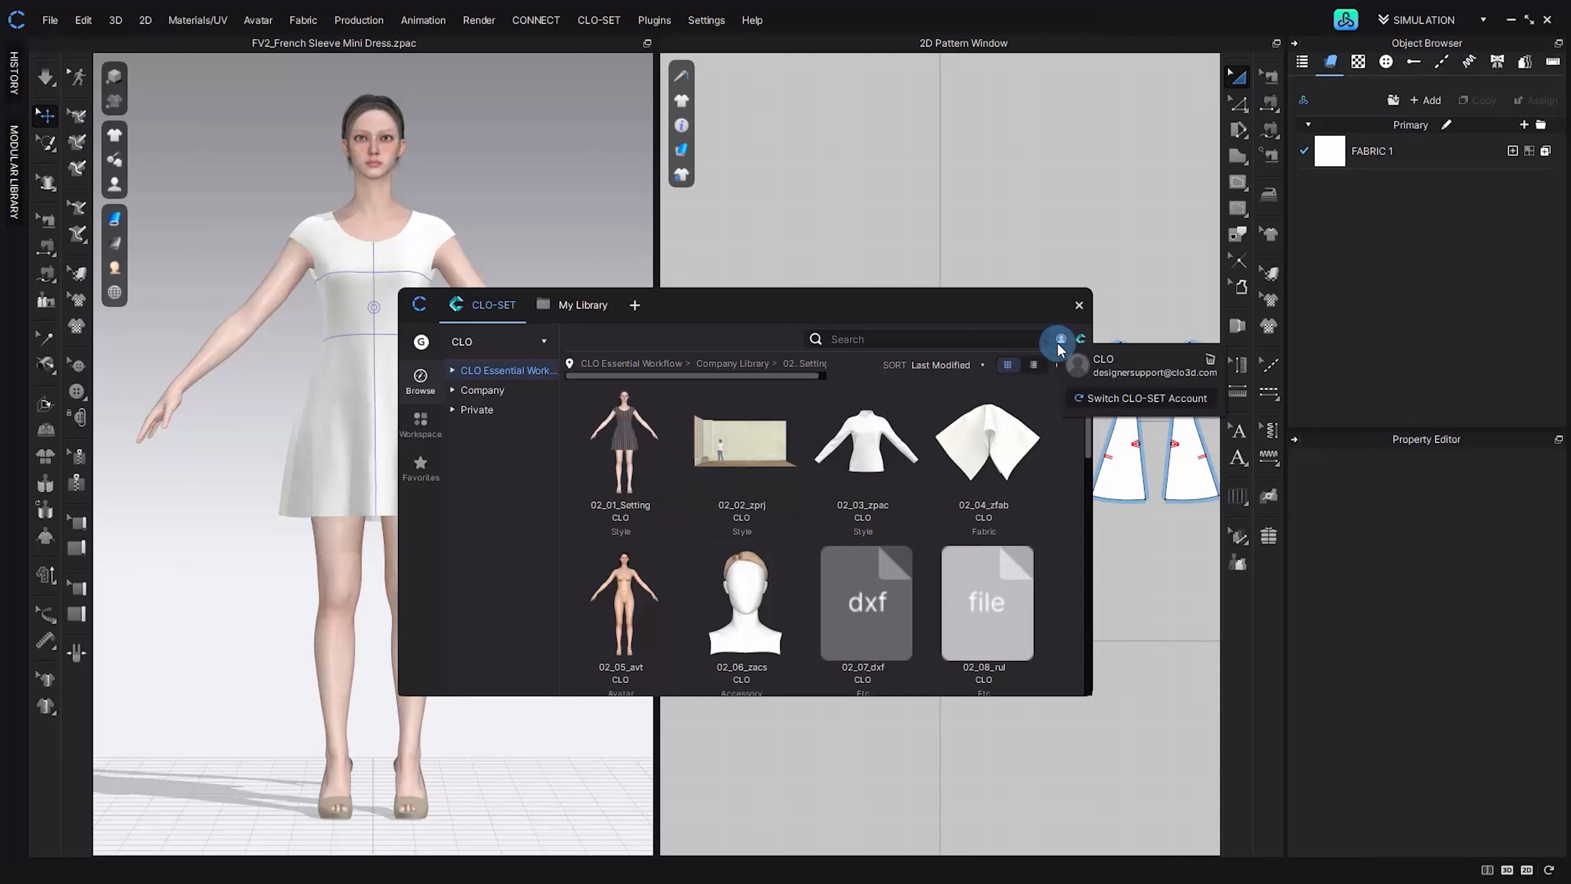
{"action": "left_click", "coordinate": [1159, 362]}
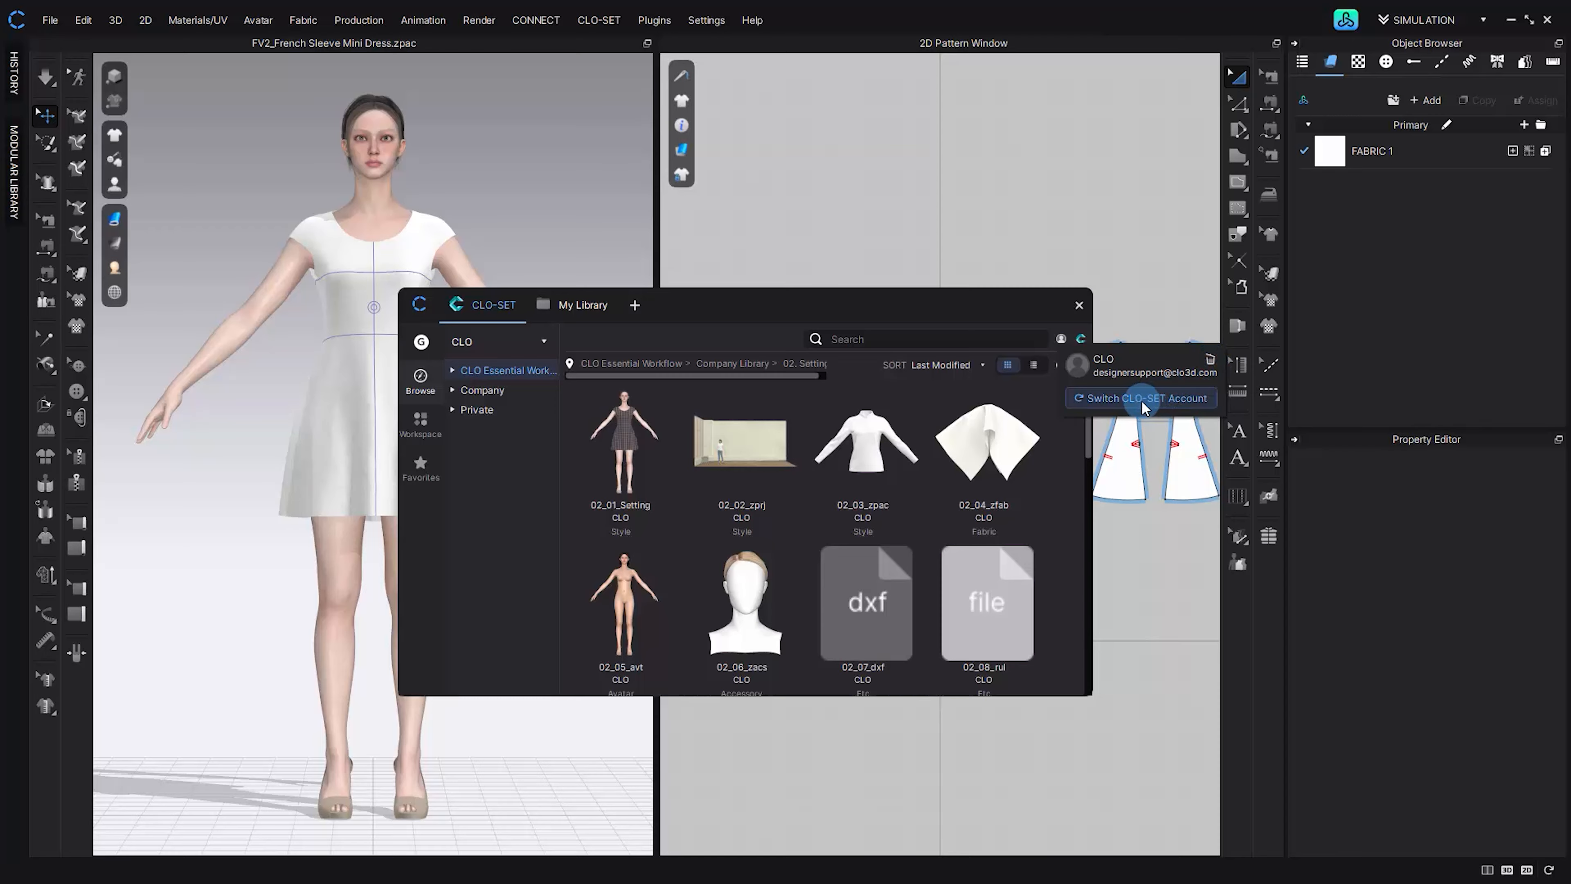
{"action": "left_click", "coordinate": [892, 310]}
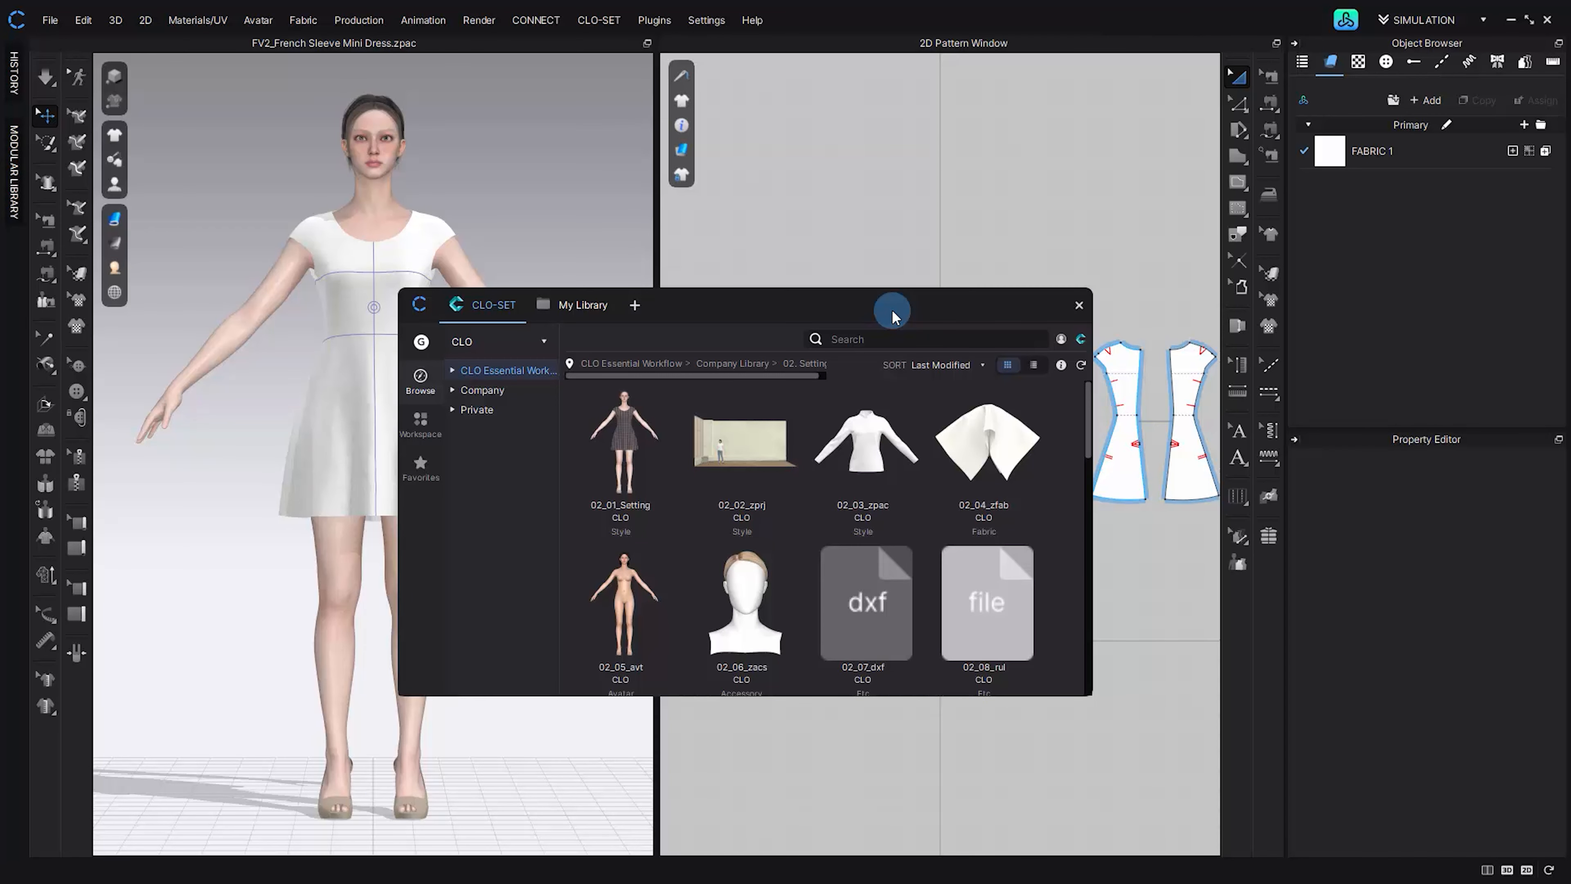
{"action": "left_click", "coordinate": [1077, 307]}
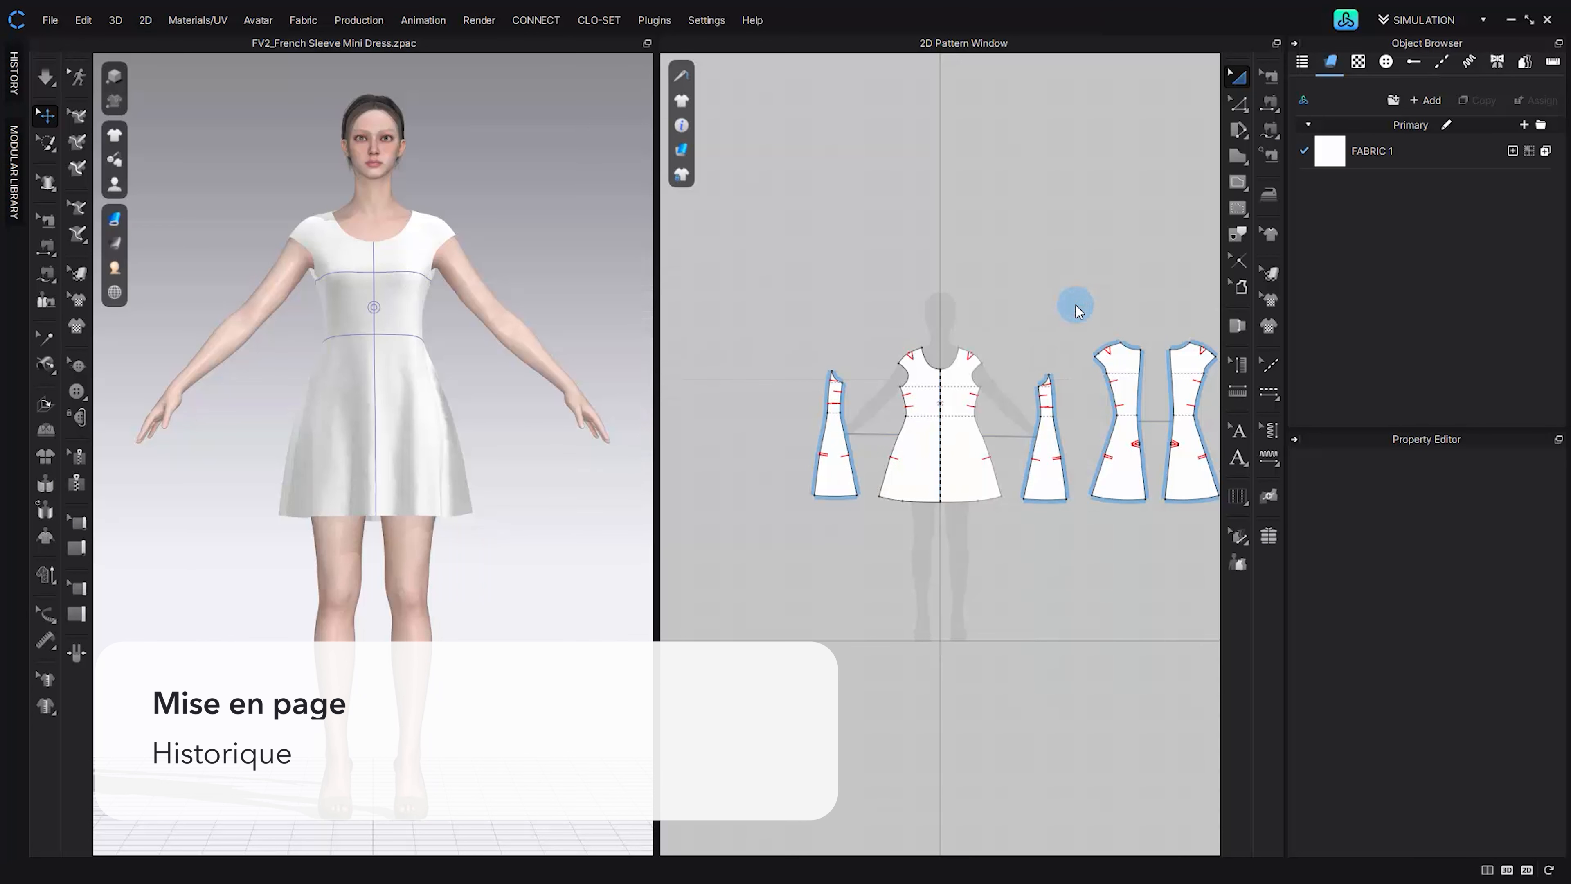
- Expand the History window, step back to the Open entry and return to Update Bounding Box
{"action": "left_click", "coordinate": [17, 85]}
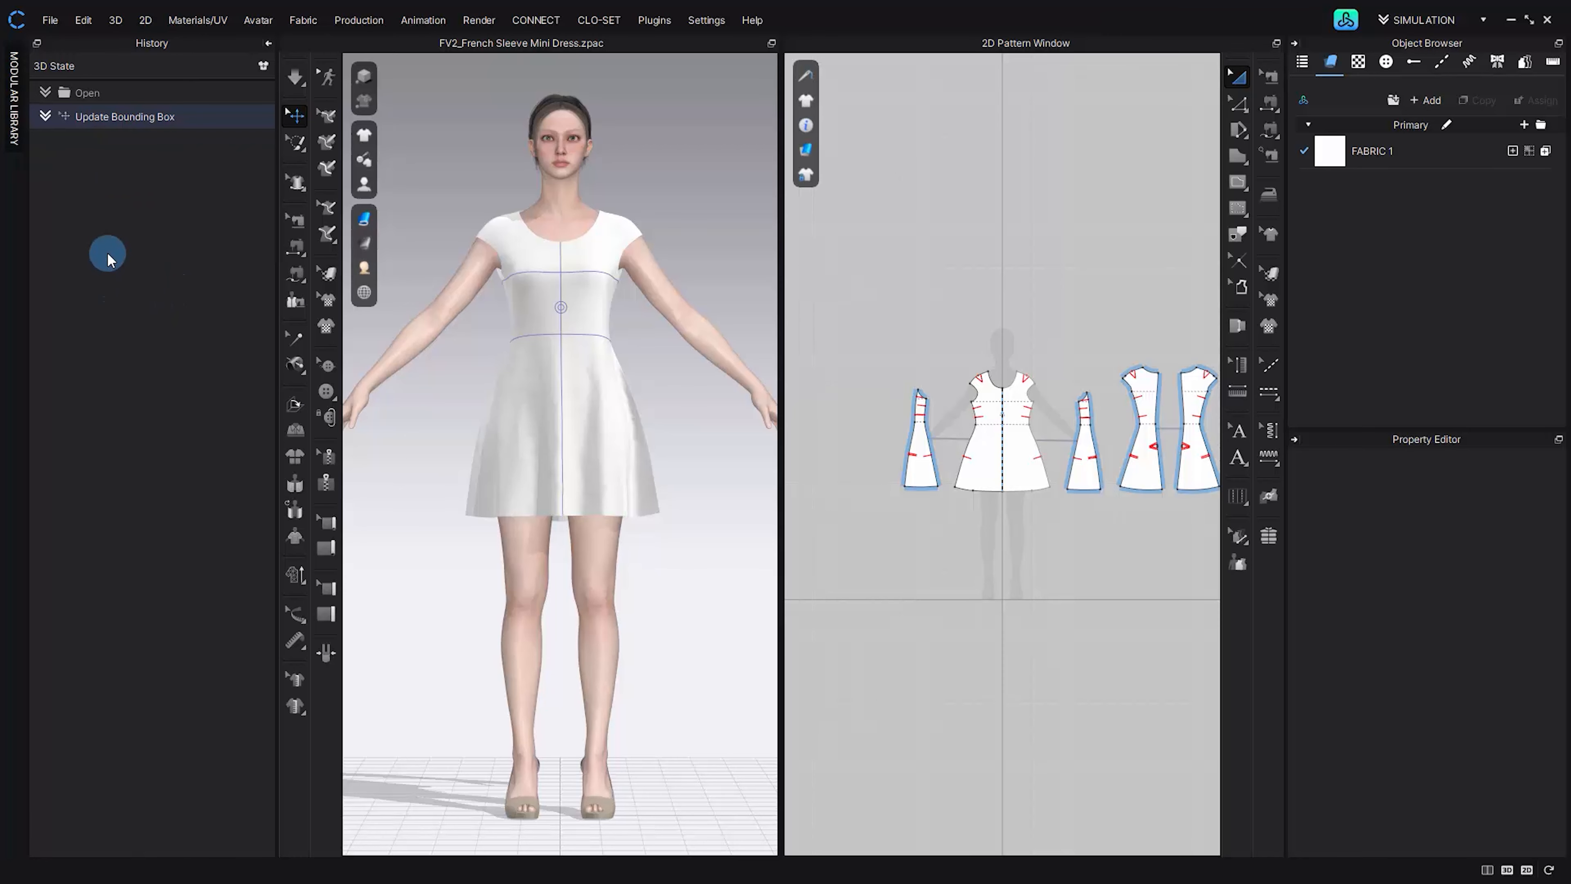
{"action": "left_click", "coordinate": [103, 98]}
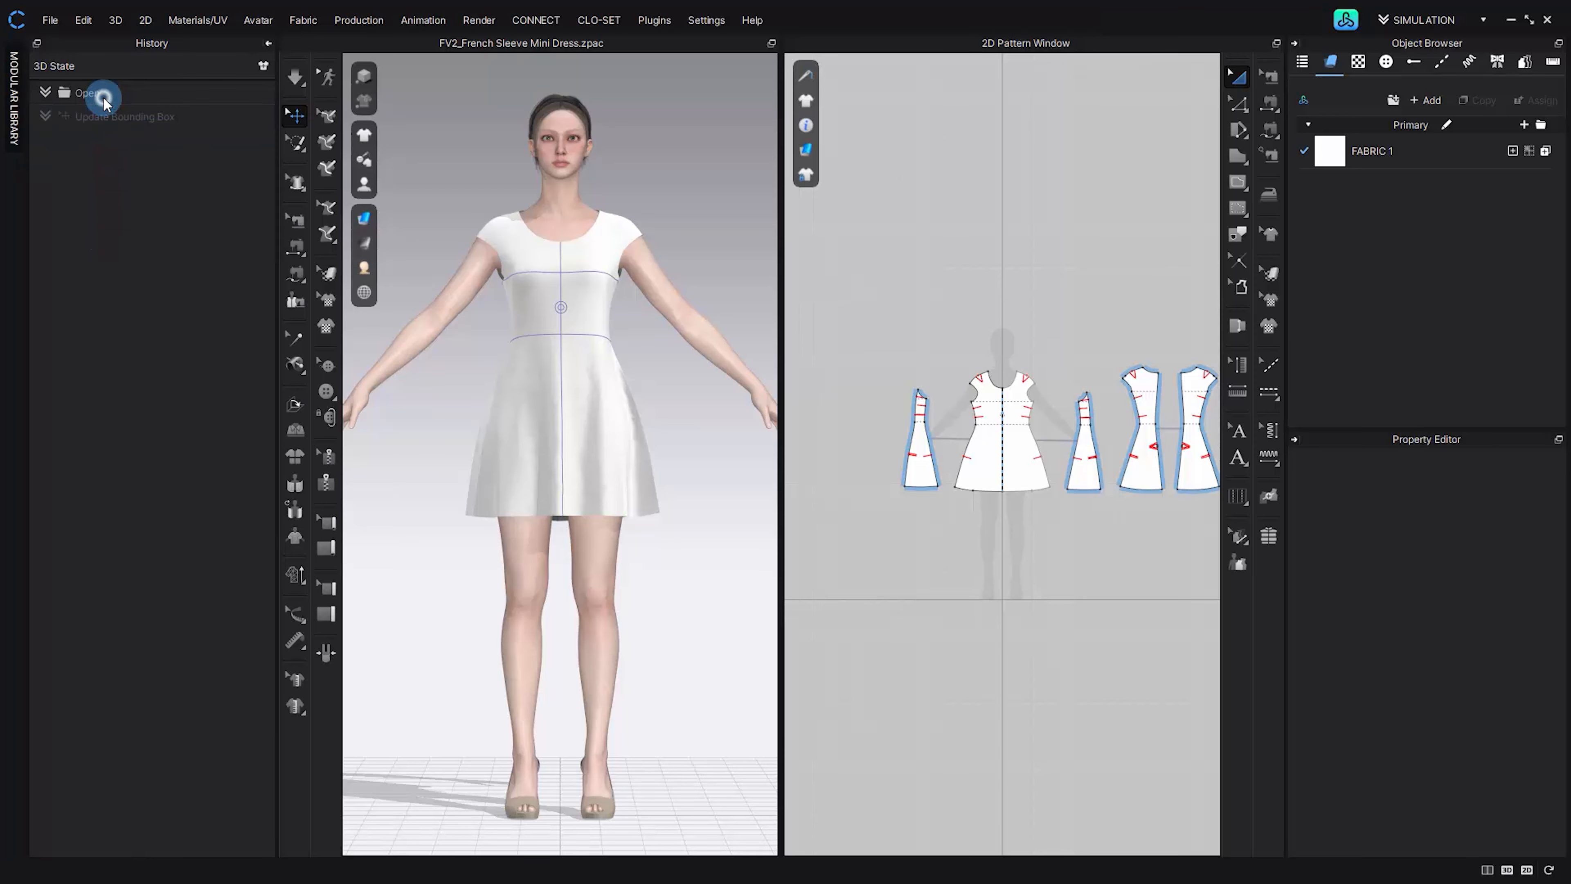
{"action": "left_click", "coordinate": [101, 121]}
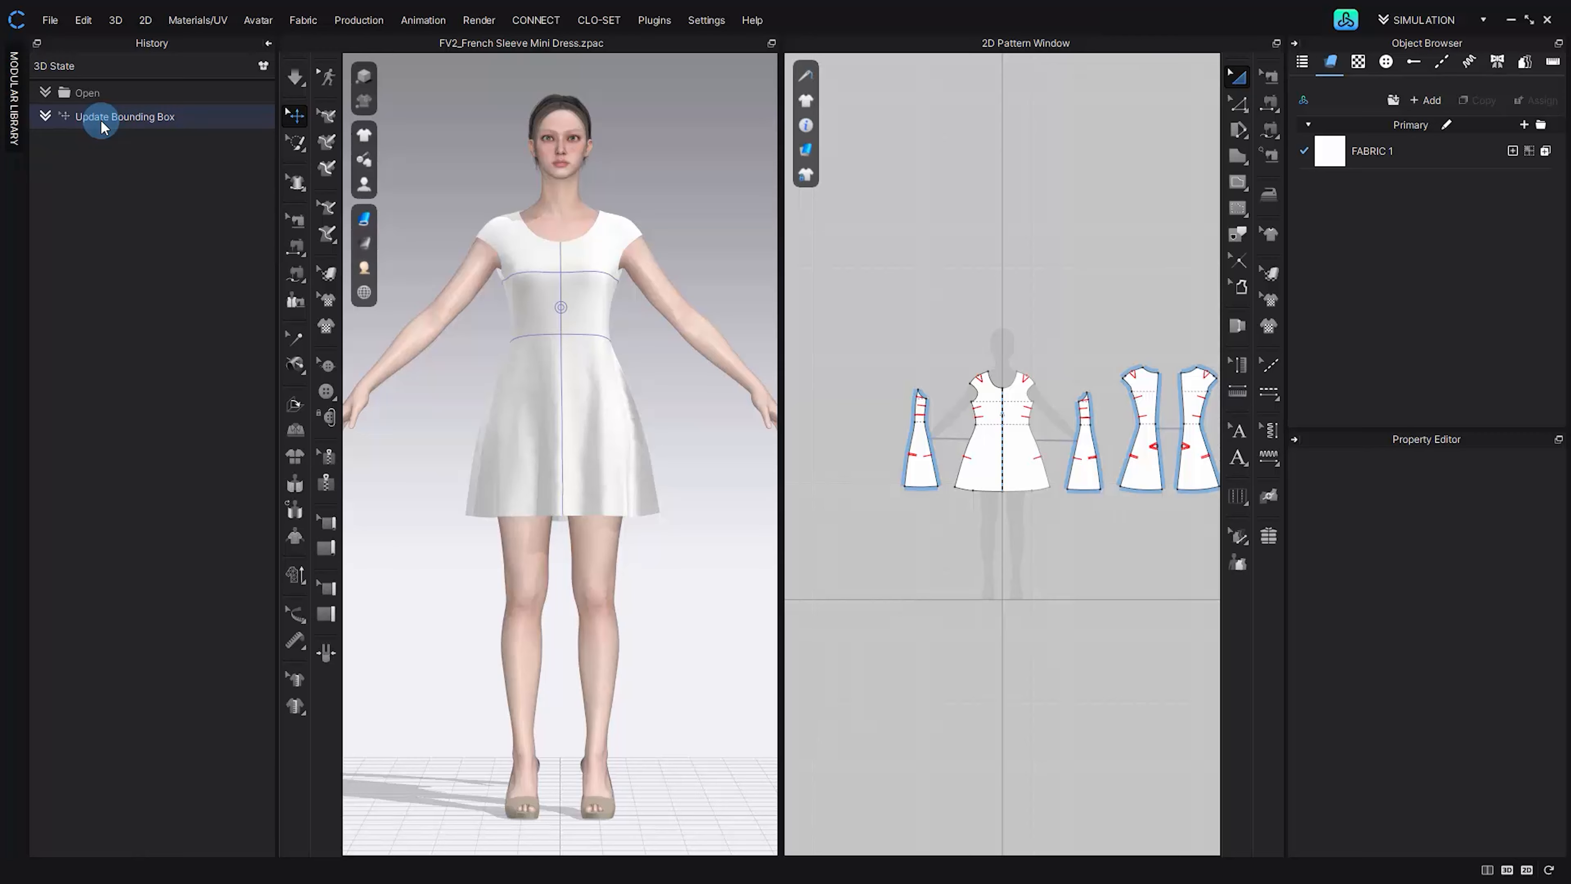
- Save the current garment as a 3D State in History and load it with load type Open, accepting deletion of the current history
{"action": "left_click", "coordinate": [263, 65]}
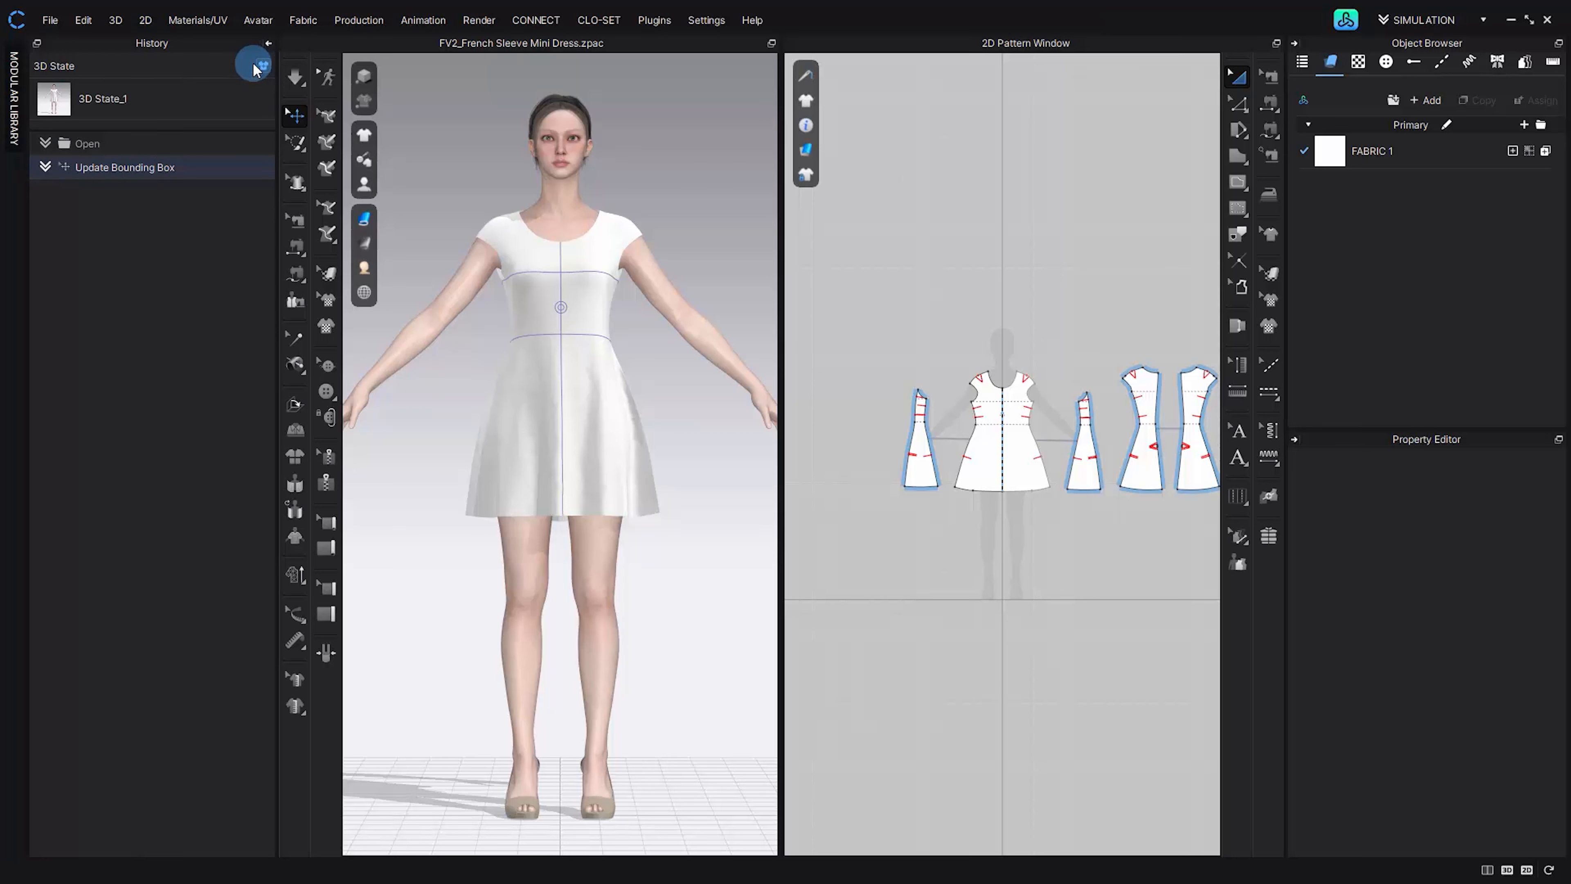
{"action": "left_click", "coordinate": [142, 104]}
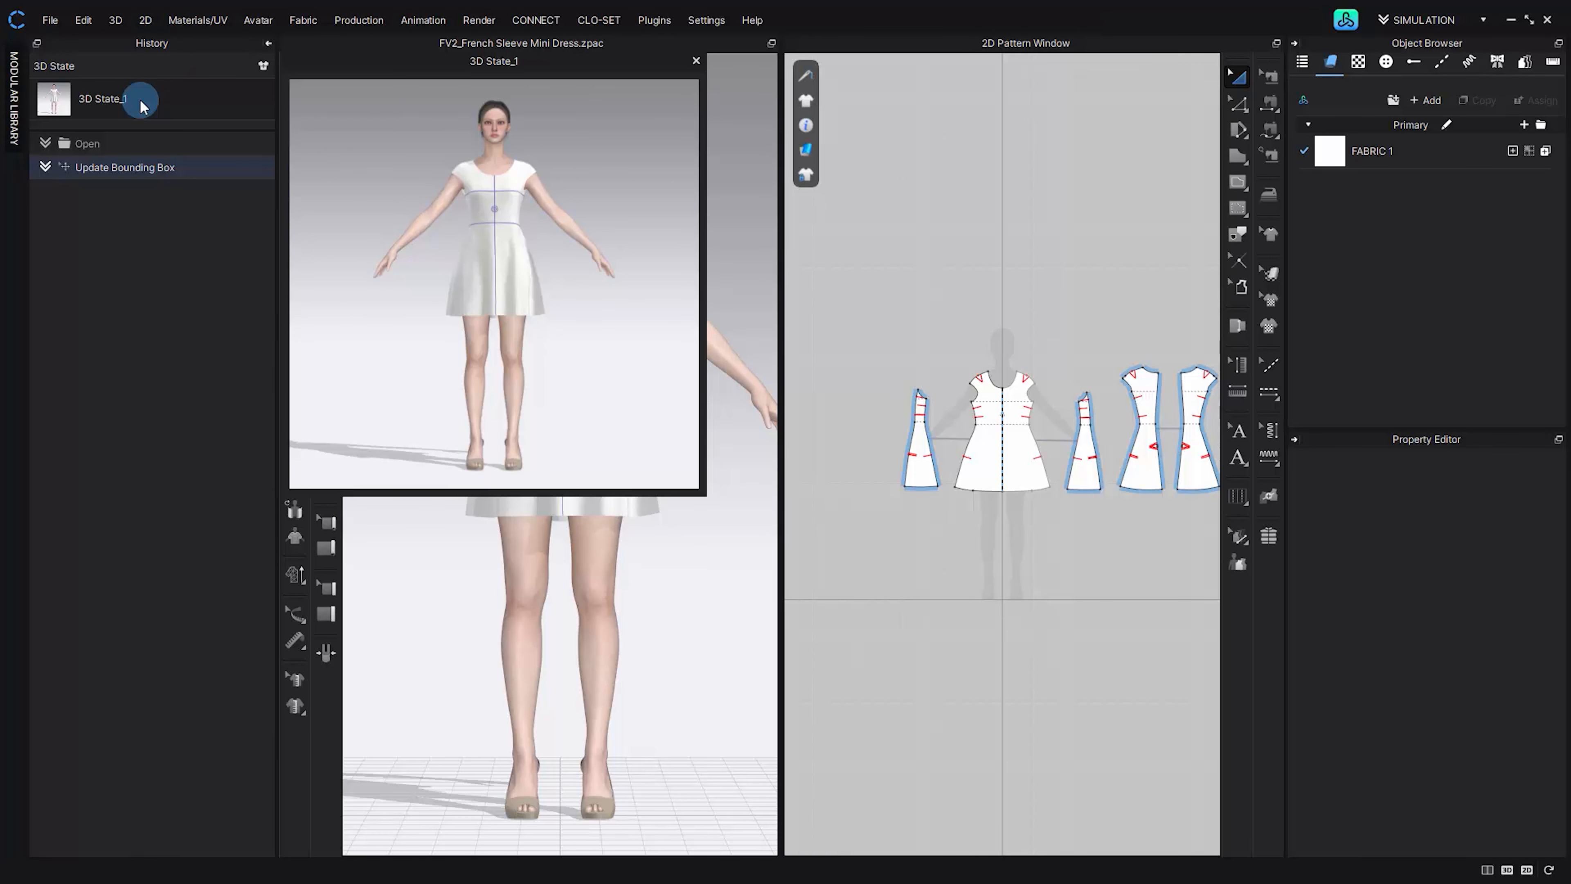
{"action": "double_click", "coordinate": [142, 104]}
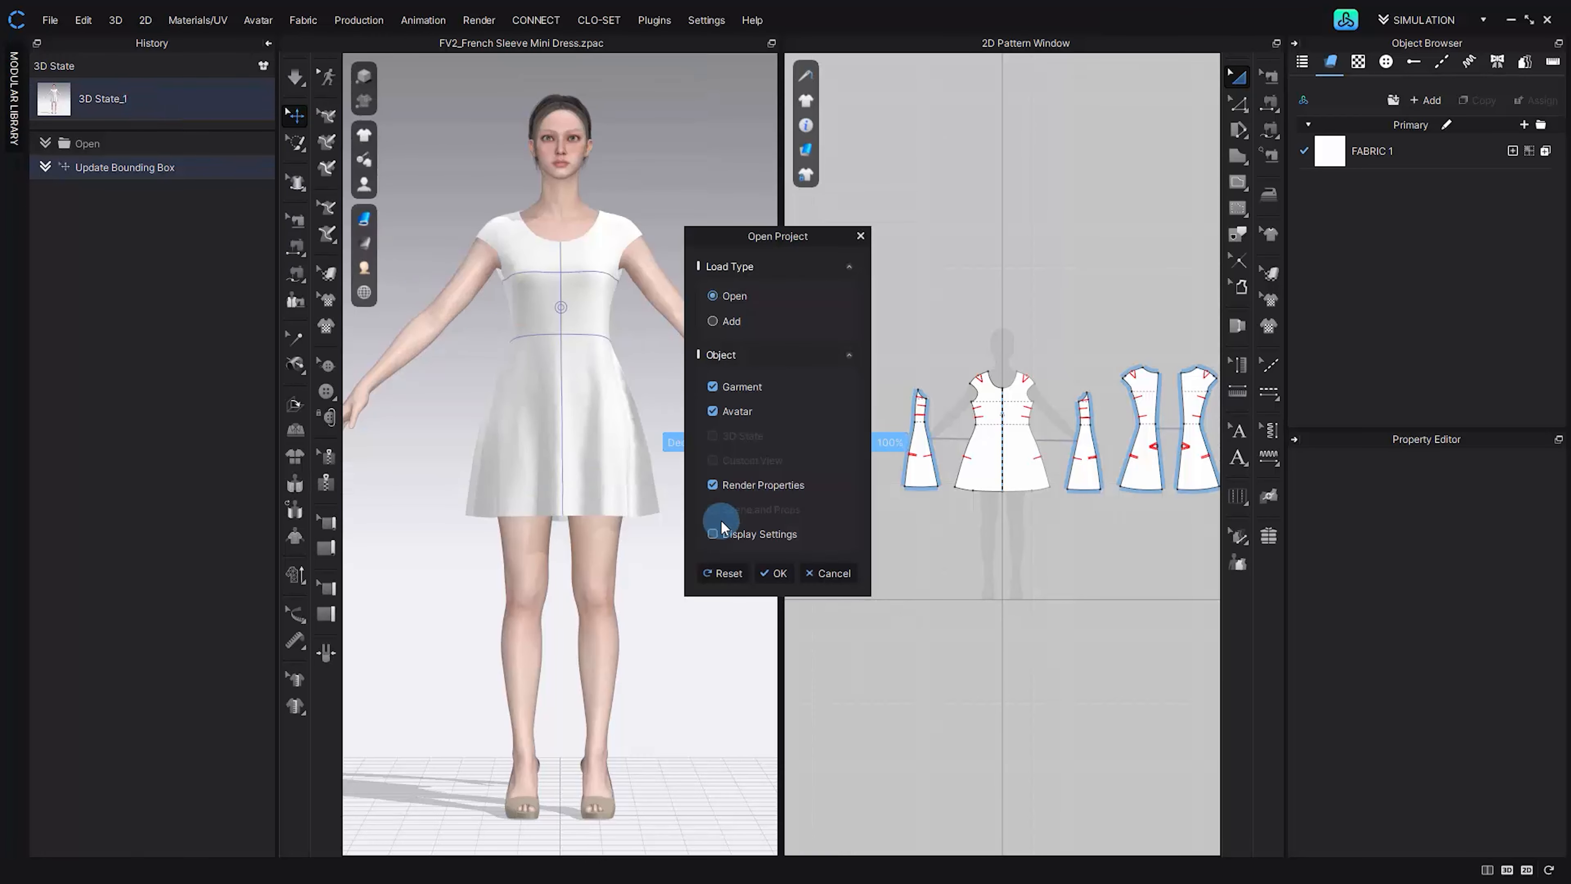
{"action": "left_click", "coordinate": [772, 570]}
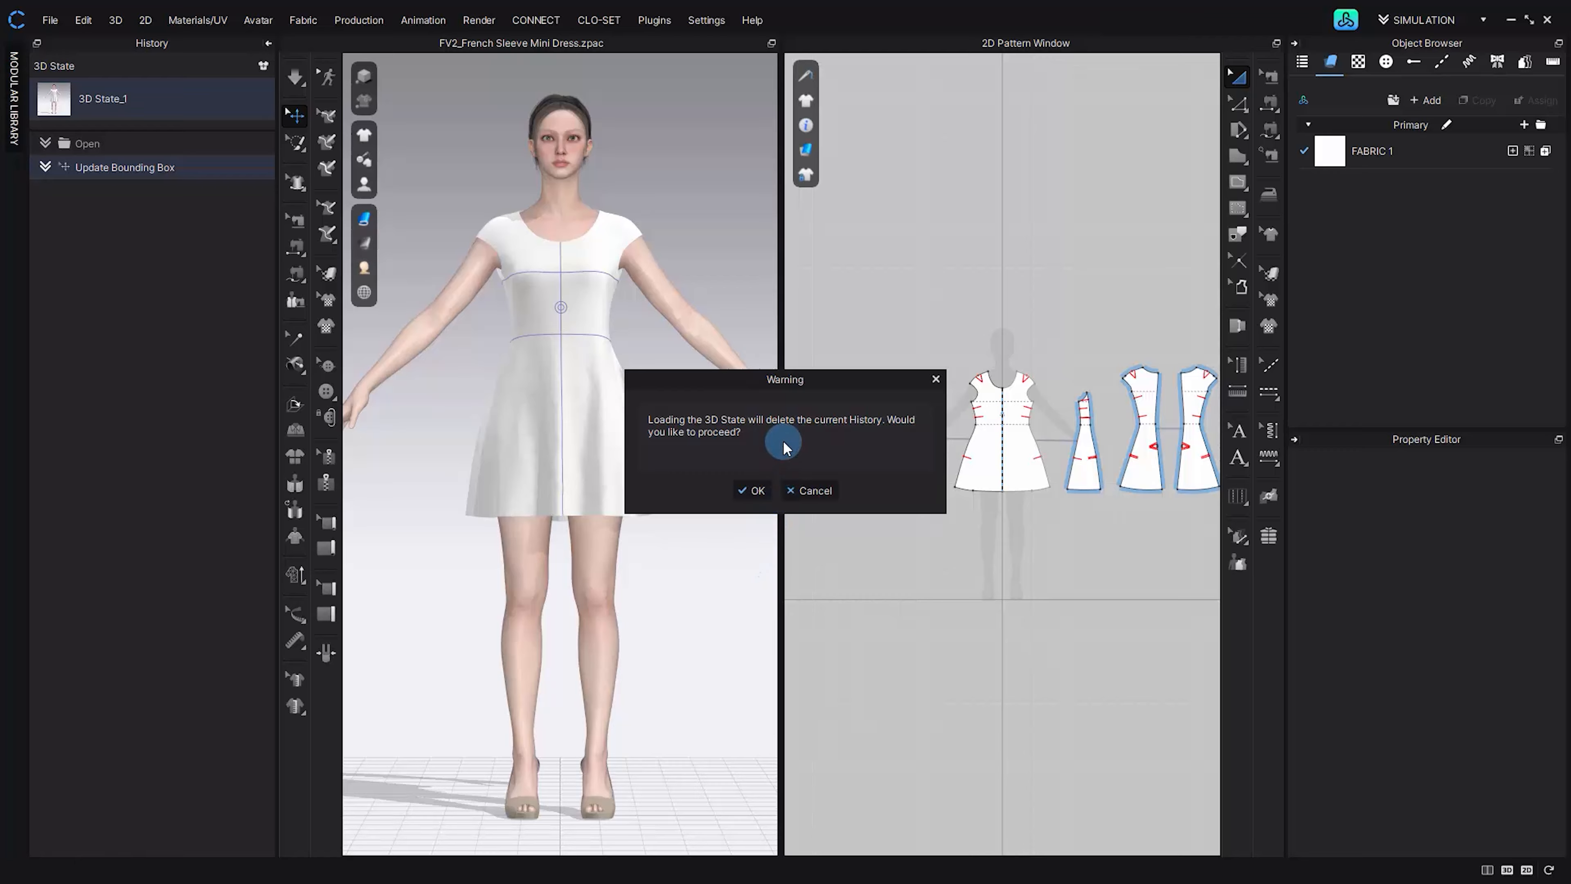
{"action": "left_click", "coordinate": [754, 490]}
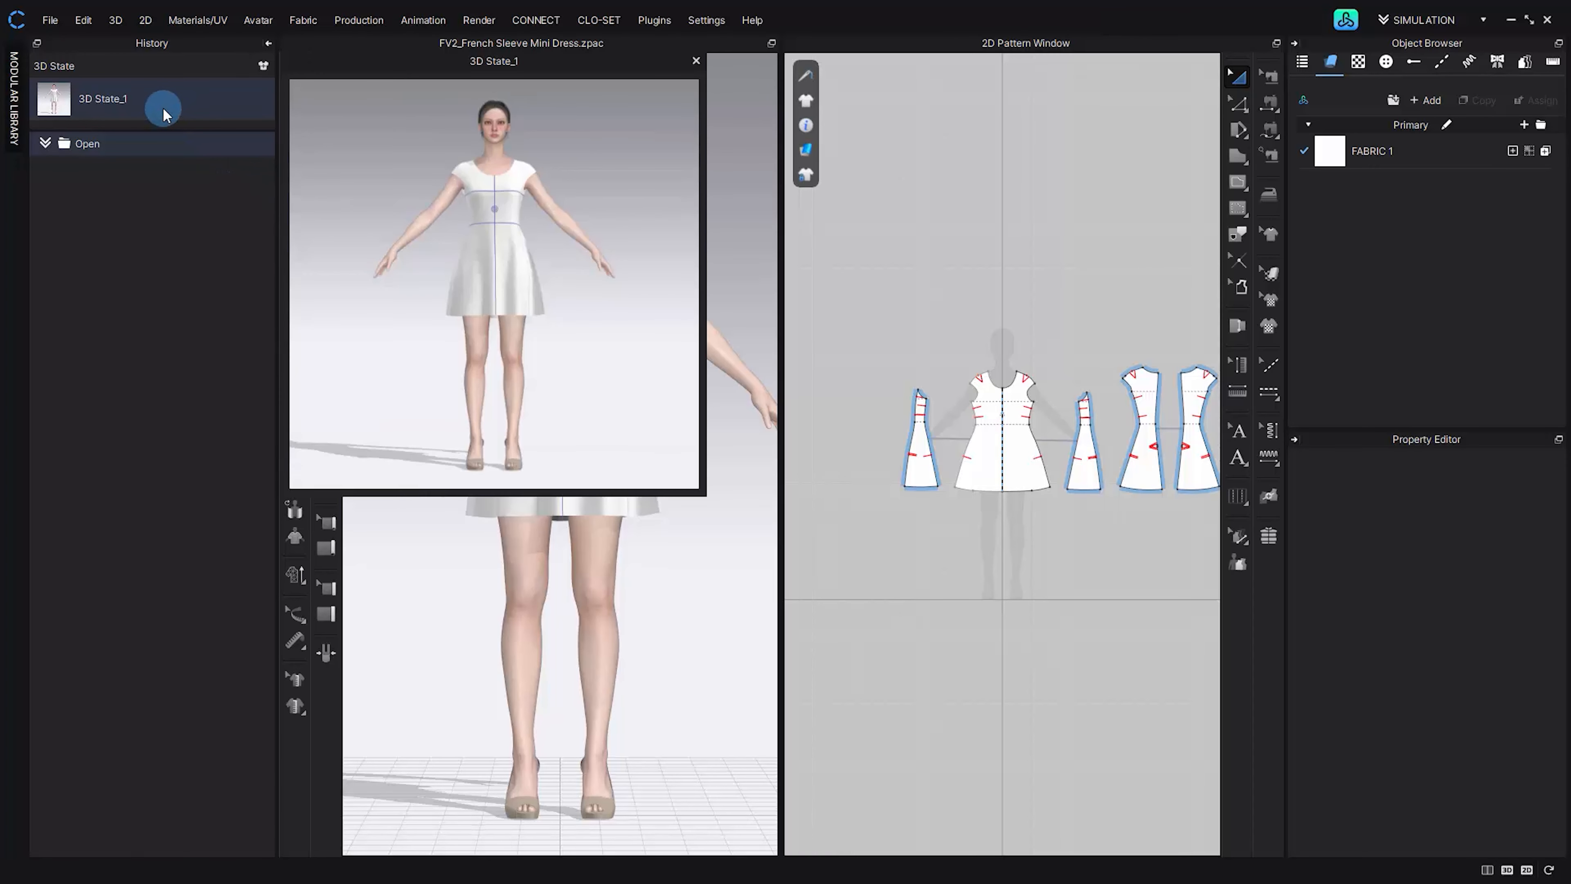
- Show the saved 3D state's management options and view the Modular Library groups, leaving both the History and Modular Library windows collapsed
{"action": "right_click", "coordinate": [162, 107]}
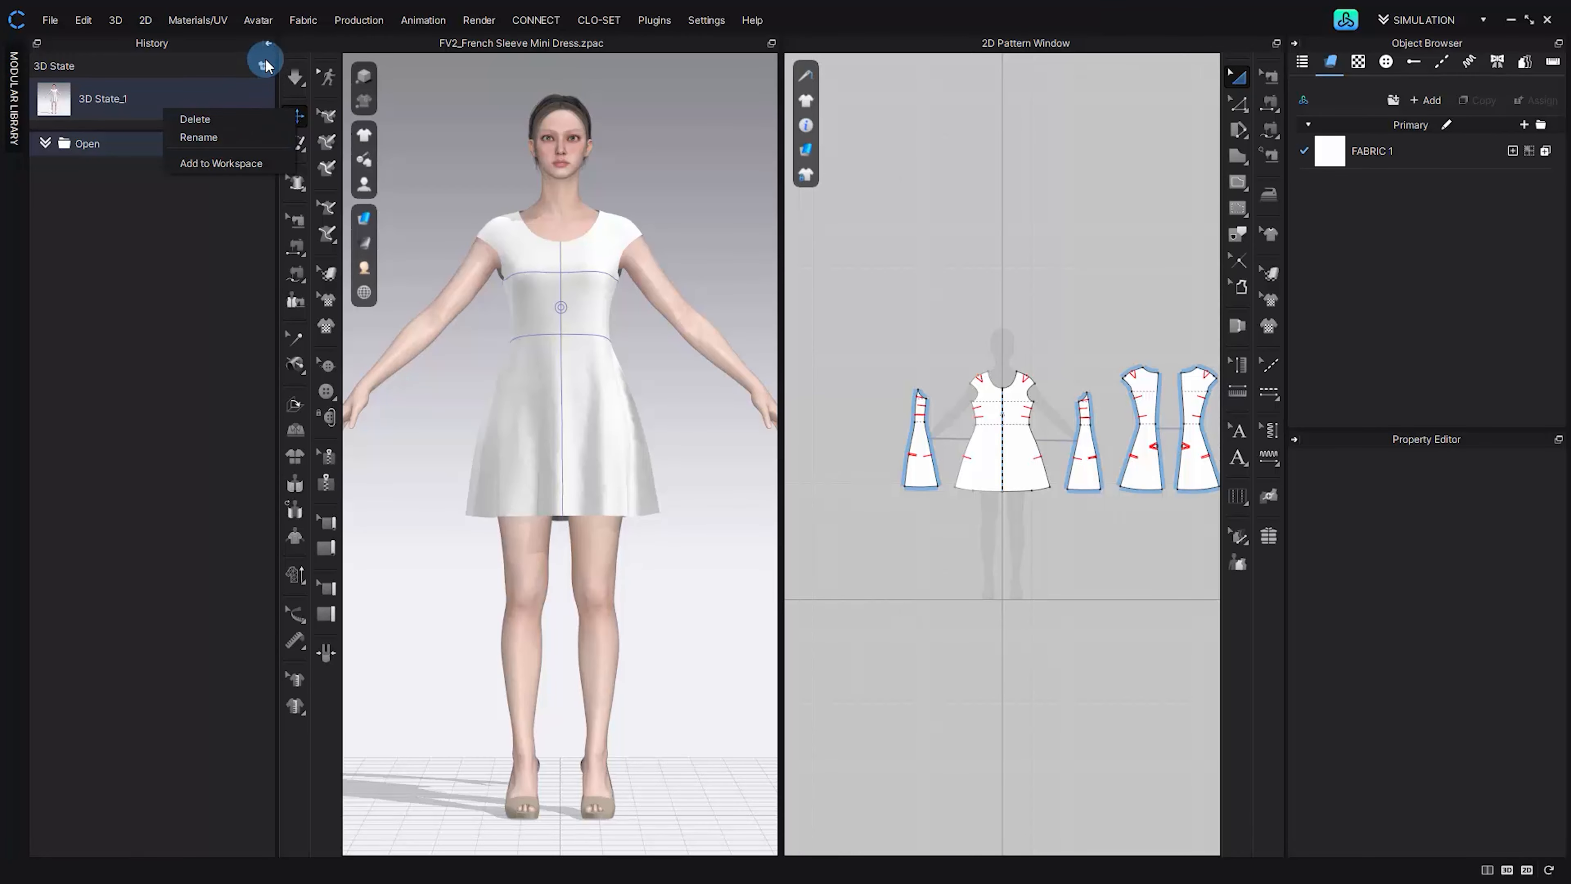
{"action": "left_click", "coordinate": [267, 44]}
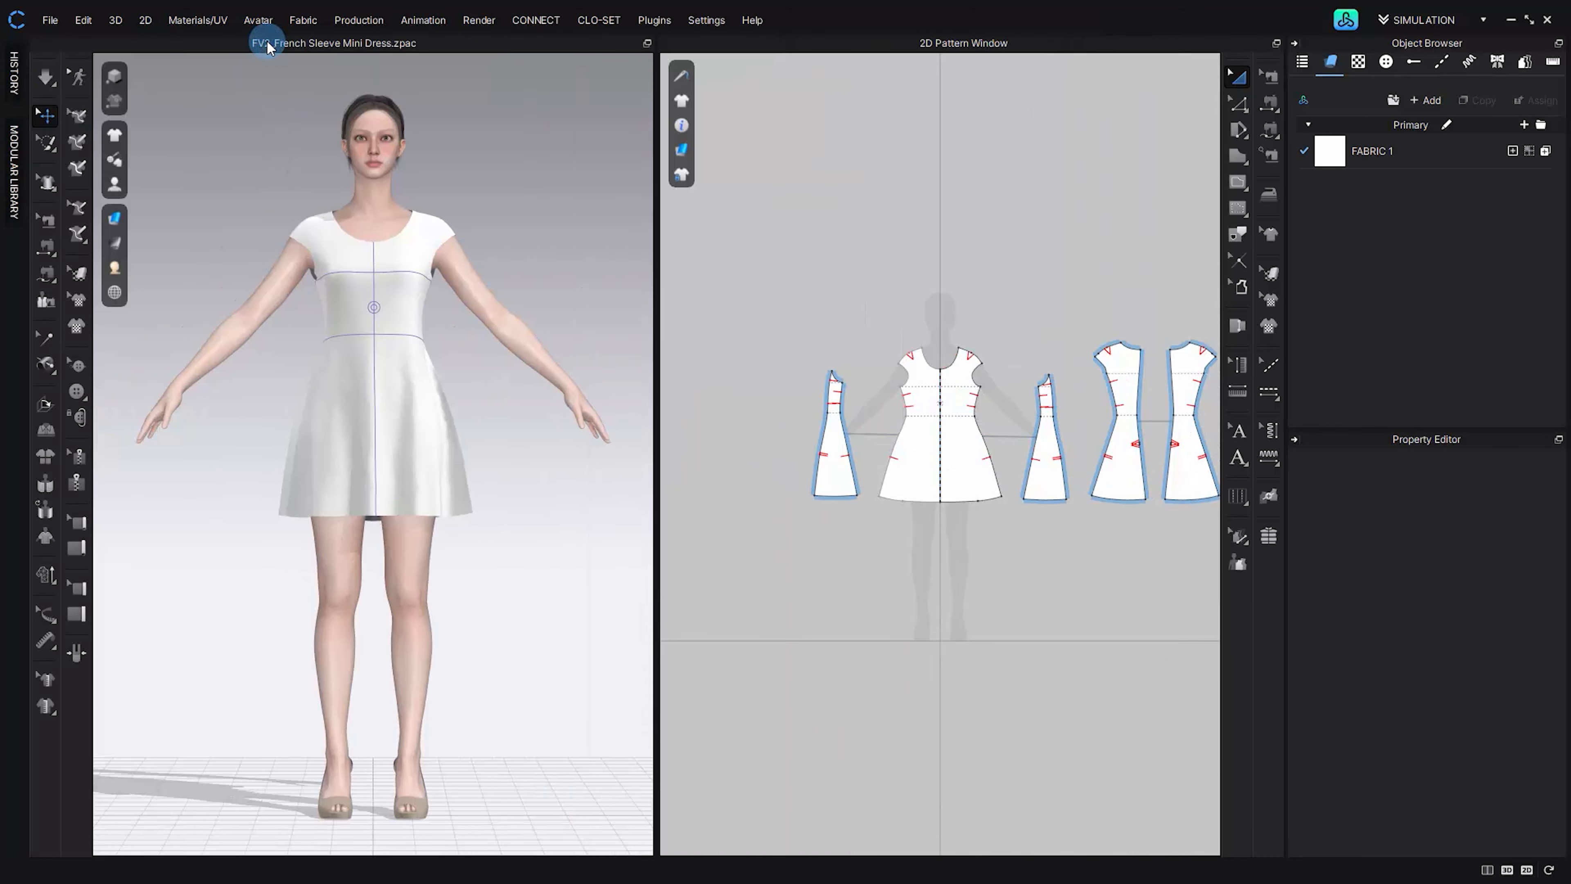
{"action": "left_click", "coordinate": [18, 183]}
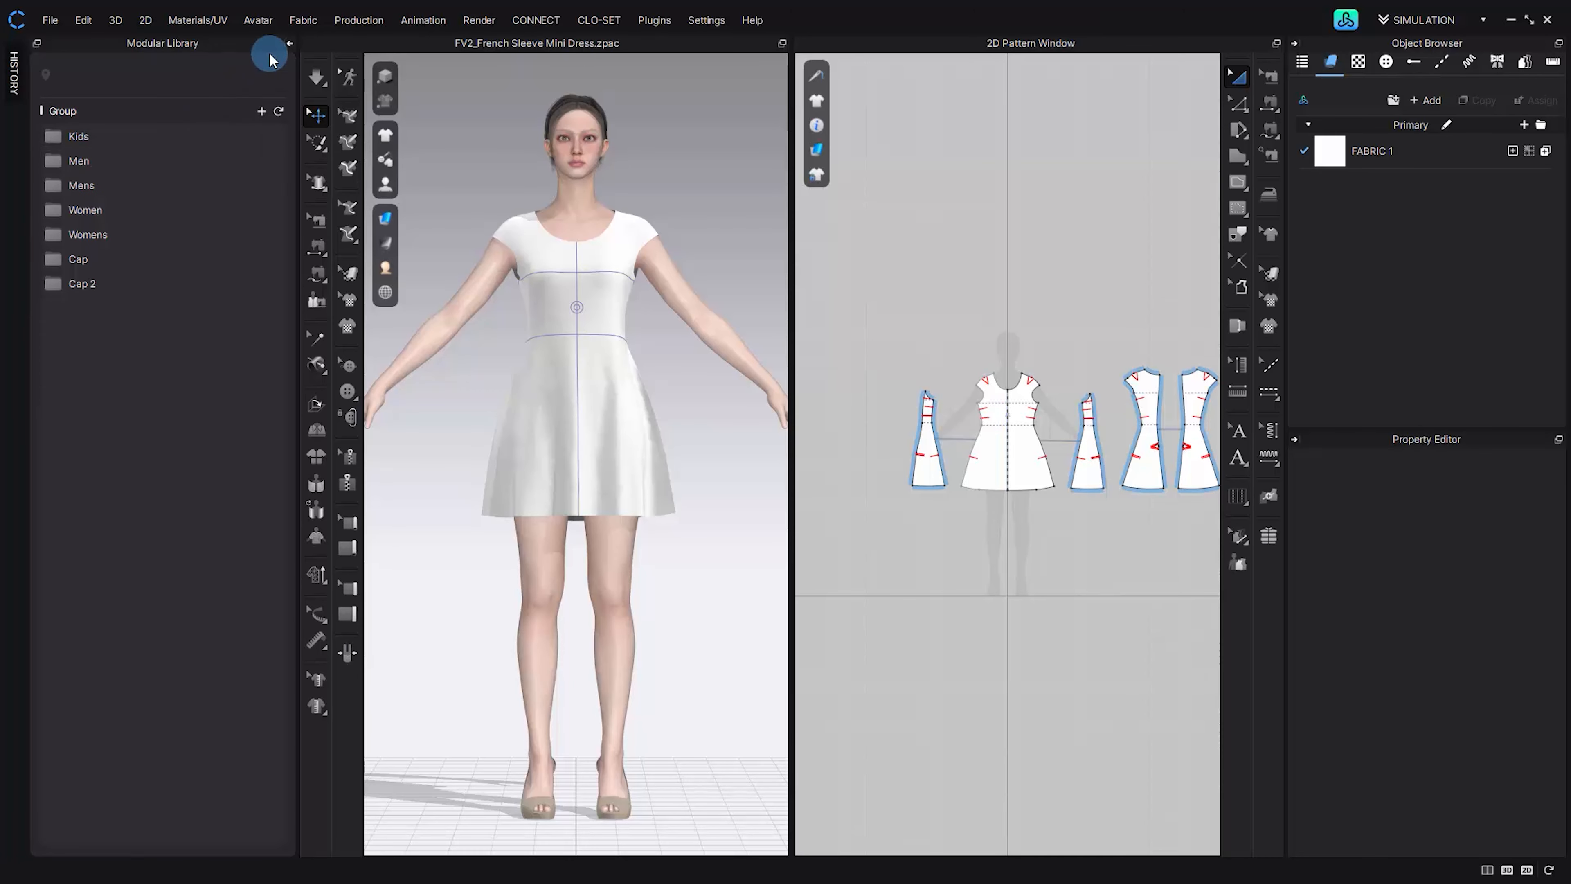
{"action": "left_click", "coordinate": [289, 44]}
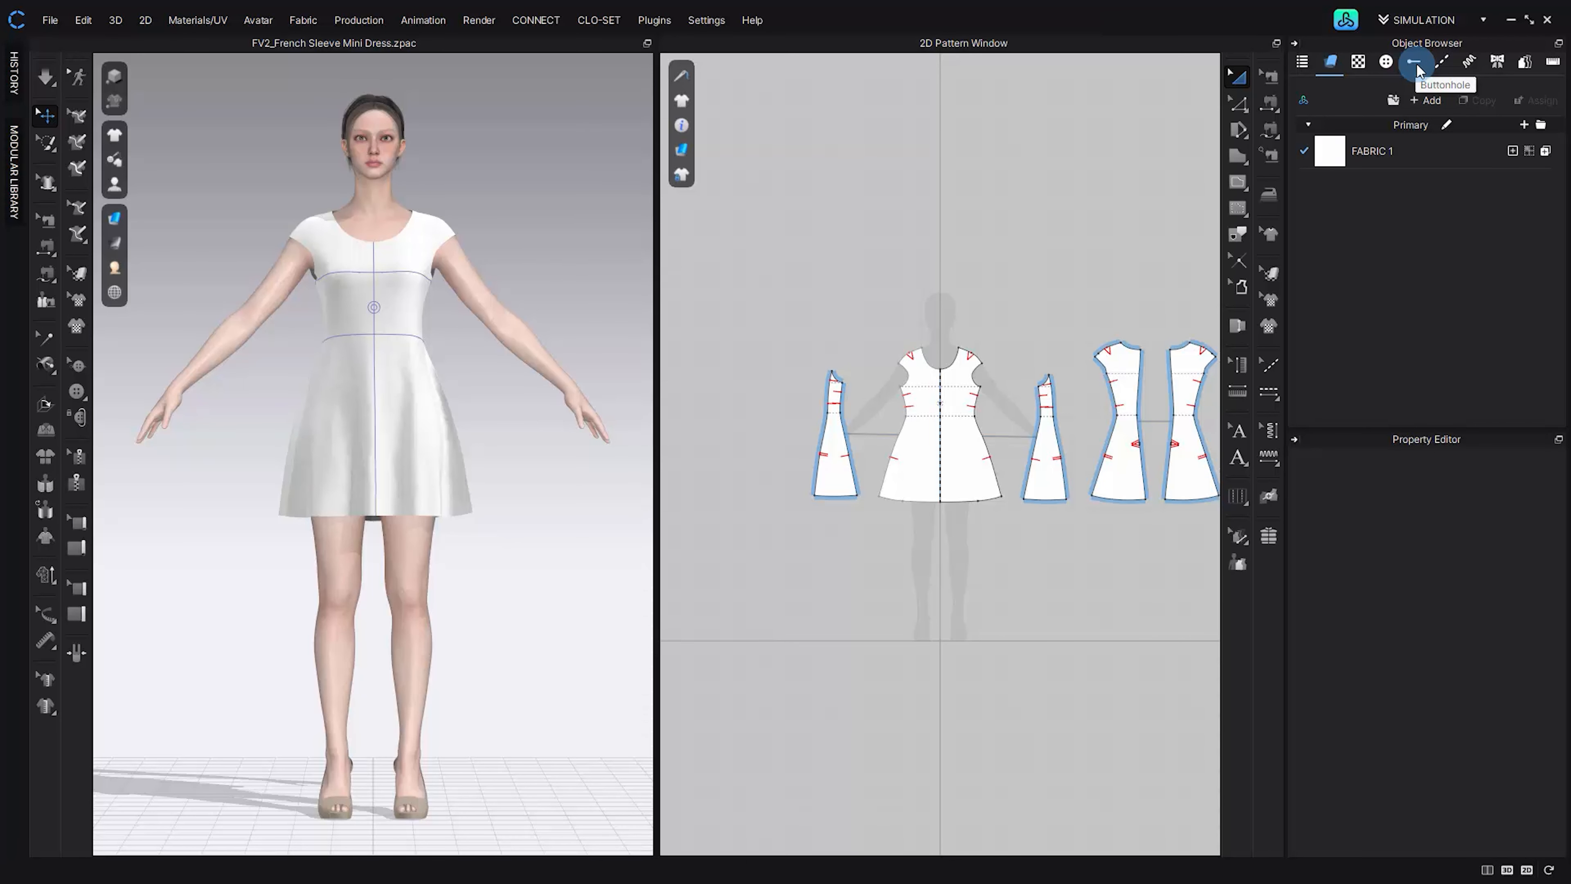
- Examine the Object Browser's Scene list by expanding 2D Pattern, Sewing, 3D Form and the FV2.1_Mia avatar
{"action": "left_click", "coordinate": [1302, 62]}
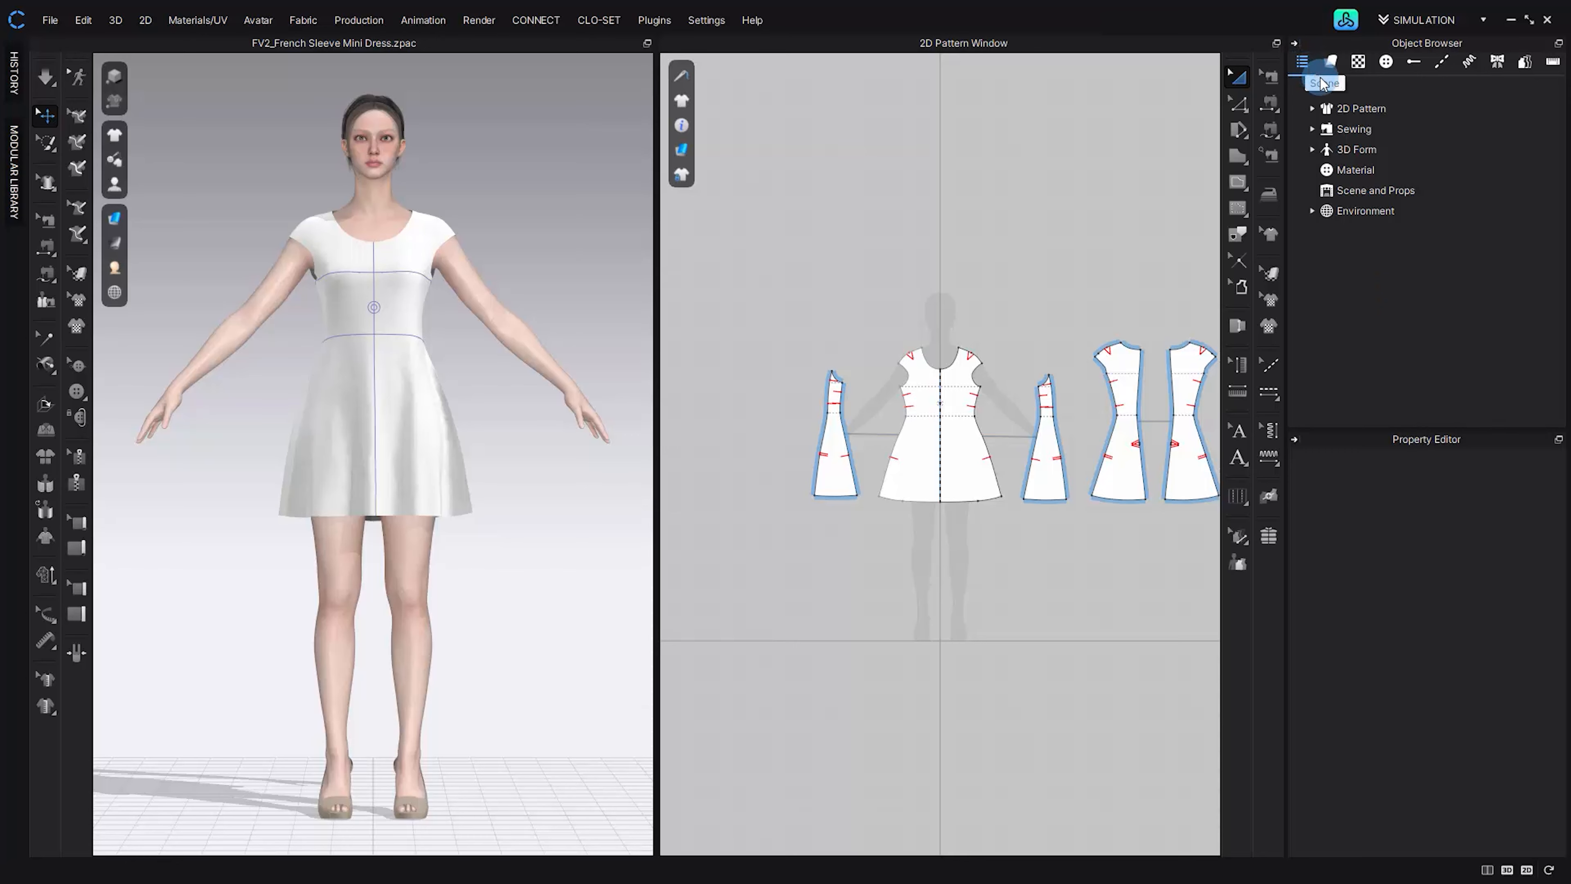
{"action": "left_click", "coordinate": [1359, 110]}
{"action": "left_click", "coordinate": [1311, 111]}
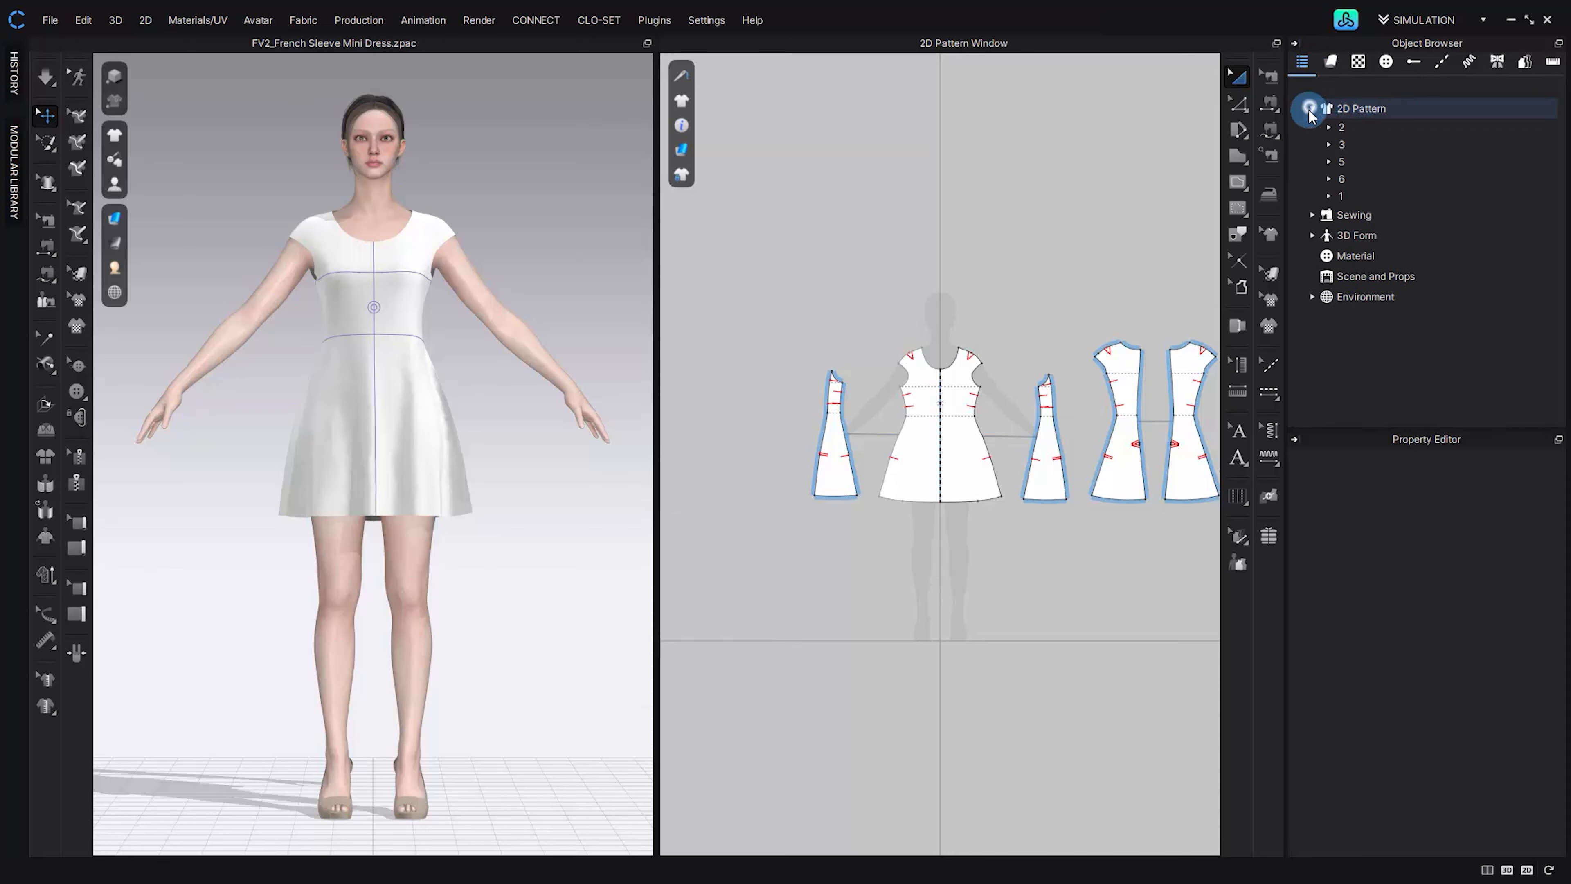
{"action": "left_click", "coordinate": [1312, 215]}
{"action": "scroll", "coordinate": [1316, 235], "scroll_direction": "down", "scroll_amount": 3}
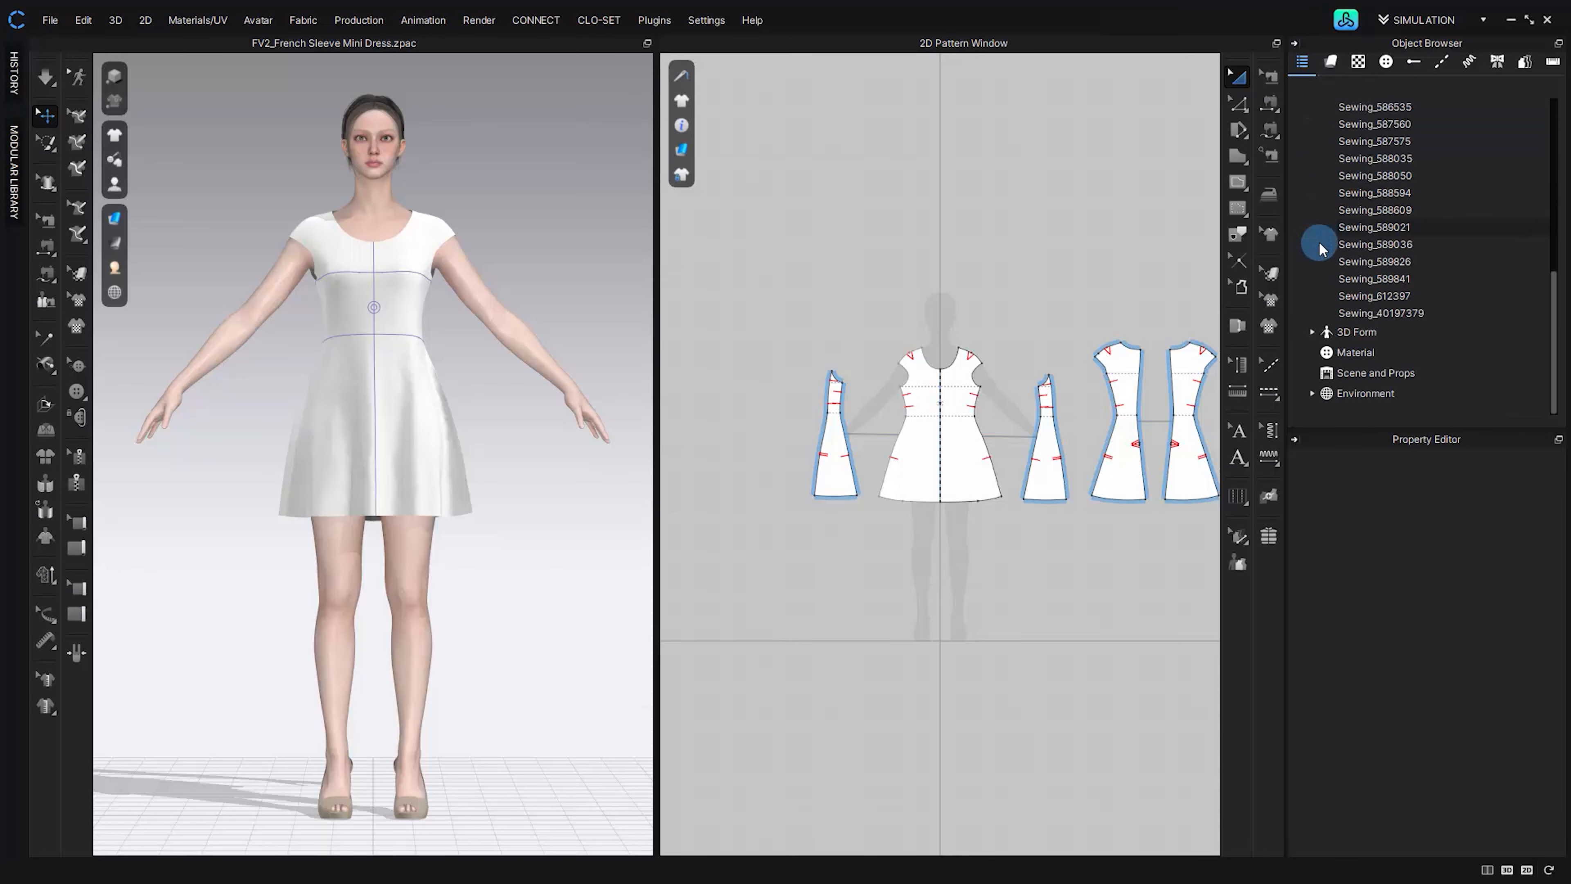
{"action": "left_click", "coordinate": [1313, 332]}
{"action": "left_click", "coordinate": [1330, 351]}
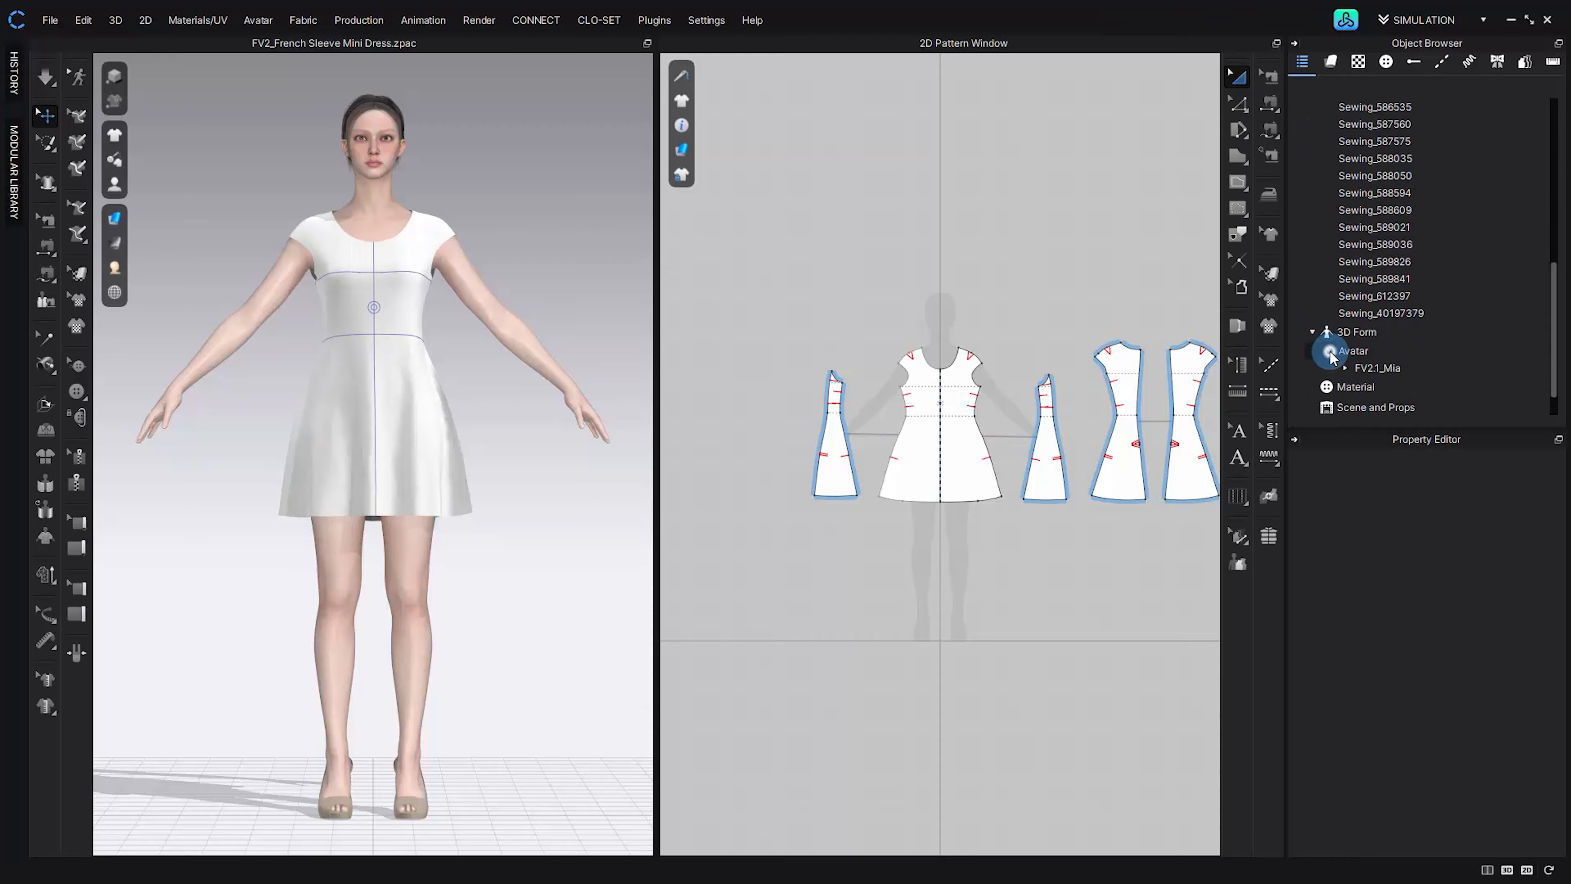
{"action": "scroll", "coordinate": [1331, 358], "scroll_direction": "down", "scroll_amount": 1}
{"action": "left_click", "coordinate": [1344, 340]}
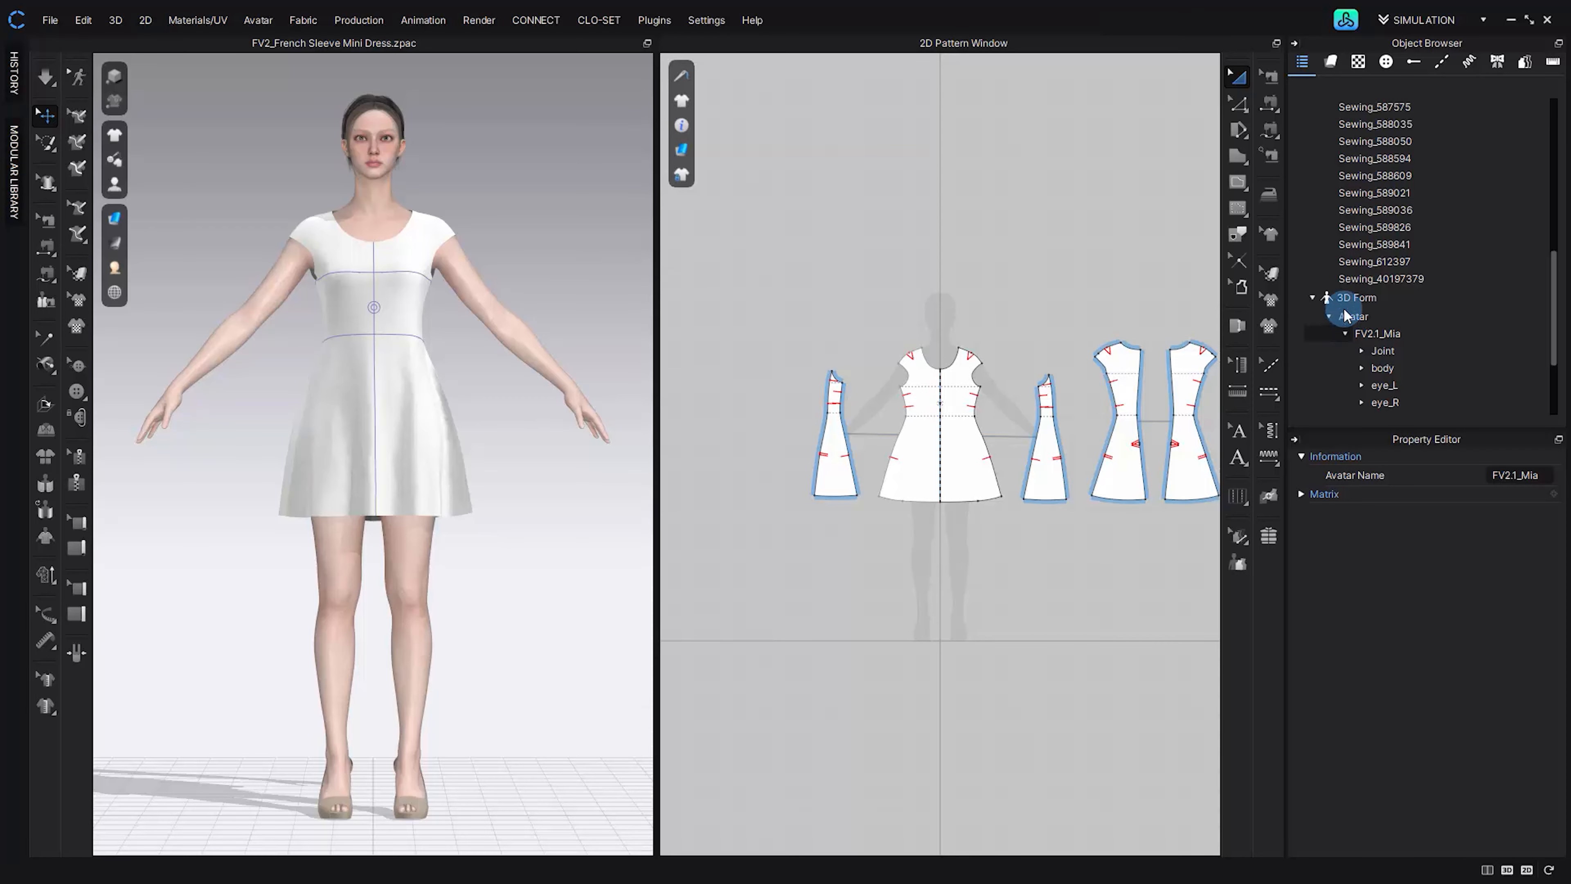
- View the Fabric, Graphic, Button and Buttonhole lists of the Object Browser in turn
{"action": "left_click", "coordinate": [1330, 62]}
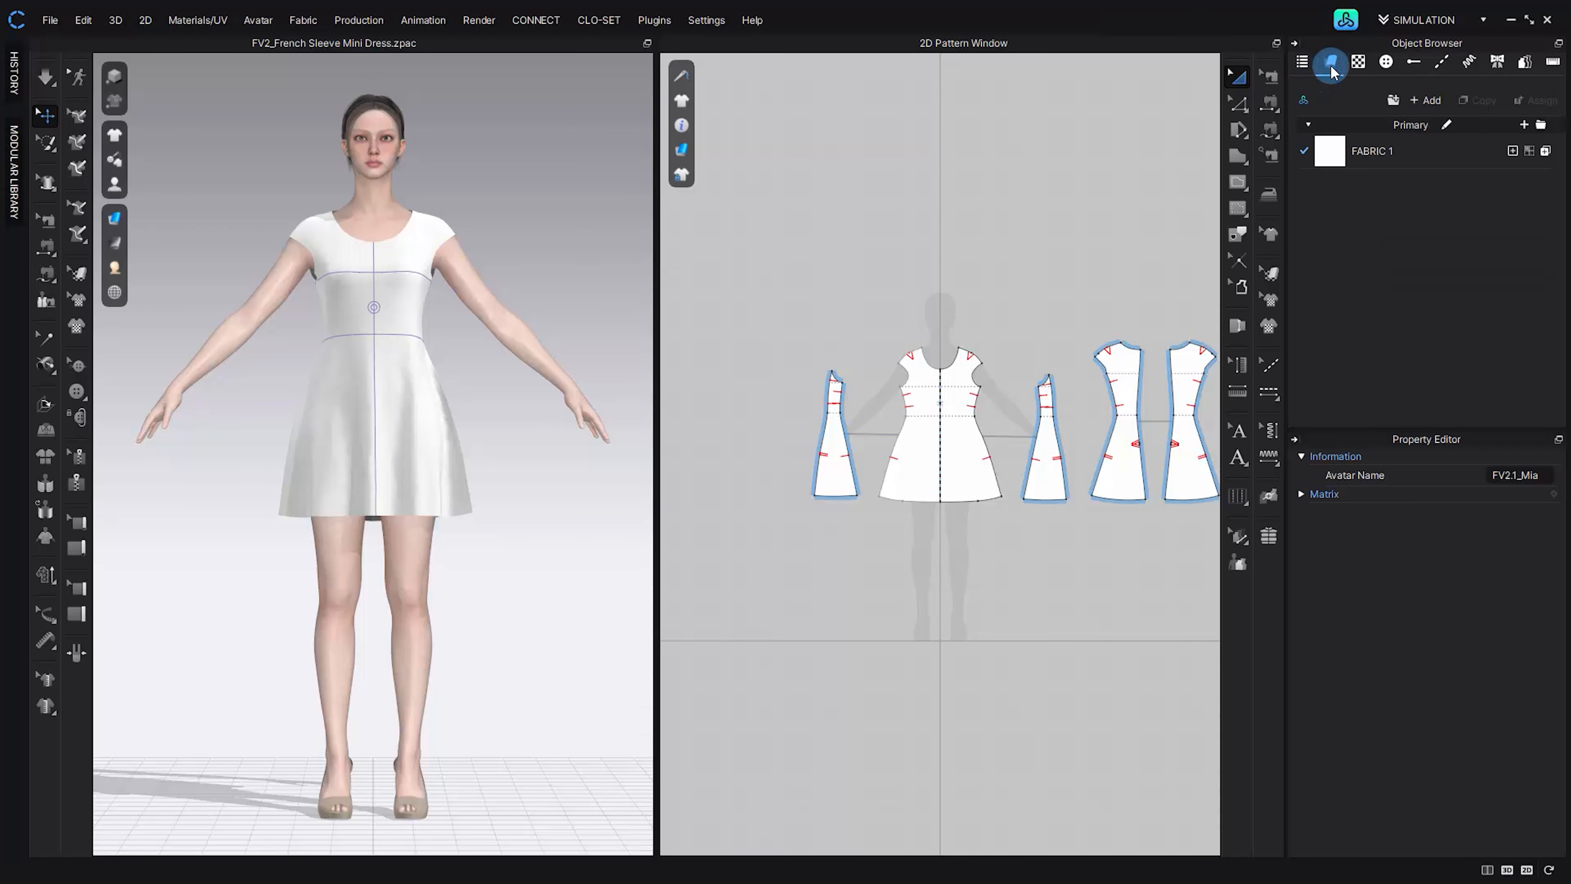
{"action": "left_click", "coordinate": [1335, 158]}
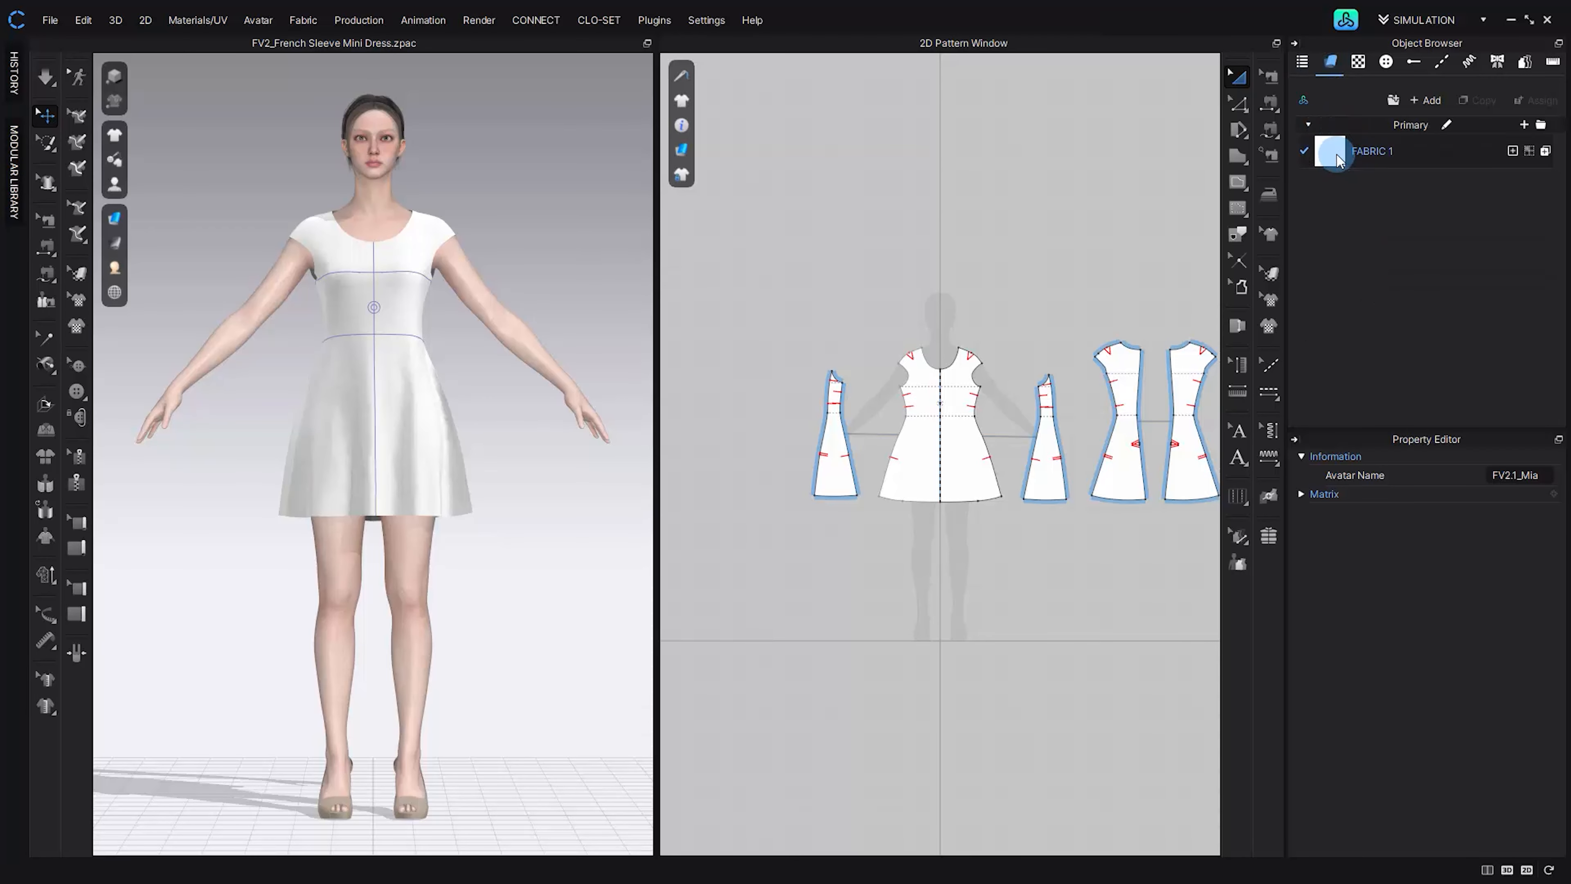
{"action": "left_click", "coordinate": [1360, 62]}
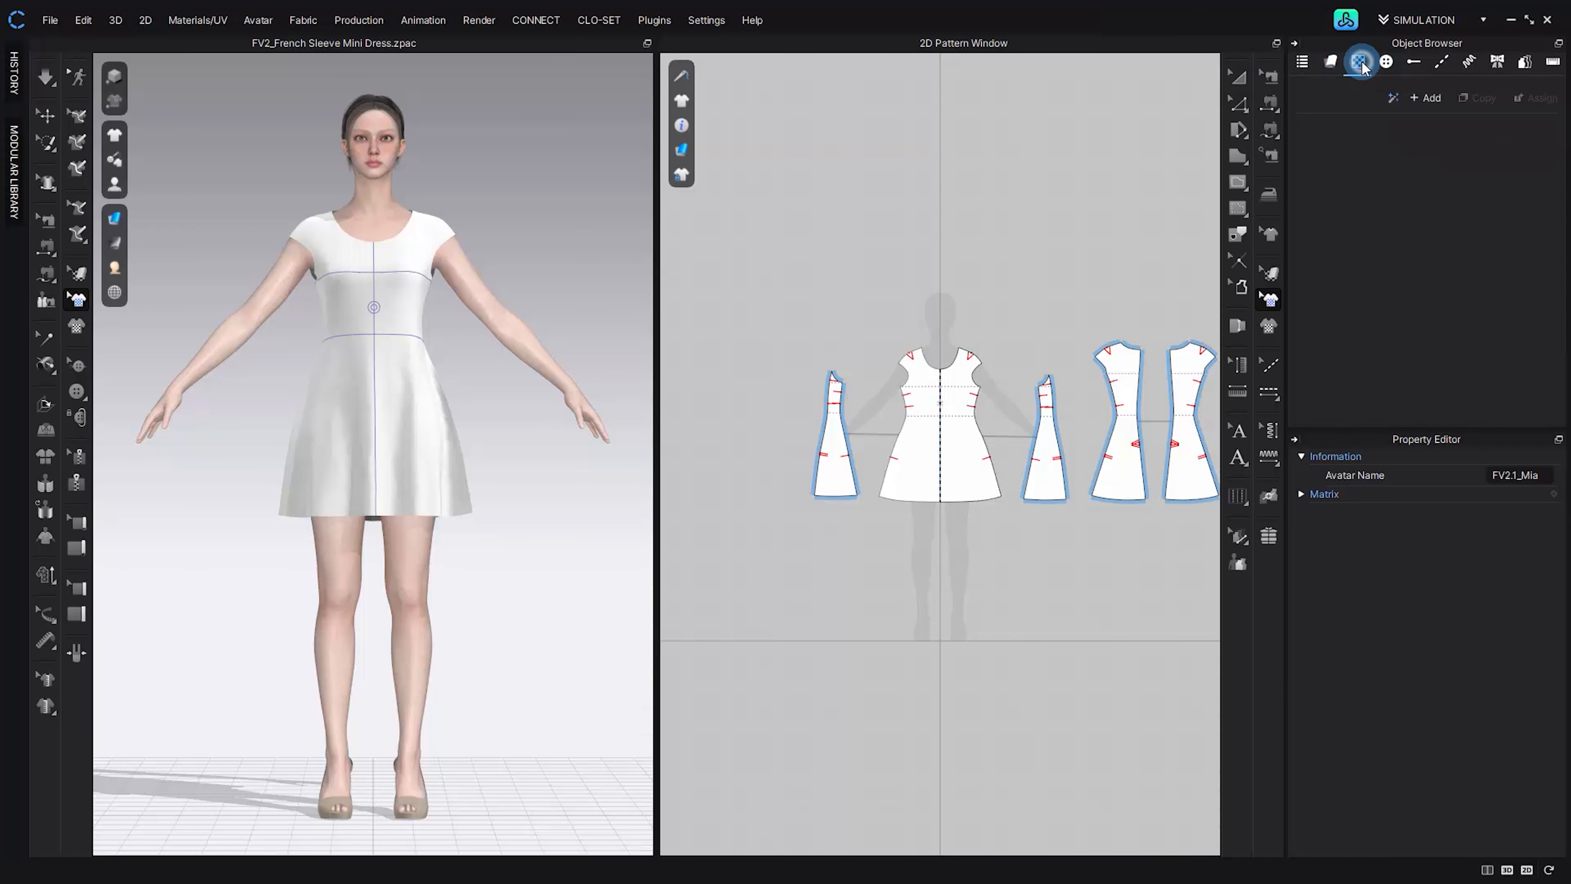
{"action": "left_click", "coordinate": [1386, 62]}
{"action": "left_click", "coordinate": [1413, 64]}
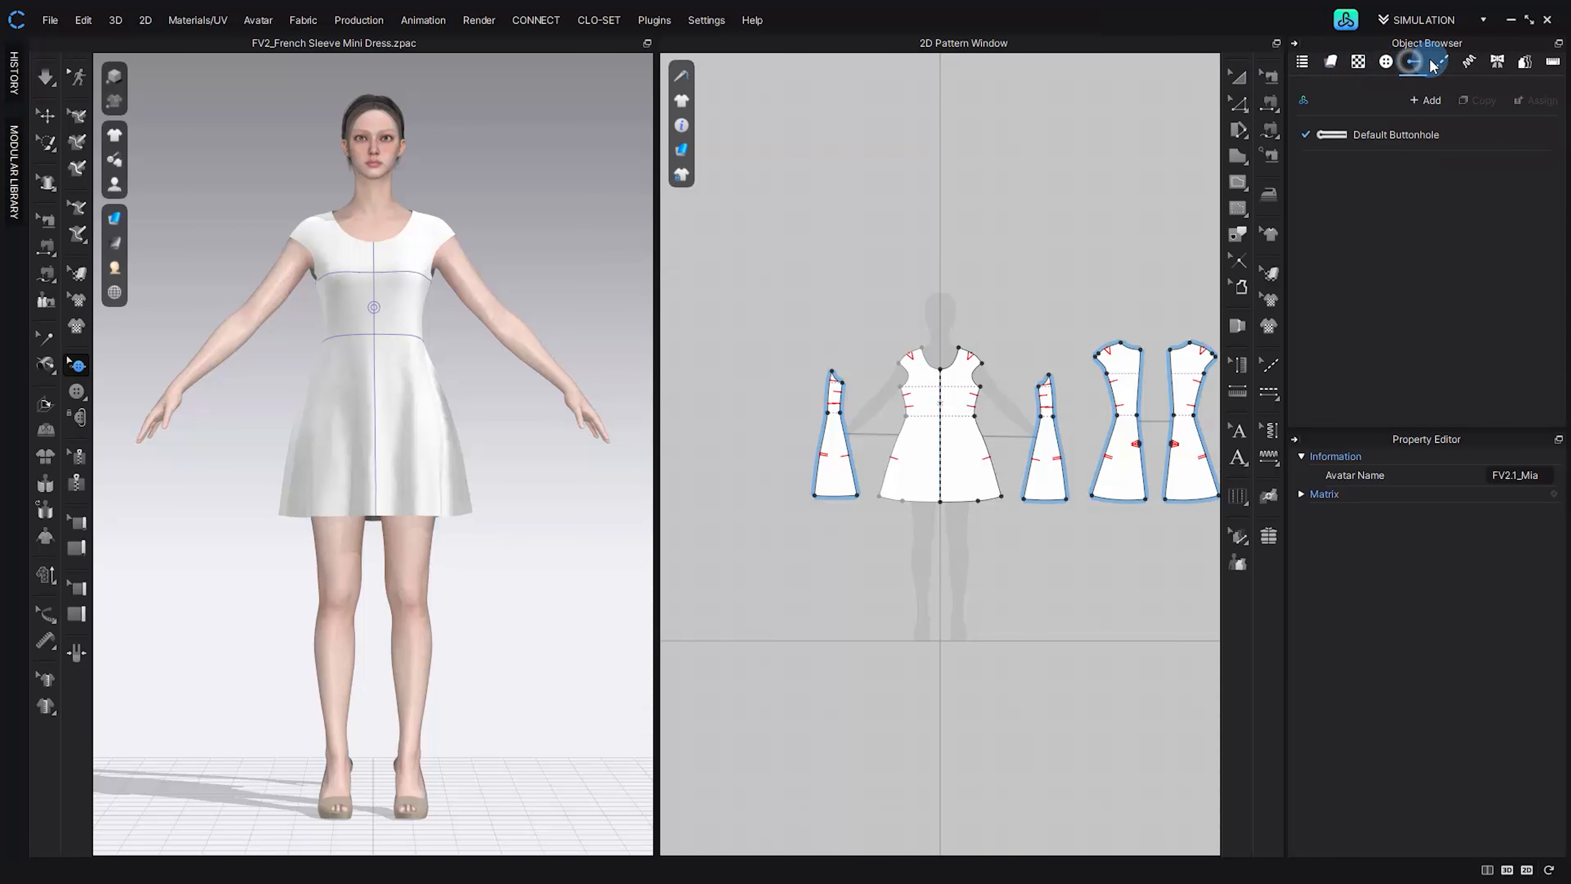
- Show the Topstitch list and select Default Topstitch to view its properties in the Property Editor
{"action": "left_click", "coordinate": [1440, 64]}
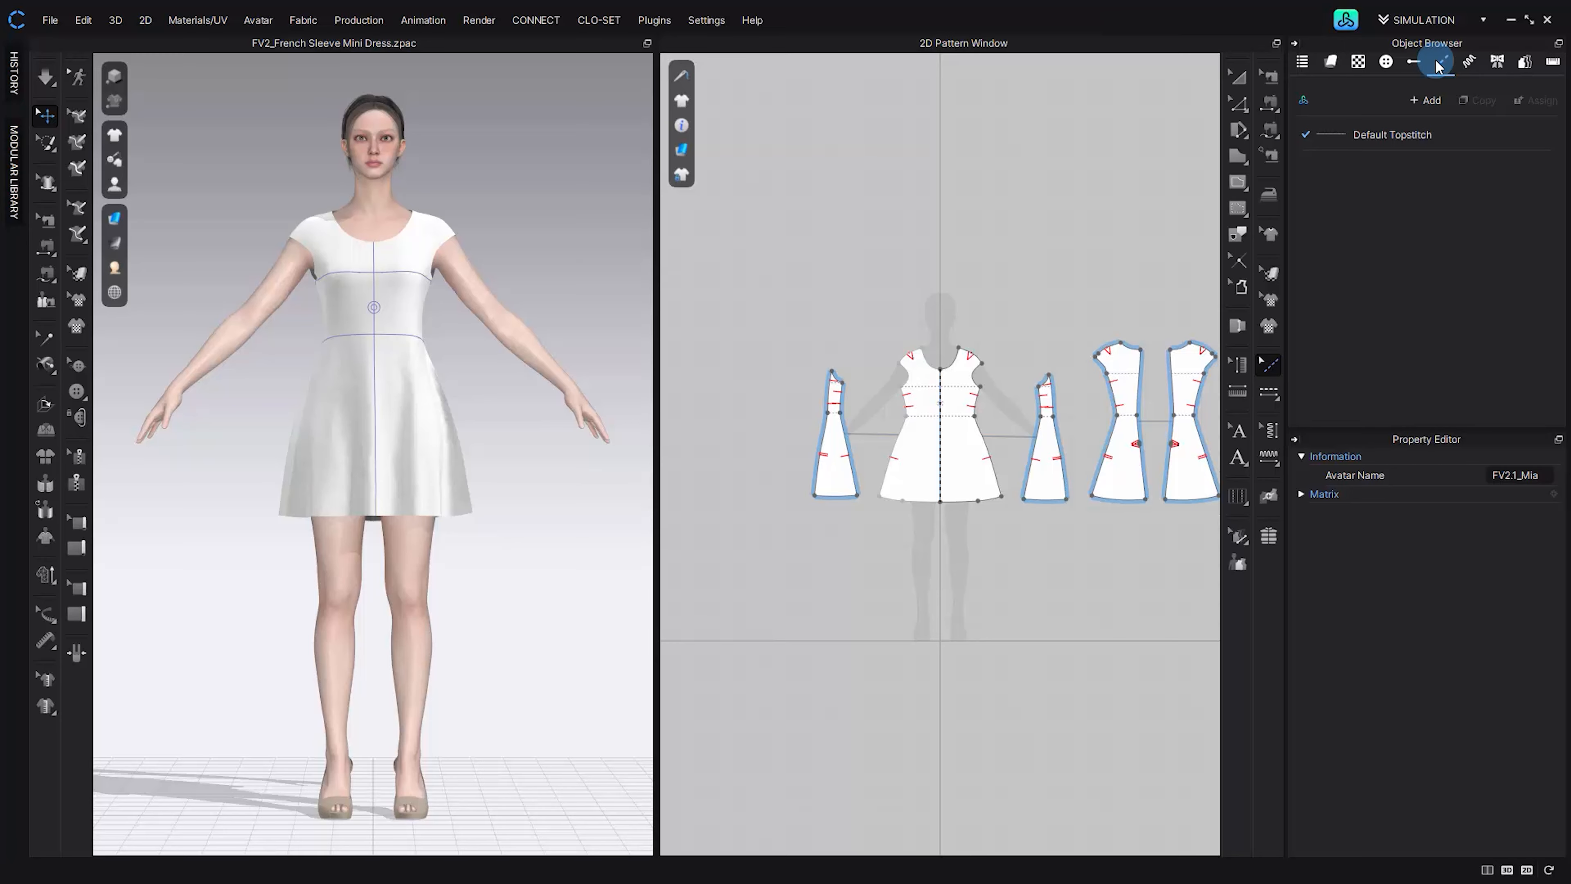
{"action": "left_click", "coordinate": [1394, 136]}
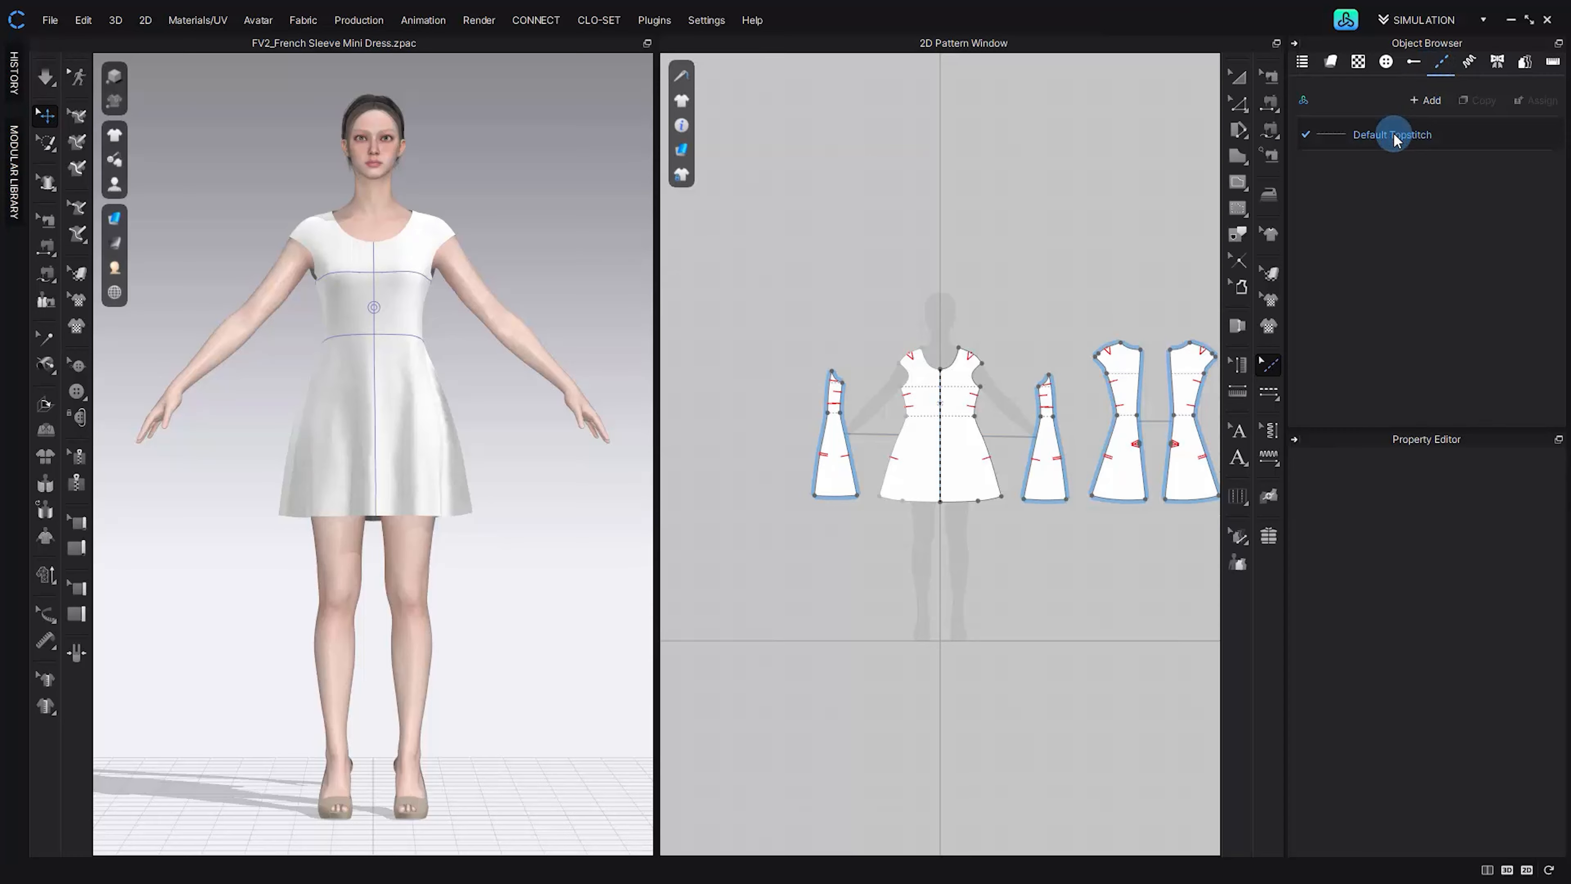
{"action": "left_click", "coordinate": [1394, 136]}
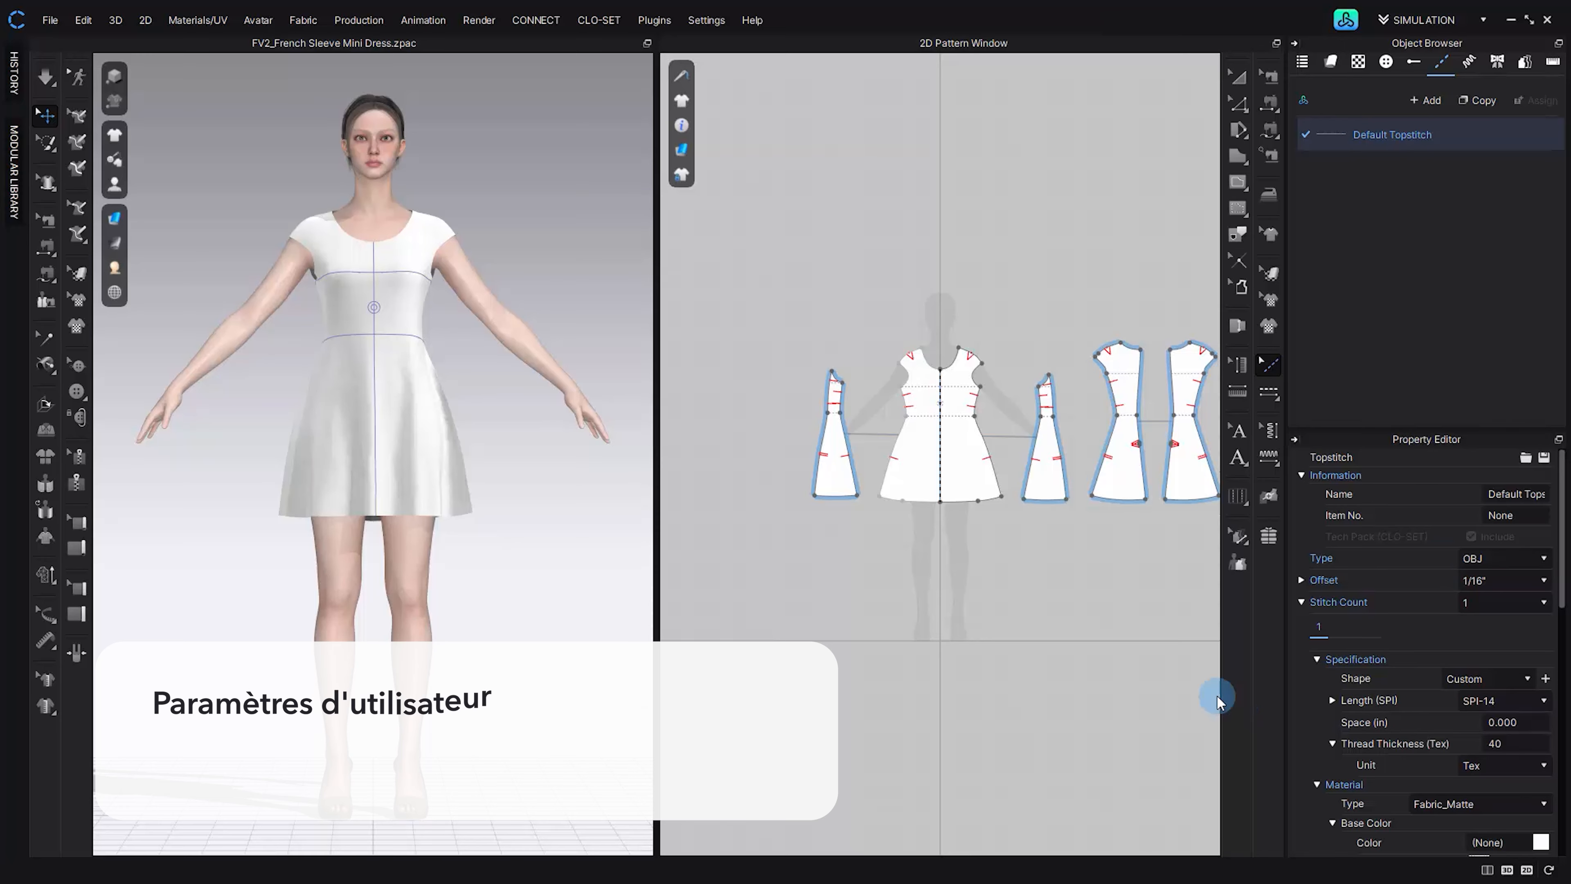
- Show the available interface languages and open the User Settings
{"action": "left_click", "coordinate": [706, 20]}
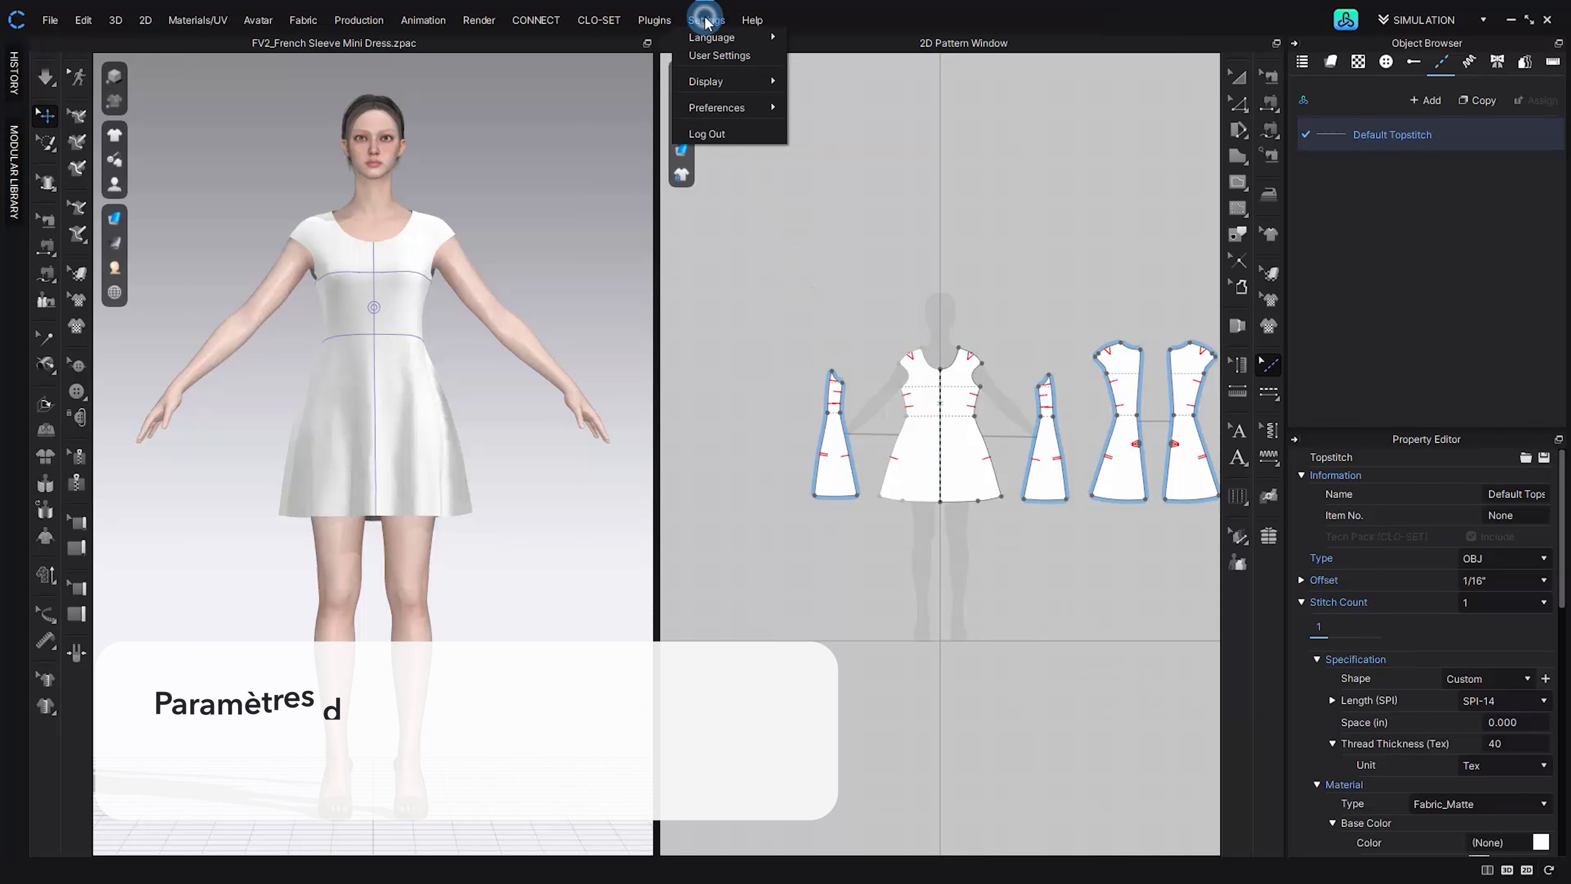
{"action": "mouse_move", "coordinate": [707, 39]}
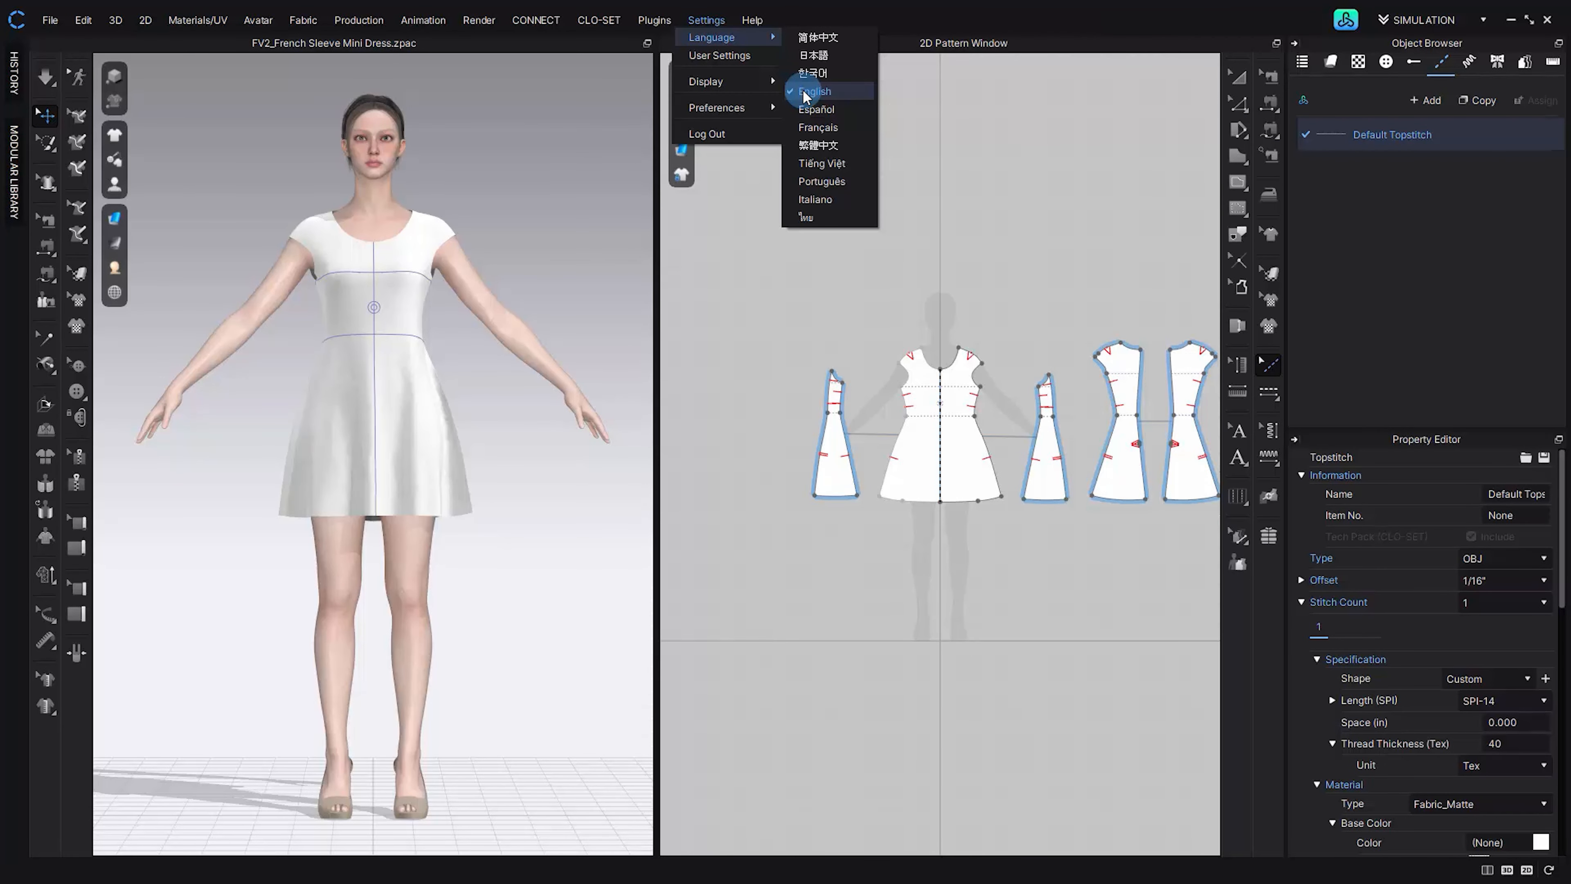
{"action": "left_click", "coordinate": [762, 56]}
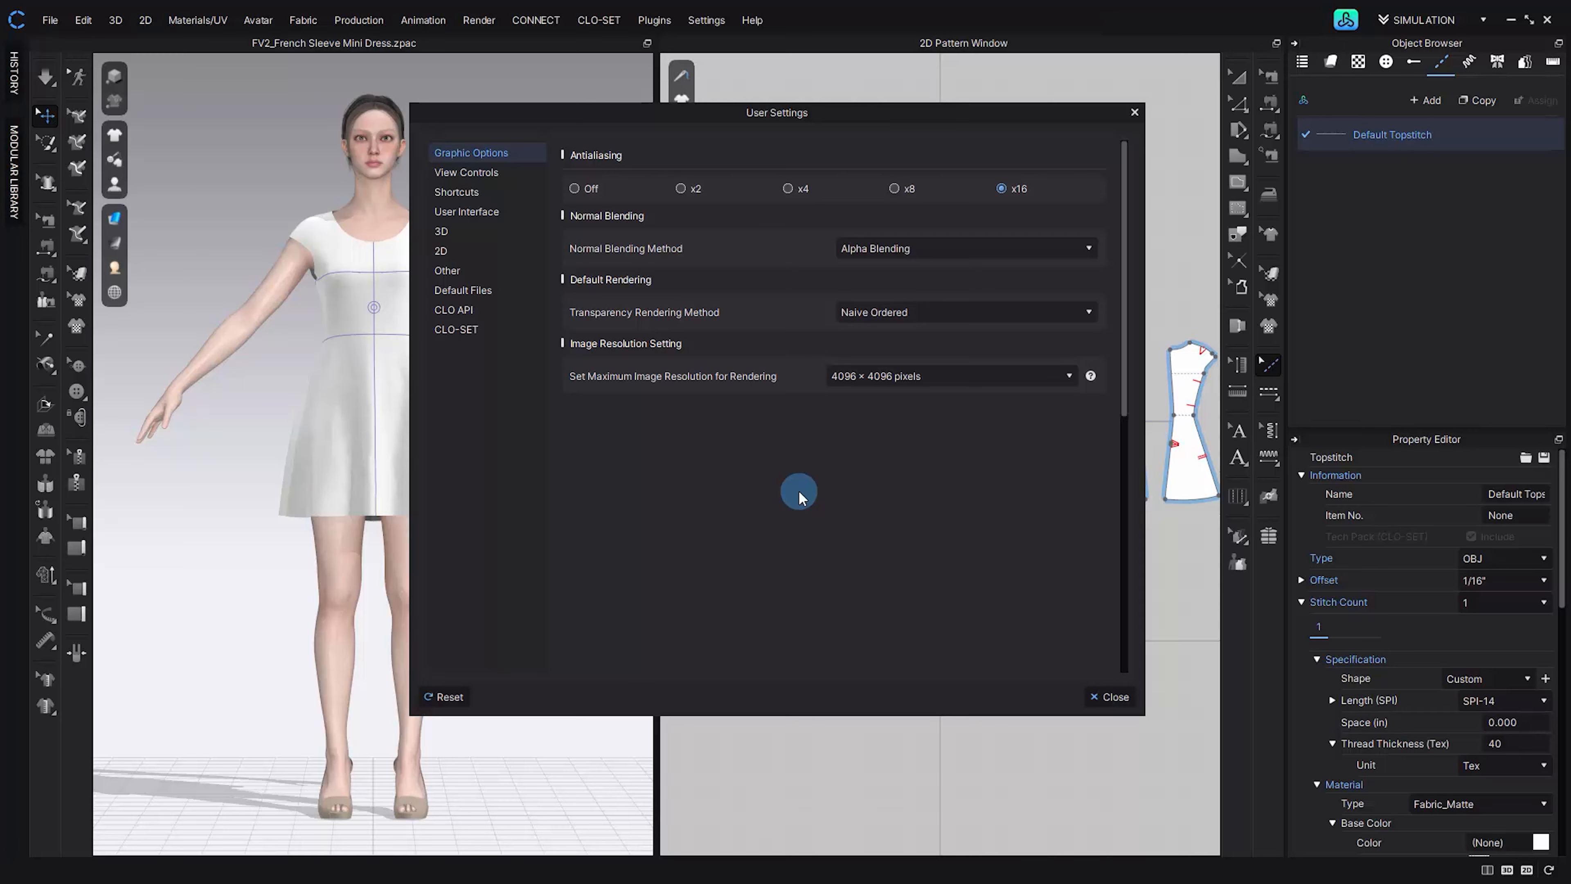
- View the mouse presets offered in the View Controls settings and choose User Preset
{"action": "left_click", "coordinate": [507, 181]}
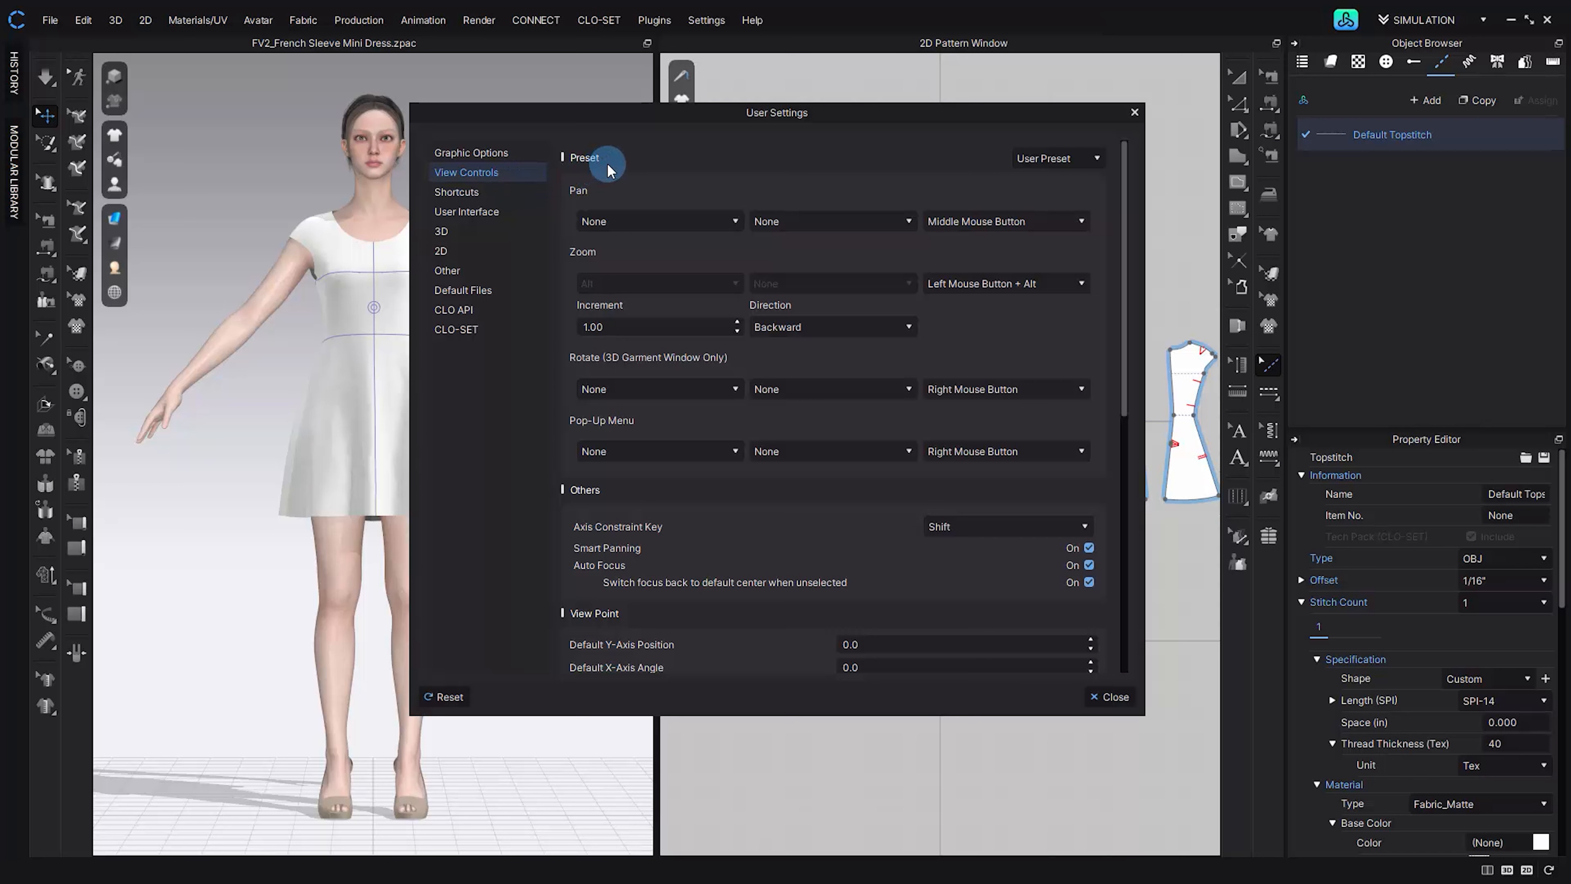
{"action": "left_click", "coordinate": [1030, 159]}
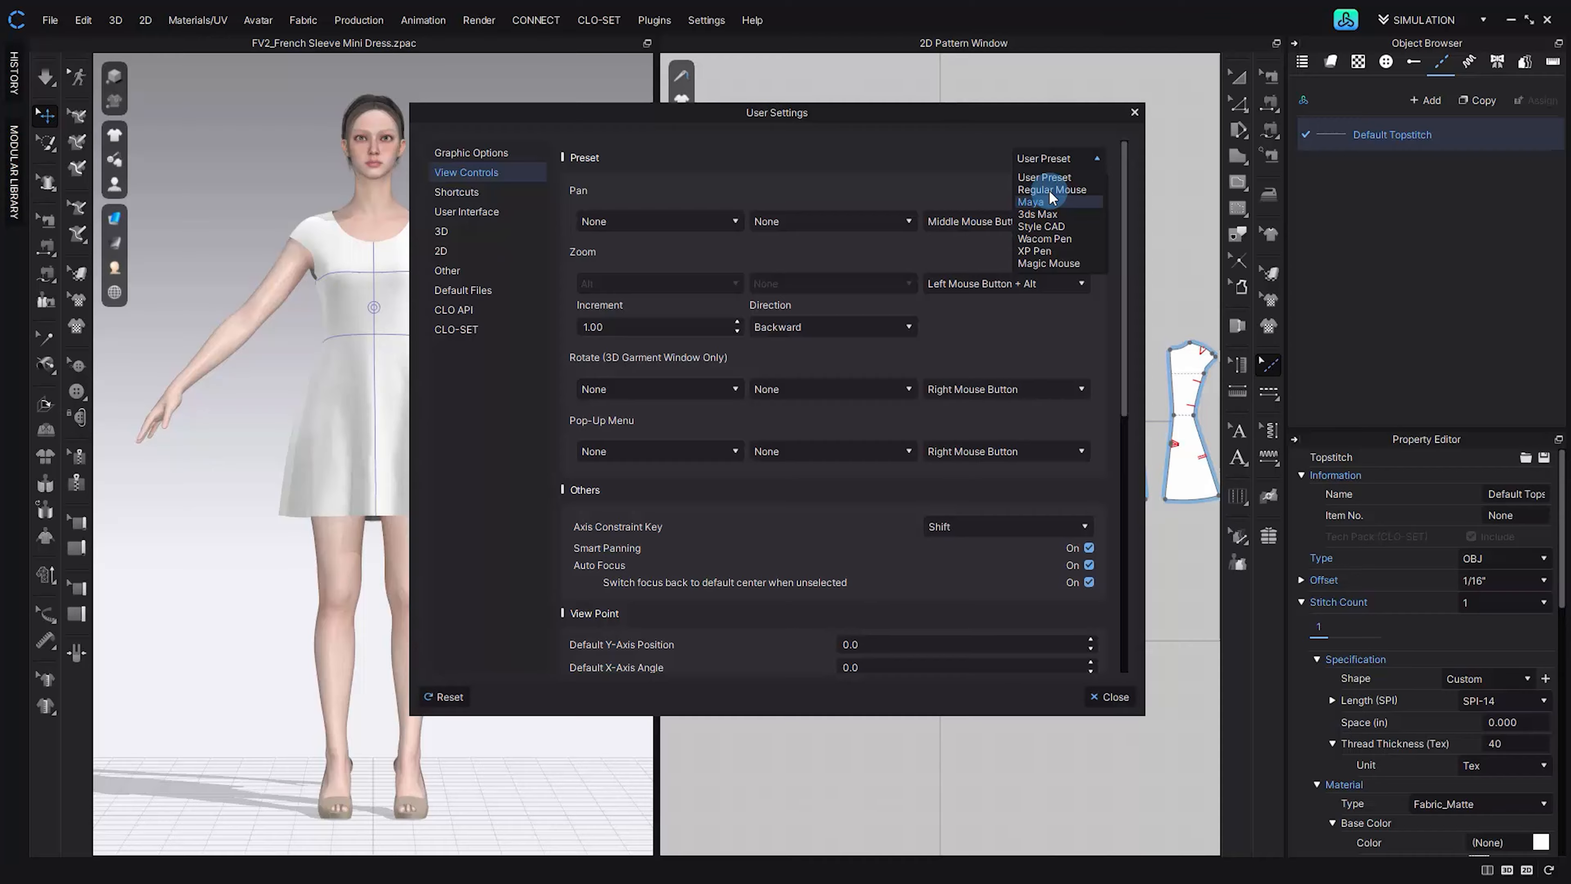
{"action": "left_click", "coordinate": [1046, 177]}
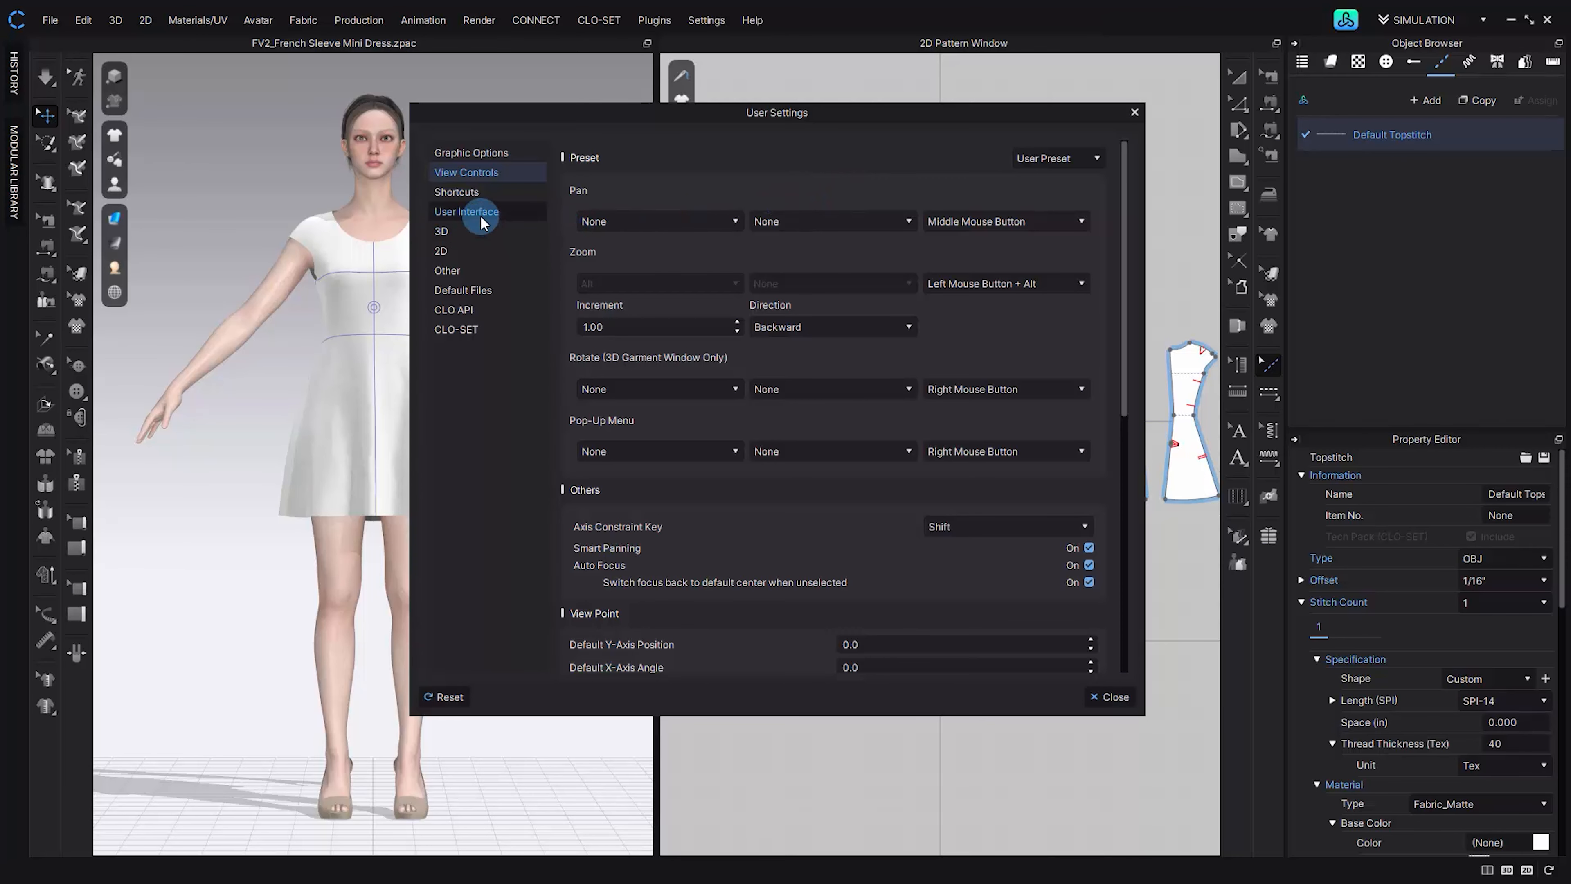
- View the unit system choices in the User Interface settings and select Inch
{"action": "left_click", "coordinate": [480, 216]}
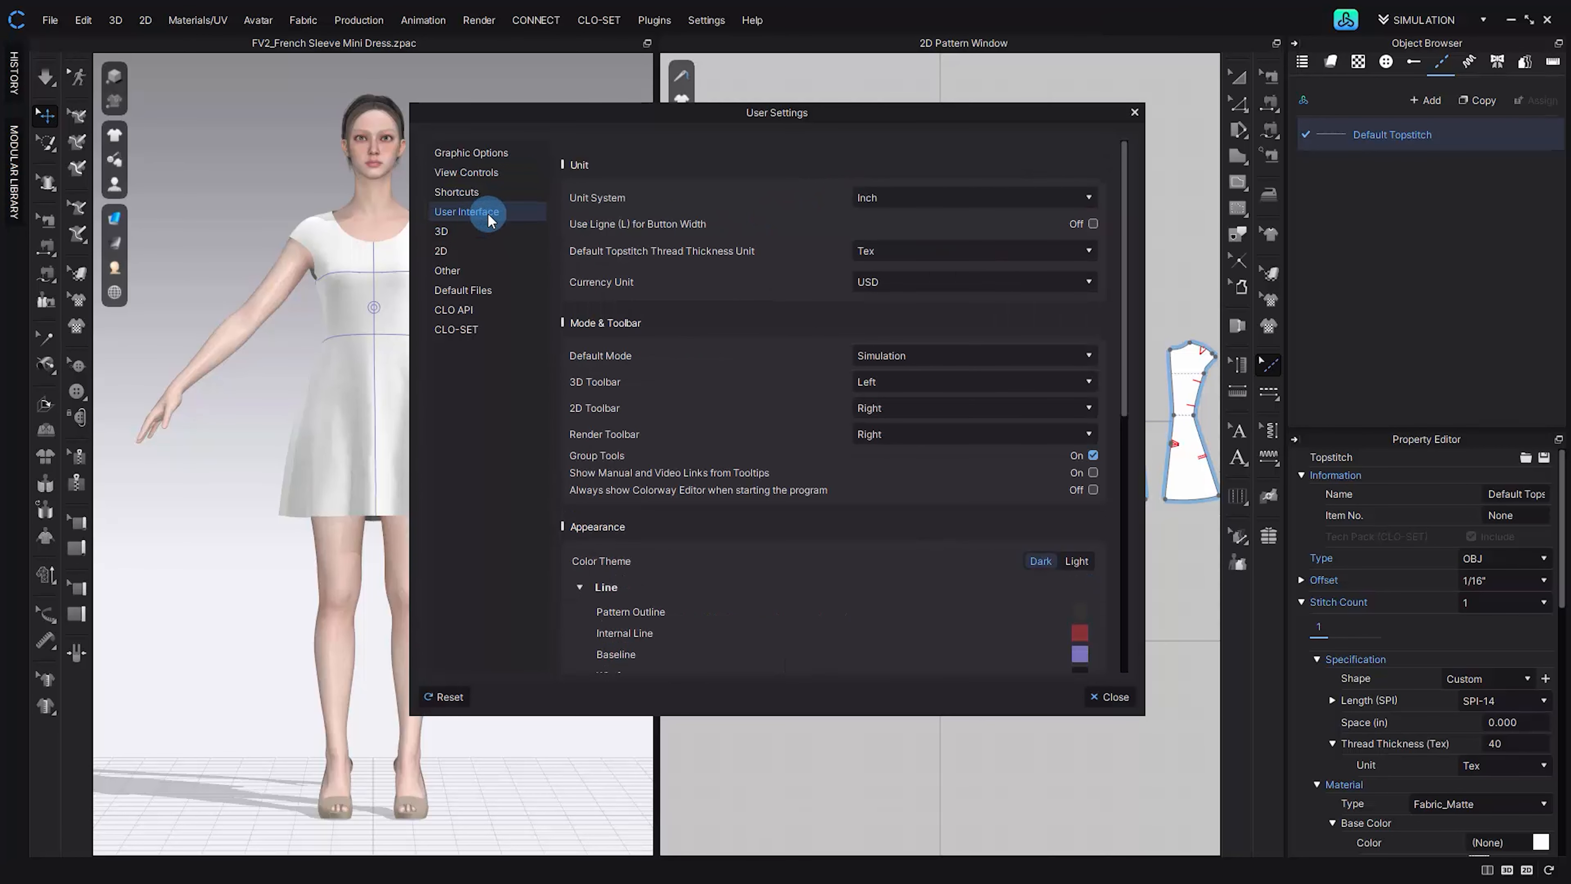
{"action": "left_click", "coordinate": [884, 202]}
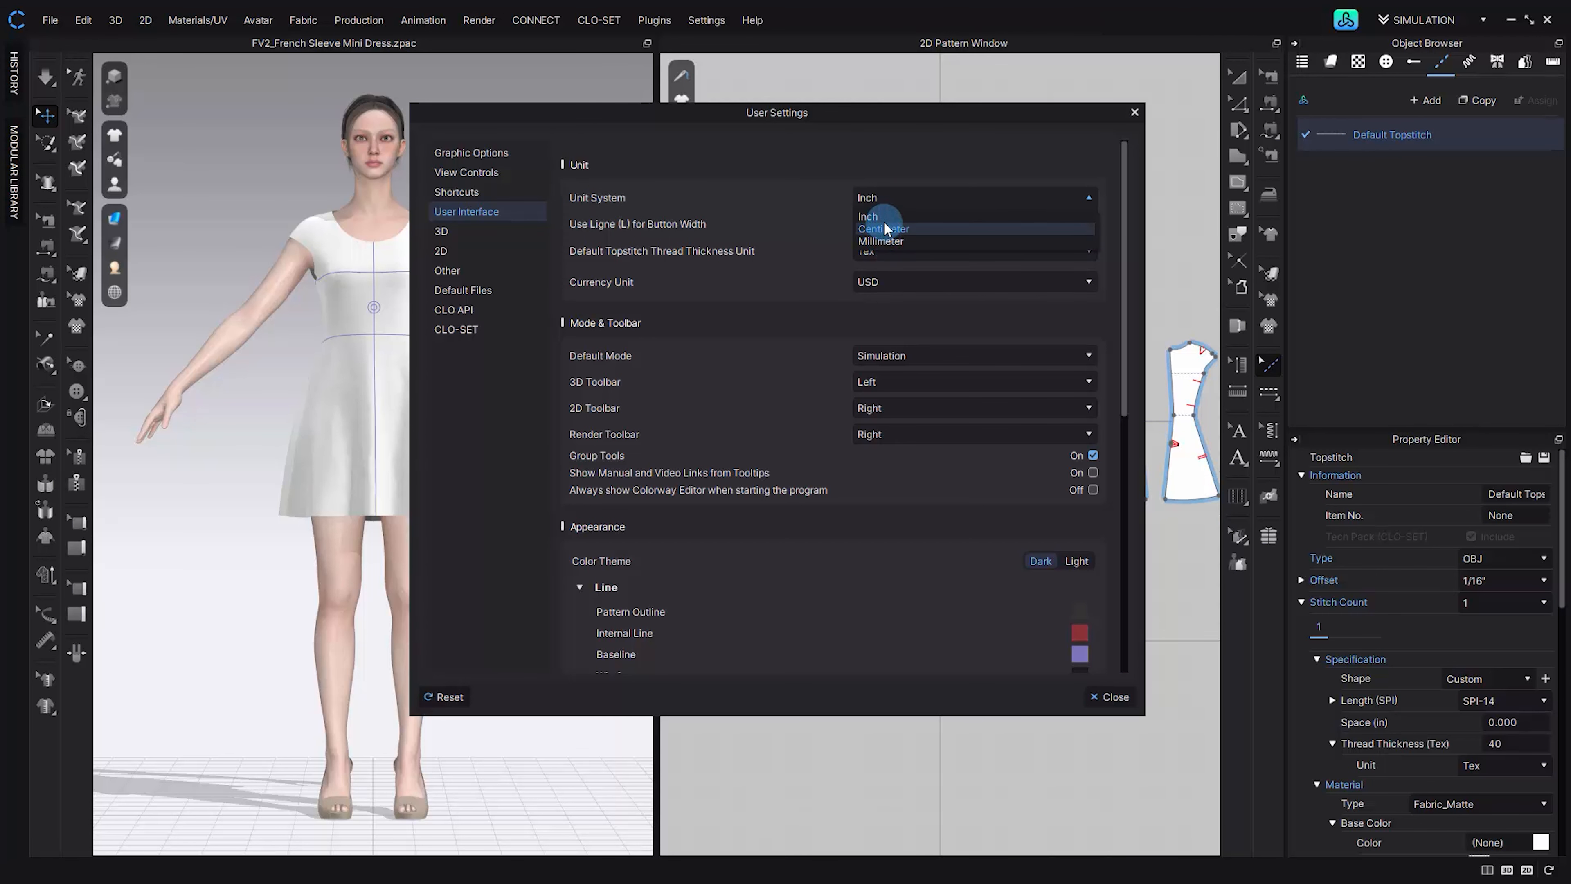
{"action": "left_click", "coordinate": [884, 218]}
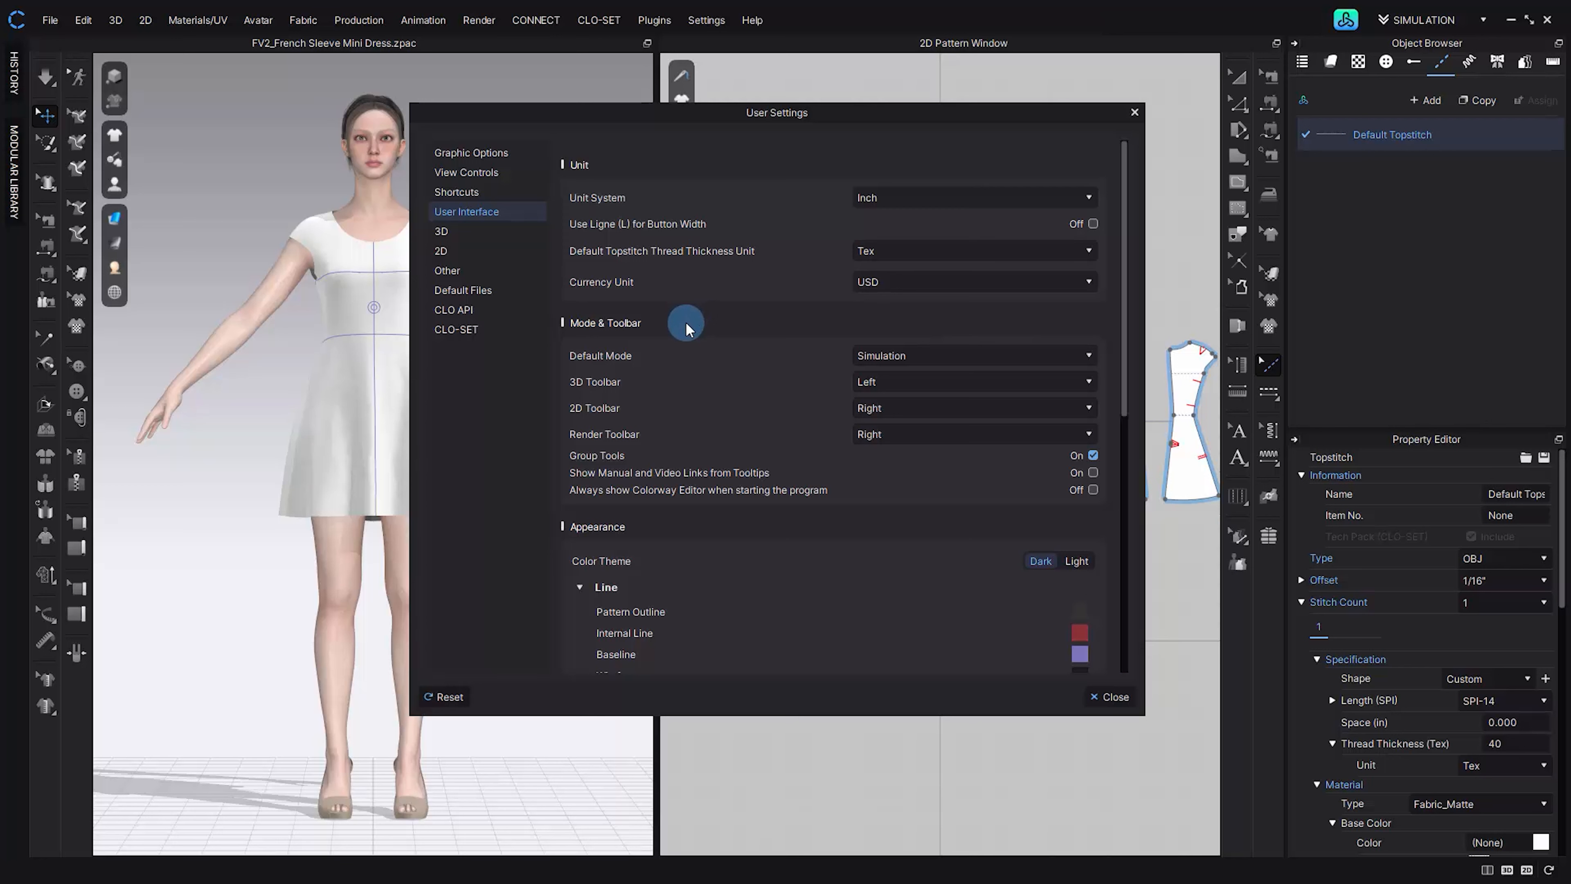
- View the position choices for the 3D Toolbar and the 2D Toolbar without changing either one
{"action": "left_click", "coordinate": [877, 380]}
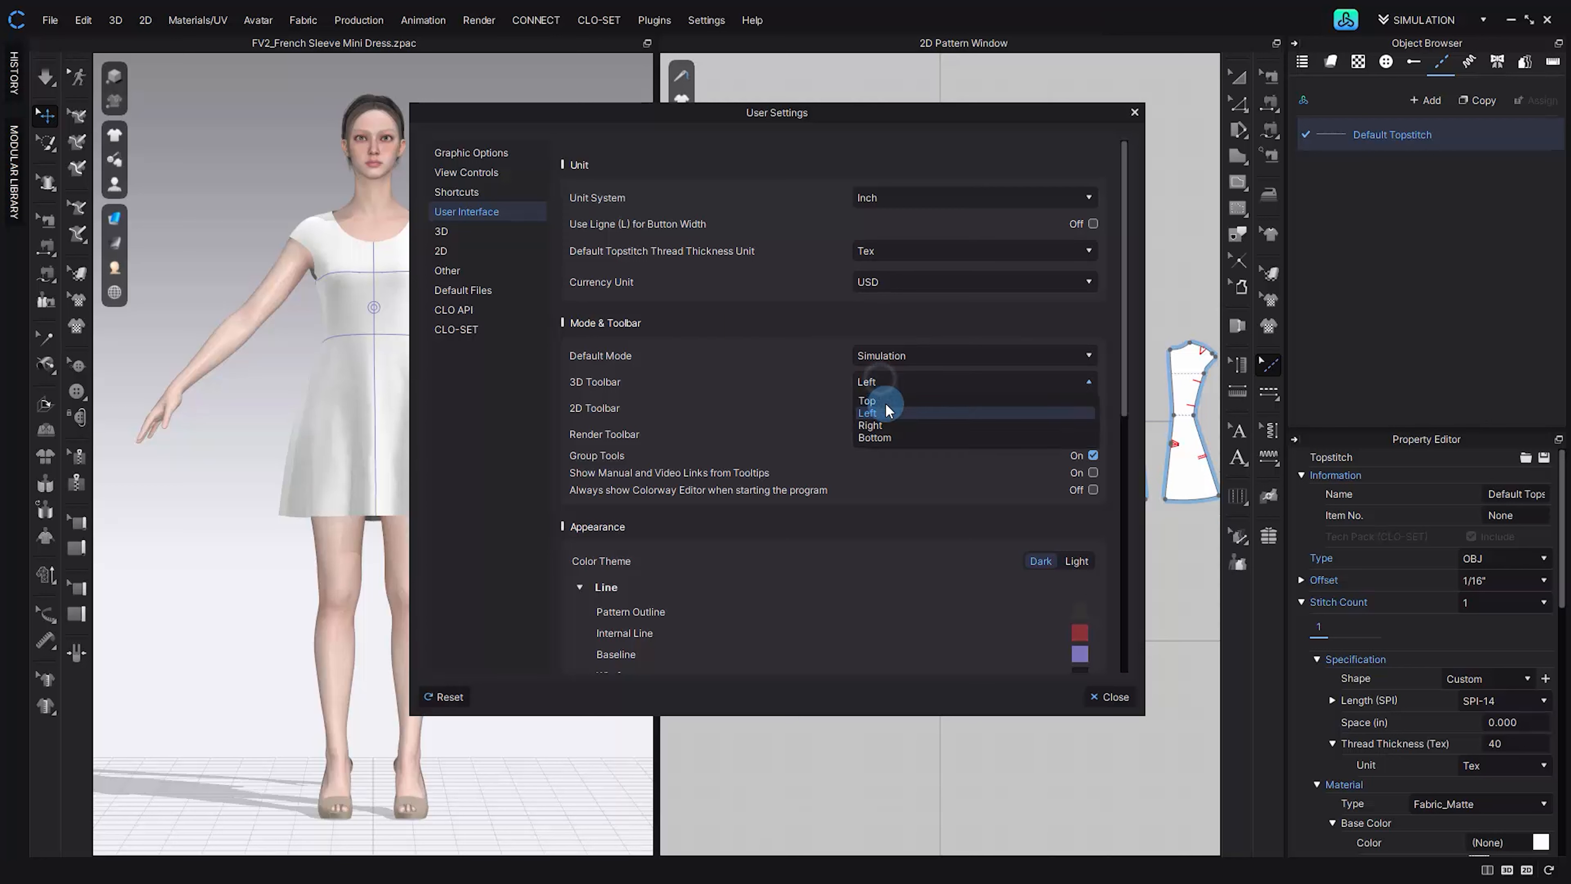
{"action": "left_click", "coordinate": [830, 397]}
{"action": "left_click", "coordinate": [872, 408]}
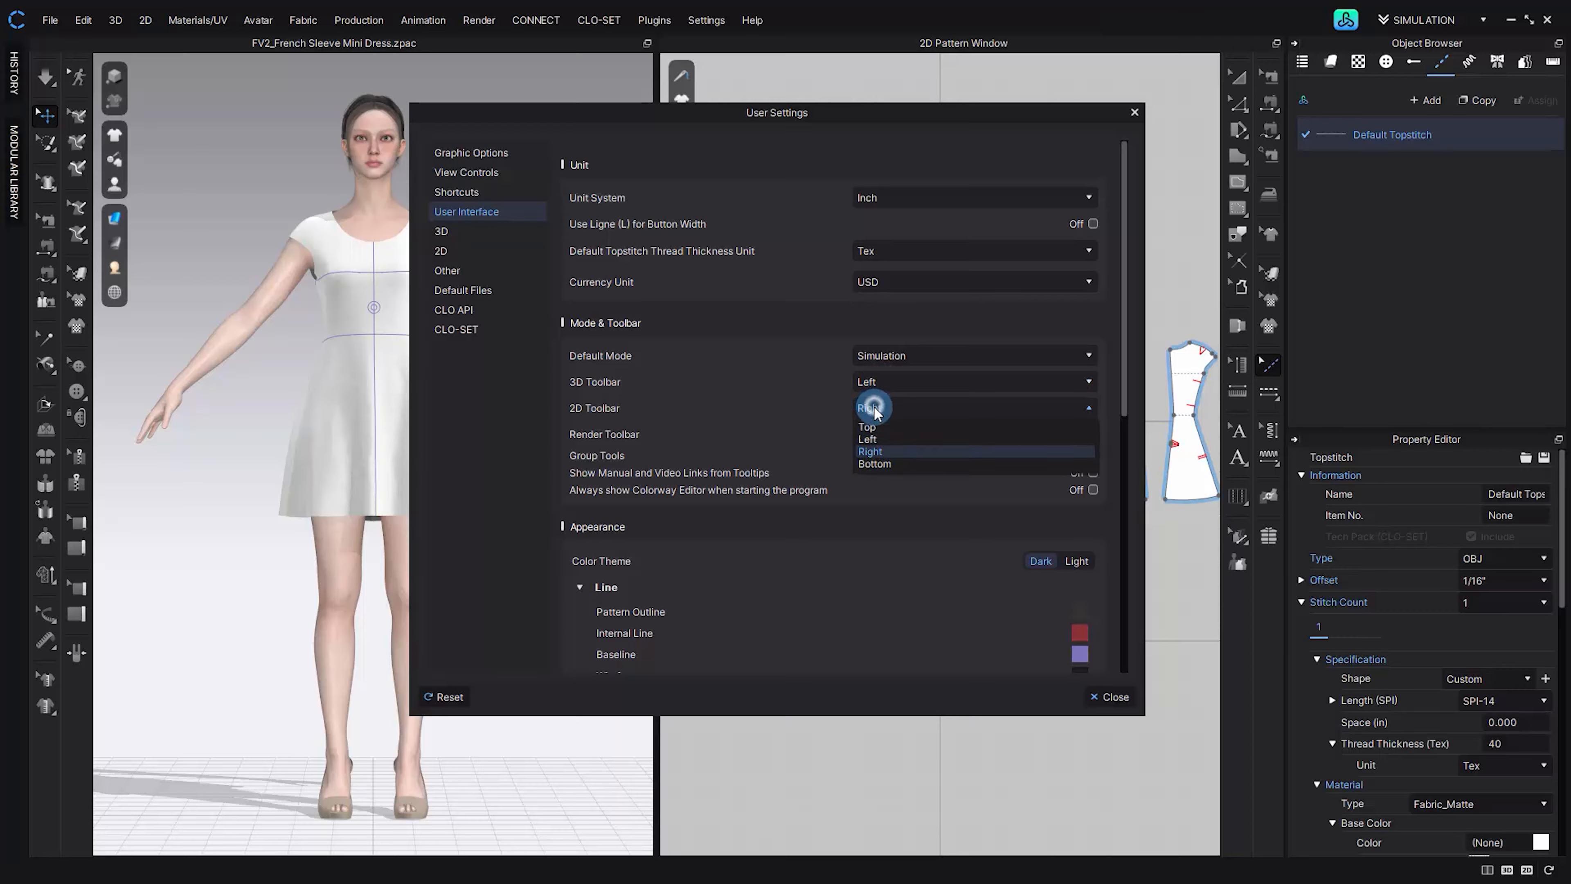
{"action": "left_click", "coordinate": [817, 427]}
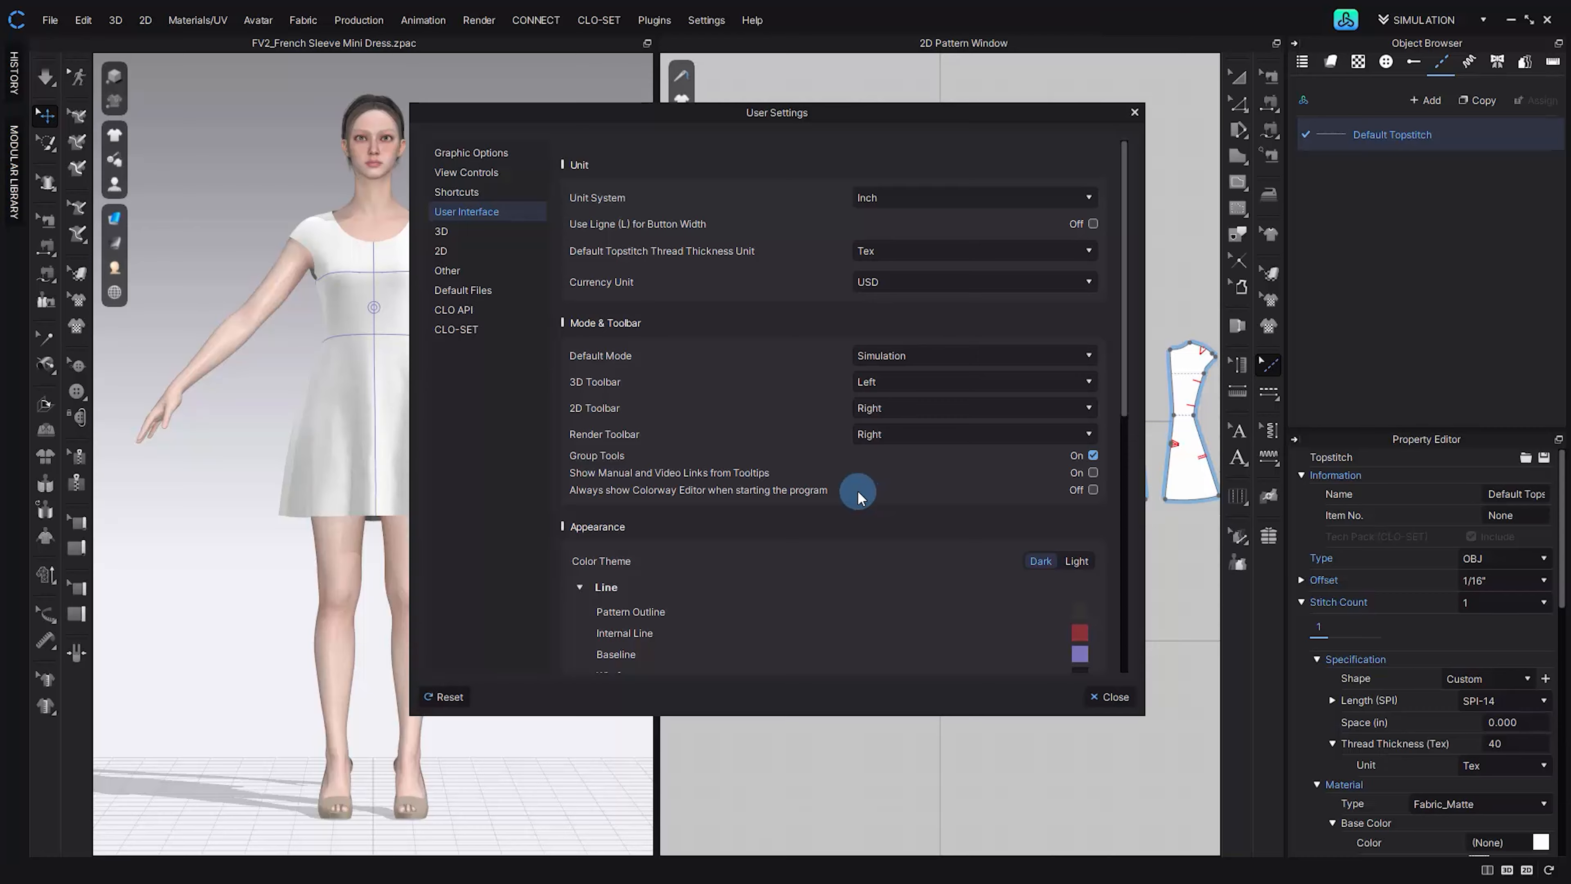
- Examine the Appearance settings for line colors and thickness, selecting the Thickness (Pixels) value
{"action": "scroll", "coordinate": [858, 495], "scroll_direction": "down", "scroll_amount": 3}
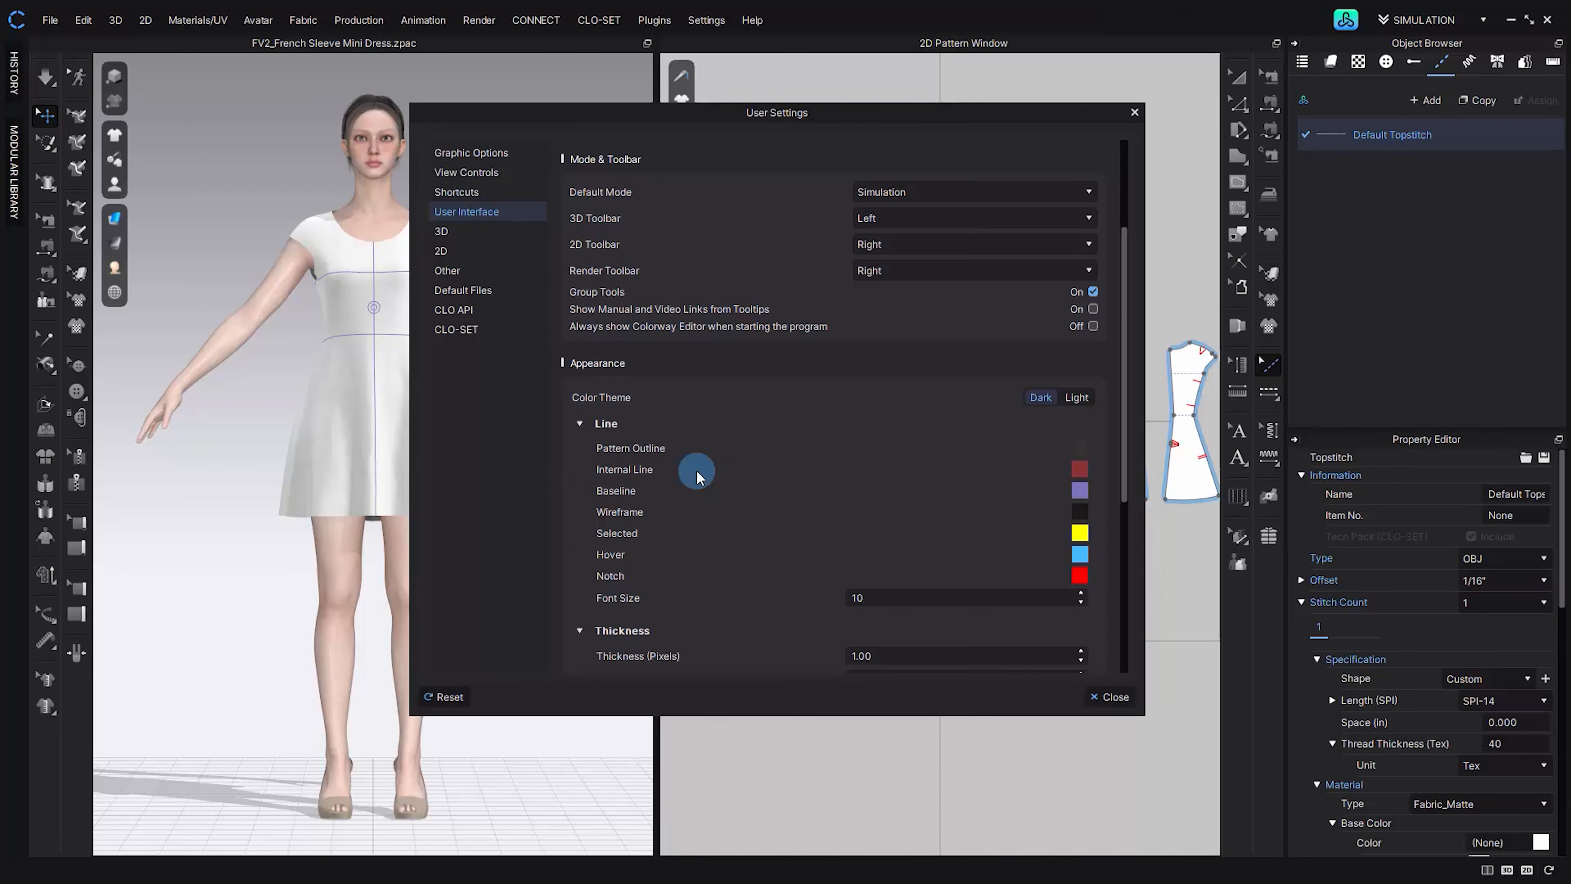
{"action": "scroll", "coordinate": [699, 471], "scroll_direction": "down", "scroll_amount": 2}
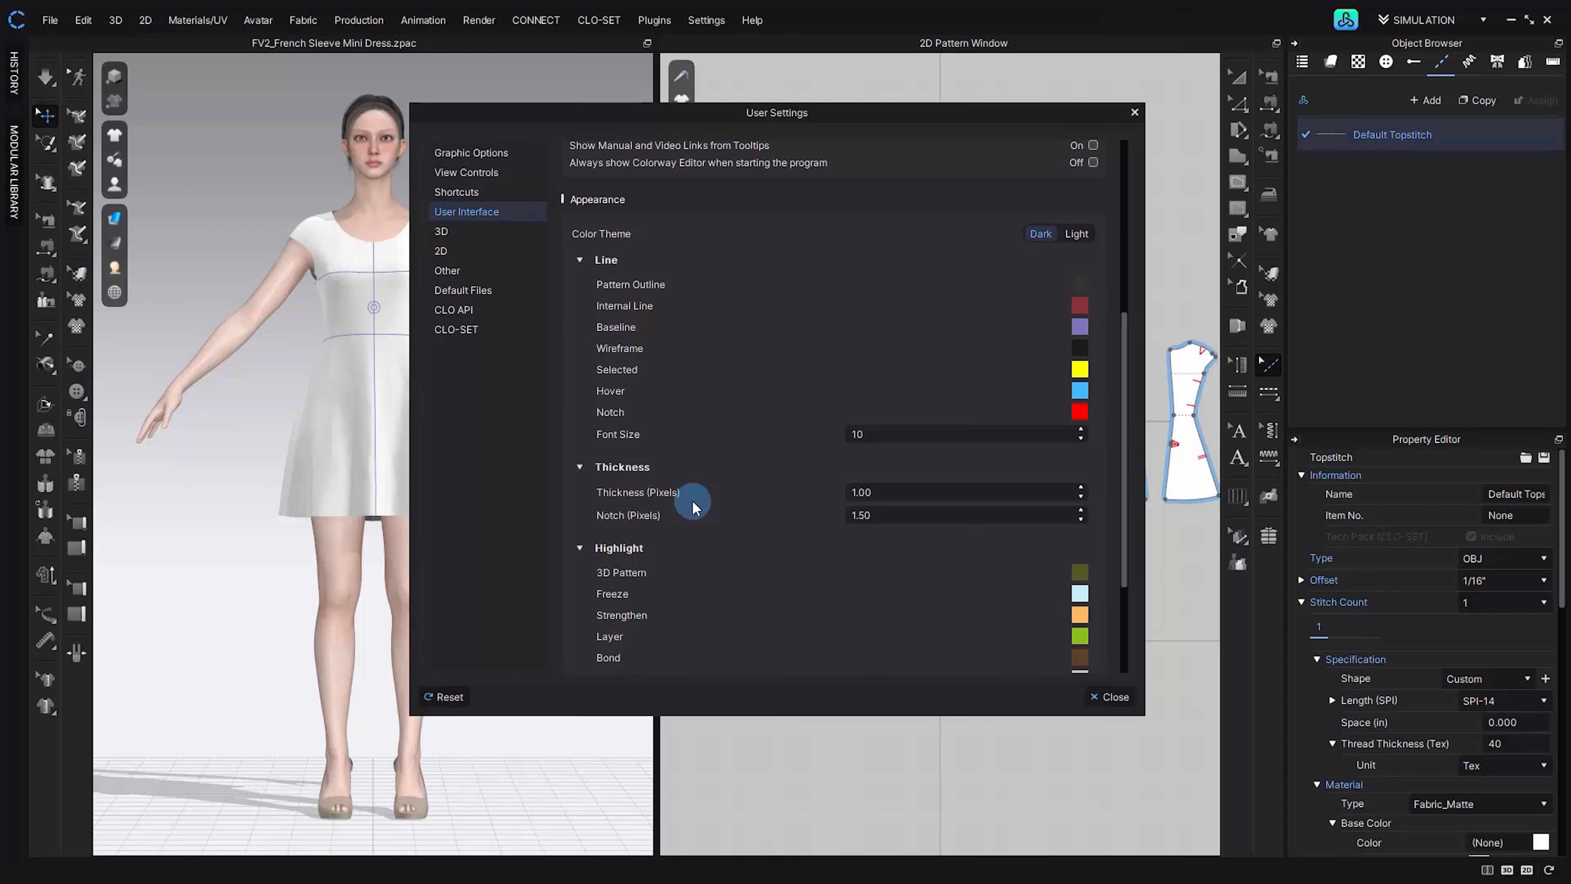
{"action": "double_click", "coordinate": [888, 491]}
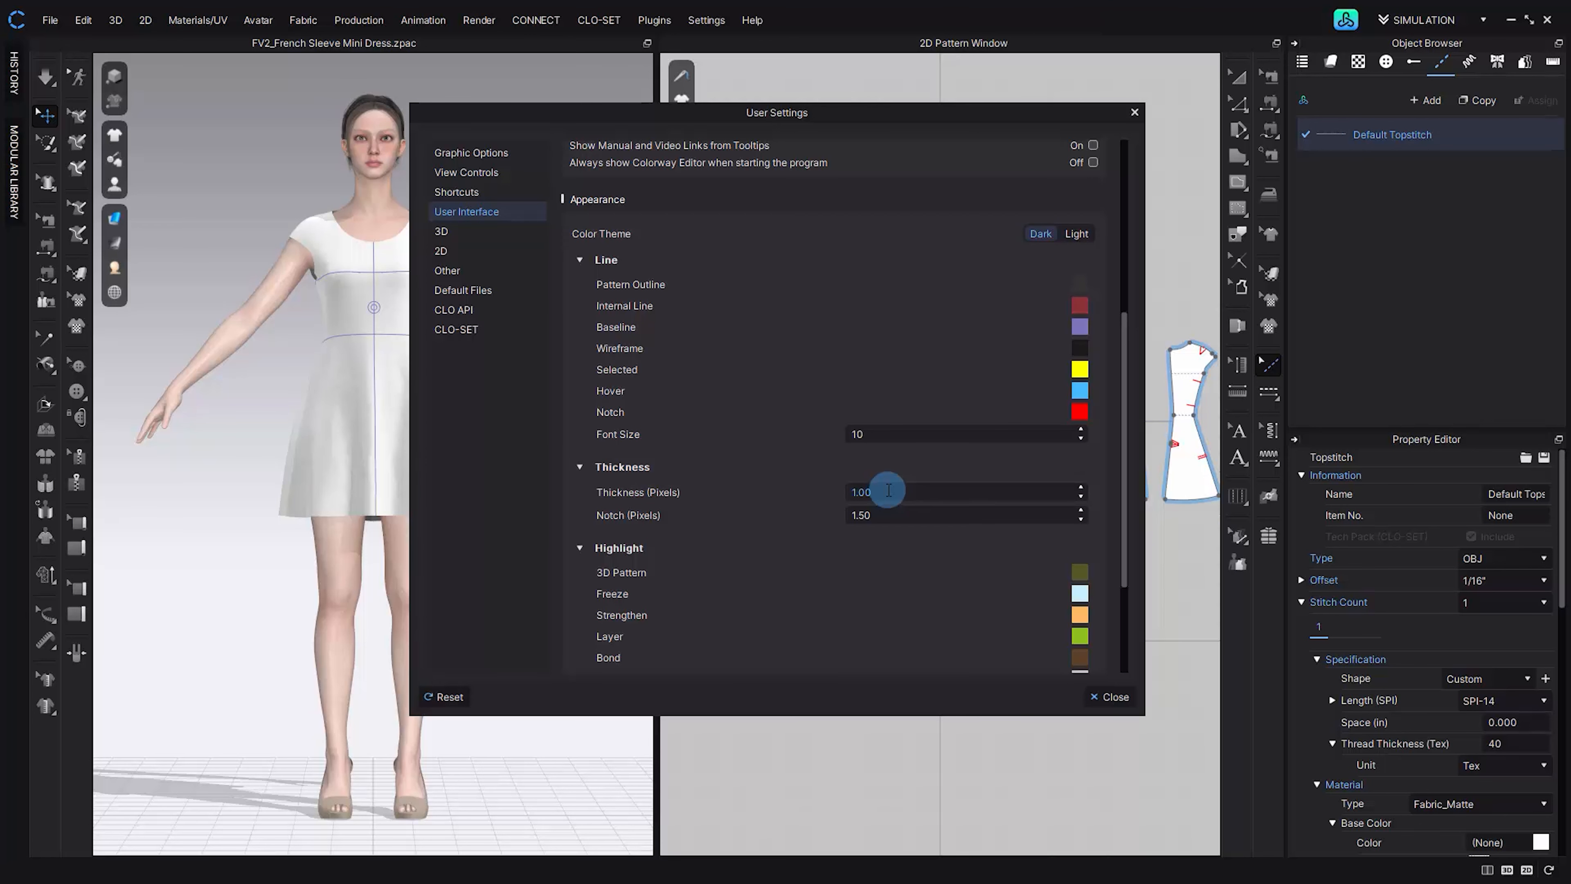
- Examine the Default Files settings down to the Auto Save time interval and file path
{"action": "left_click", "coordinate": [479, 296]}
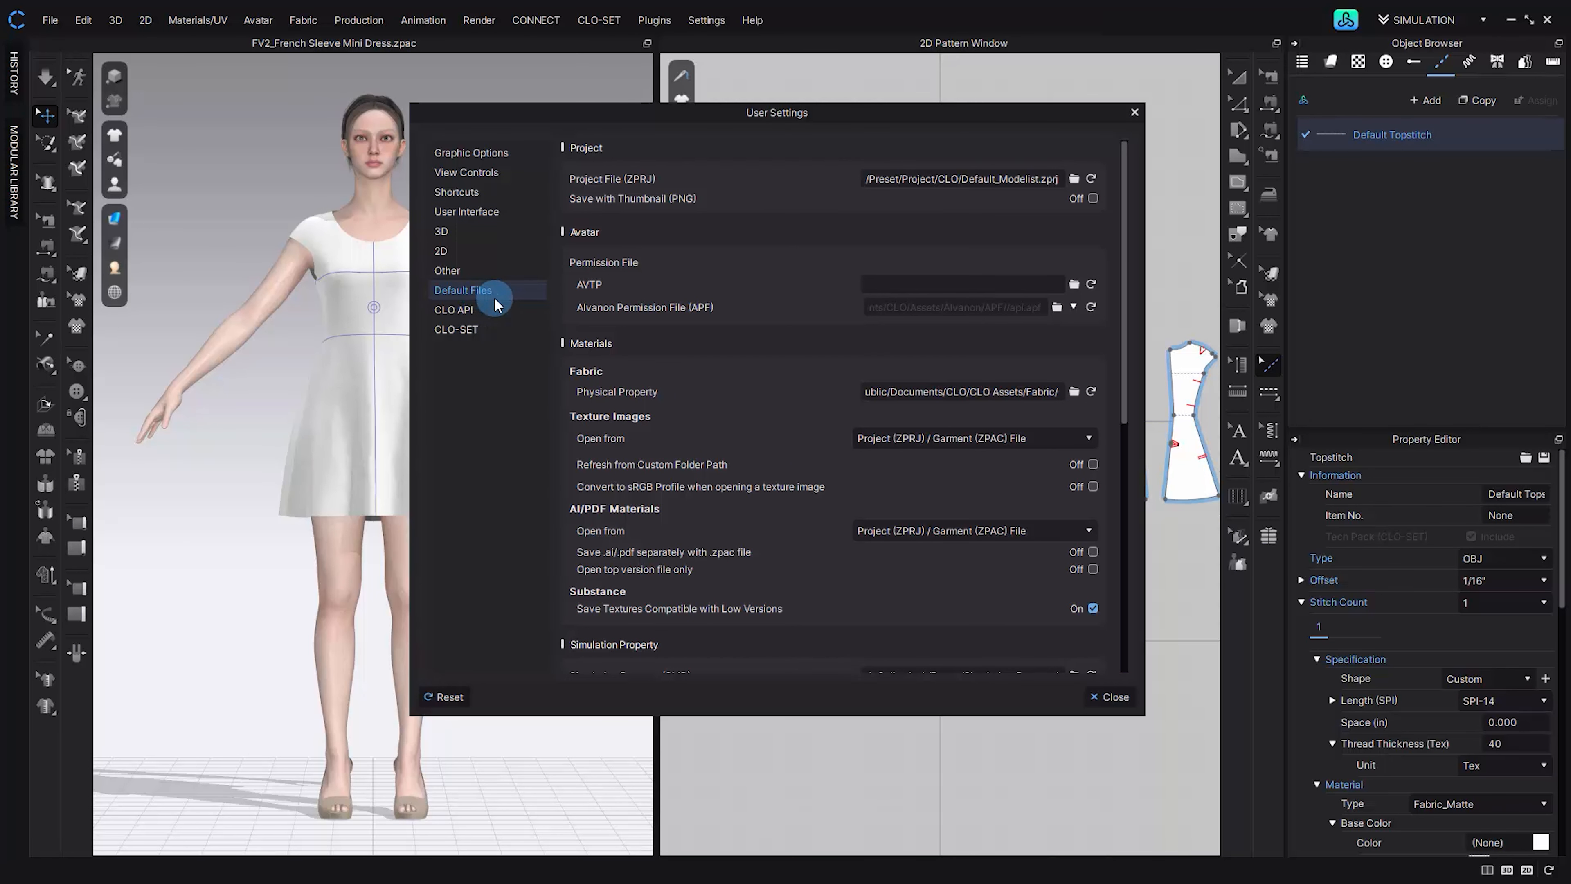
{"action": "scroll", "coordinate": [649, 331], "scroll_direction": "down", "scroll_amount": 3}
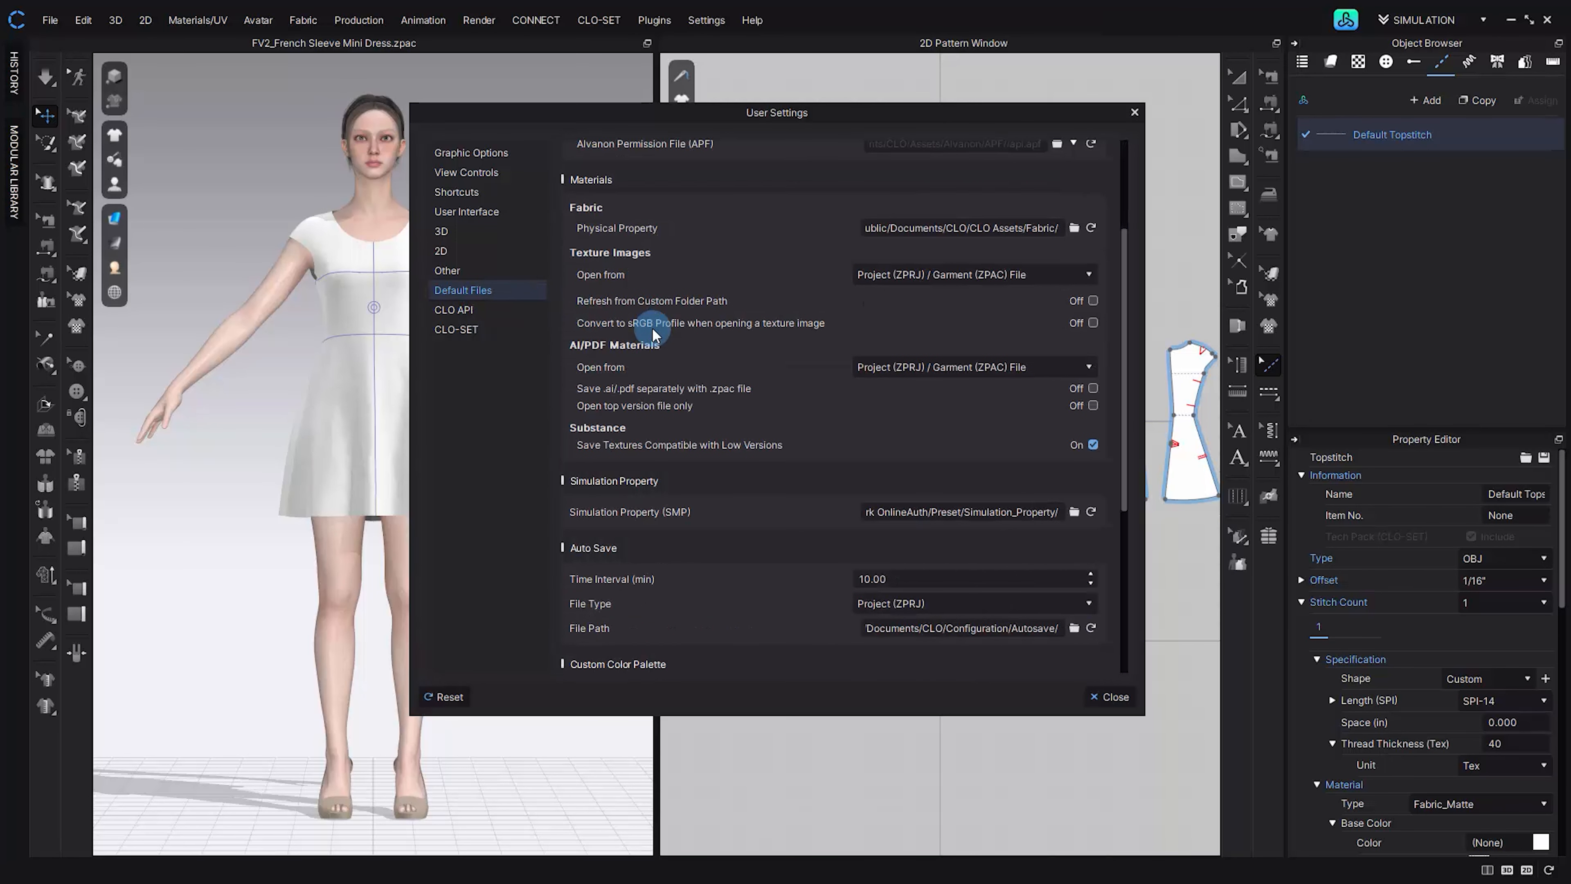
{"action": "scroll", "coordinate": [652, 334], "scroll_direction": "down", "scroll_amount": 3}
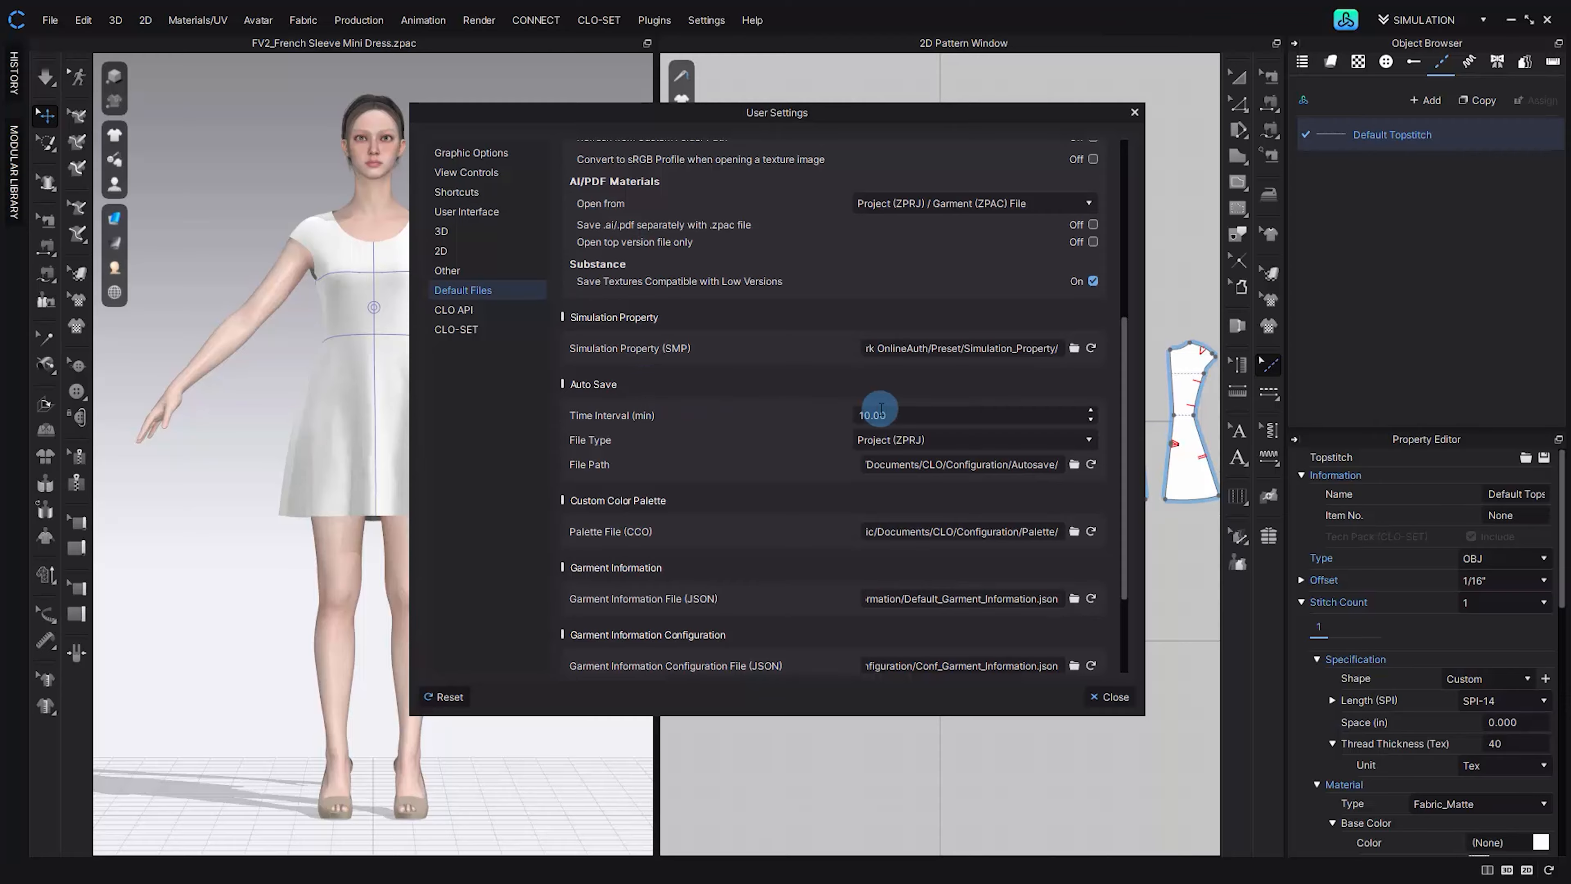
{"action": "left_click", "coordinate": [910, 410]}
{"action": "left_click", "coordinate": [938, 464]}
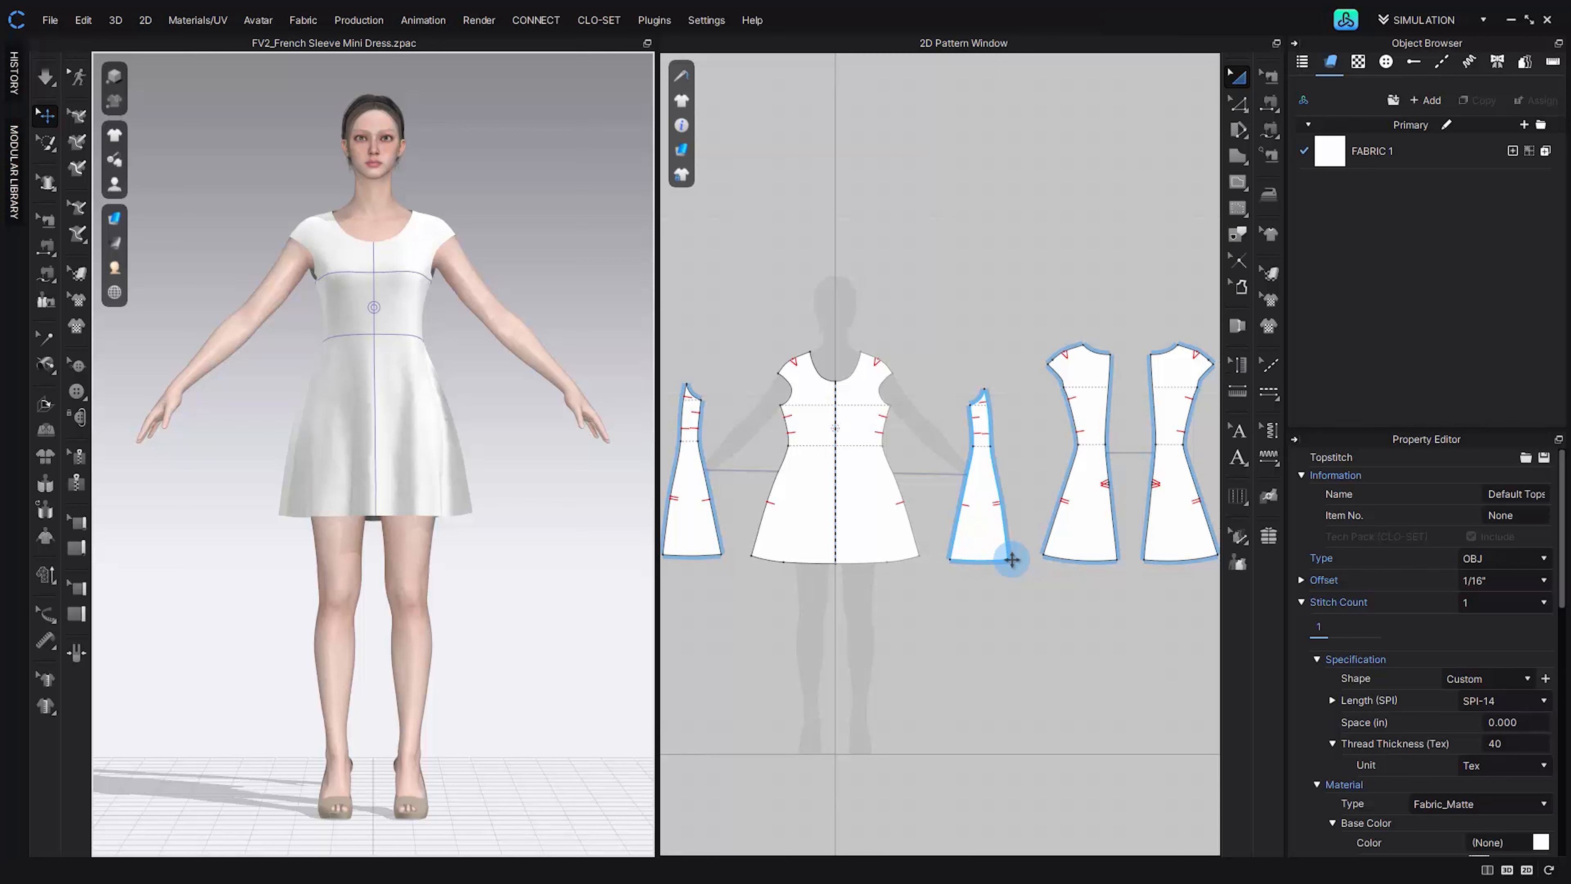
- Pan and zoom the 2D Pattern Window out and in, and fit all patterns with Zoom Extents All
{"action": "mouse_move", "coordinate": [1048, 529]}
{"action": "middle_mouse_down"}
{"action": "mouse_move", "coordinate": [1009, 544]}
{"action": "mouse_move", "coordinate": [861, 517]}
{"action": "mouse_move", "coordinate": [859, 397]}
{"action": "mouse_move", "coordinate": [1031, 365]}
{"action": "mouse_move", "coordinate": [1109, 515]}
{"action": "mouse_move", "coordinate": [975, 569]}
{"action": "mouse_move", "coordinate": [984, 437]}
{"action": "mouse_move", "coordinate": [1062, 491]}
{"action": "mouse_move", "coordinate": [1048, 534]}
{"action": "middle_mouse_up"}
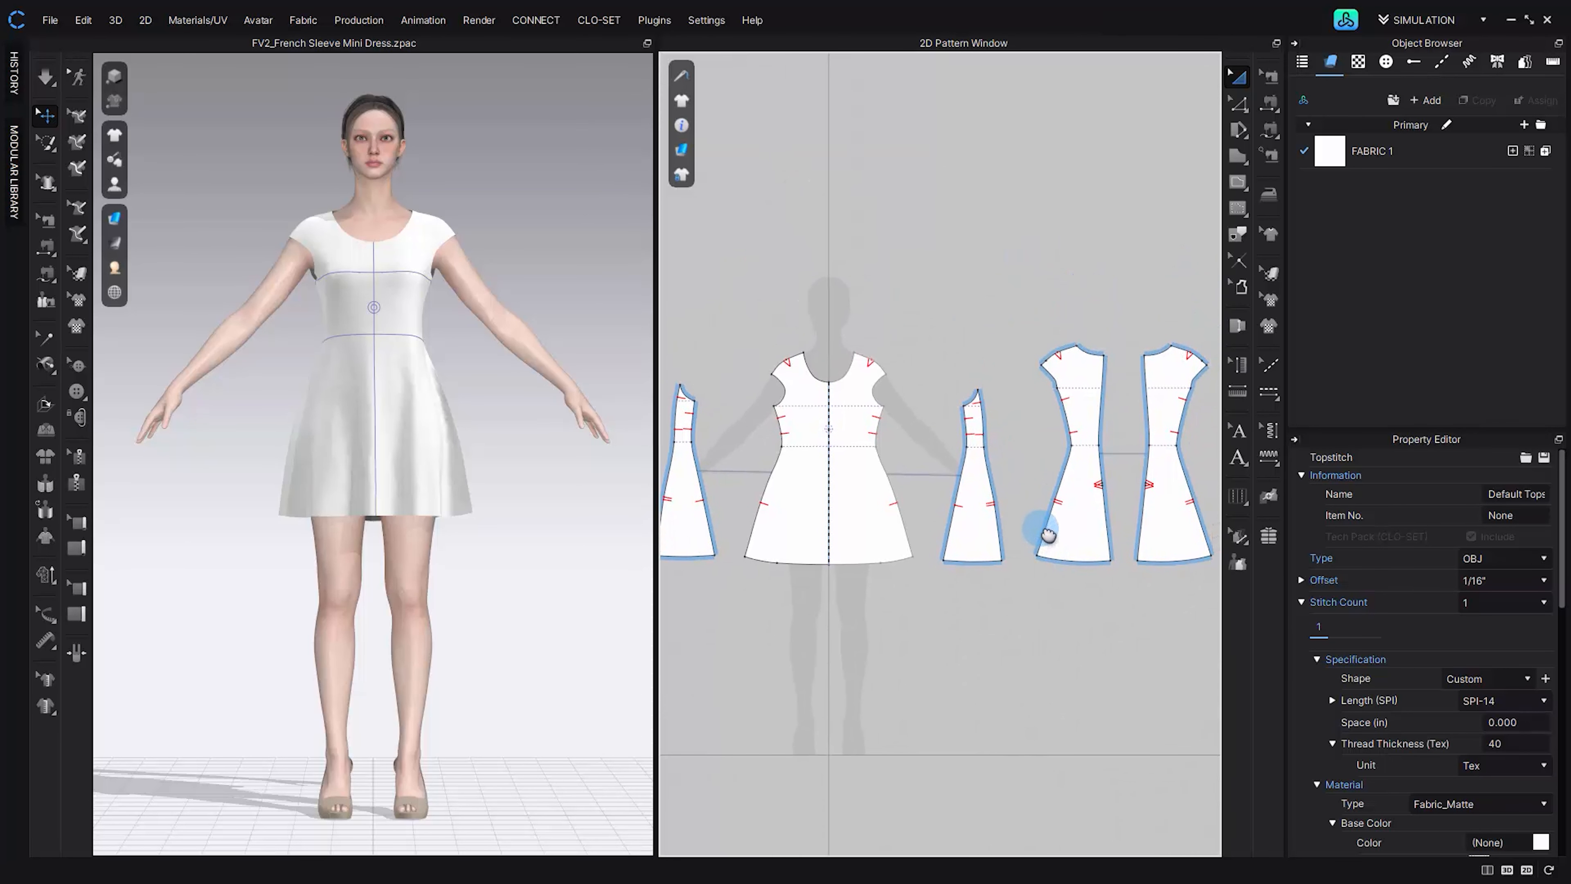
{"action": "scroll", "coordinate": [1048, 534], "scroll_direction": "down", "scroll_amount": 5}
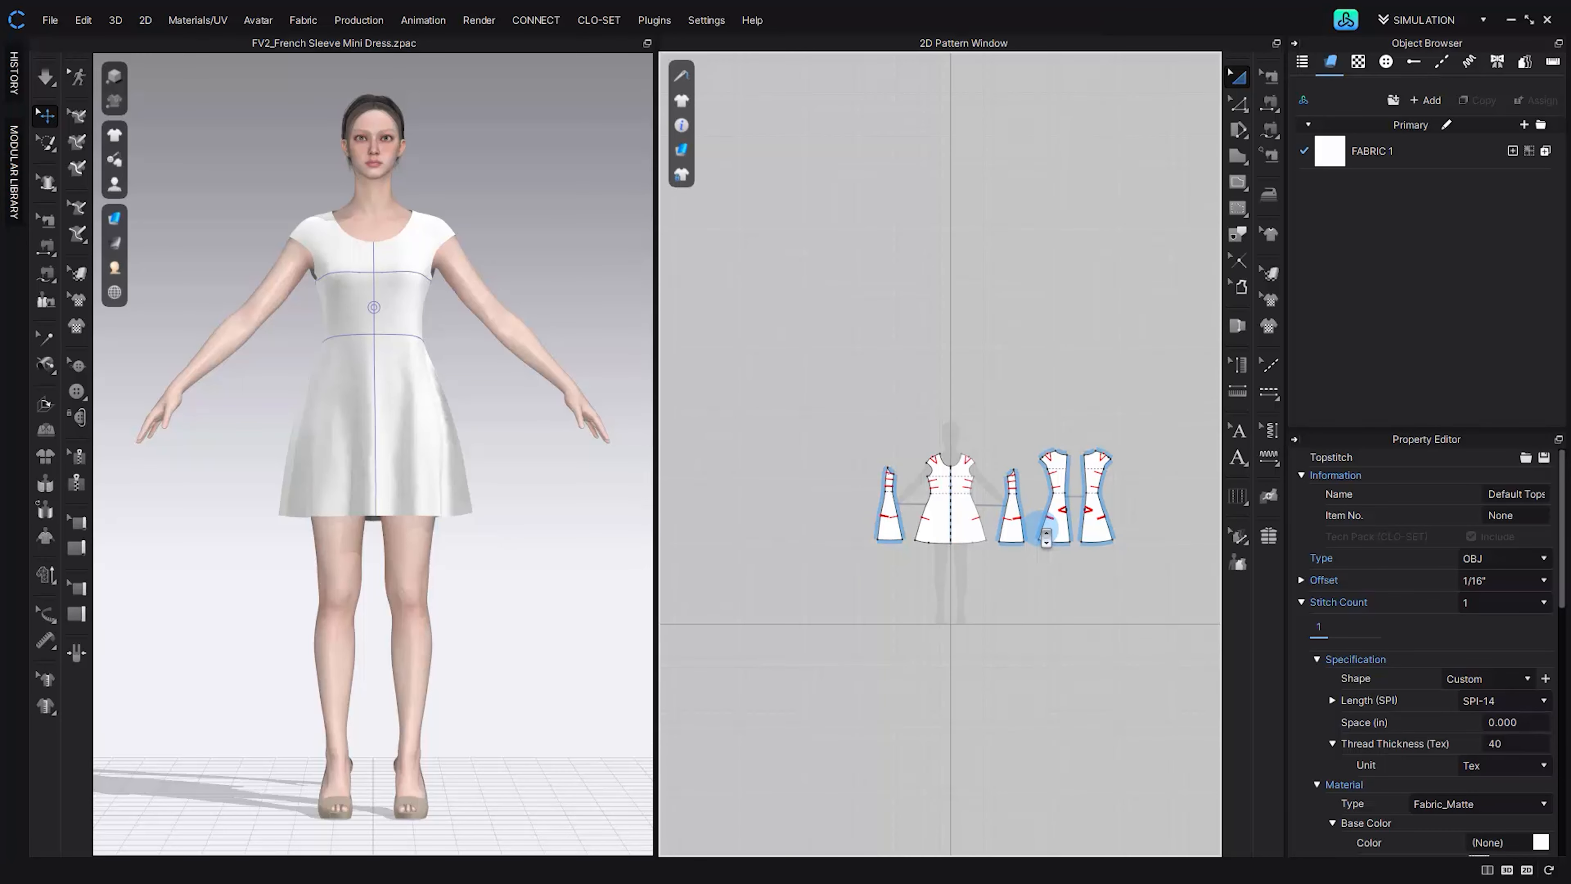
{"action": "scroll", "coordinate": [1046, 536], "scroll_direction": "up", "scroll_amount": 8}
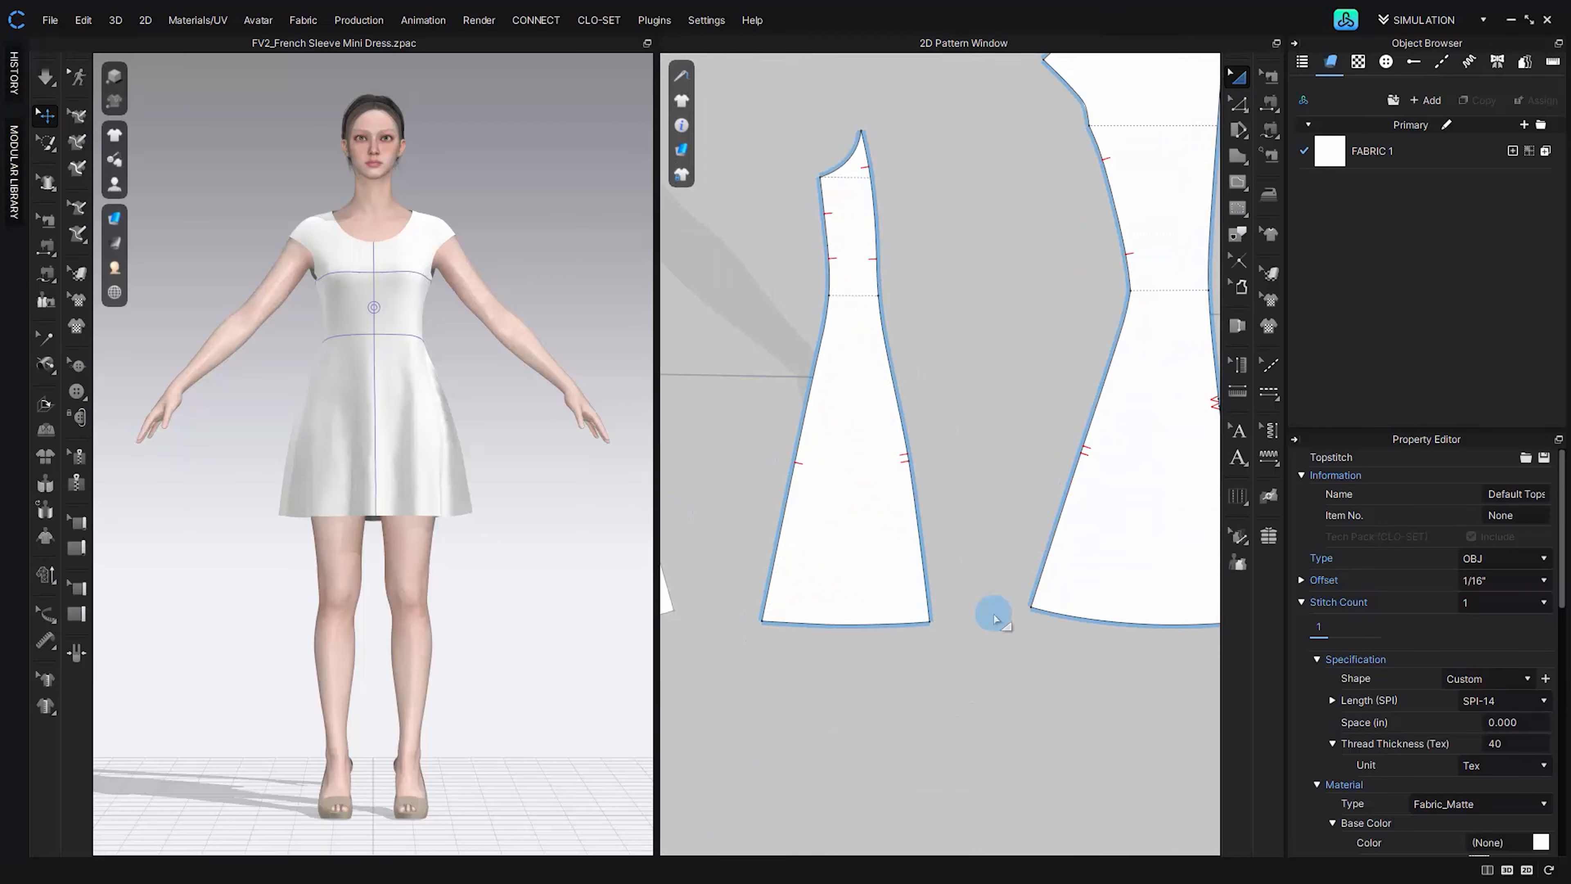
{"action": "right_click", "coordinate": [1012, 506]}
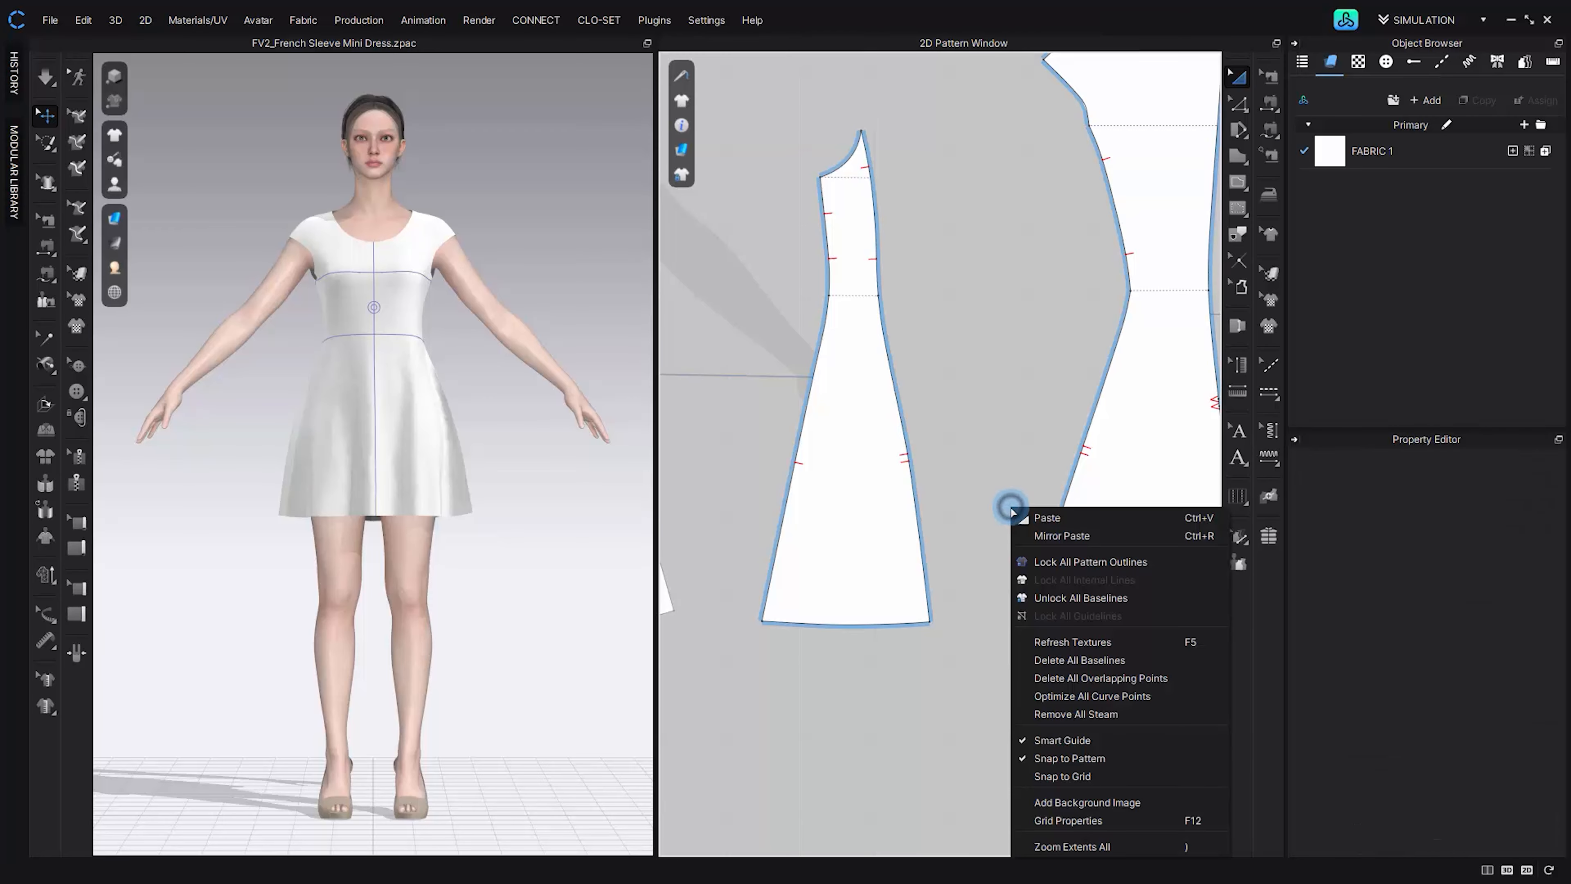
{"action": "left_click", "coordinate": [1068, 843]}
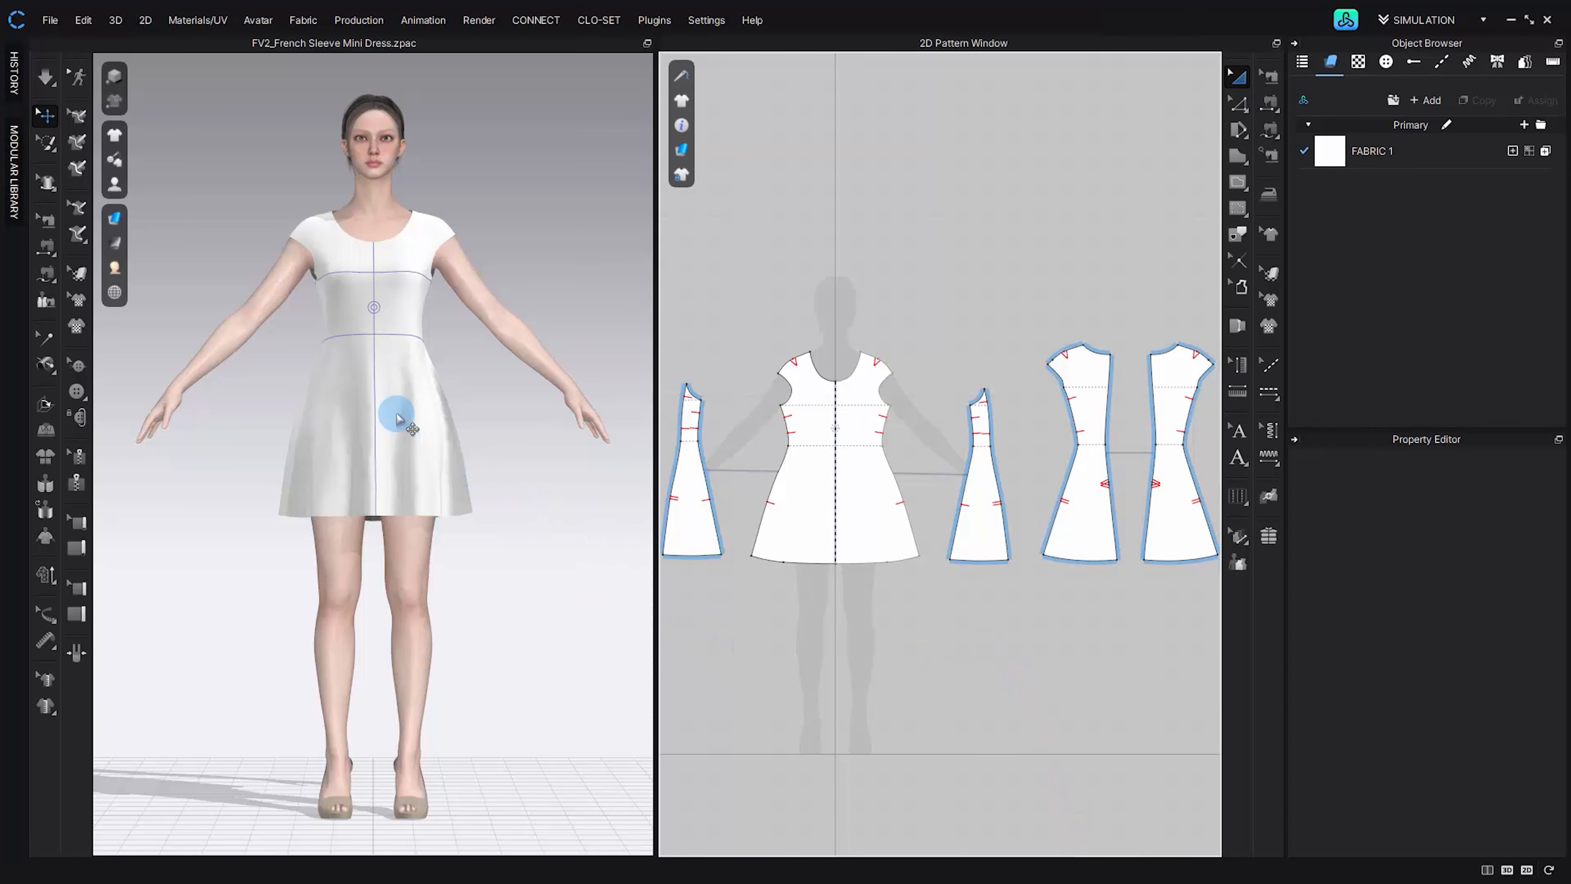
- Pan, zoom and rotate the view of the dressed avatar in the 3D window, and refit it with Zoom Extents All
{"action": "left_click", "coordinate": [378, 352]}
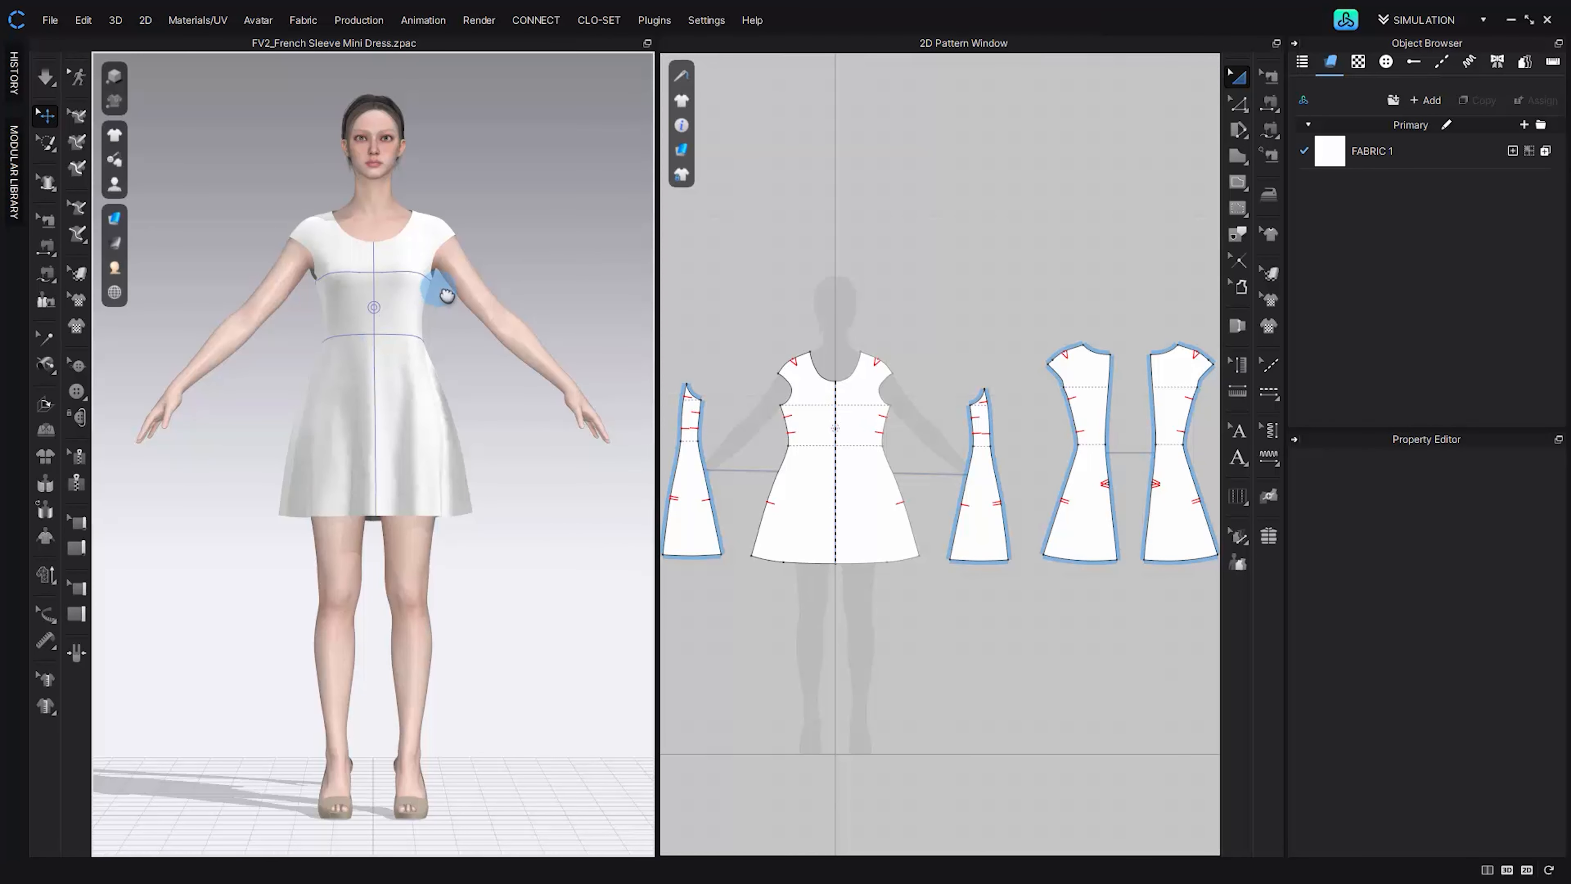
{"action": "middle_click_drag", "start_coordinate": [438, 299], "coordinate": [383, 372]}
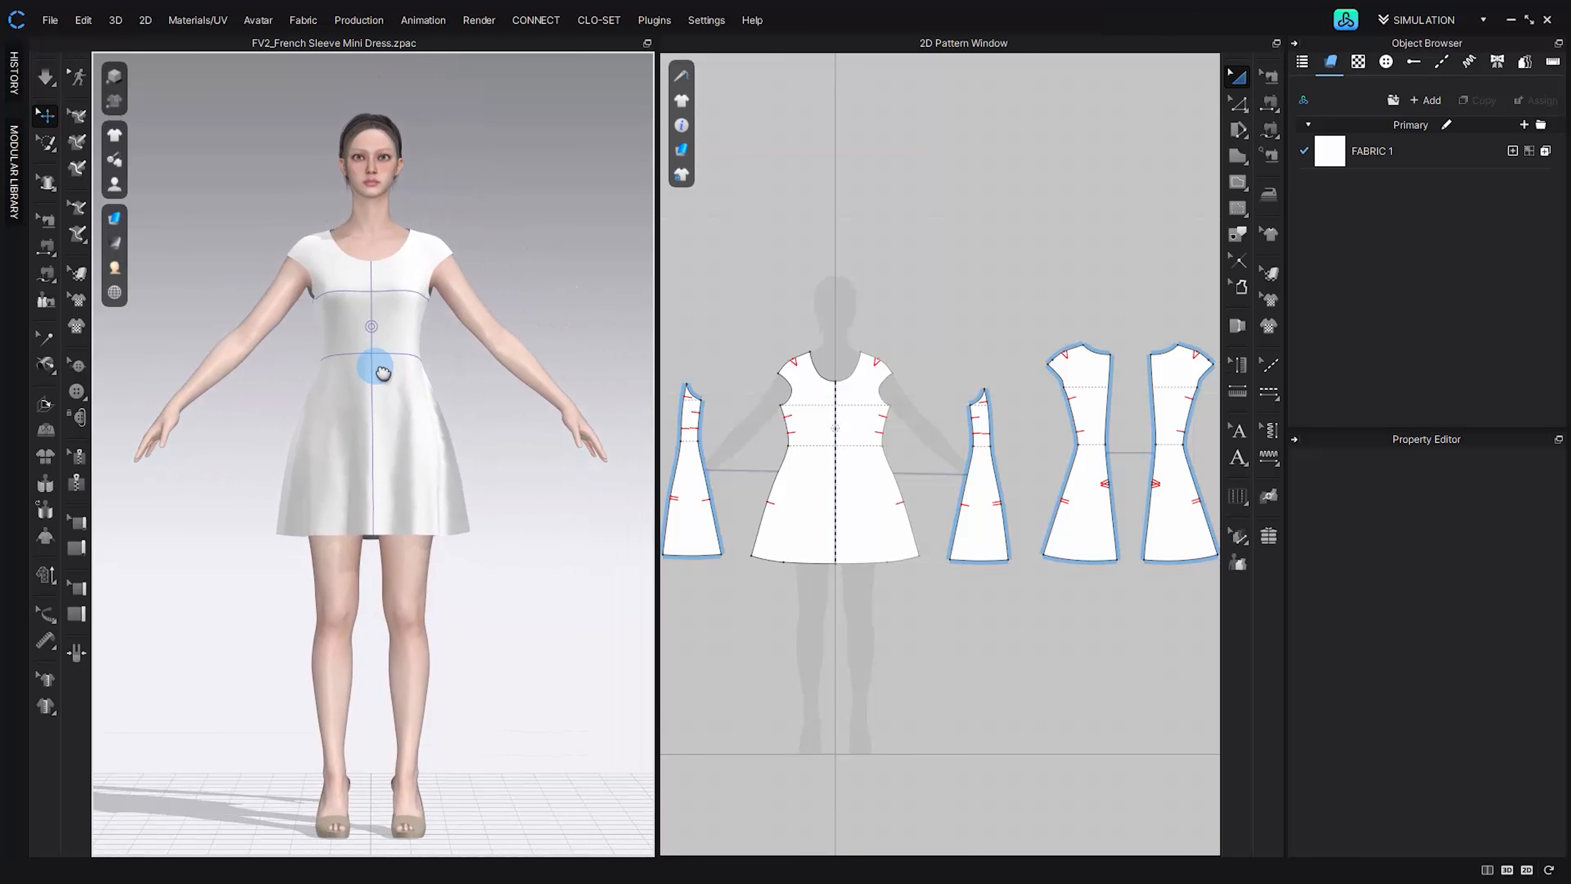
{"action": "scroll", "coordinate": [383, 372], "scroll_direction": "down", "scroll_amount": 5}
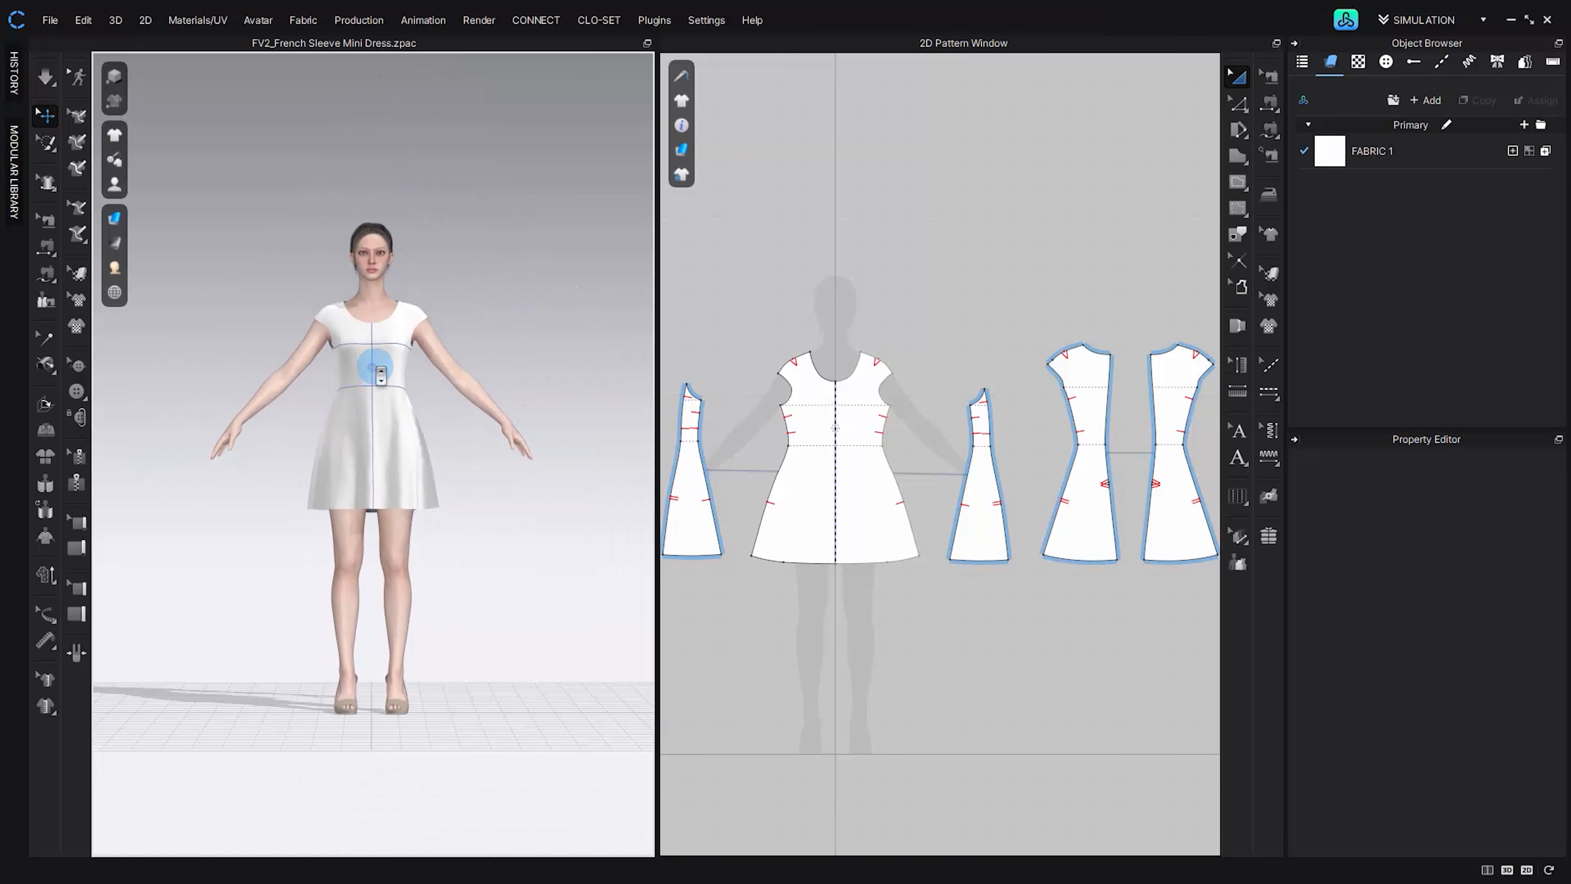
{"action": "scroll", "coordinate": [381, 374], "scroll_direction": "up", "scroll_amount": 6}
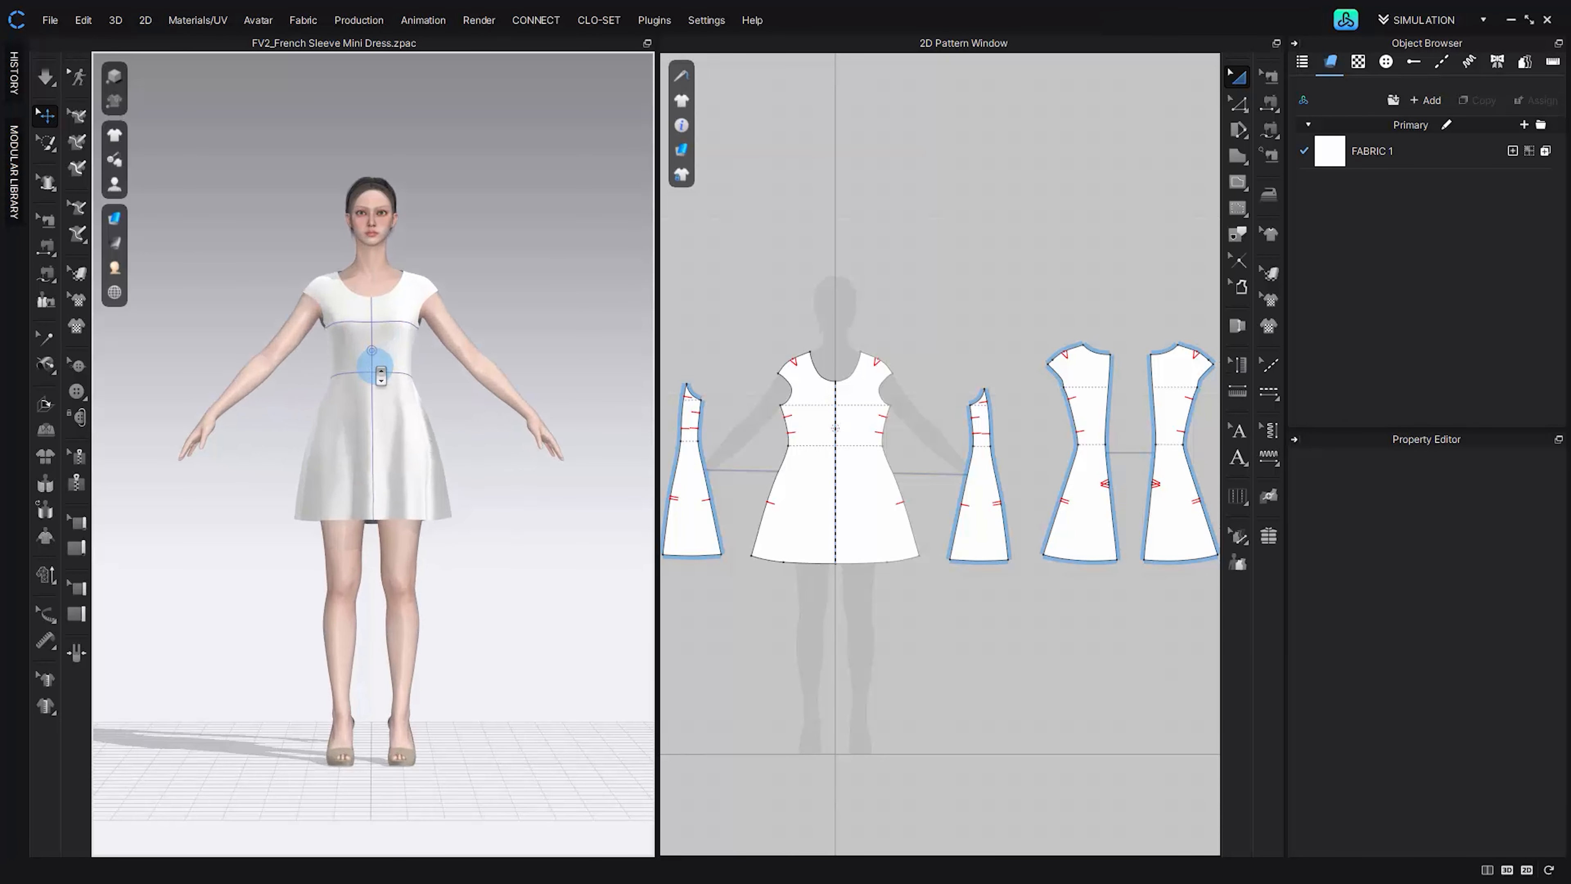
{"action": "scroll", "coordinate": [381, 379], "scroll_direction": "up", "scroll_amount": 3}
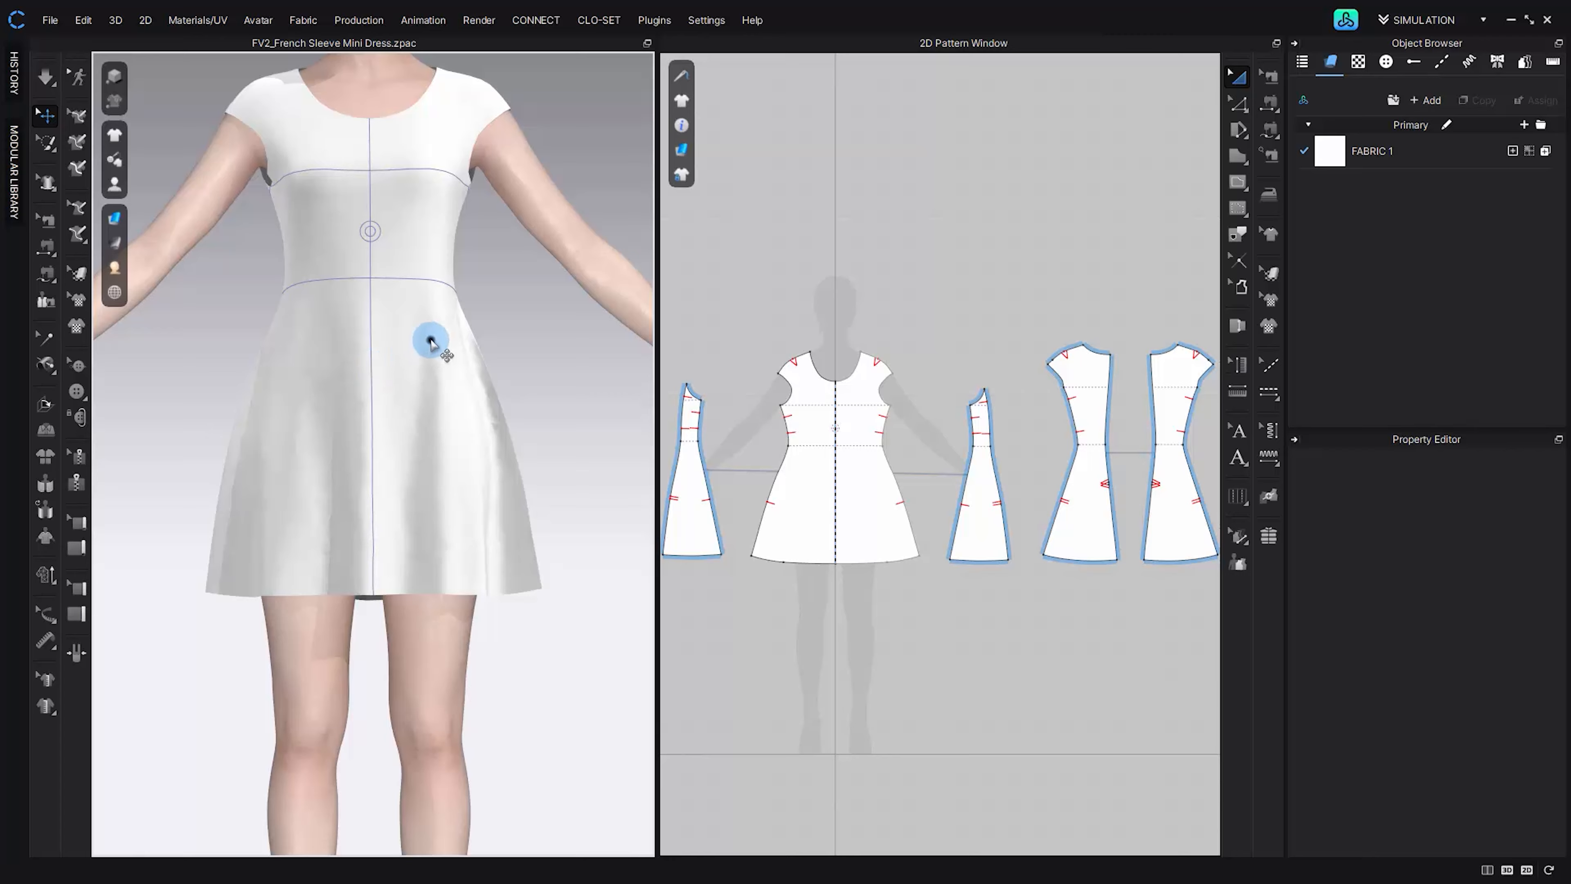
{"action": "mouse_move", "coordinate": [424, 346]}
{"action": "right_mouse_down"}
{"action": "mouse_move", "coordinate": [305, 365]}
{"action": "mouse_move", "coordinate": [256, 287]}
{"action": "mouse_move", "coordinate": [414, 260]}
{"action": "mouse_move", "coordinate": [548, 309]}
{"action": "mouse_move", "coordinate": [628, 442]}
{"action": "mouse_move", "coordinate": [733, 515]}
{"action": "mouse_move", "coordinate": [888, 386]}
{"action": "mouse_move", "coordinate": [761, 293]}
{"action": "mouse_move", "coordinate": [396, 355]}
{"action": "mouse_move", "coordinate": [425, 349]}
{"action": "right_mouse_up"}
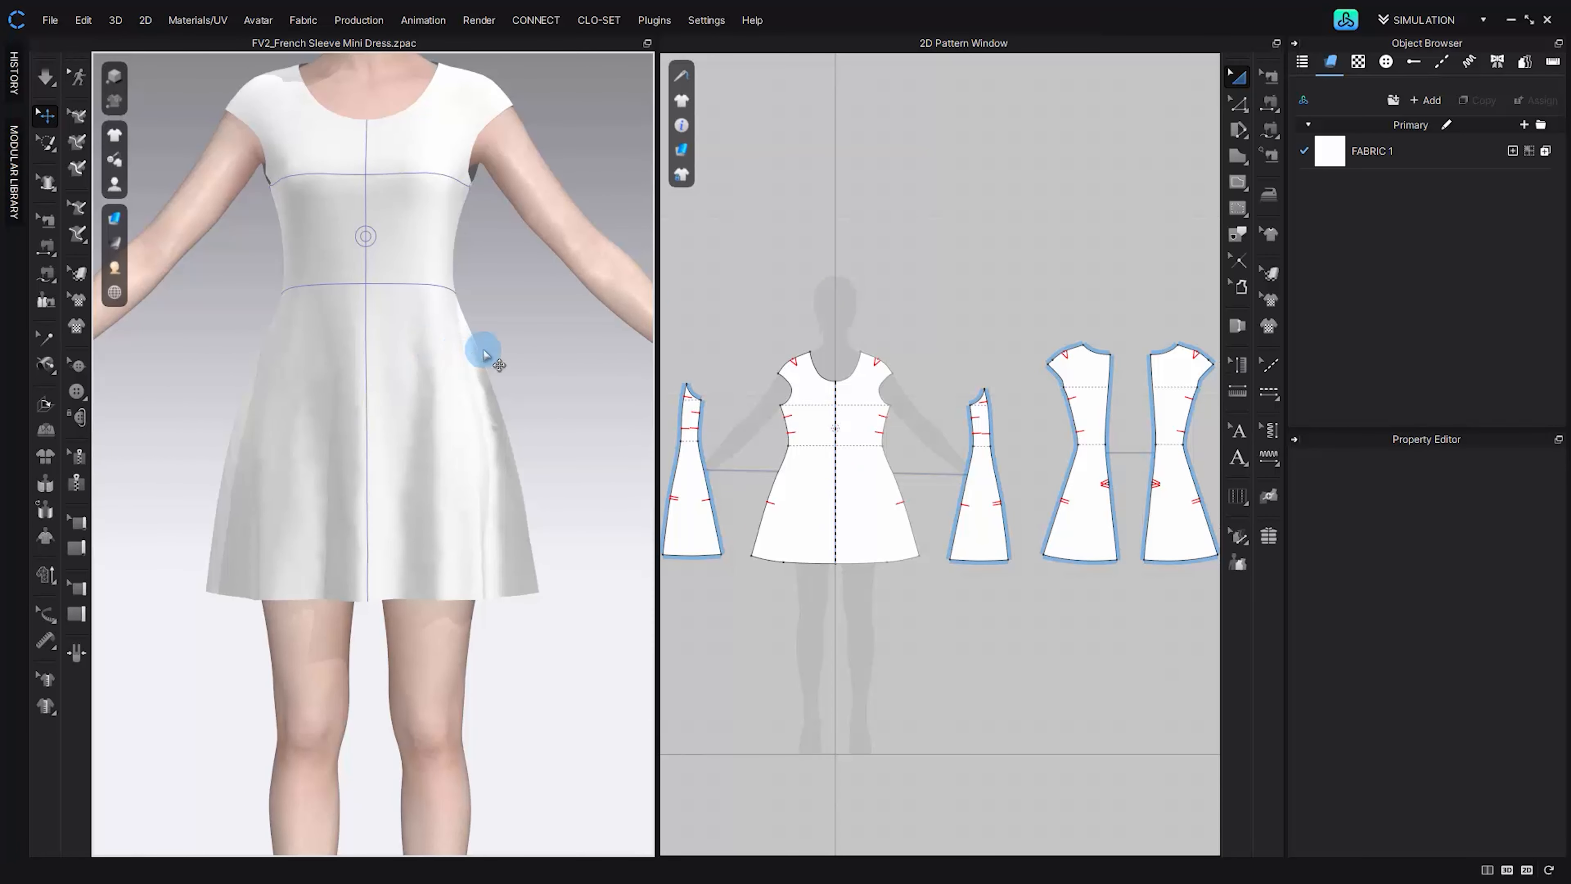
{"action": "right_click", "coordinate": [557, 320]}
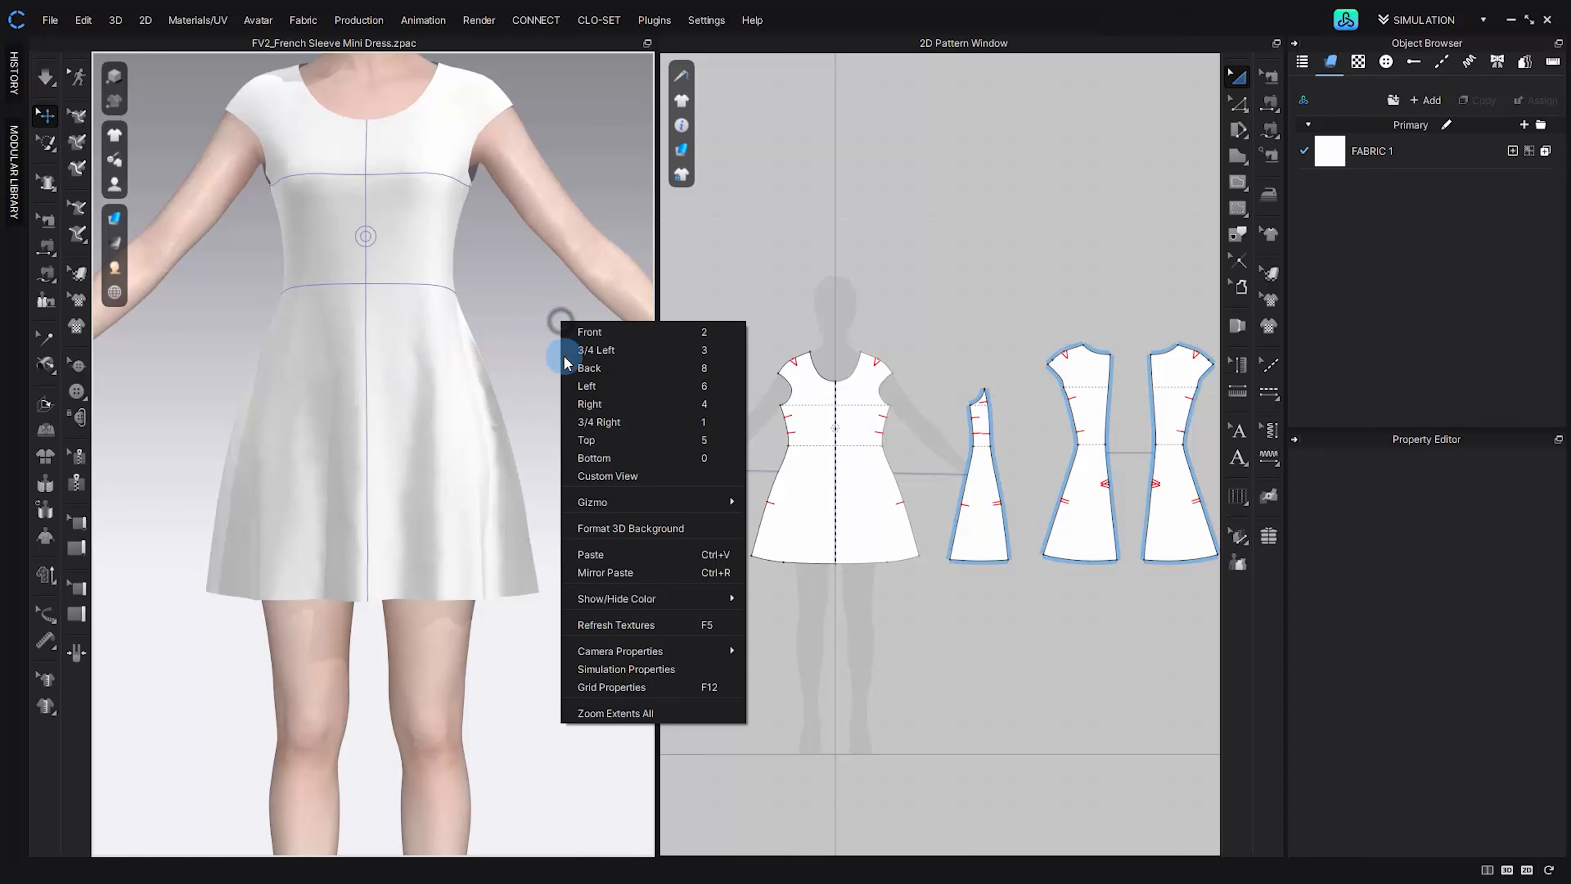
{"action": "left_click", "coordinate": [618, 706]}
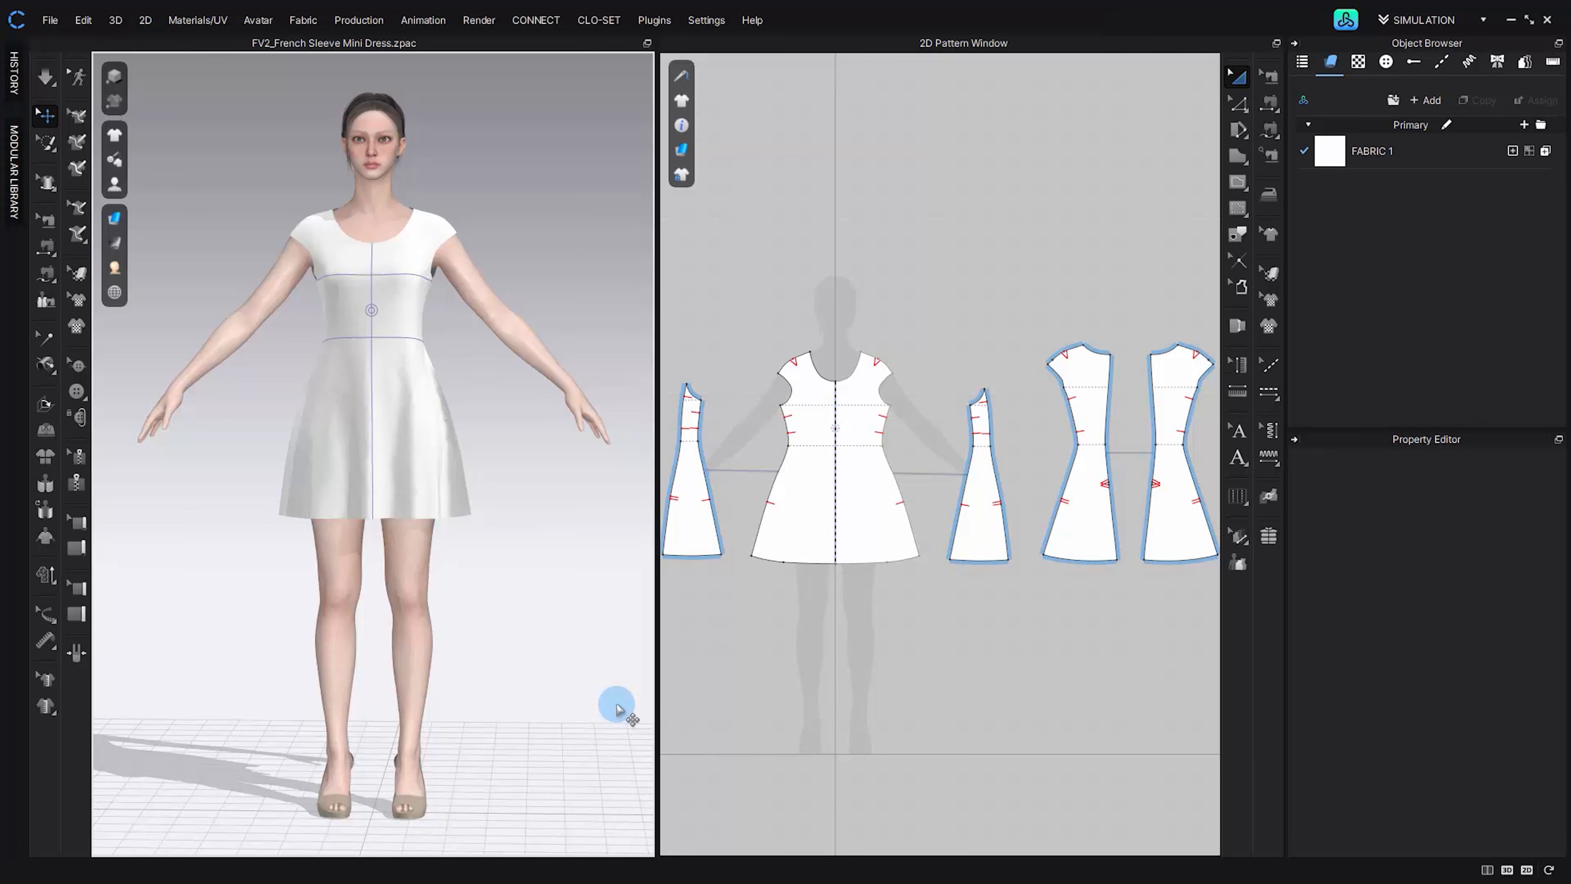
- Switch the 3D window to the avatar's front view and to each of its two side views
{"action": "key", "text": "2"}
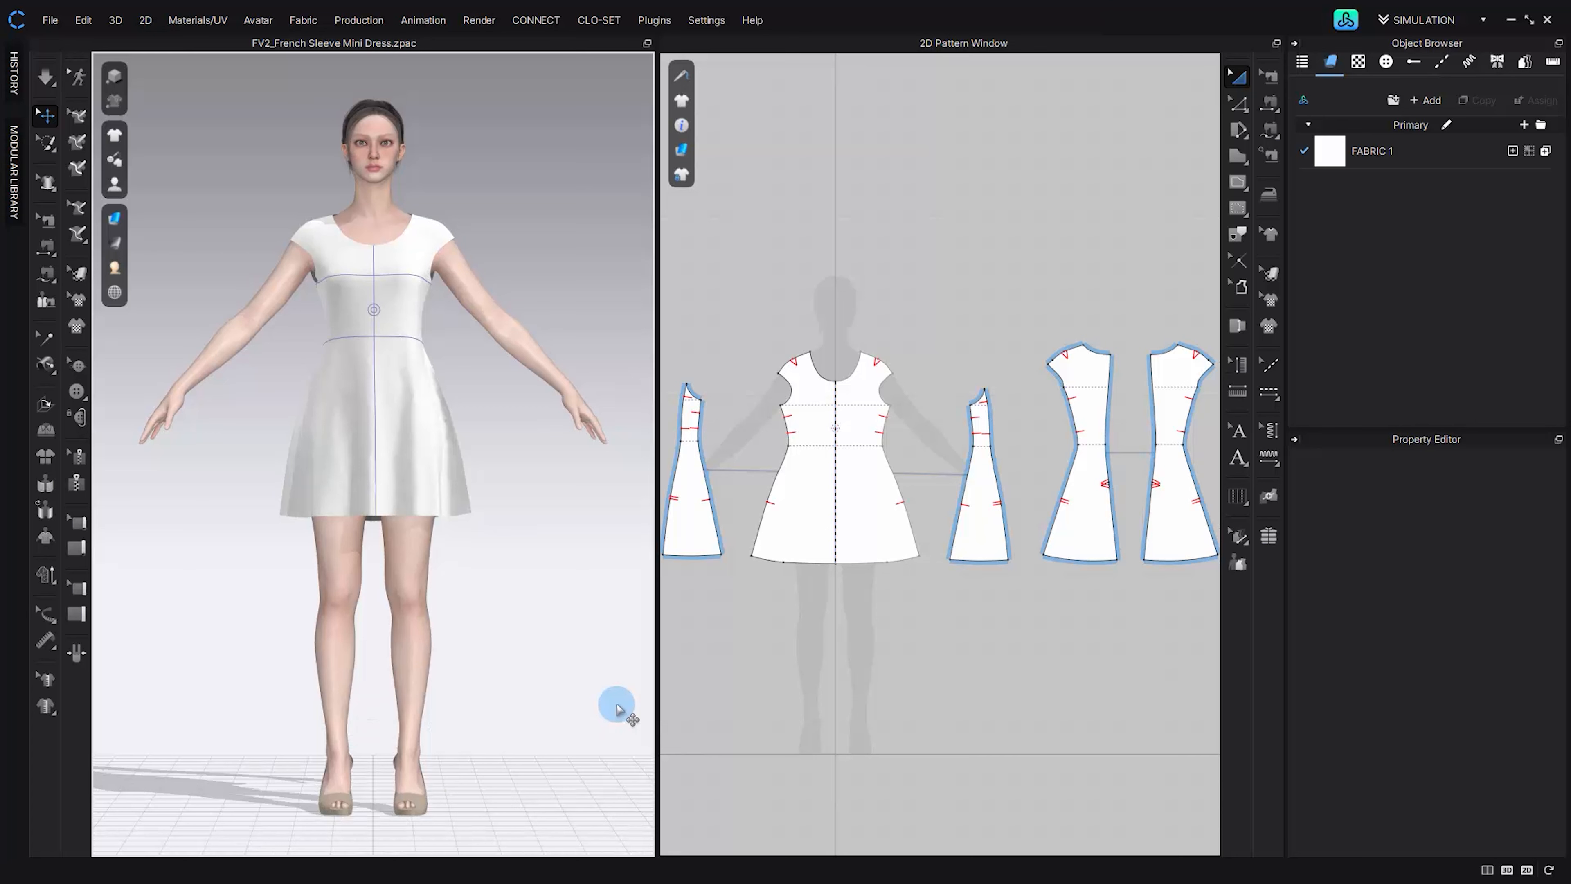
{"action": "key", "text": "6"}
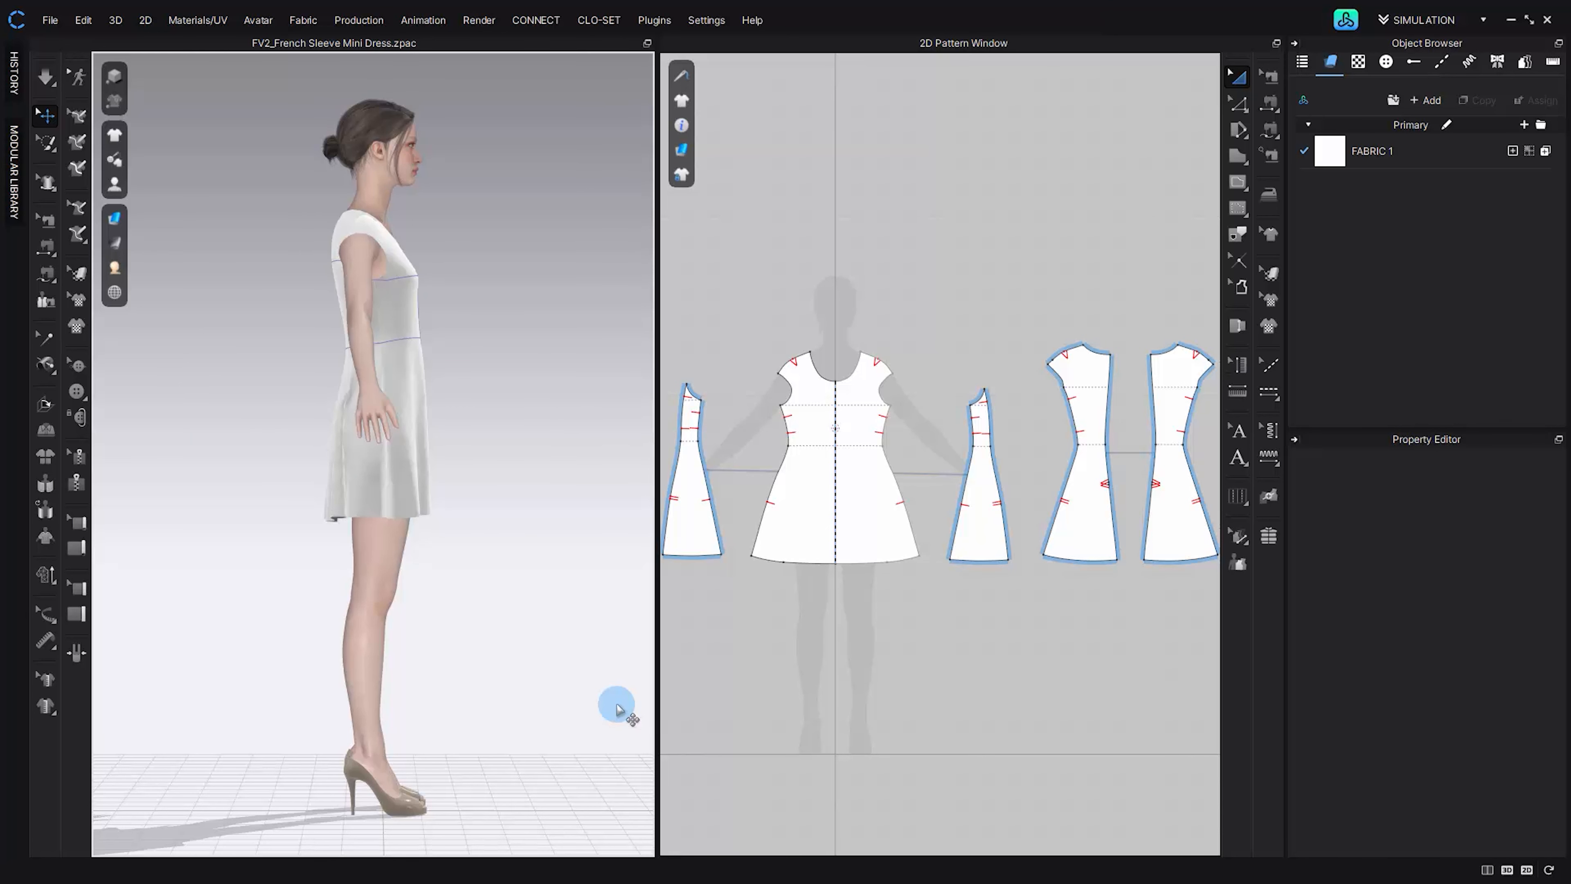
{"action": "key", "text": "5"}
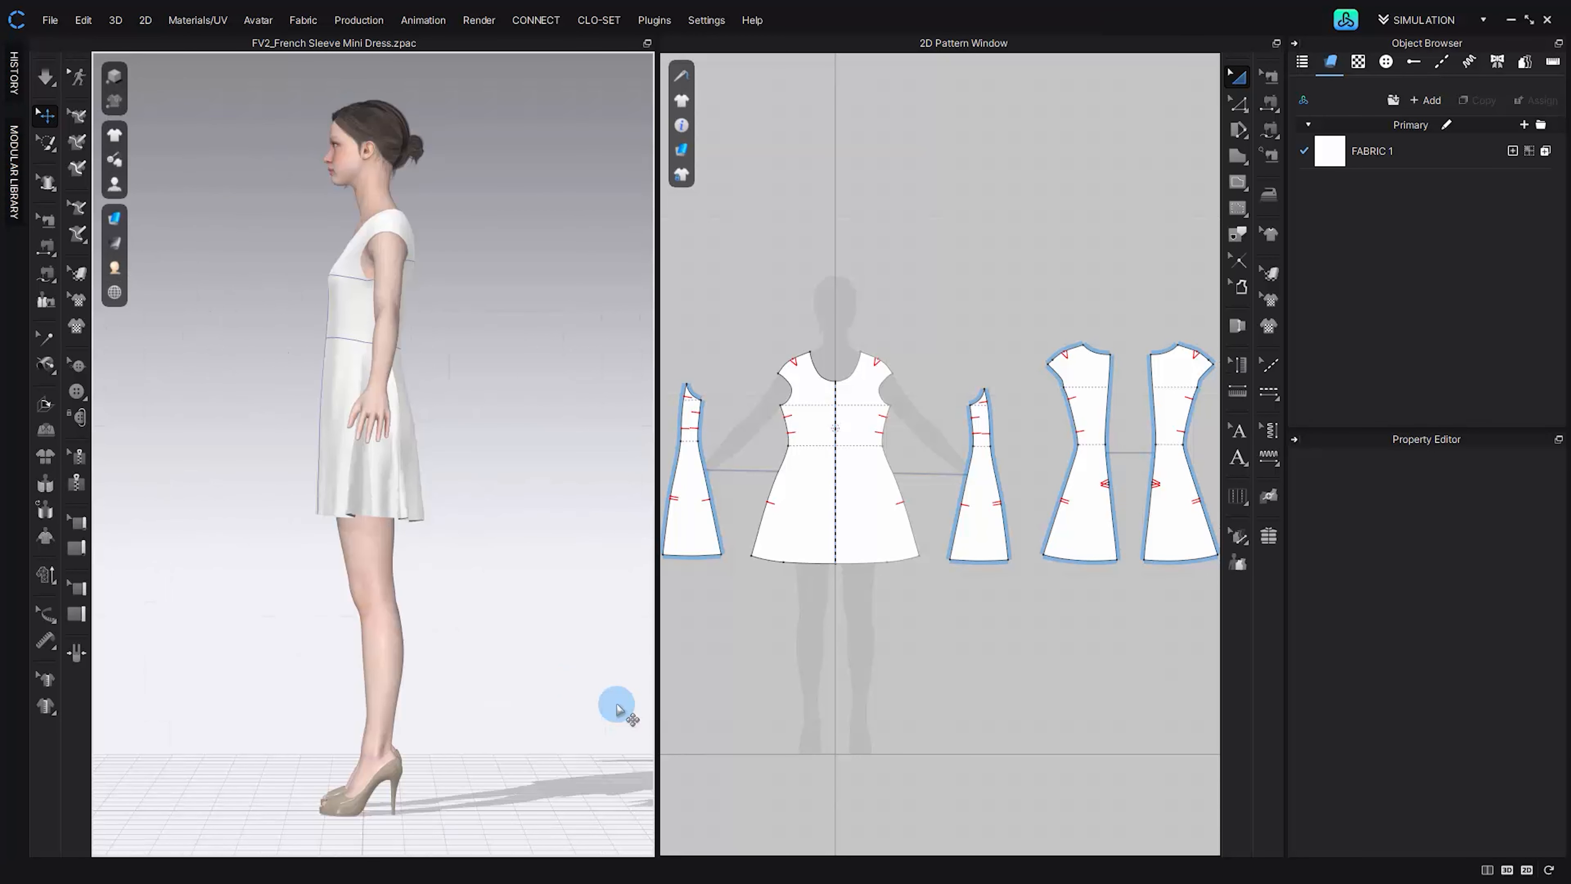
- Switch the 3D window to the avatar's back view and return it to the front view
{"action": "key", "text": "8"}
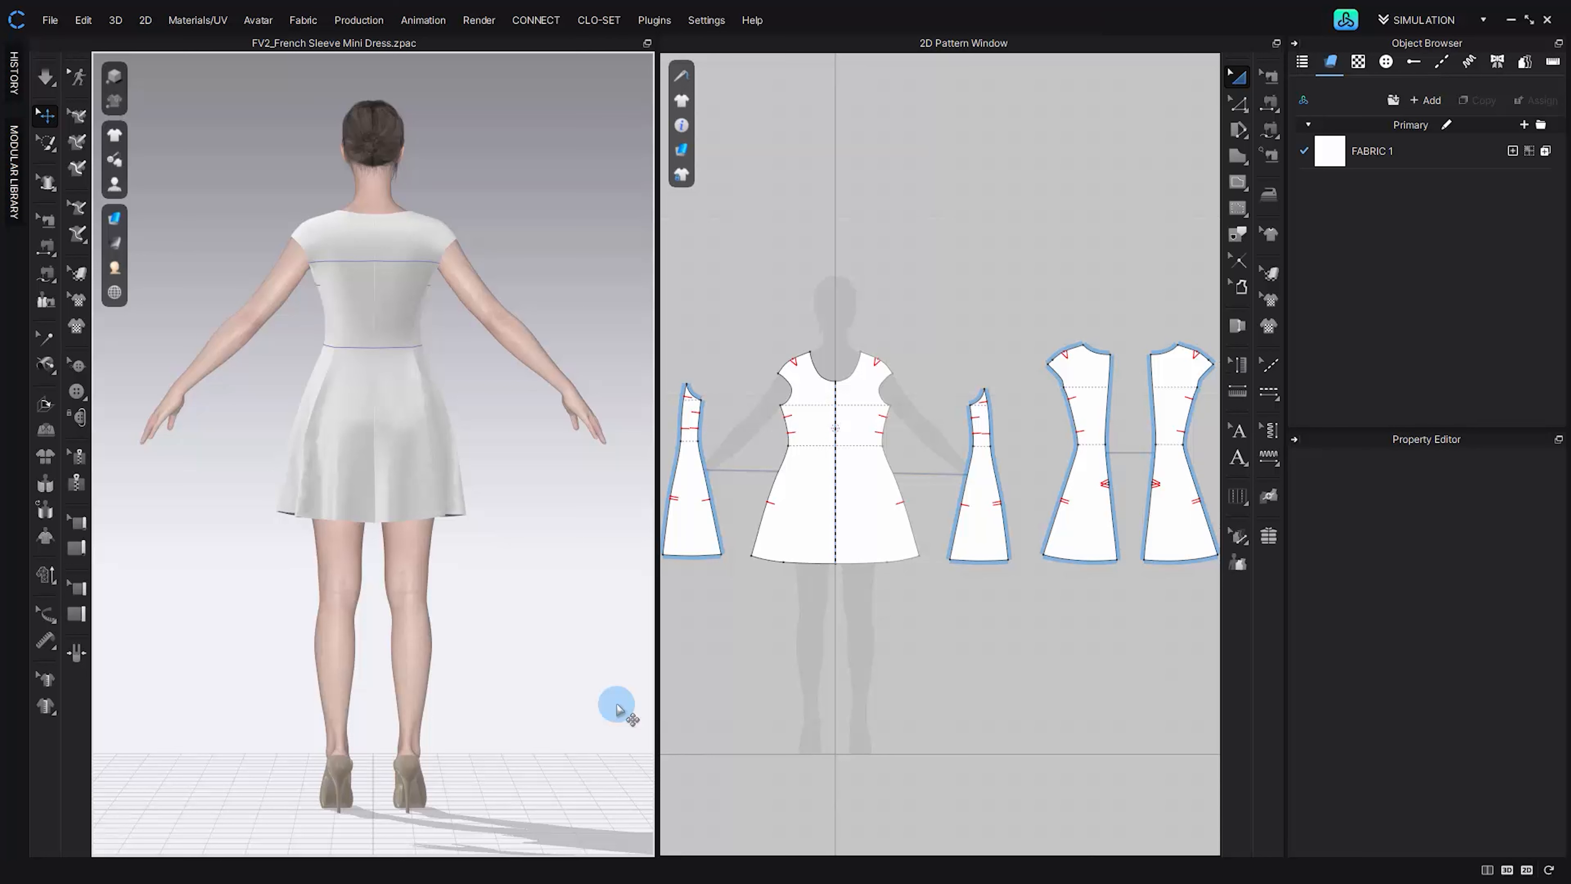
{"action": "key", "text": "2"}
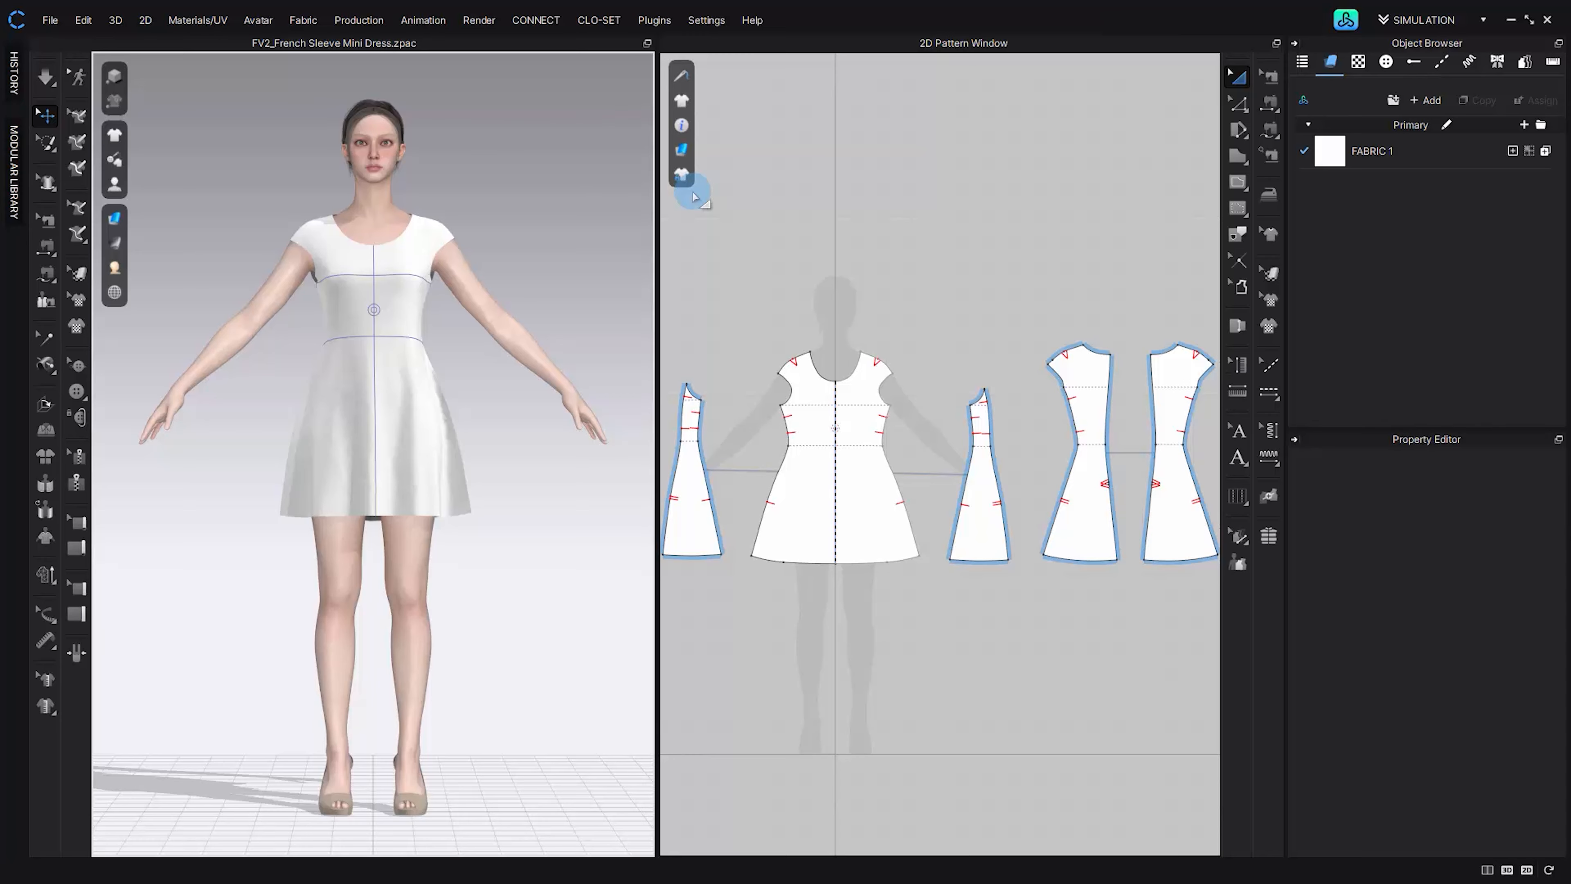
- Look through the 2D window's sewing and garment display options, switching the baselines and symmetric/instance lines off and on again
{"action": "mouse_move", "coordinate": [686, 90]}
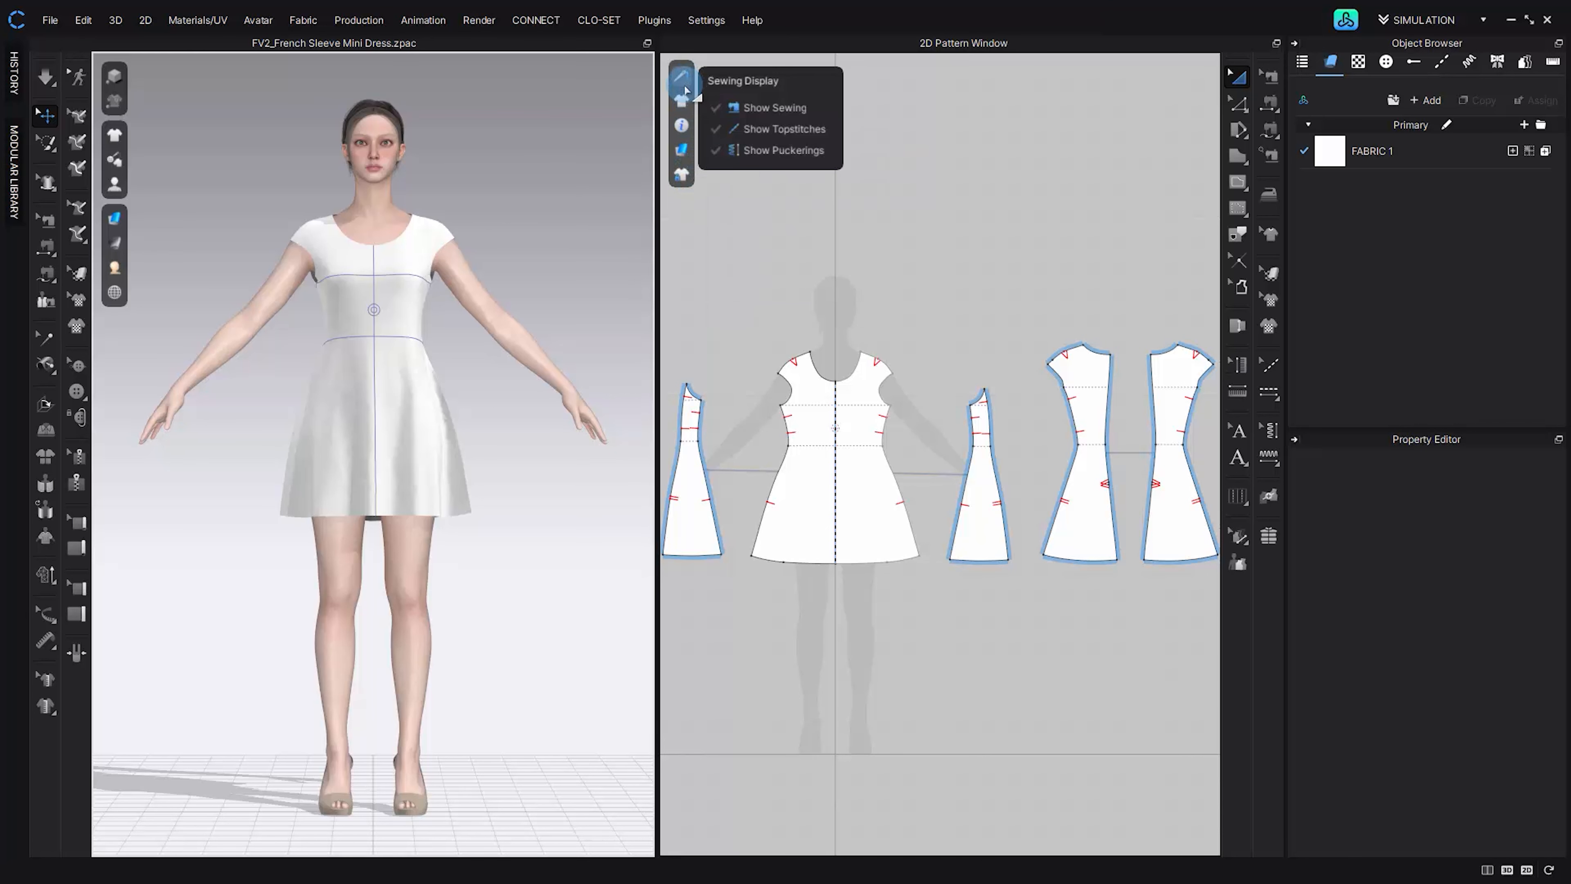
{"action": "mouse_move", "coordinate": [684, 151]}
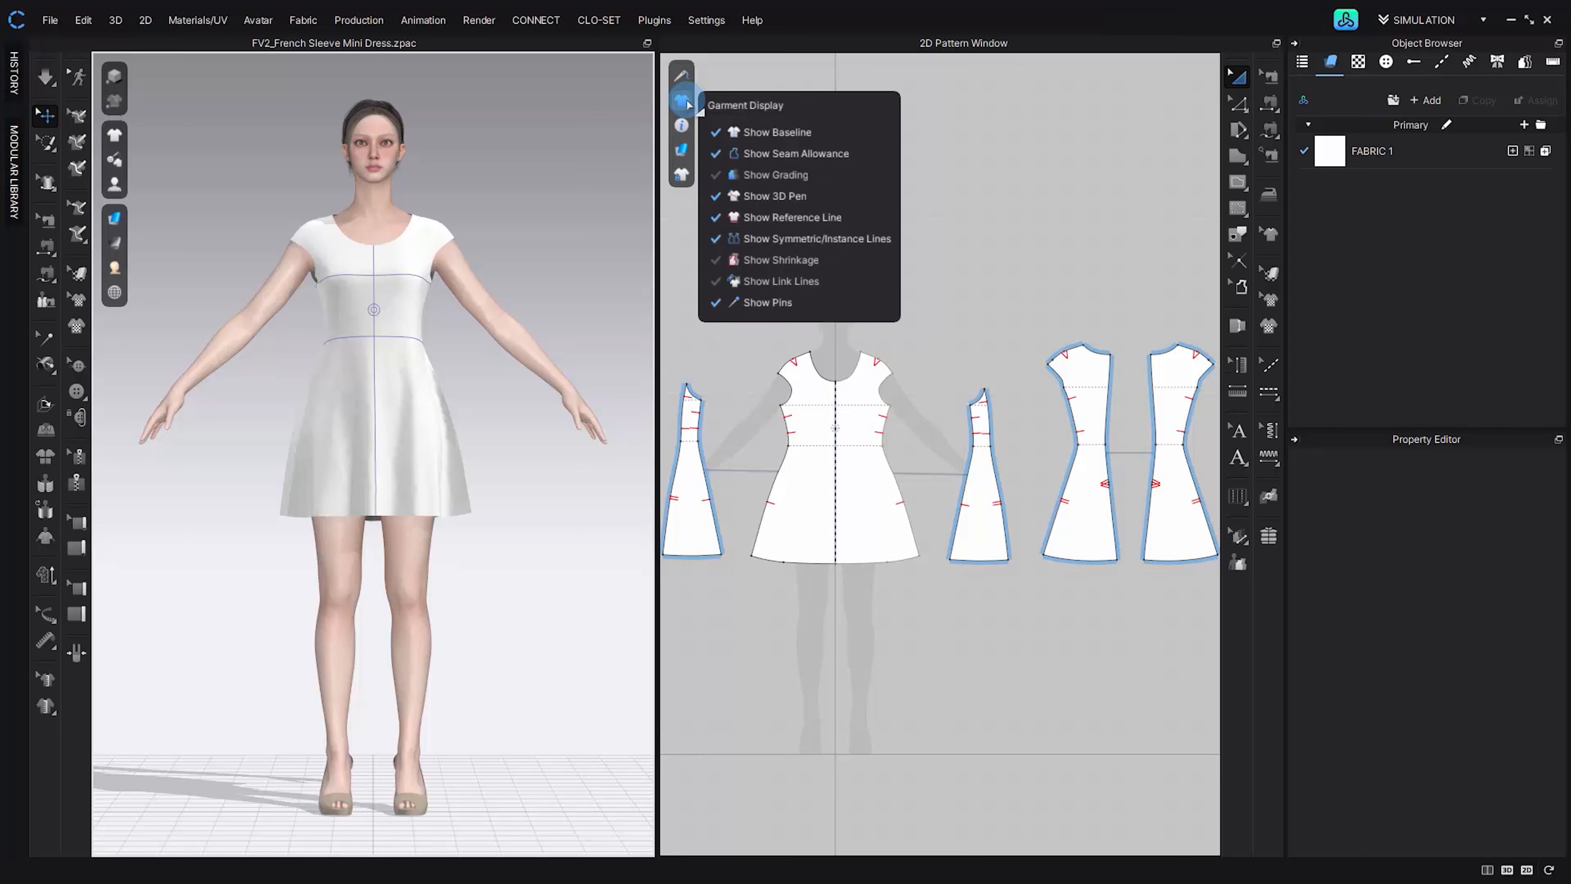
{"action": "left_click", "coordinate": [743, 135]}
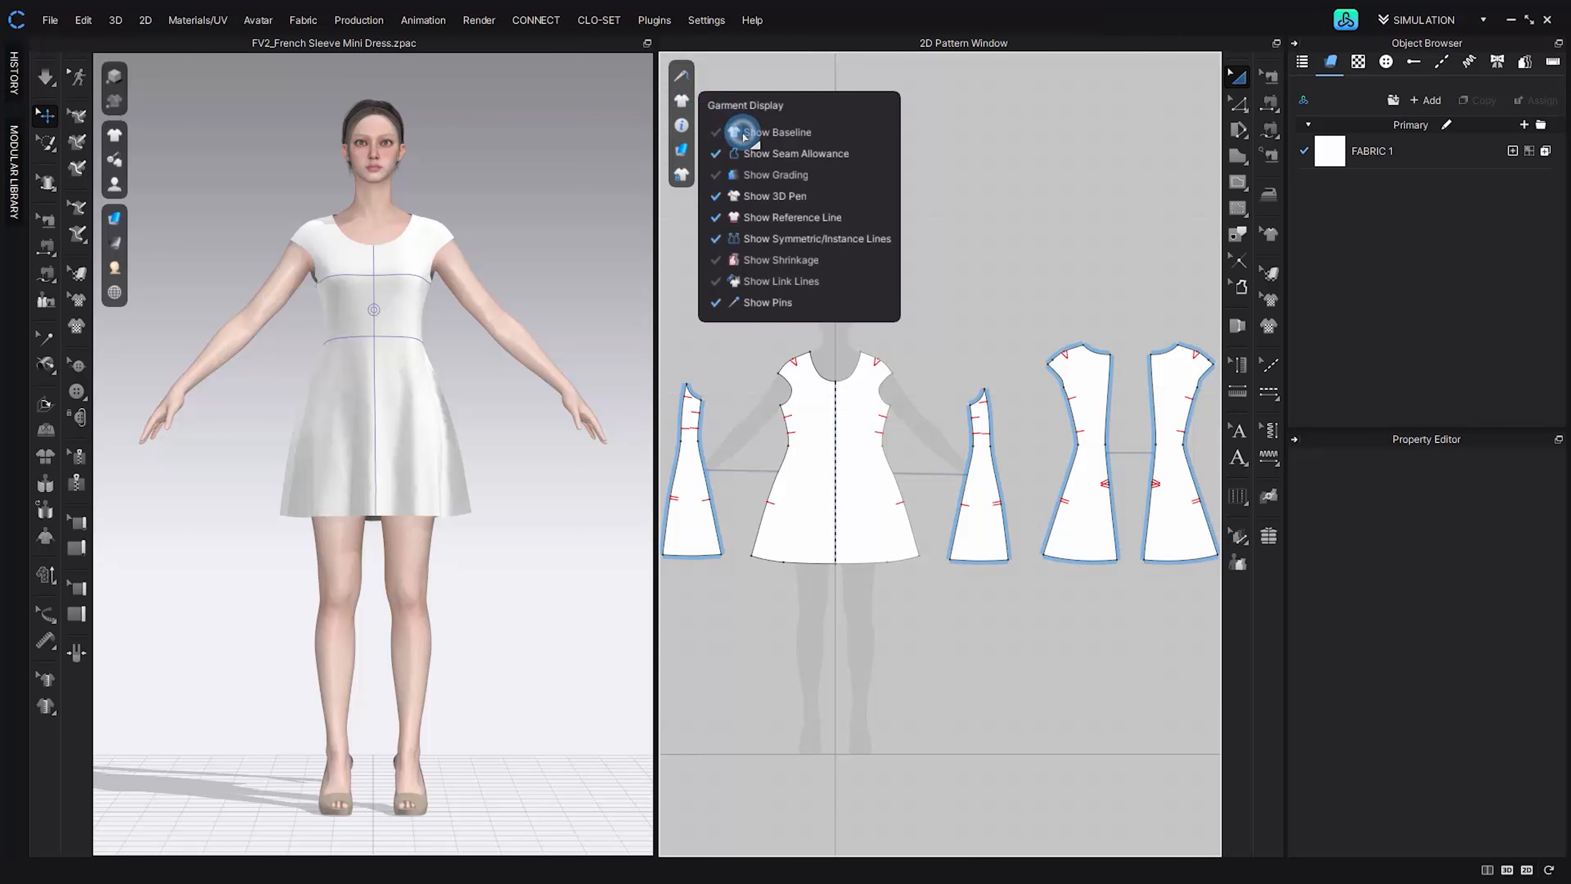
{"action": "left_click", "coordinate": [744, 134]}
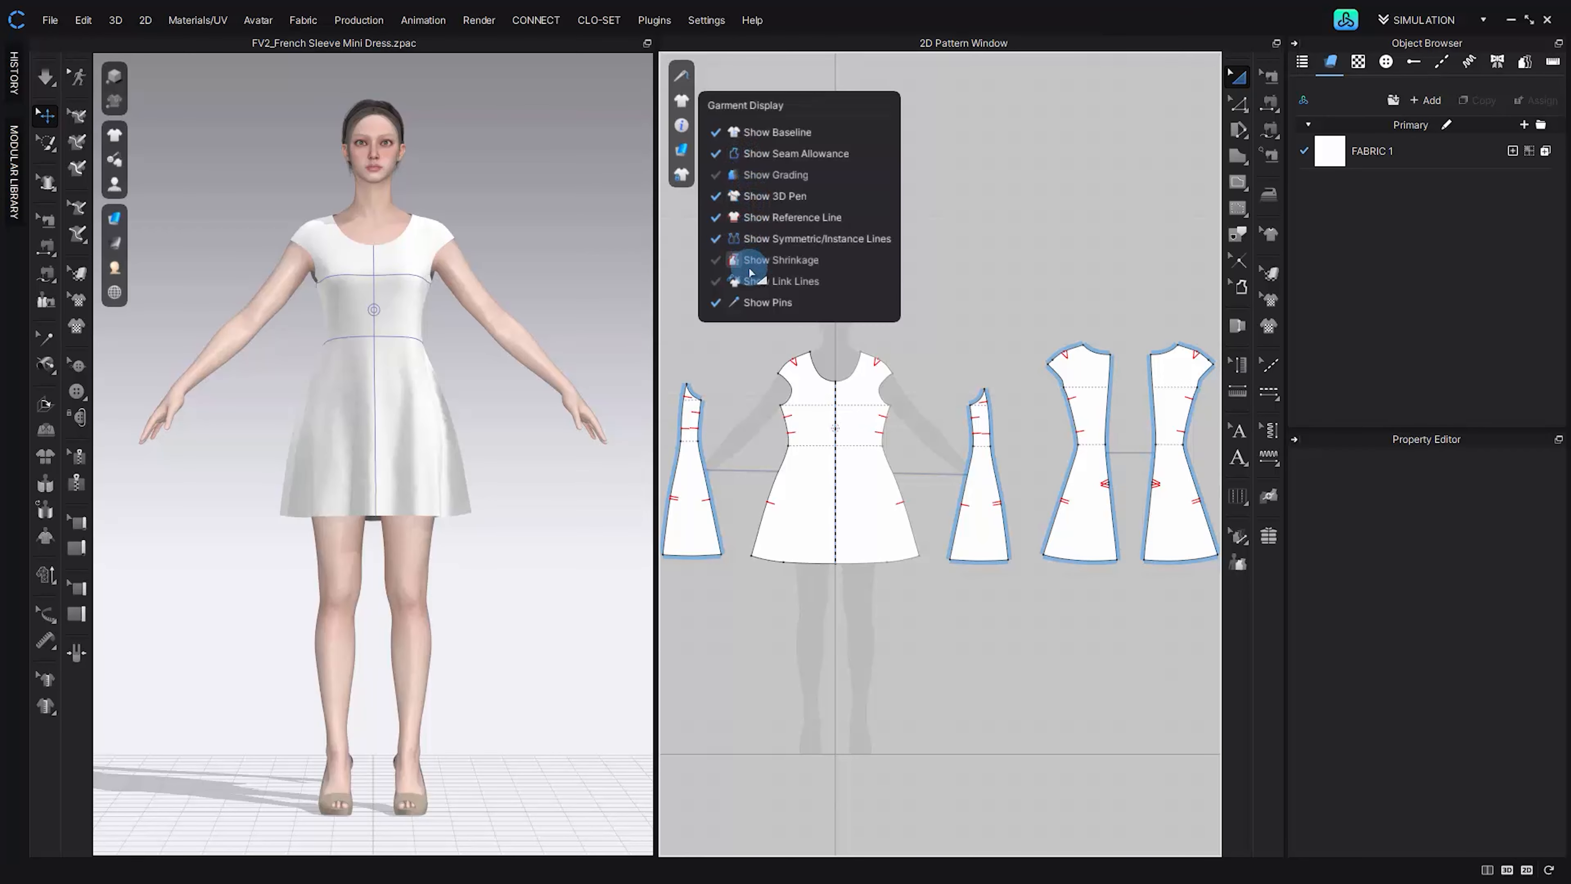
{"action": "left_click", "coordinate": [747, 239]}
{"action": "left_click", "coordinate": [748, 241]}
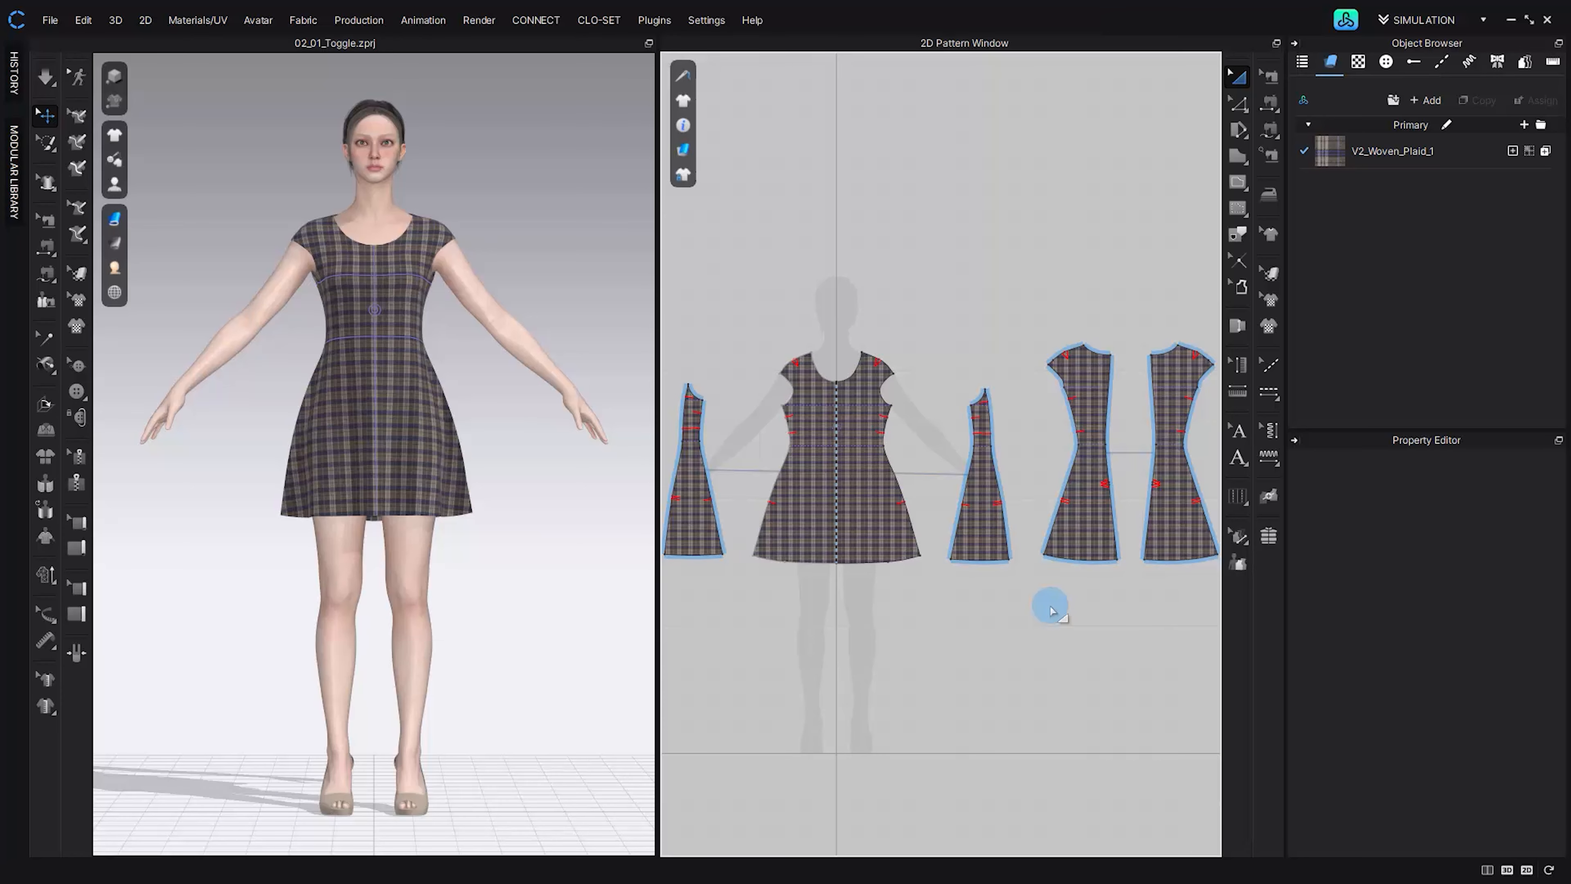
- Open the 02_02_zprj project from the CLO-SET library, including garment, avatar, render properties, scene and props
{"action": "left_click", "coordinate": [1340, 25]}
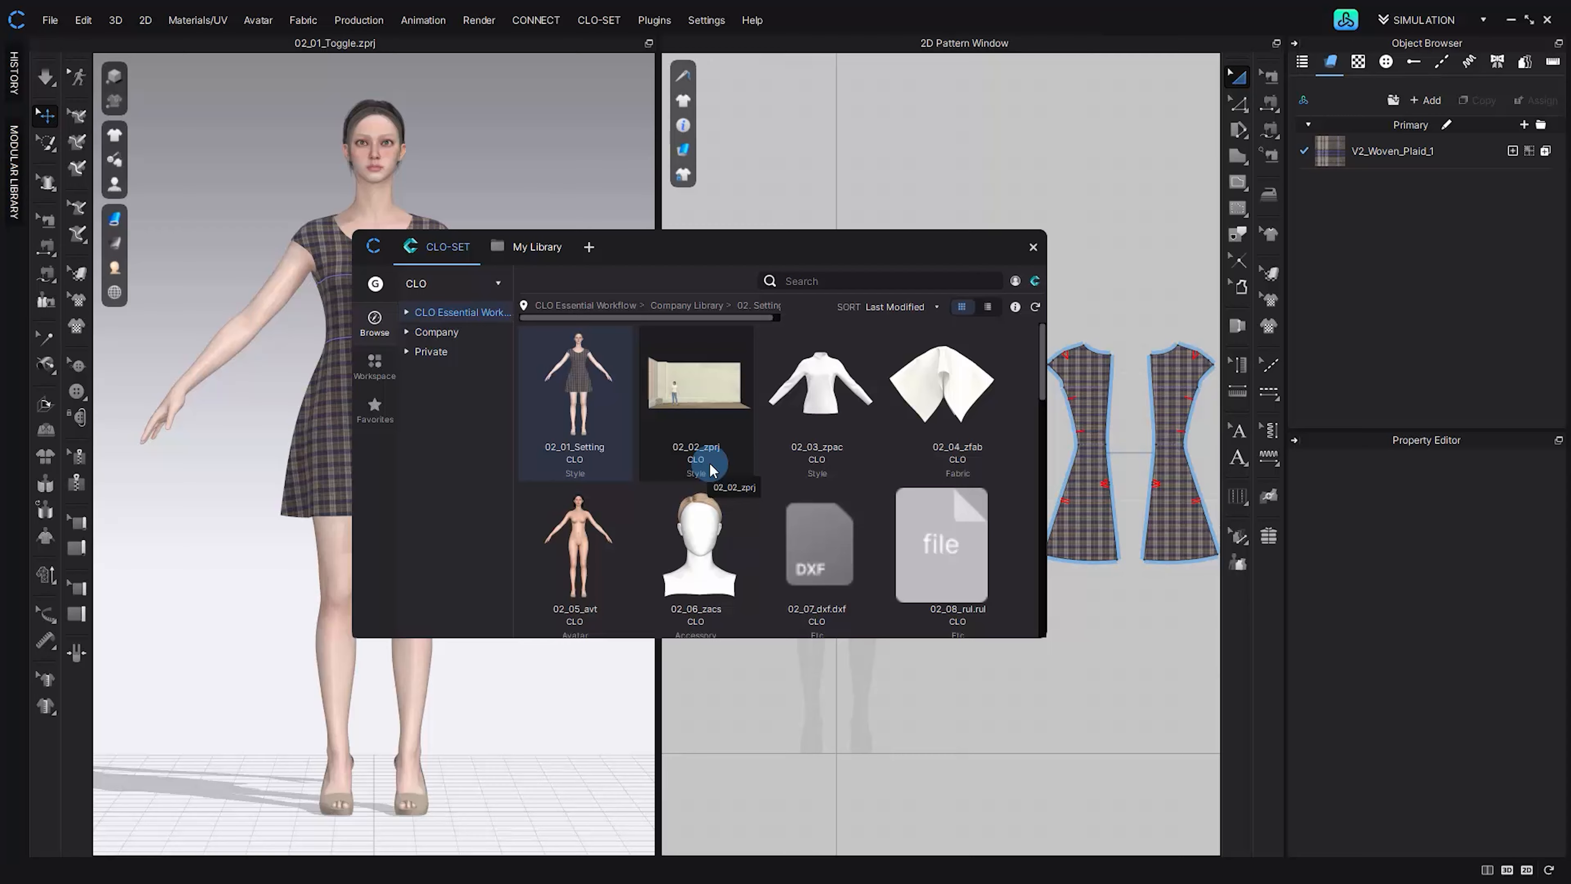
{"action": "double_click", "coordinate": [702, 411]}
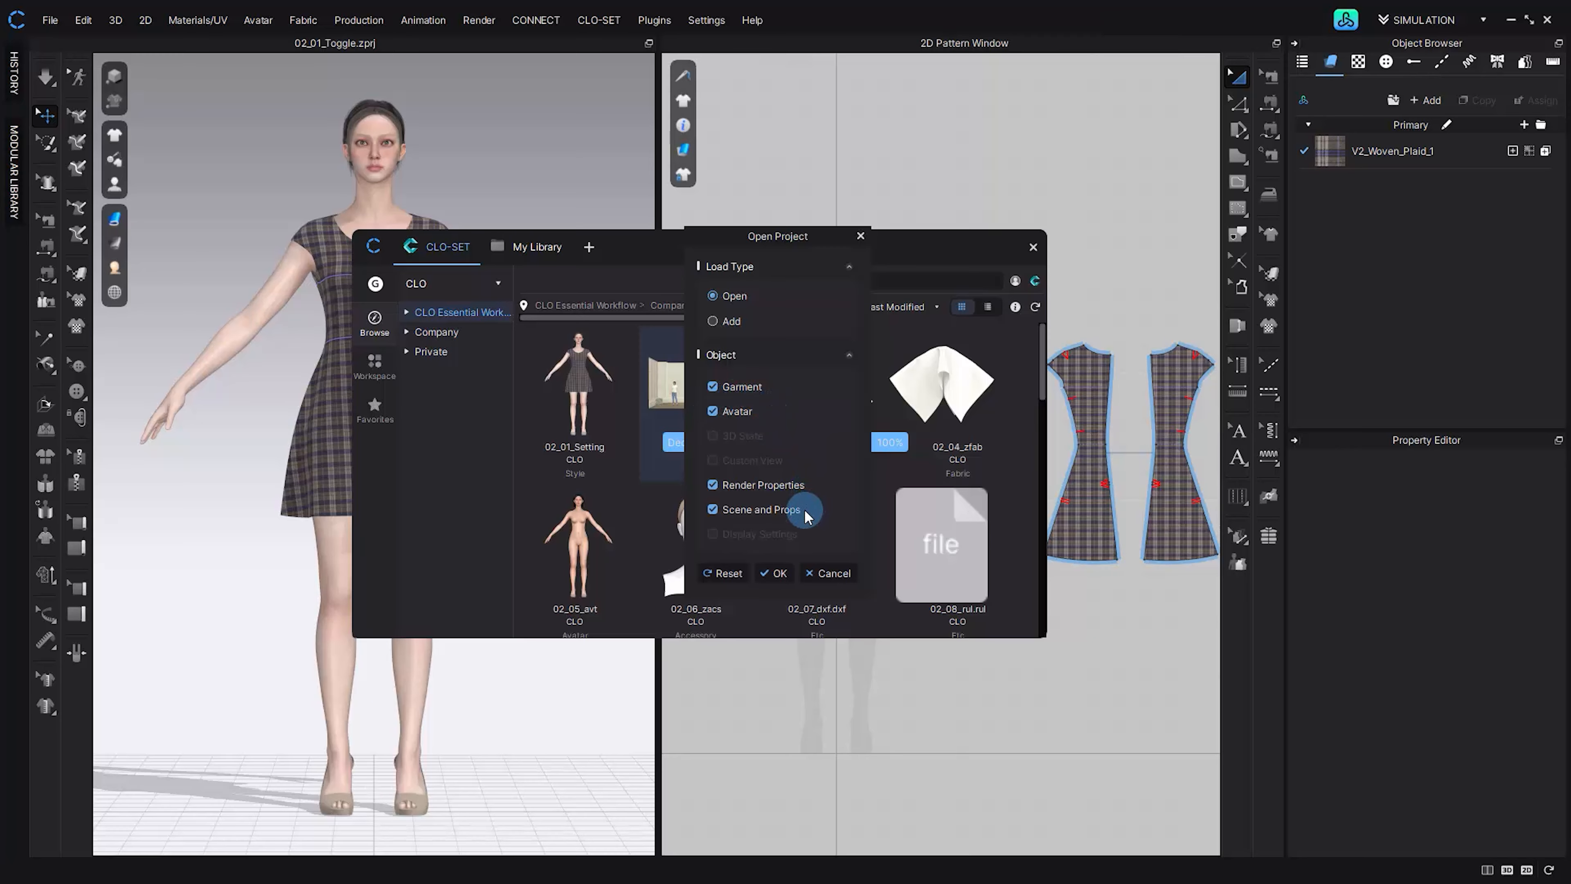
{"action": "left_click", "coordinate": [770, 573]}
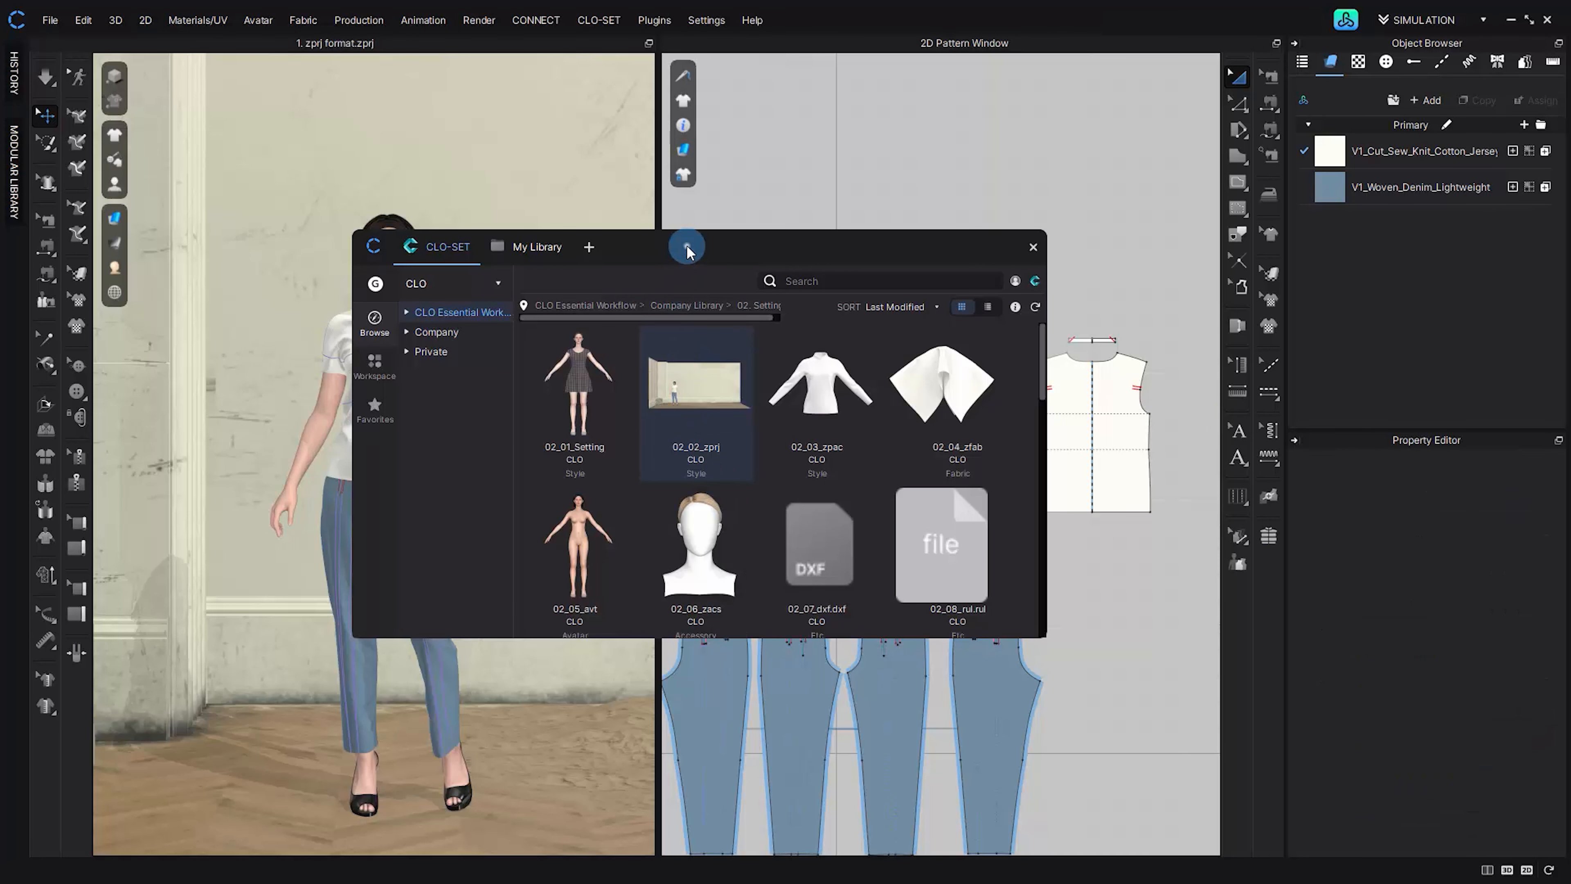
{"action": "left_click_drag", "start_coordinate": [691, 247], "coordinate": [1044, 246]}
{"action": "scroll", "coordinate": [431, 444], "scroll_direction": "up", "scroll_amount": 2}
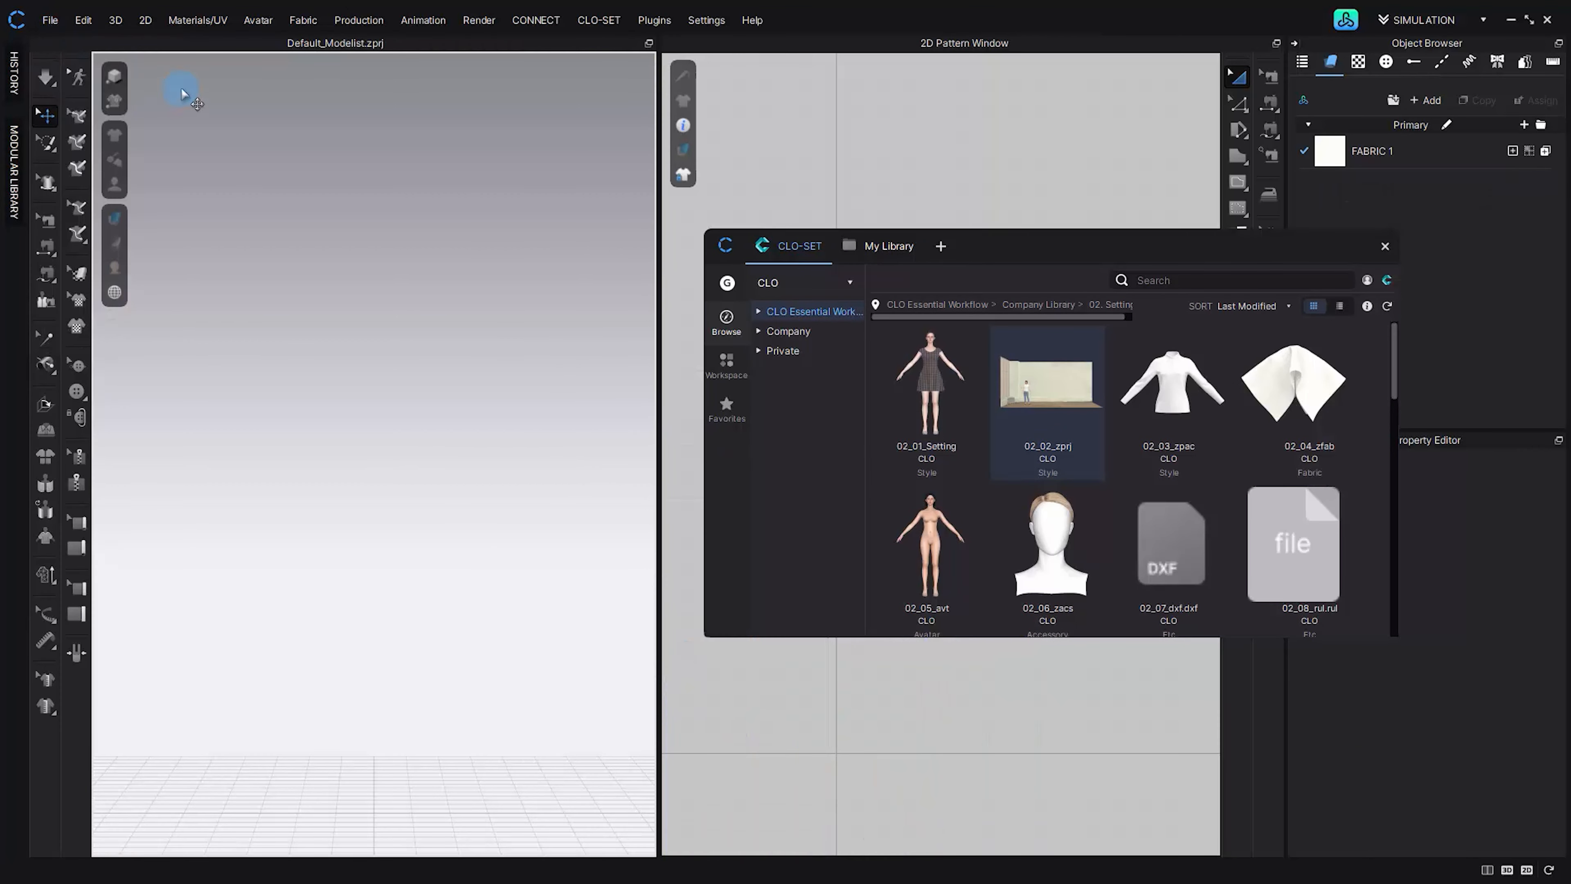
- Load the 02_03_zpac garment from the CLO-SET library and add the 02_04_zfab fabric to the fabric list
{"action": "double_click", "coordinate": [1173, 410]}
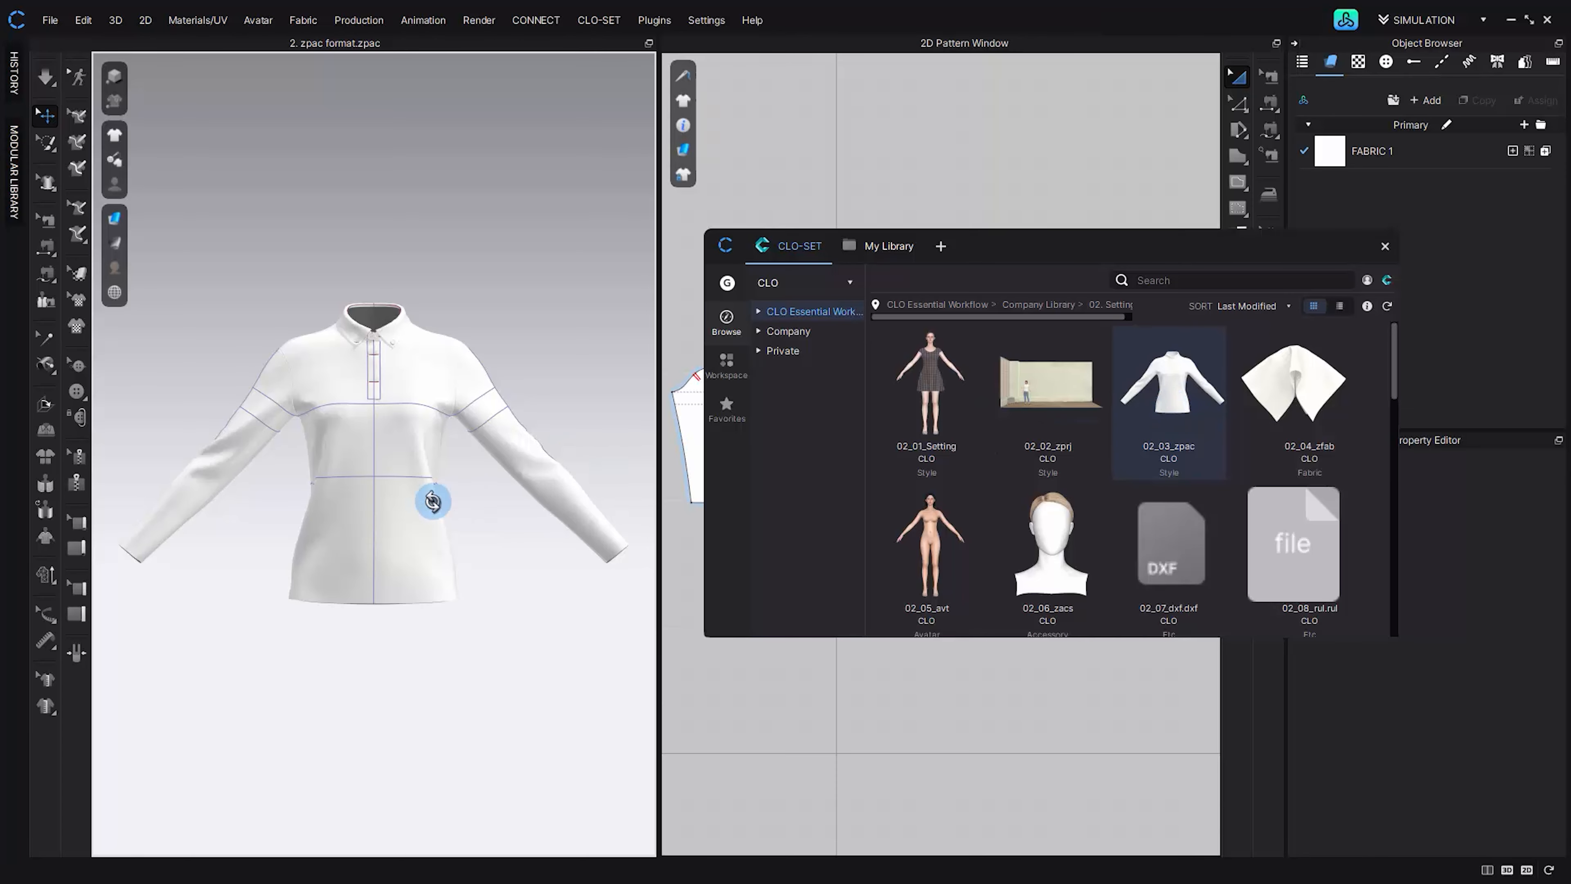
{"action": "mouse_move", "coordinate": [431, 502]}
{"action": "right_mouse_down"}
{"action": "mouse_move", "coordinate": [487, 421]}
{"action": "mouse_move", "coordinate": [484, 484]}
{"action": "mouse_move", "coordinate": [305, 528]}
{"action": "mouse_move", "coordinate": [326, 550]}
{"action": "mouse_move", "coordinate": [435, 507]}
{"action": "right_mouse_up"}
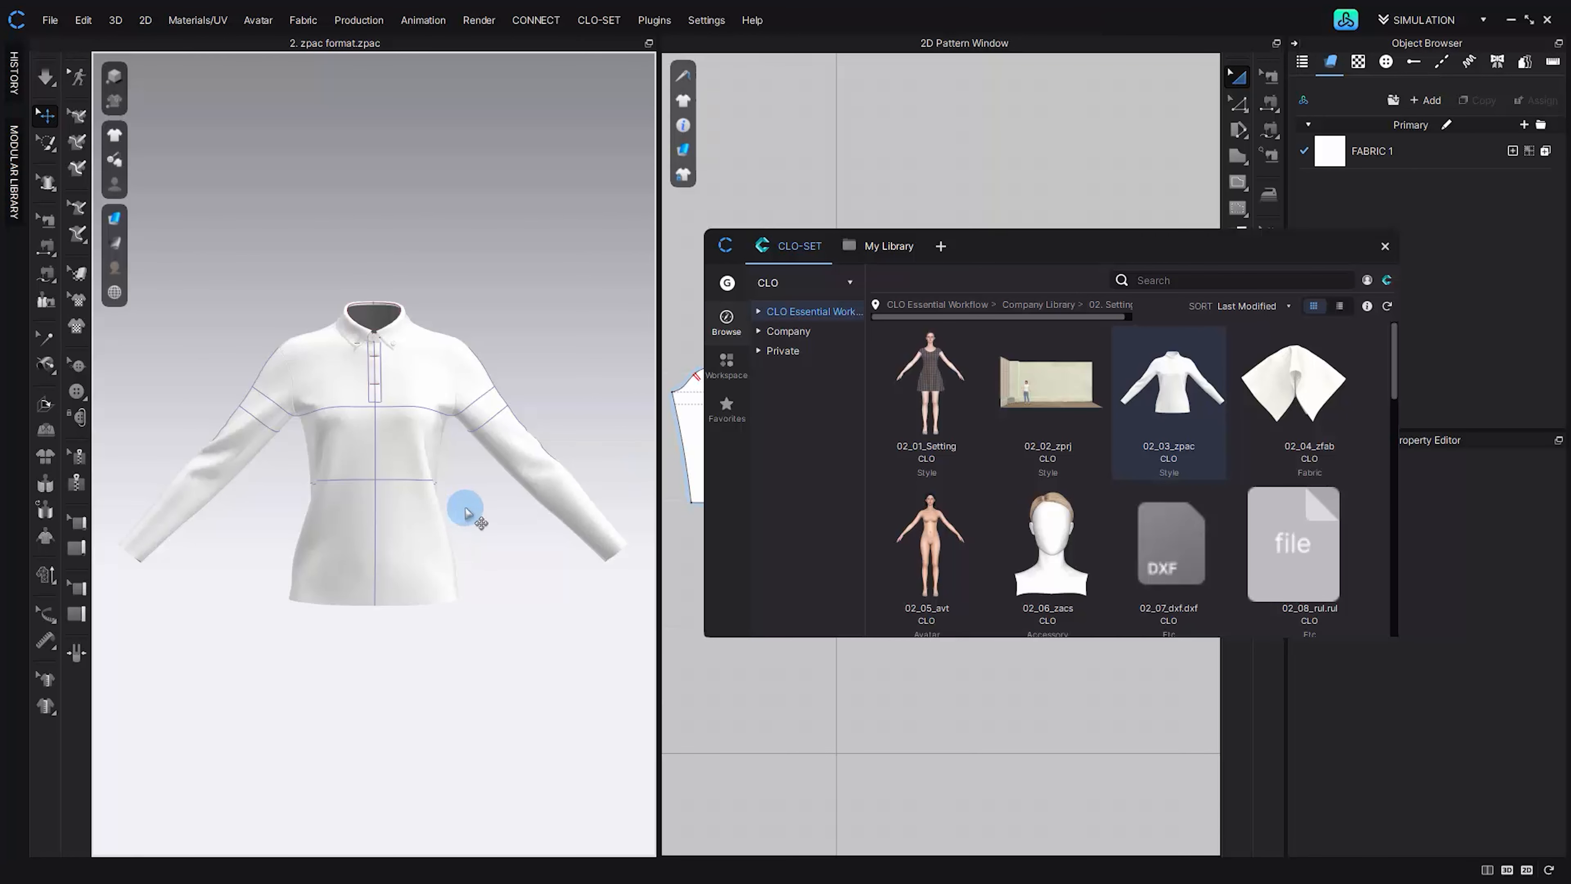
{"action": "double_click", "coordinate": [1288, 387]}
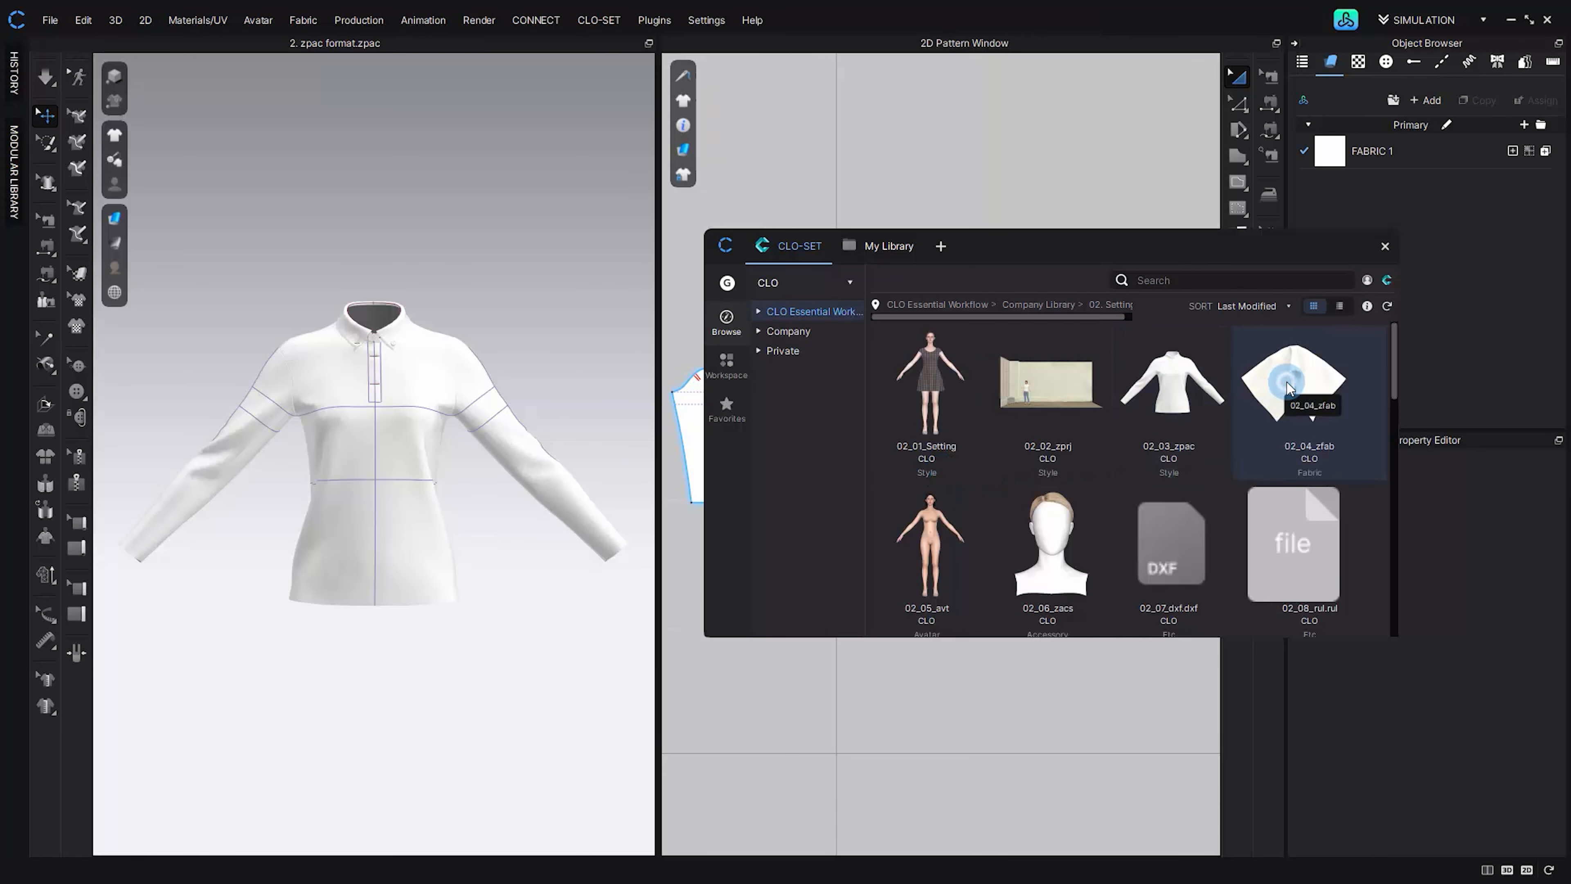
{"action": "left_click_drag", "start_coordinate": [1245, 256], "coordinate": [933, 253]}
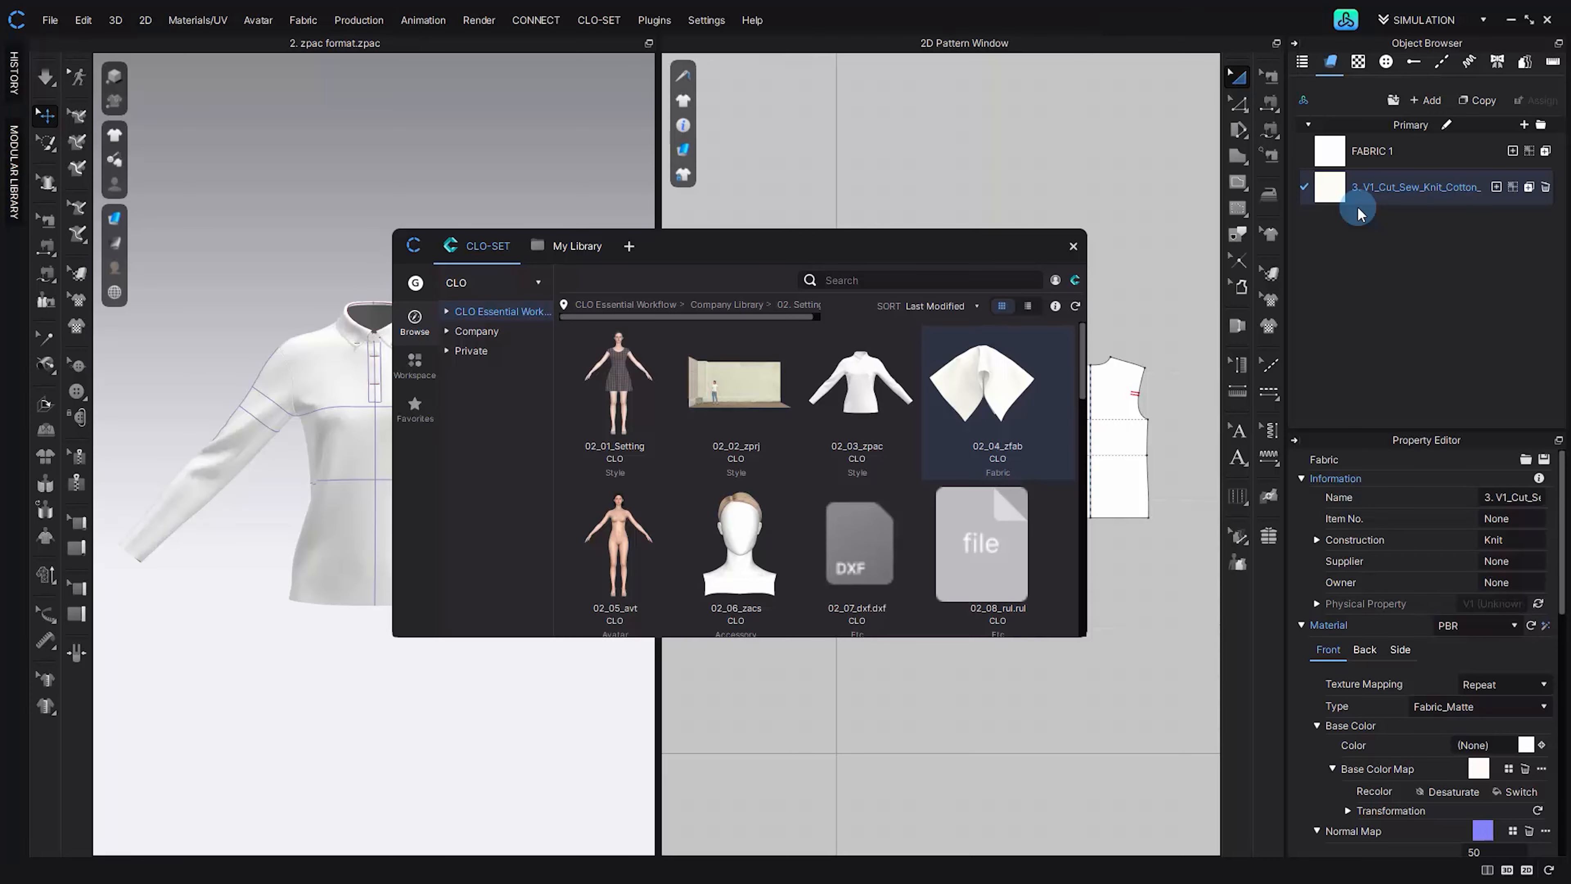
- Load the 02_05_avt avatar with size and pose from the garment file, and apply the 02_06_zacs hair accessory to it
{"action": "double_click", "coordinate": [599, 553]}
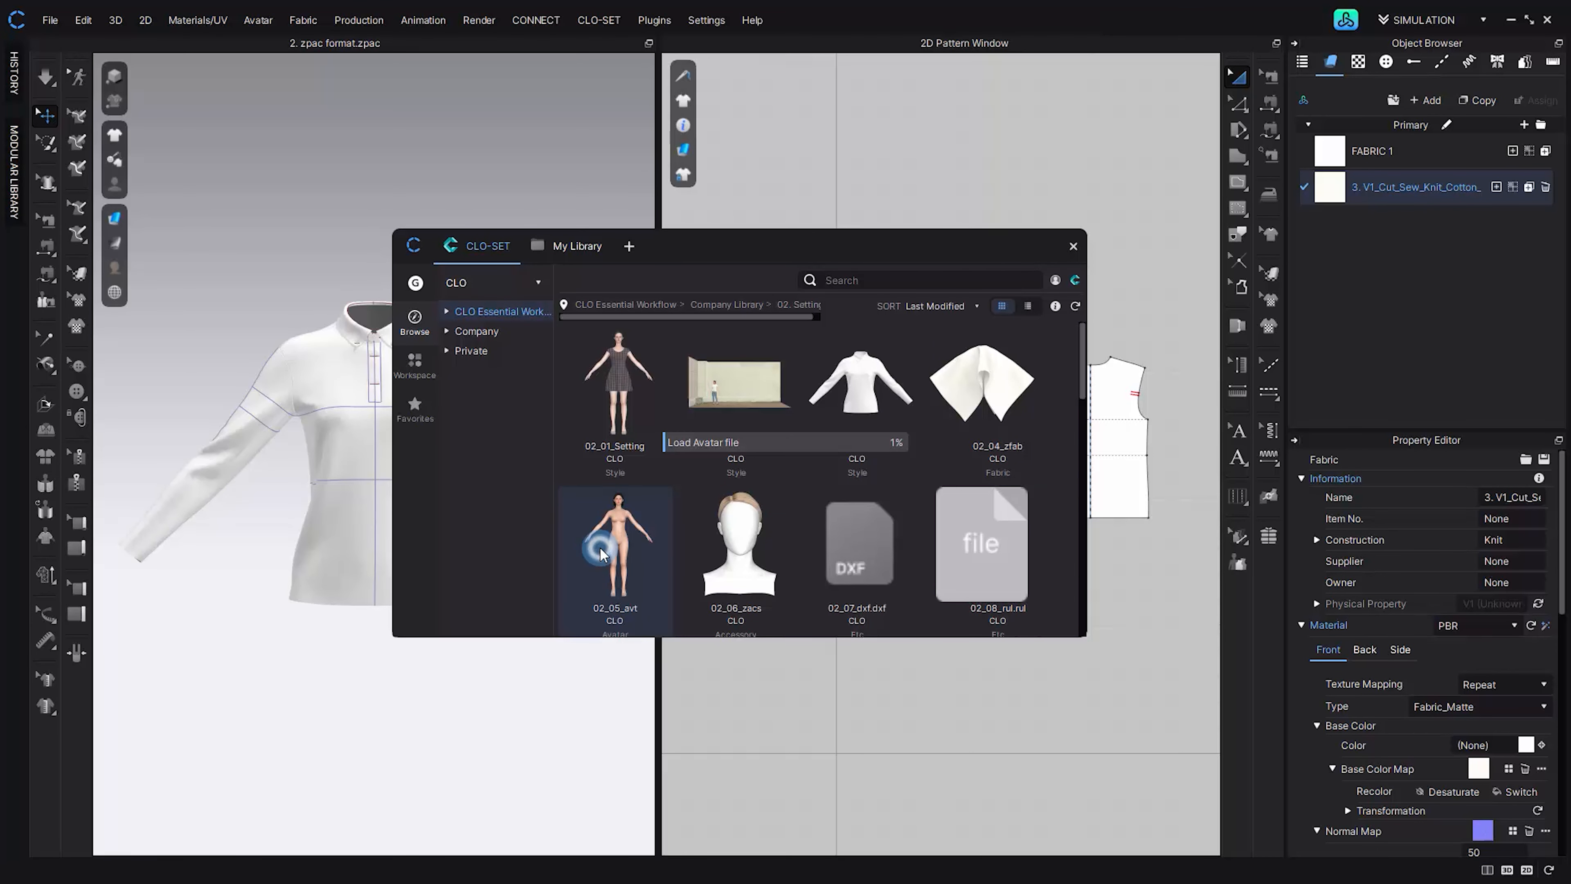
{"action": "scroll", "coordinate": [600, 553], "scroll_direction": "down", "scroll_amount": 2}
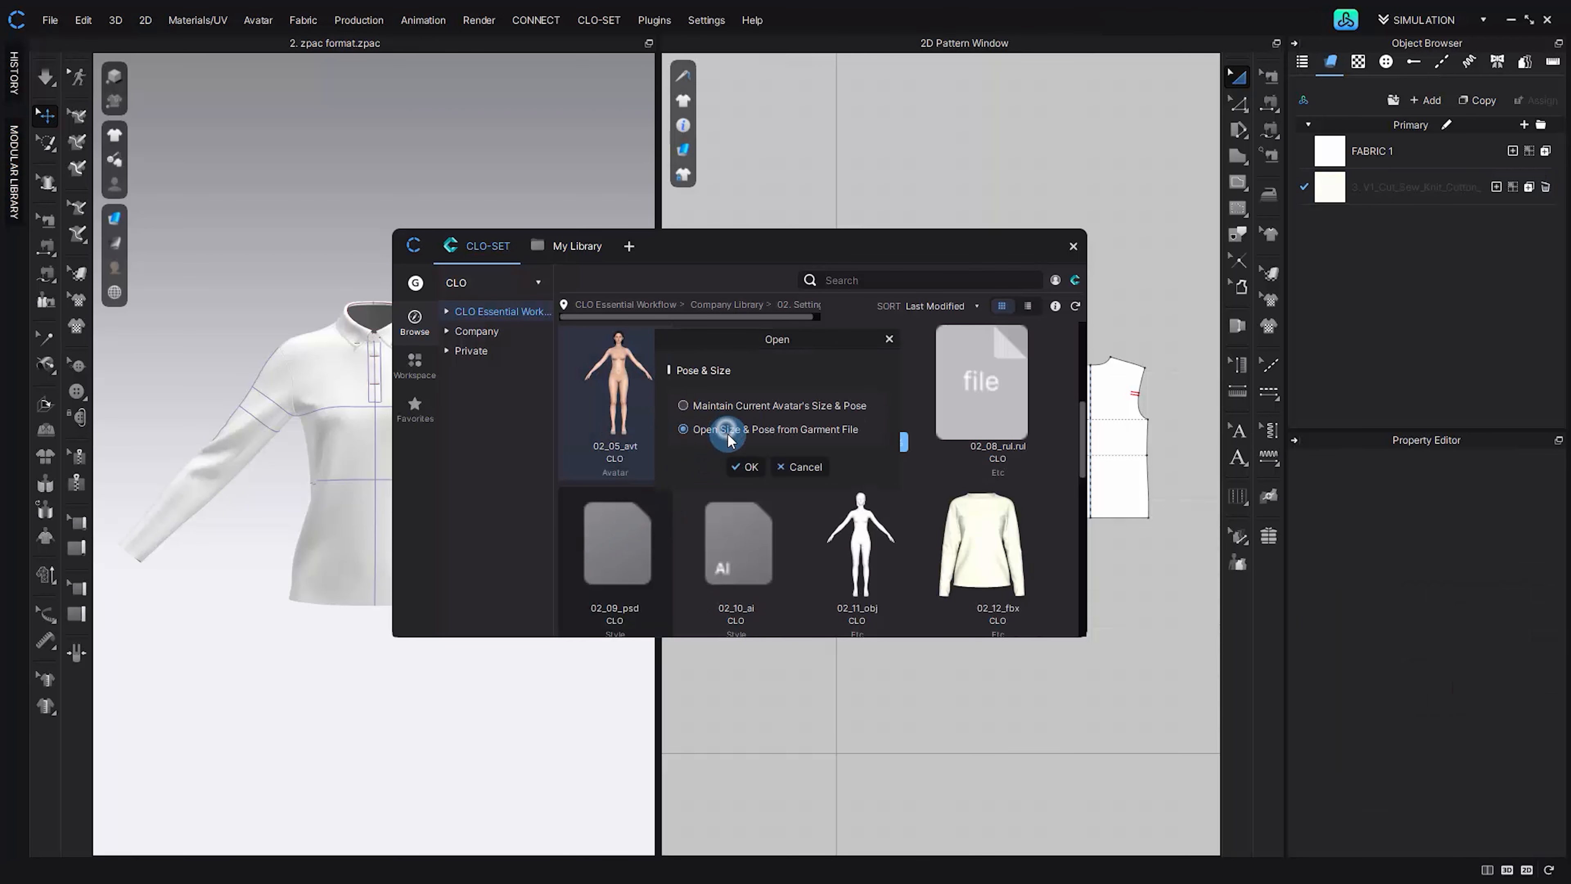
{"action": "left_click", "coordinate": [742, 467]}
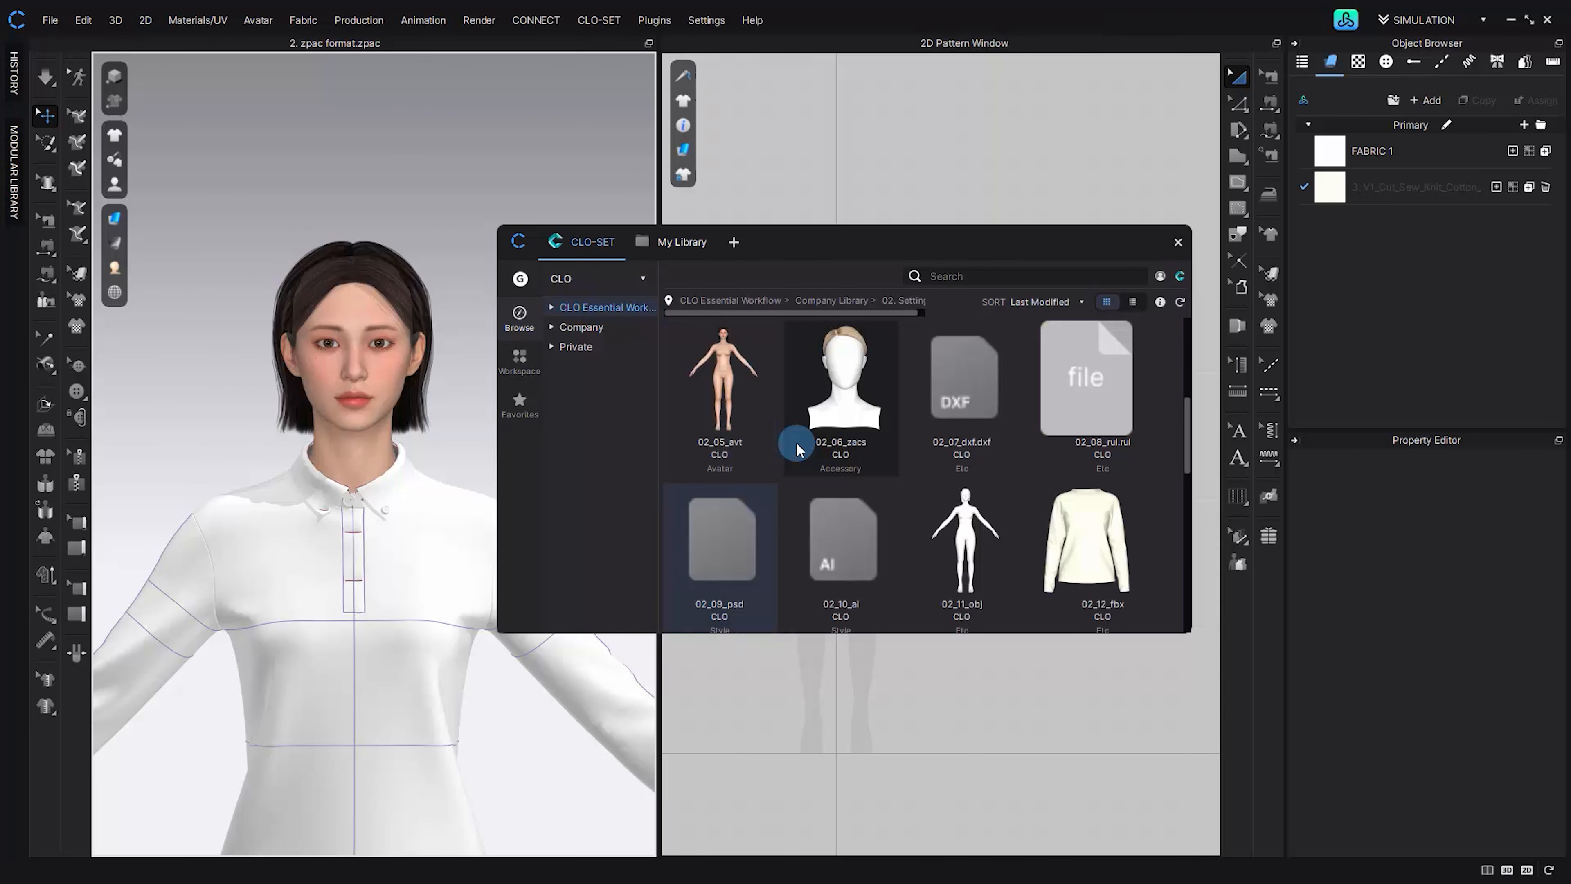
{"action": "double_click", "coordinate": [865, 368]}
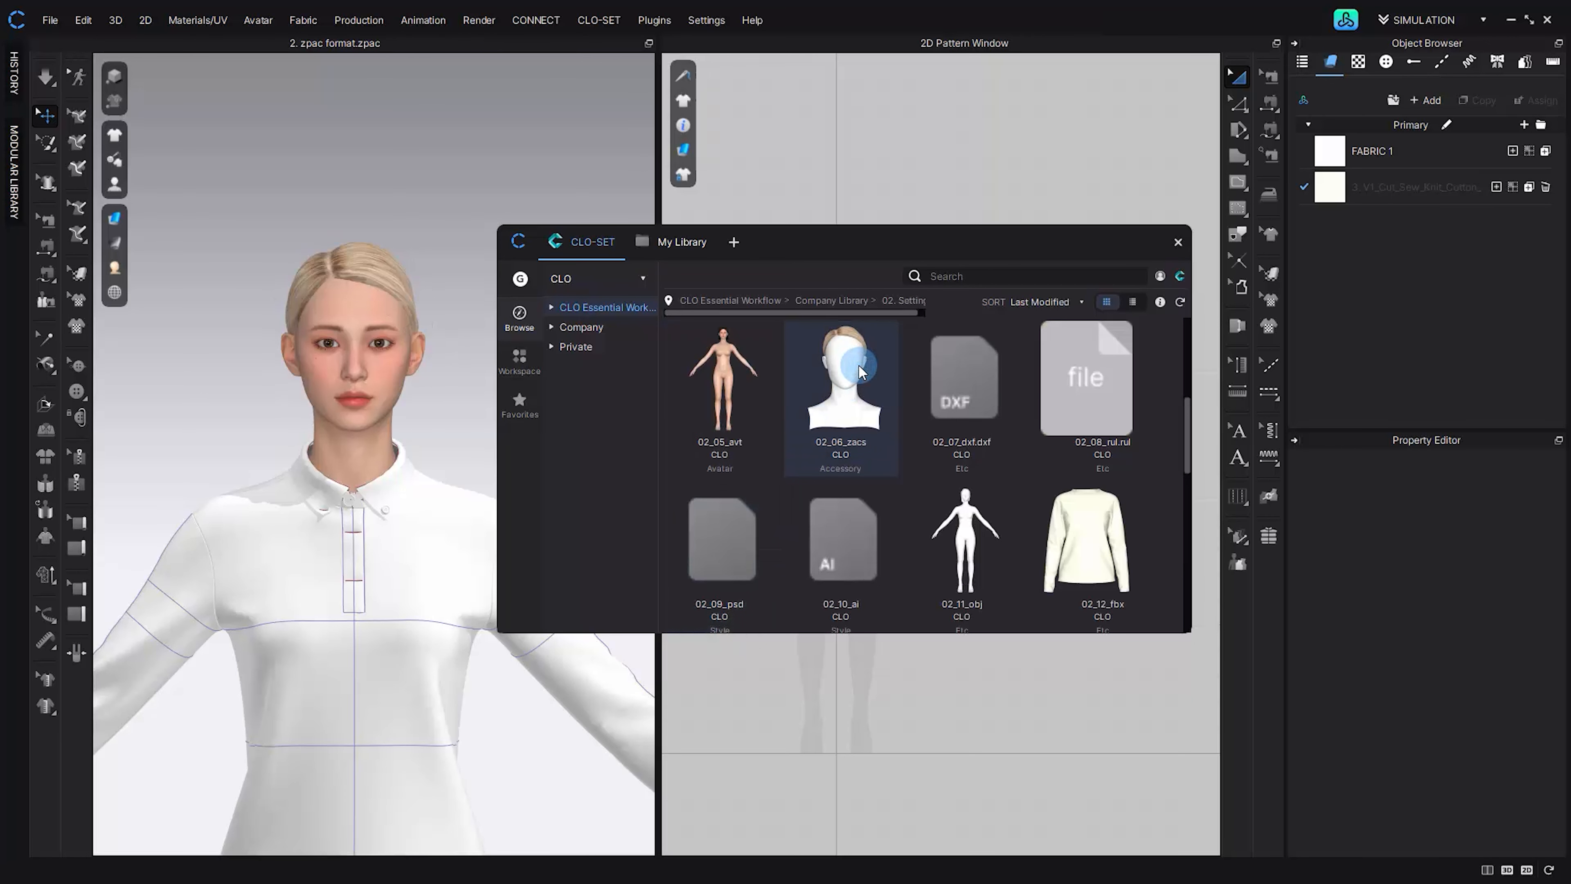
{"action": "right_click_drag", "start_coordinate": [420, 406], "coordinate": [415, 443]}
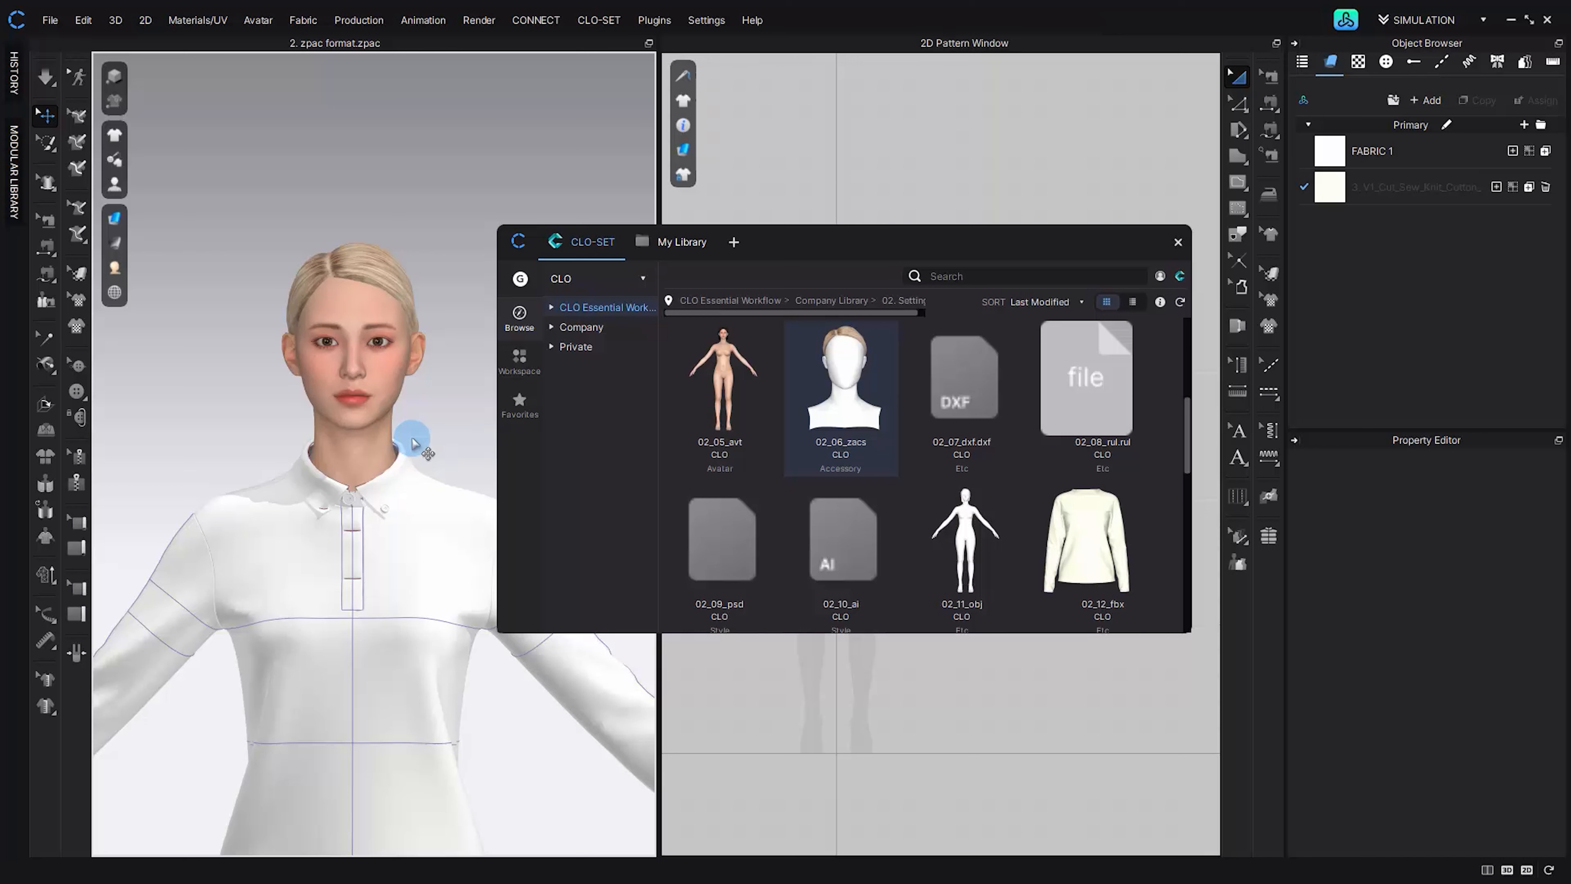
- Import the 02_07_dxf.dxf patterns with load type Open and Auto Scale, and uncover the 2D patterns behind the library window
{"action": "double_click", "coordinate": [966, 408]}
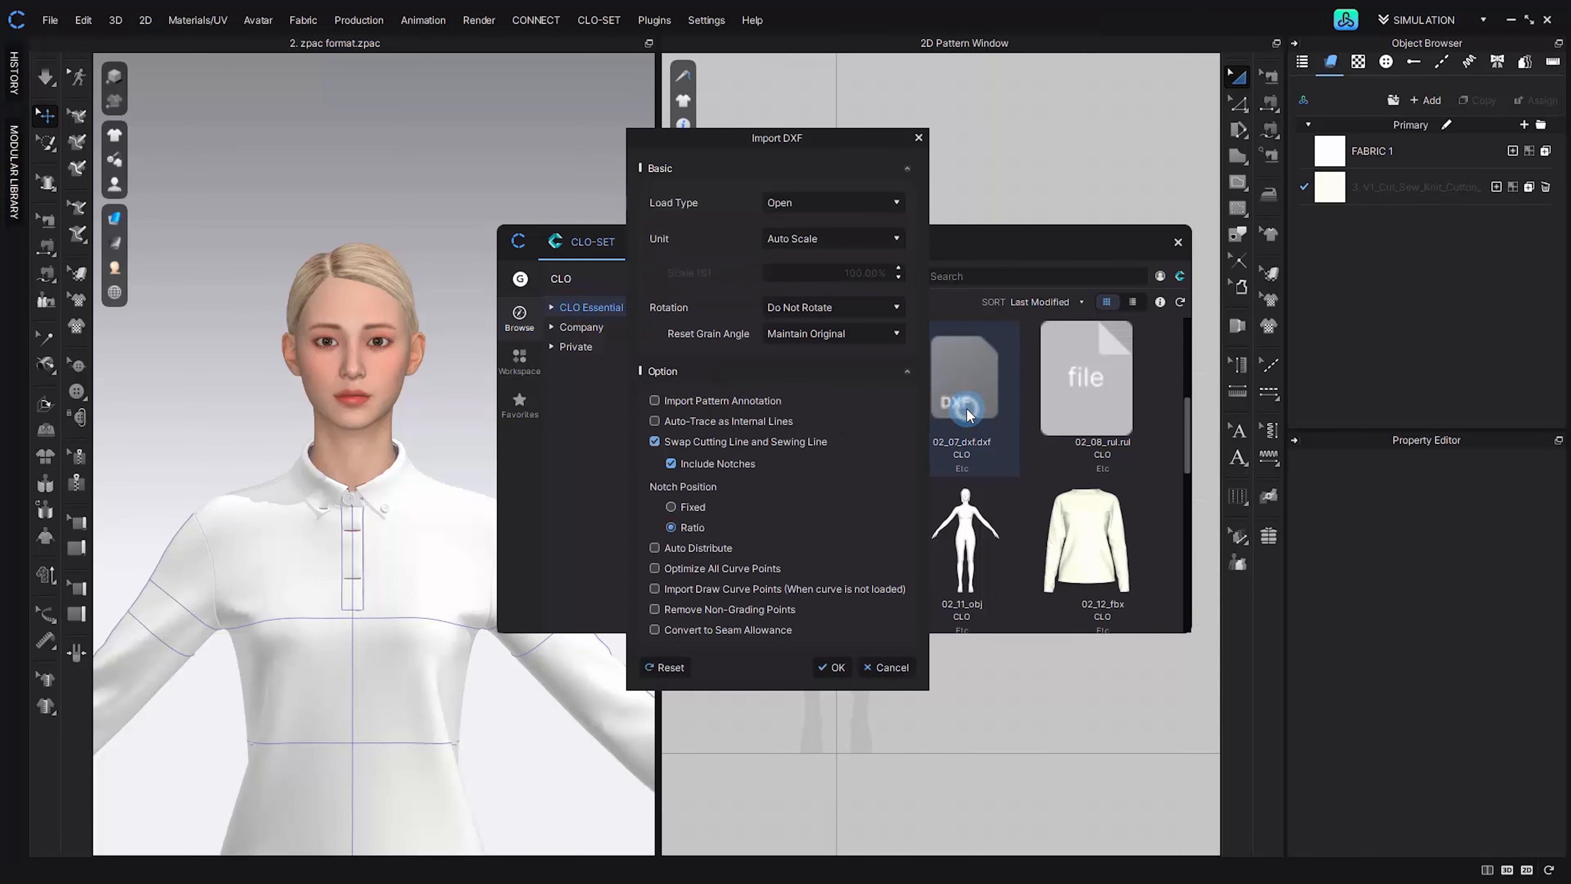
{"action": "left_click", "coordinate": [831, 666]}
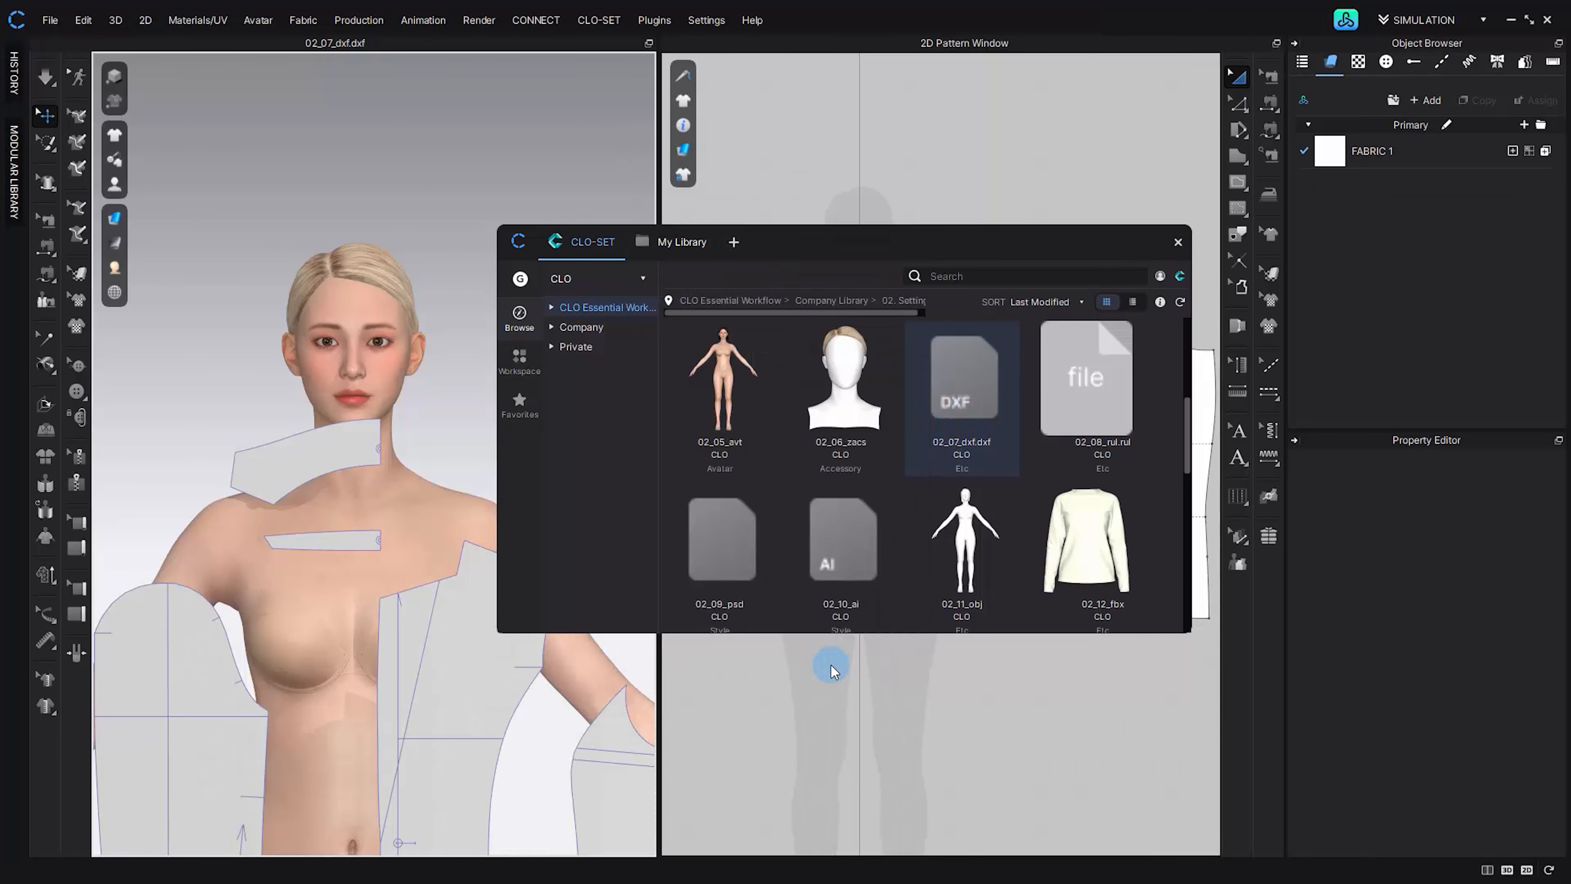
{"action": "scroll", "coordinate": [494, 687], "scroll_direction": "down", "scroll_amount": 3}
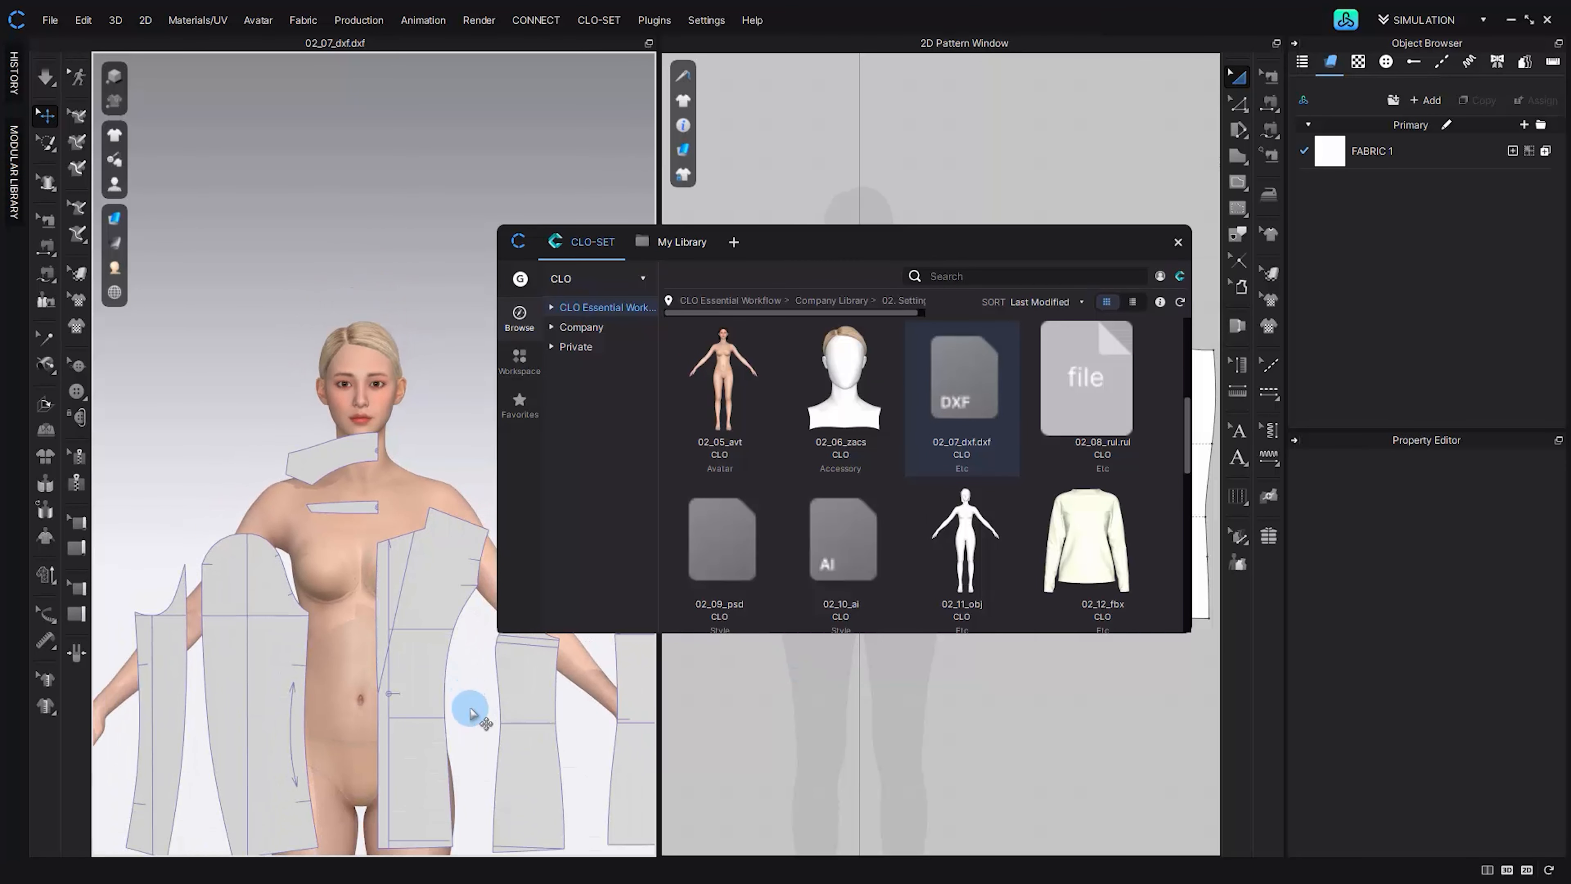
{"action": "scroll", "coordinate": [470, 713], "scroll_direction": "down", "scroll_amount": 3}
{"action": "left_click_drag", "start_coordinate": [906, 246], "coordinate": [505, 461]}
- Select all the imported patterns for grading and assign them to a size group
{"action": "left_click", "coordinate": [1025, 456]}
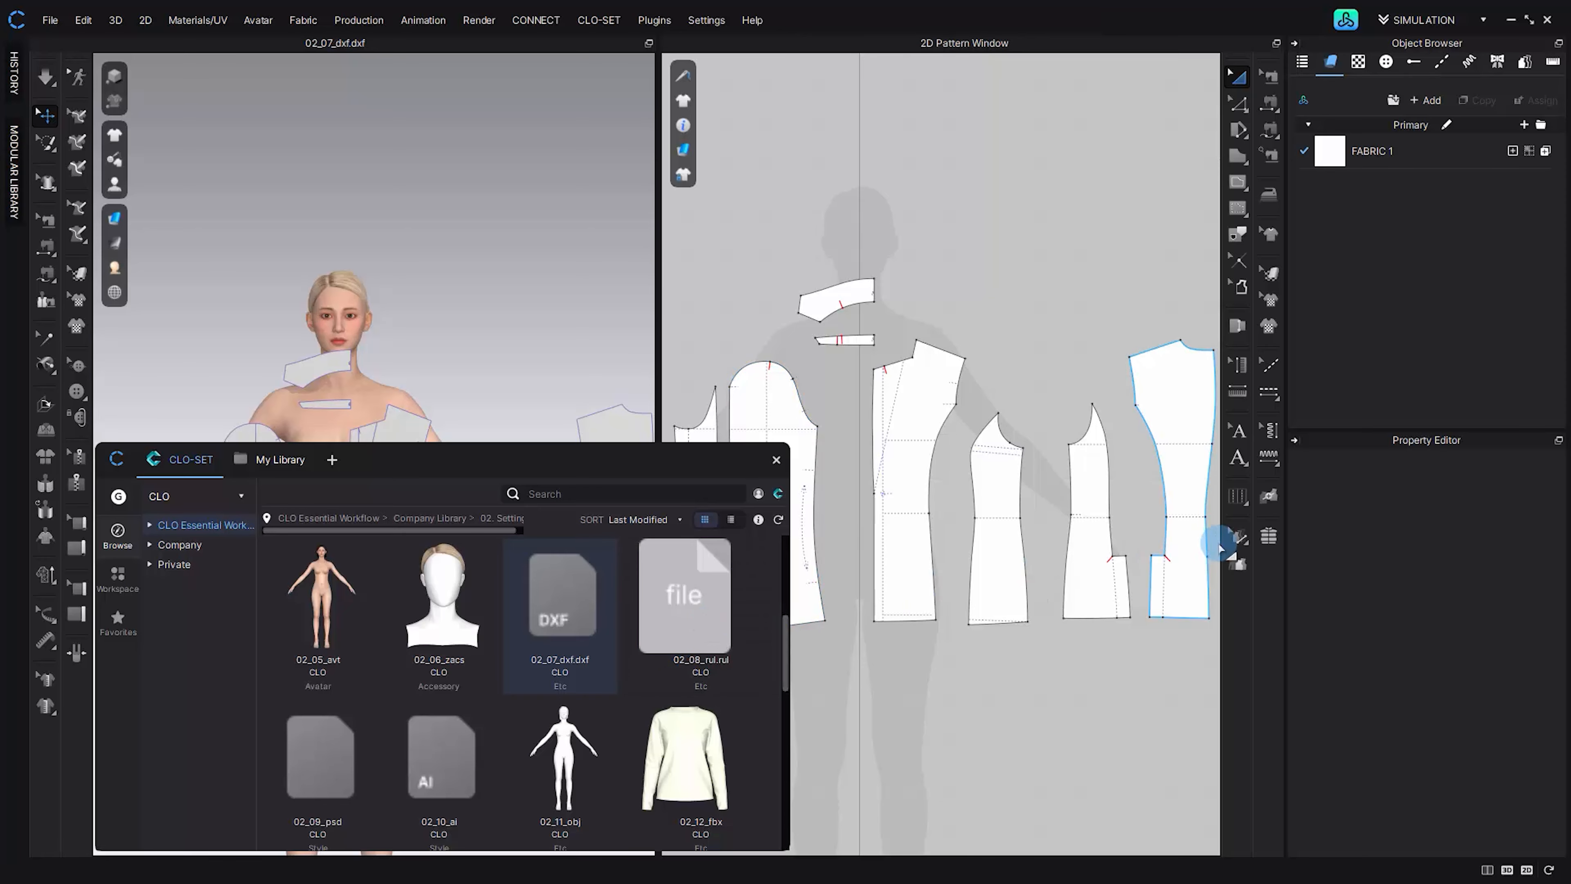
{"action": "left_click", "coordinate": [1238, 536]}
{"action": "scroll", "coordinate": [1101, 557], "scroll_direction": "down", "scroll_amount": 3}
{"action": "left_click_drag", "start_coordinate": [900, 401], "coordinate": [1179, 610]}
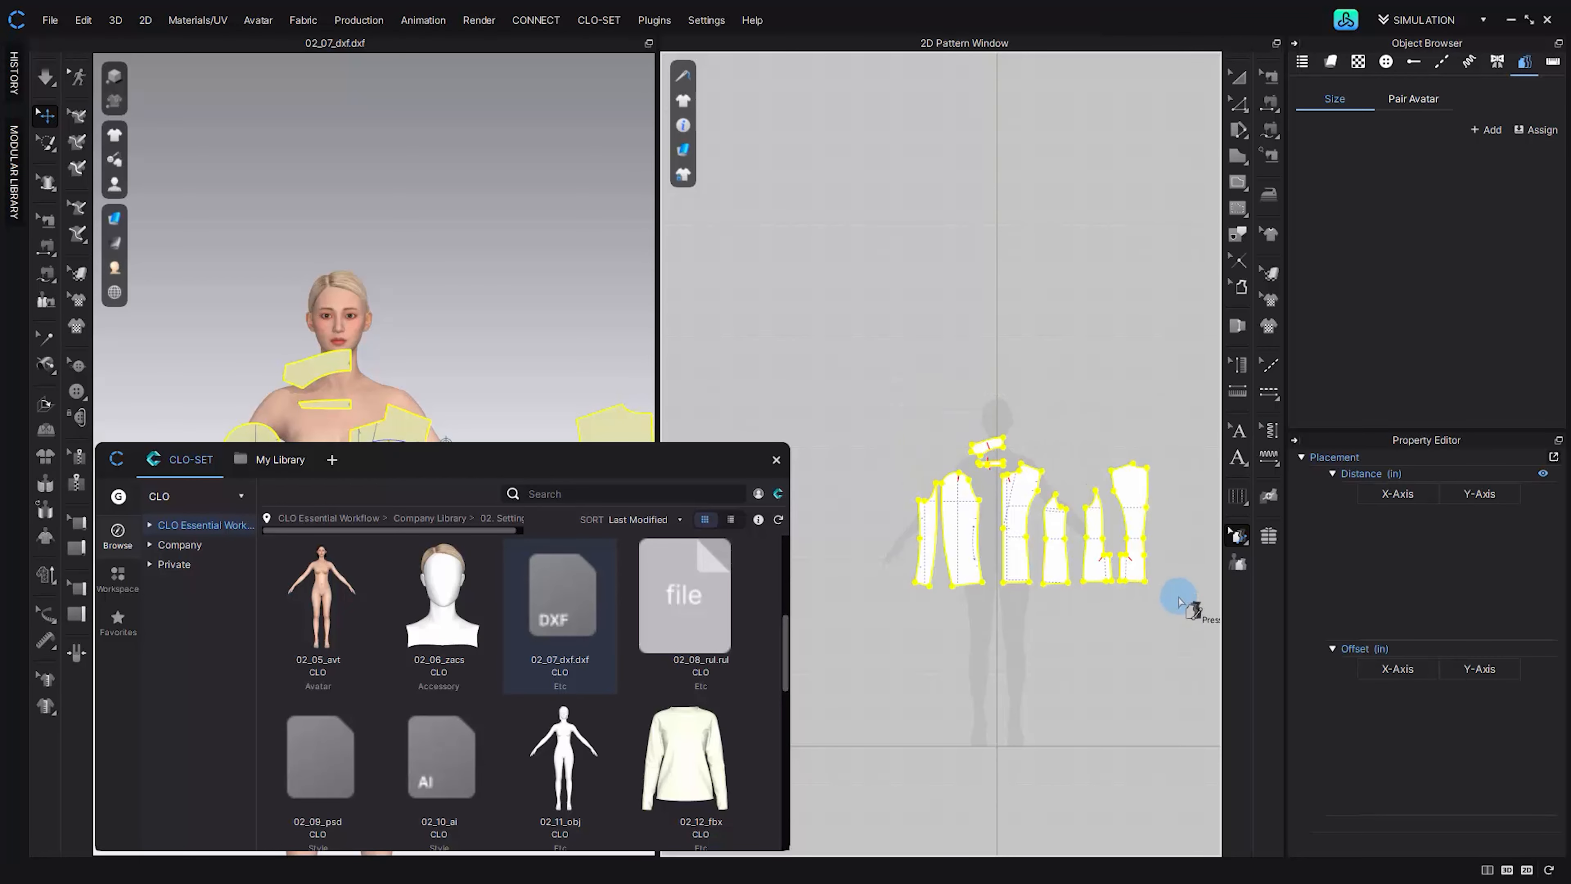
{"action": "left_click", "coordinate": [1537, 130]}
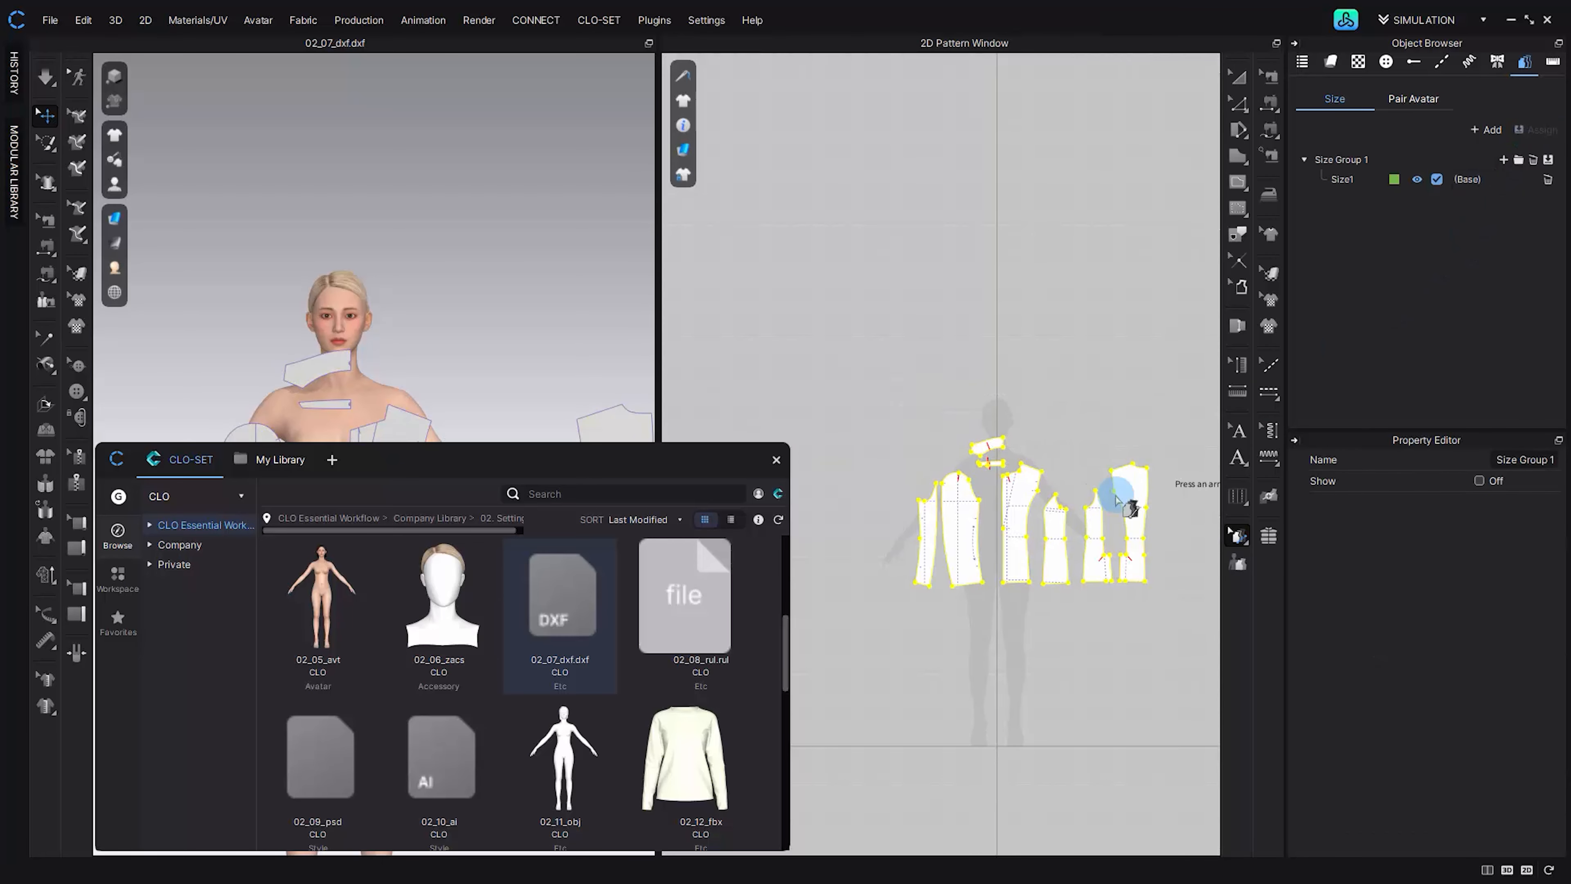
- Load the grade rule file 02_08_rul.rul into the new size group
{"action": "scroll", "coordinate": [1091, 447], "scroll_direction": "up", "scroll_amount": 3}
{"action": "left_click", "coordinate": [1515, 160]}
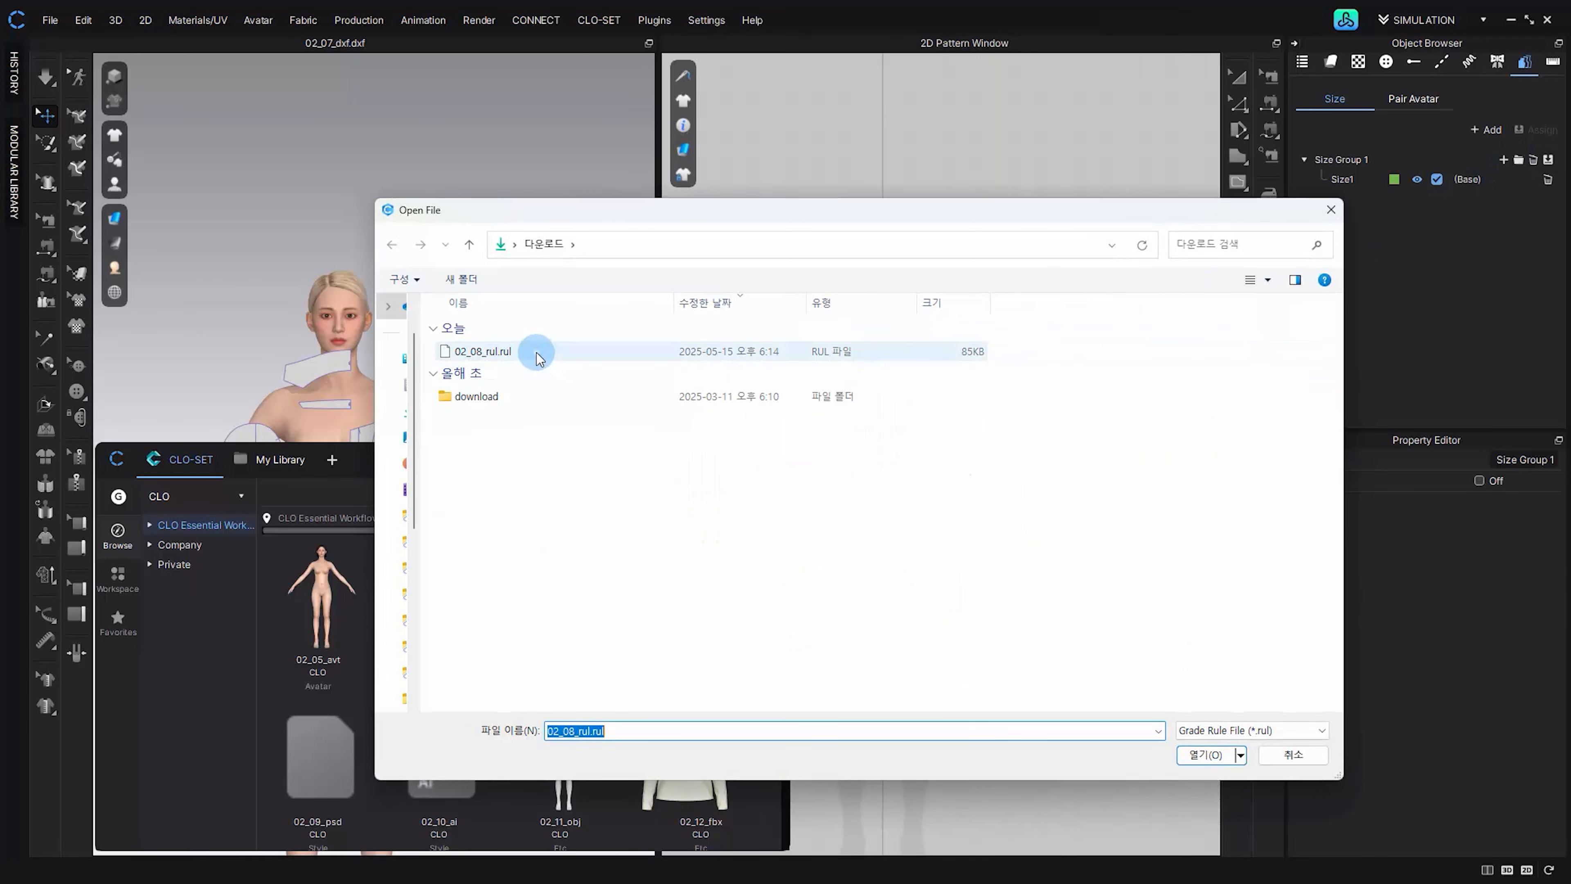
{"action": "left_click", "coordinate": [538, 358]}
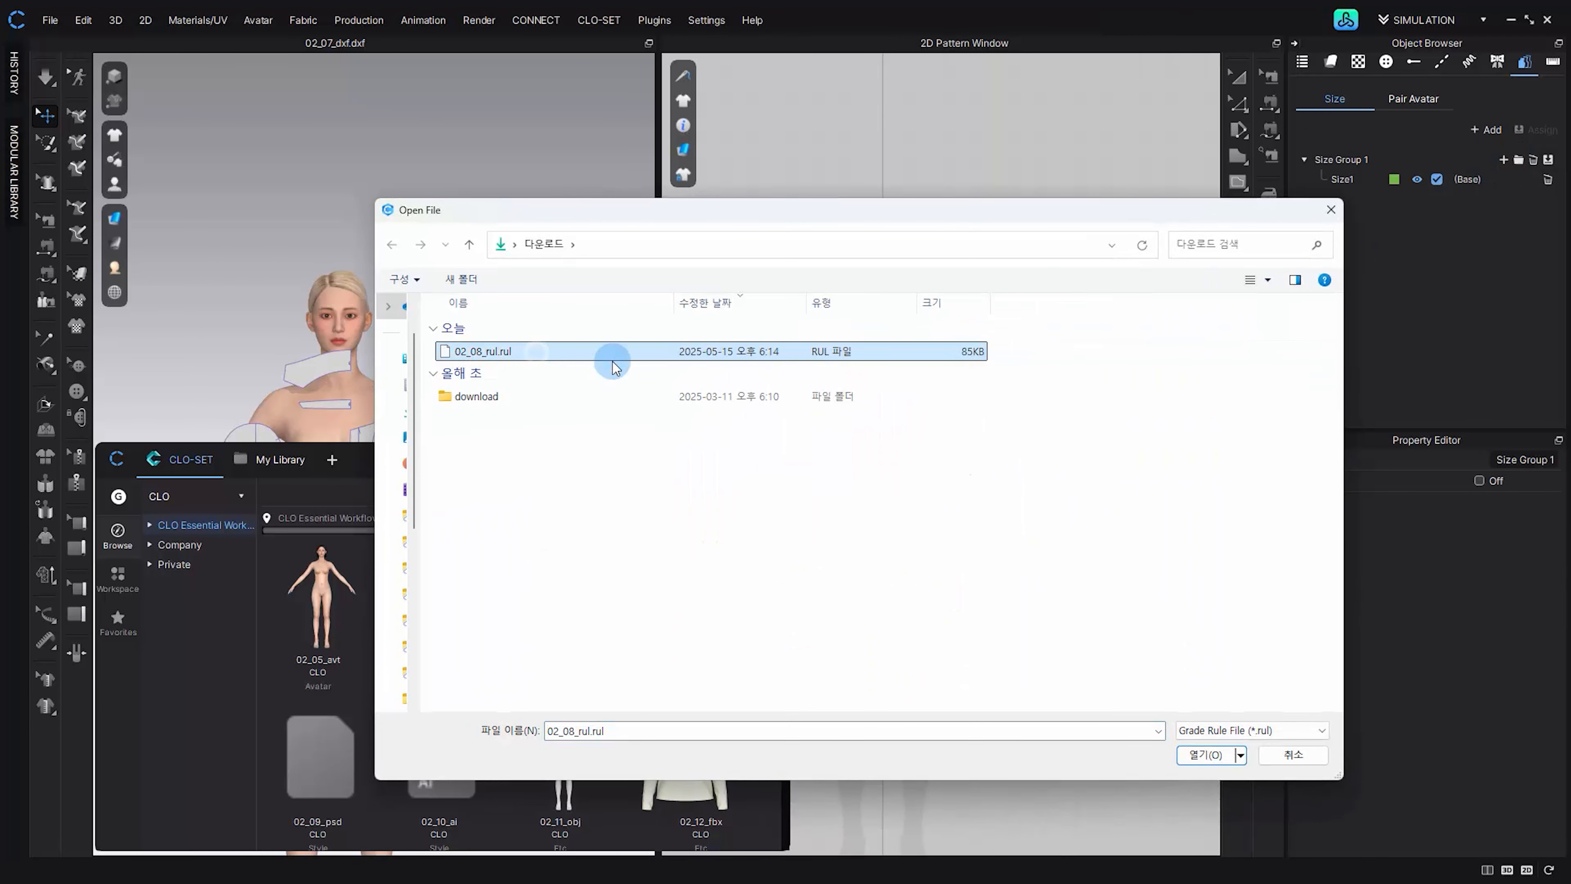
{"action": "left_click", "coordinate": [1194, 757]}
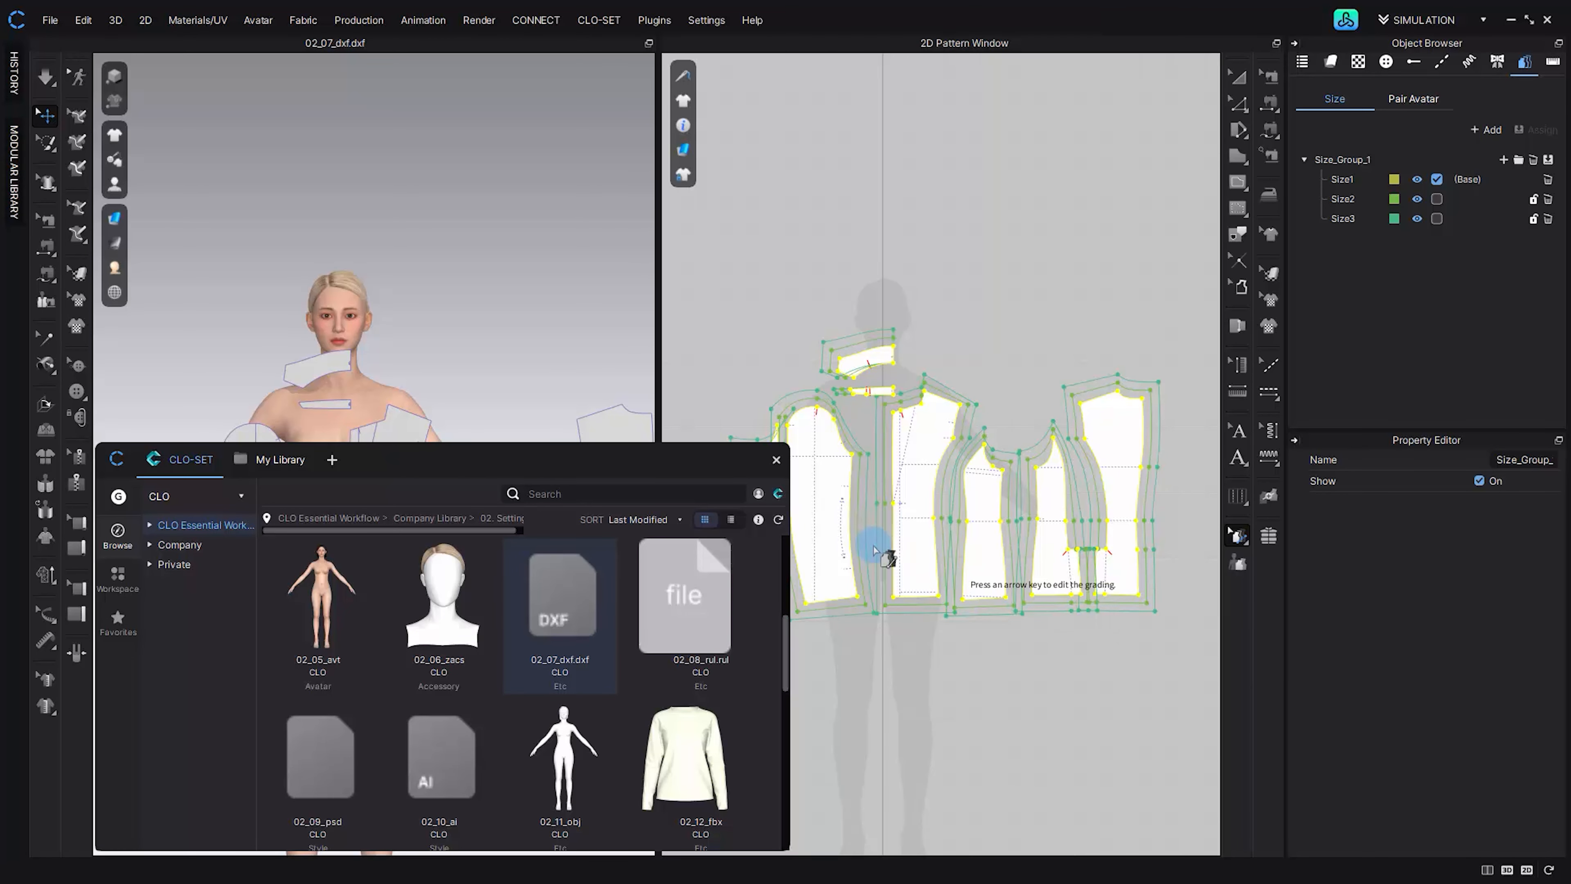
- Add the 02_09_psd file from the CLO-SET library to the Object Browser's graphic list
{"action": "left_click_drag", "start_coordinate": [637, 461], "coordinate": [908, 267]}
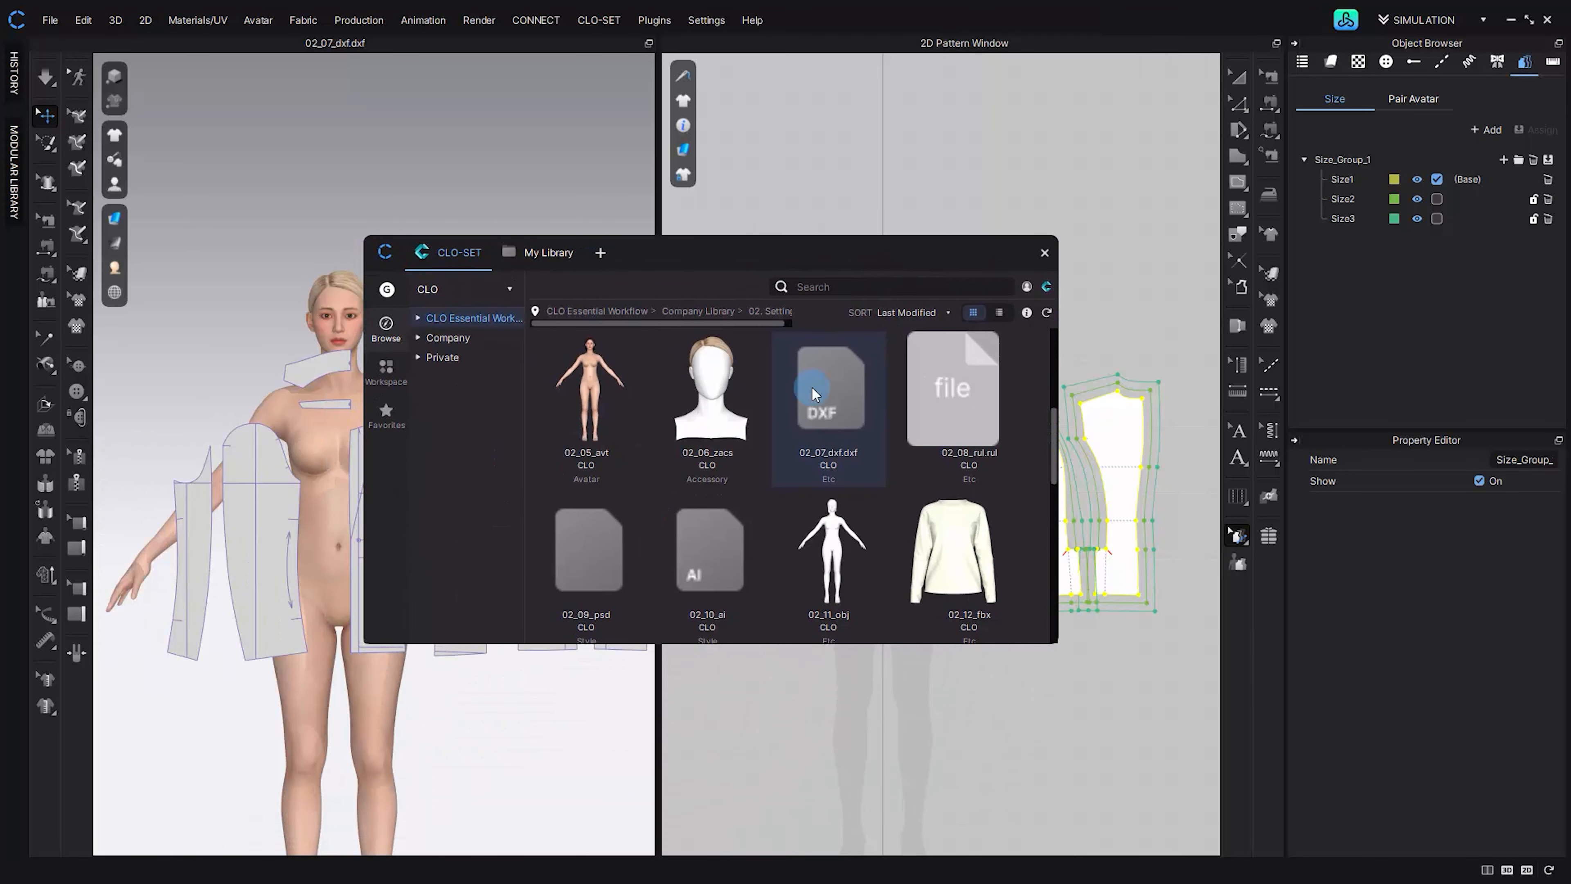
{"action": "left_click", "coordinate": [603, 584]}
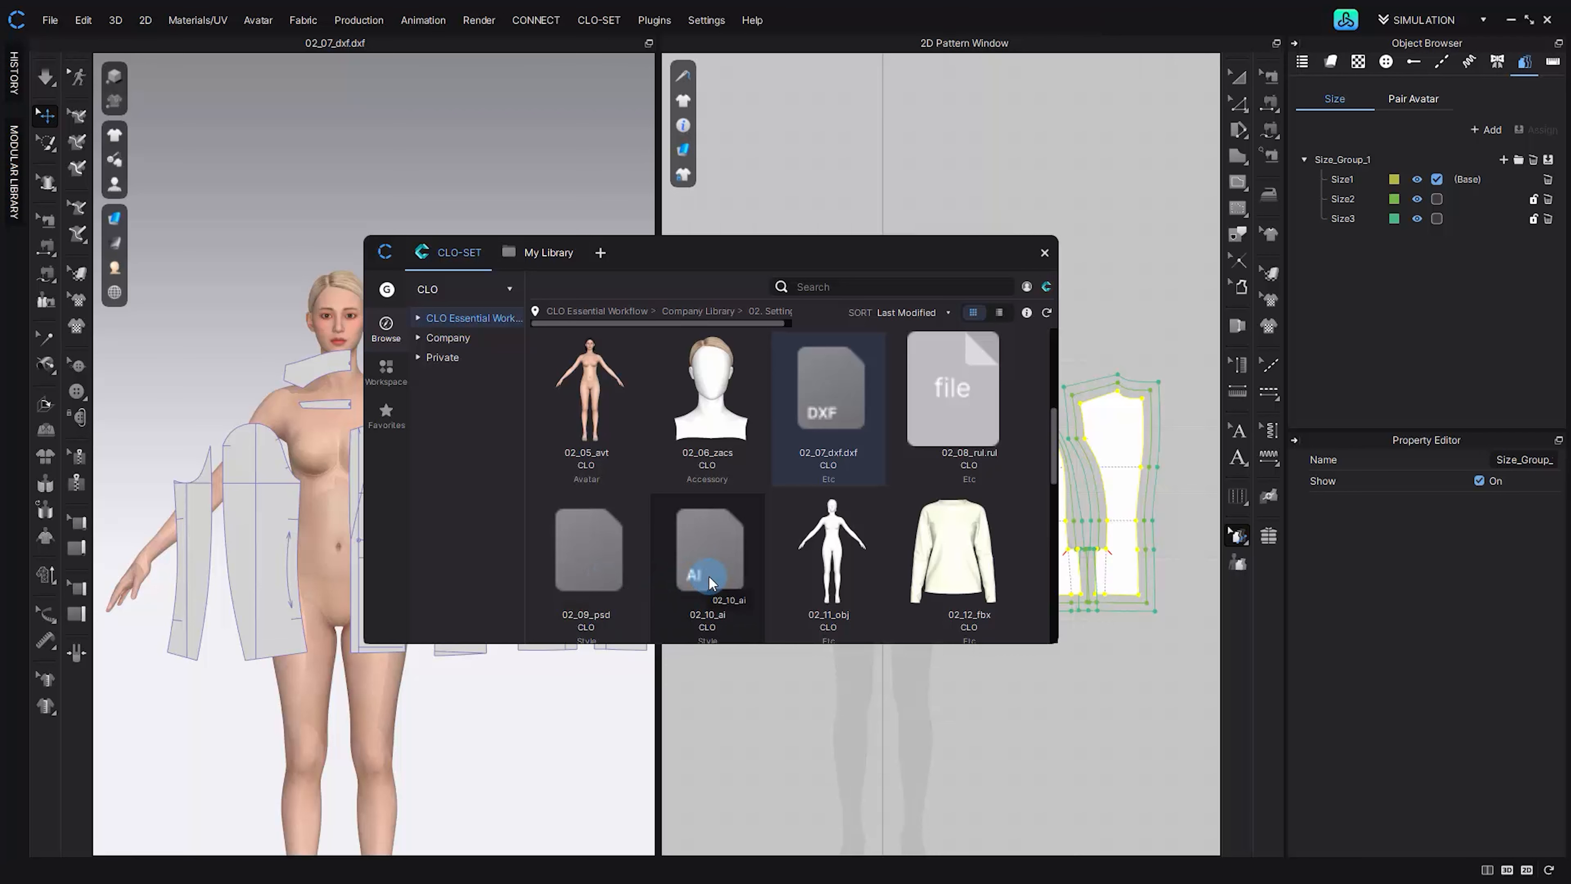
{"action": "left_click", "coordinate": [1364, 59]}
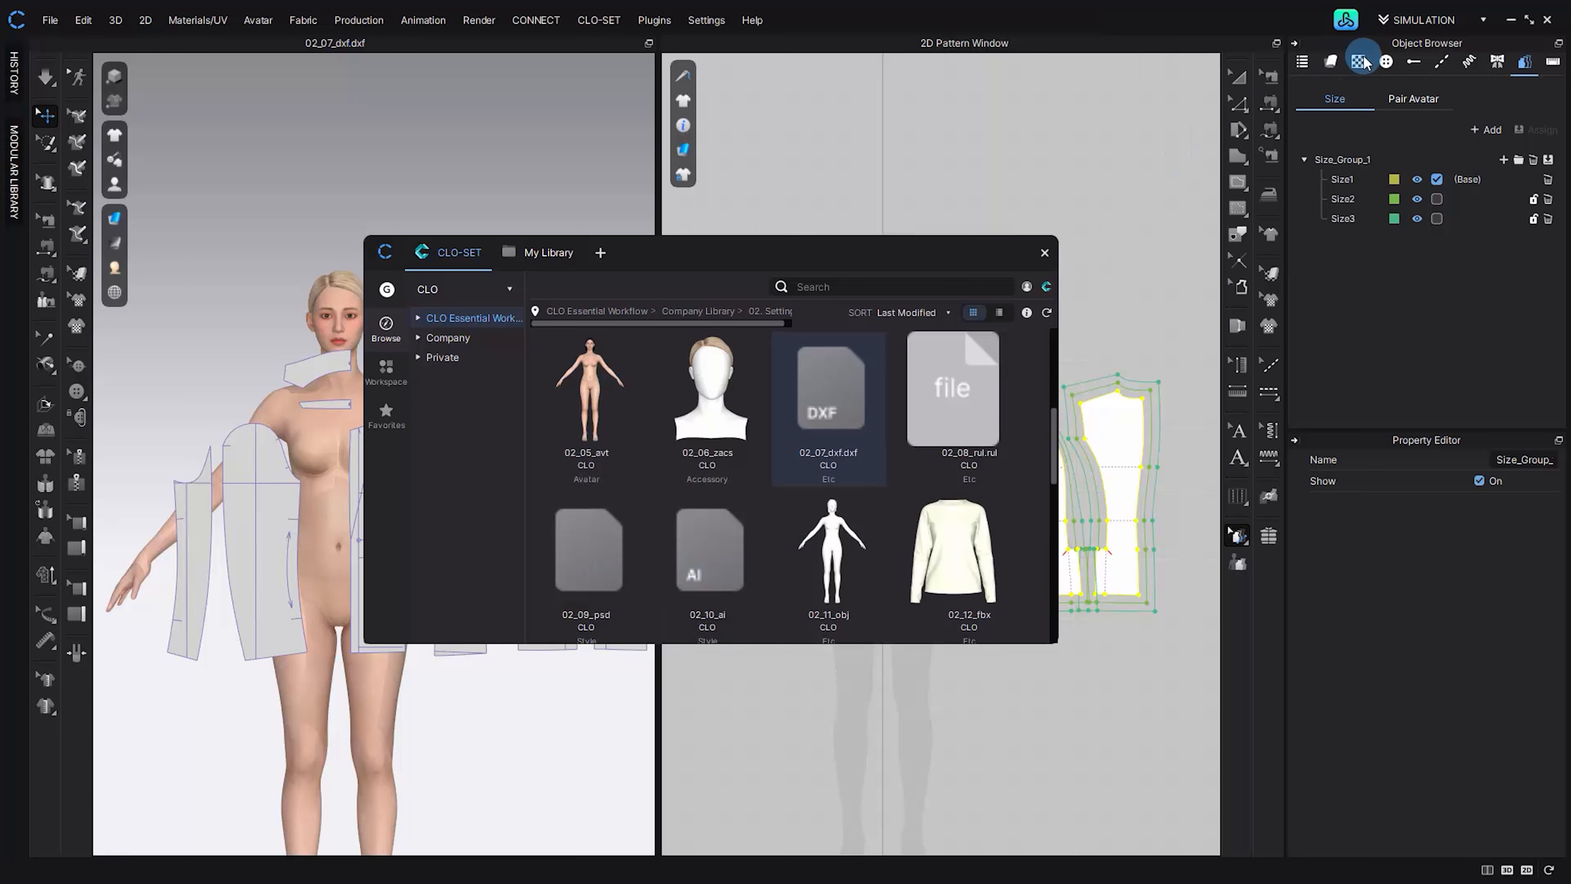
{"action": "left_click_drag", "start_coordinate": [576, 573], "coordinate": [1371, 182]}
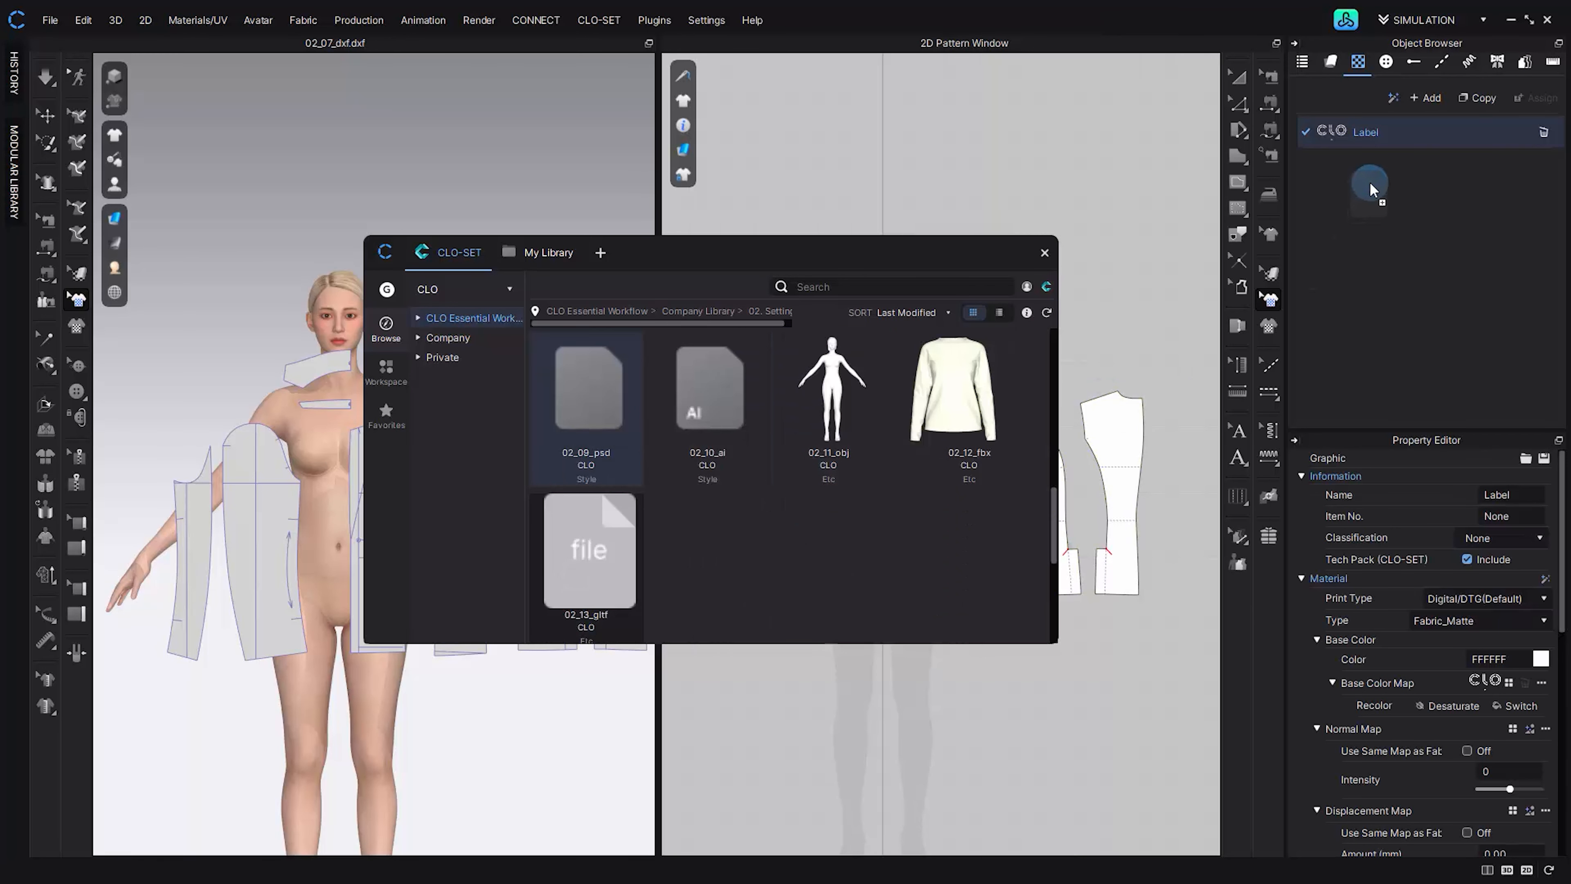
- Add the 02_10_ai file from the CLO-SET library to the graphic list, using the Label_1 artboard with the Image bounding box
{"action": "left_click_drag", "start_coordinate": [720, 396], "coordinate": [1365, 217]}
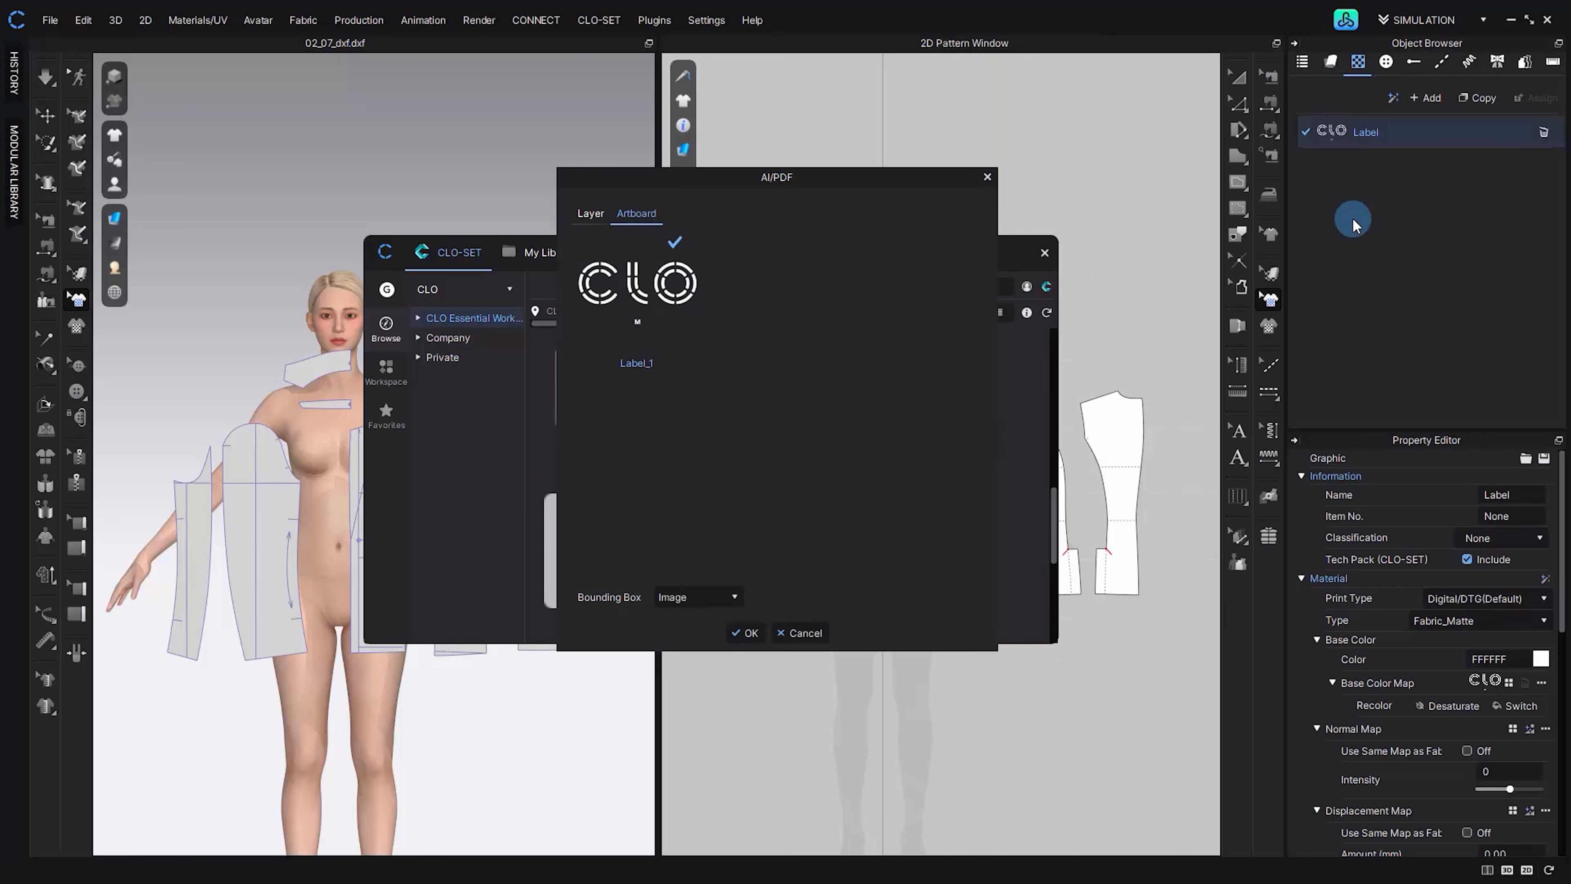
{"action": "left_click", "coordinate": [657, 290]}
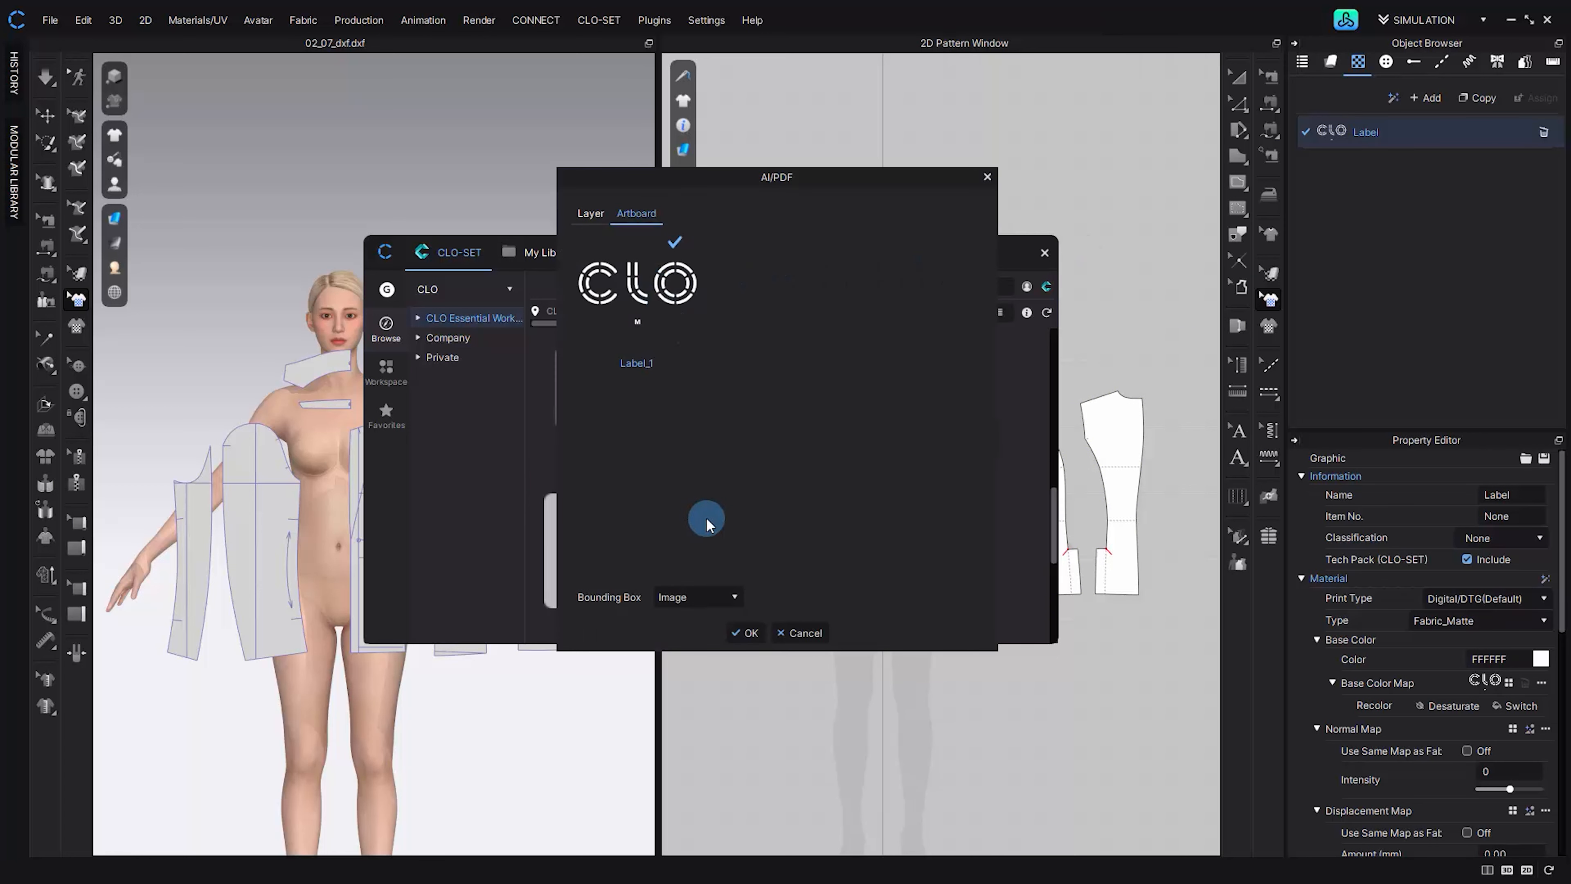
{"action": "left_click", "coordinate": [745, 633]}
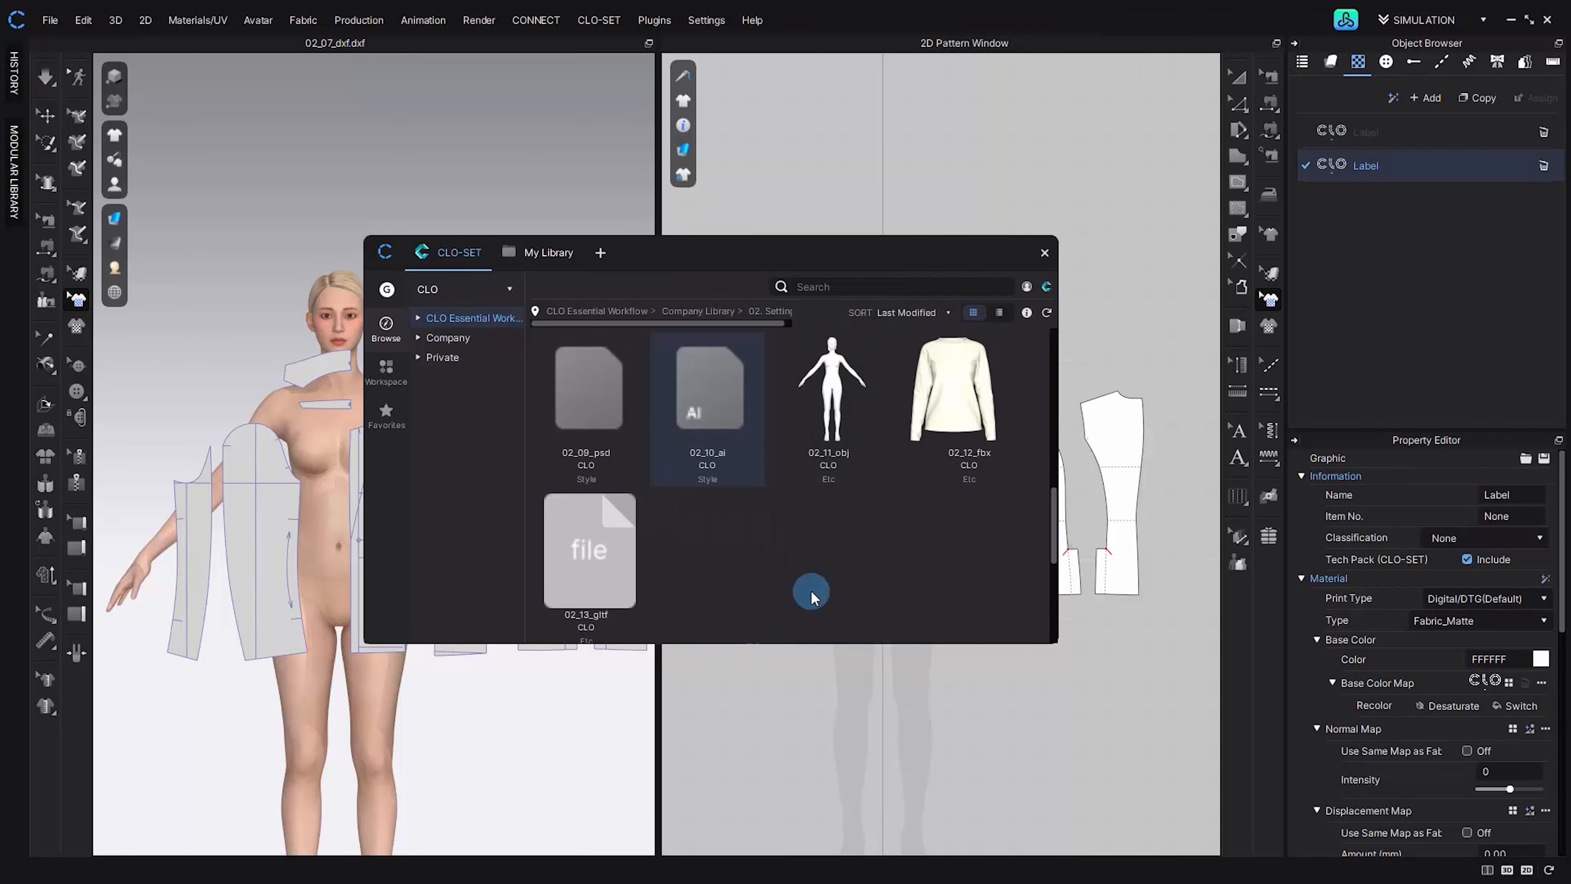
{"action": "left_click", "coordinate": [1322, 134]}
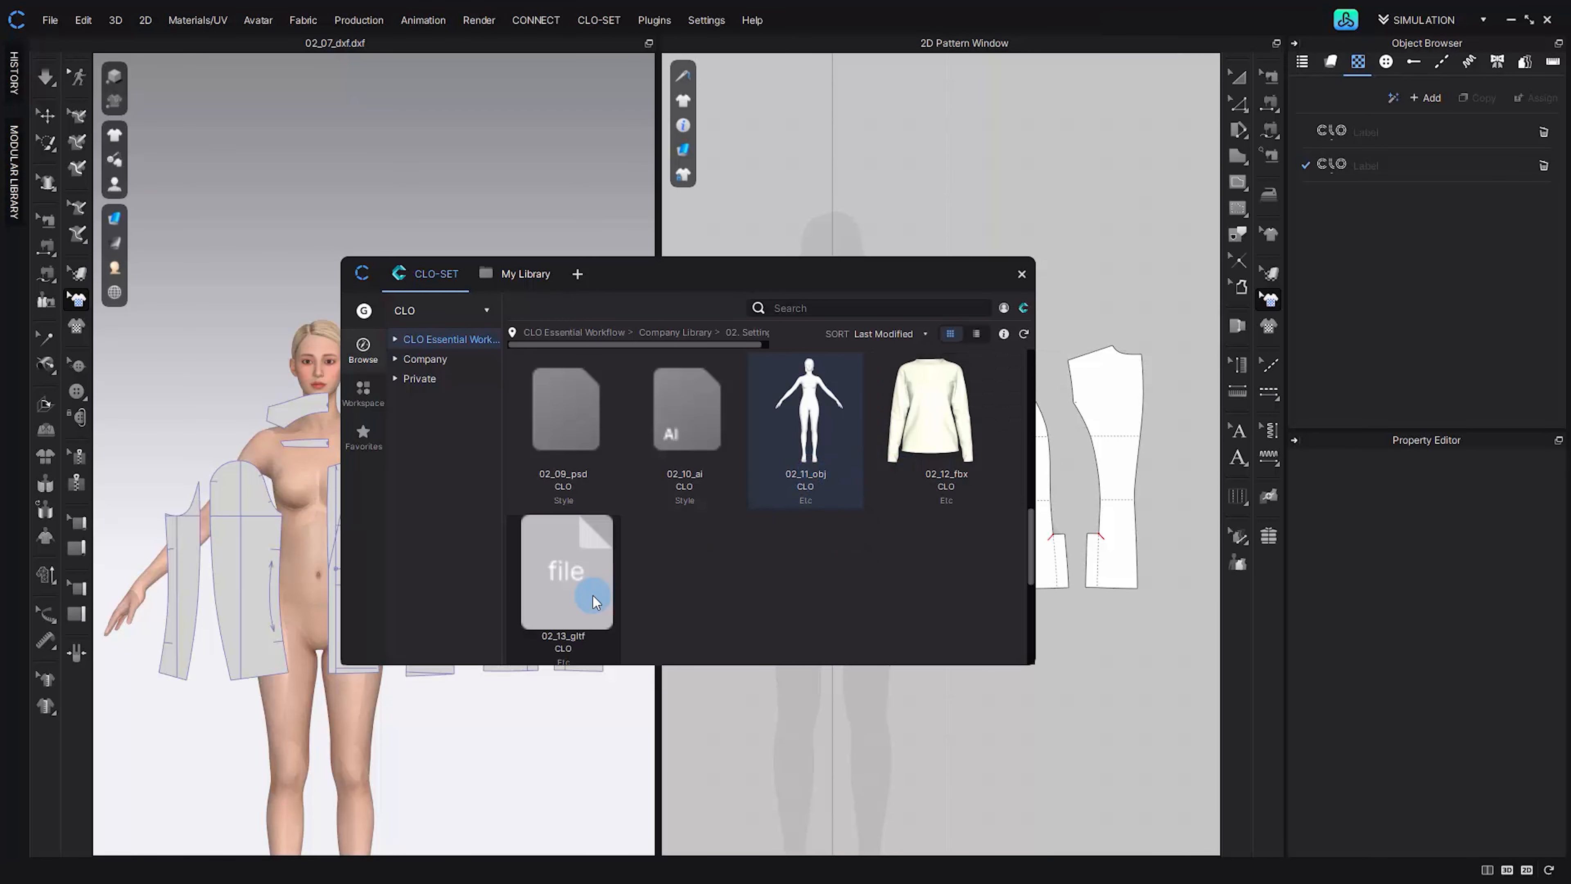
- Start a new, empty project in place of the 02_07_dxf.dxf pattern file
{"action": "left_click", "coordinate": [50, 20]}
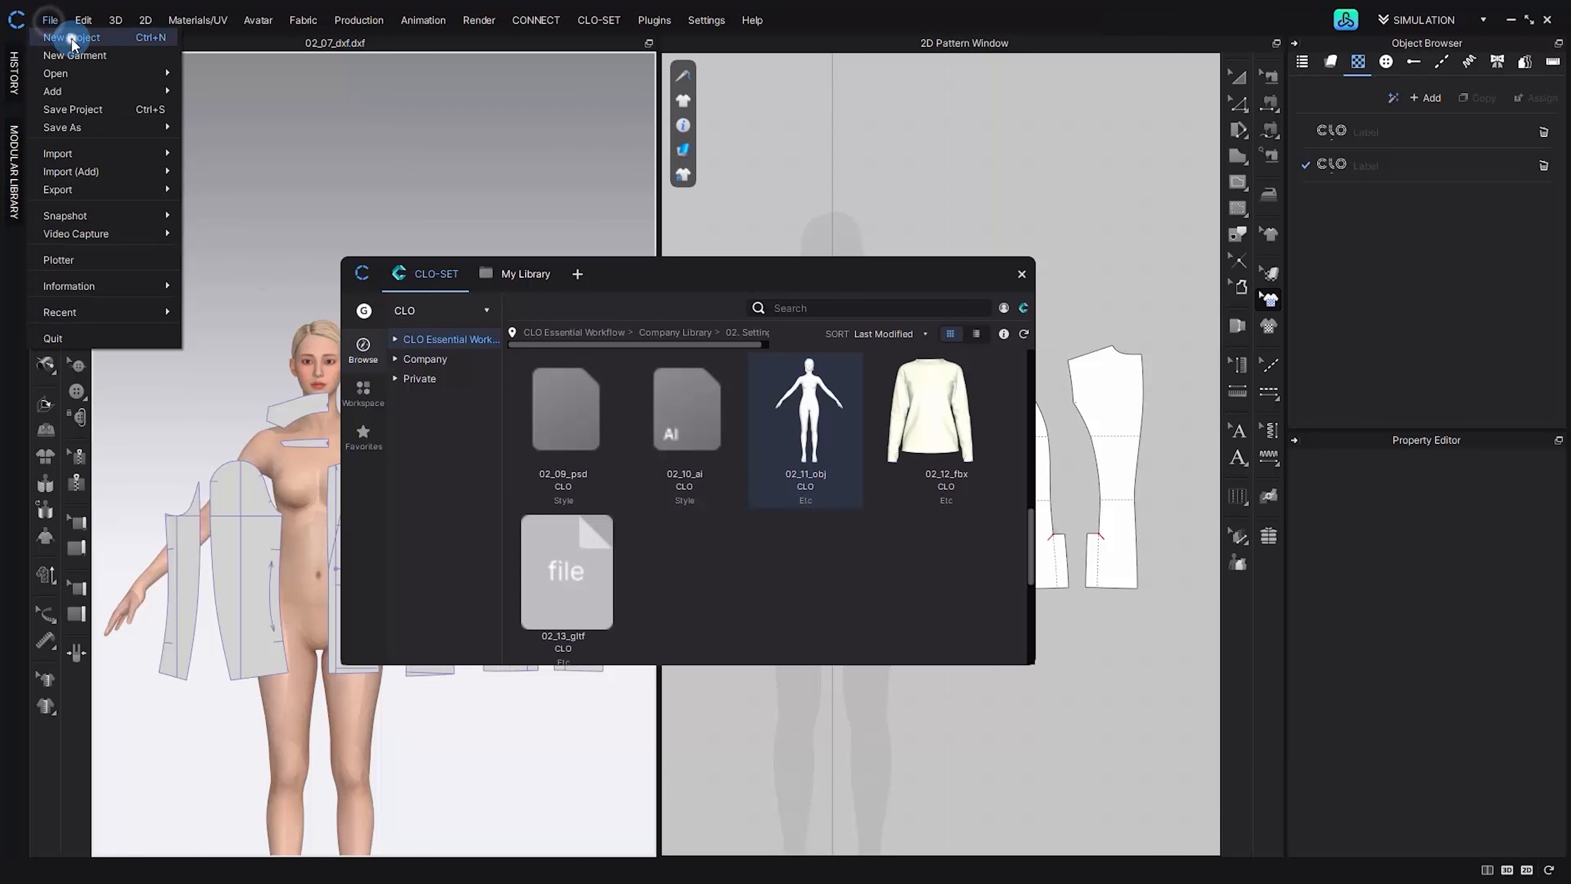
{"action": "left_click", "coordinate": [62, 37]}
{"action": "left_click", "coordinate": [788, 498]}
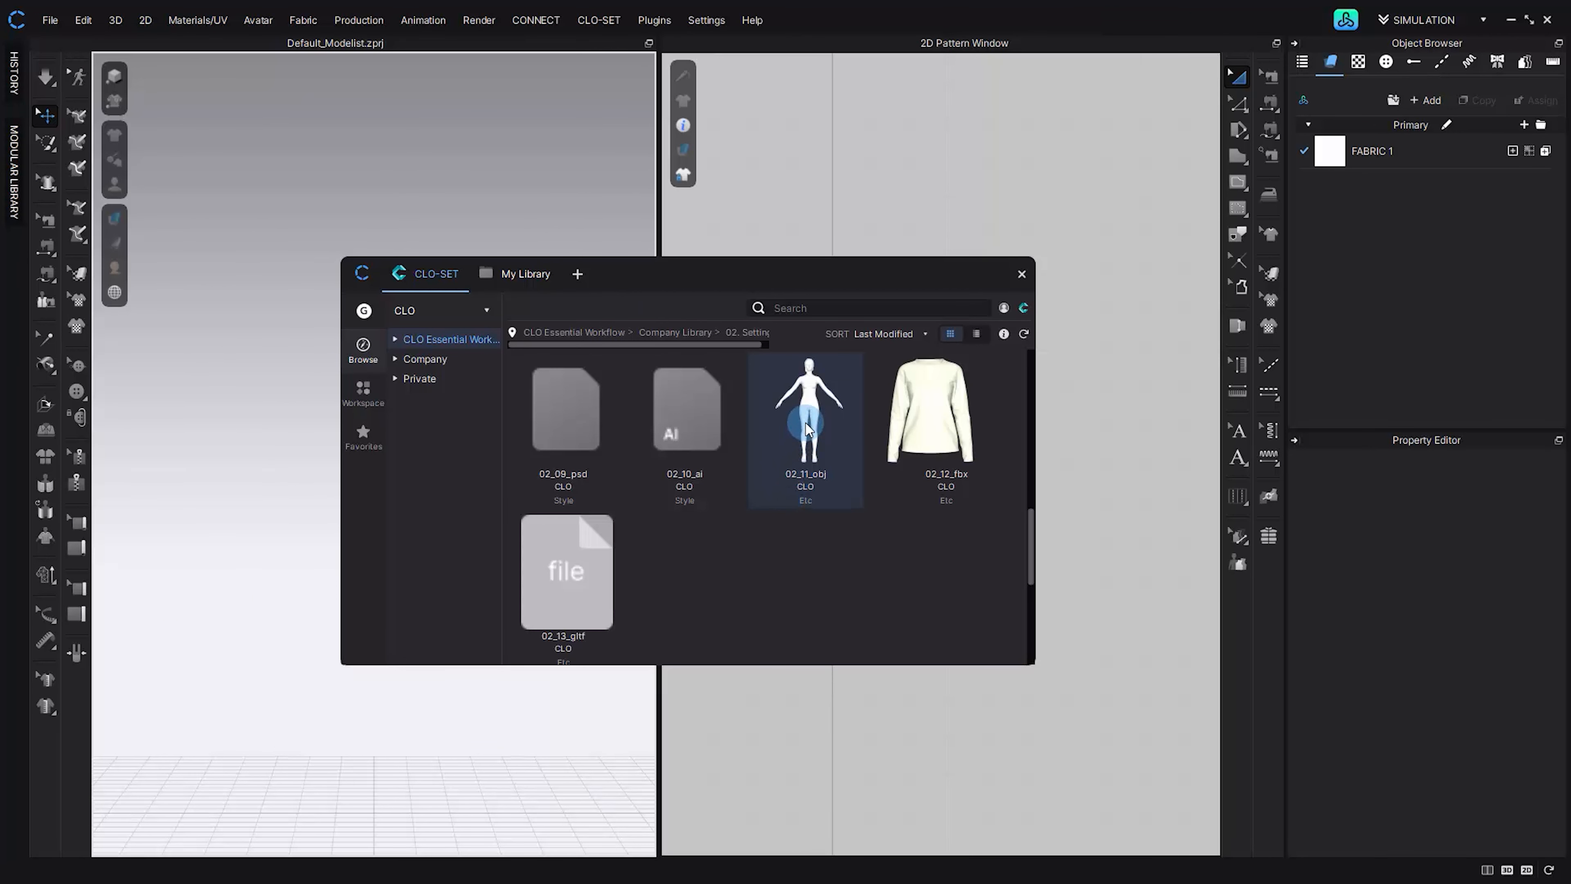
- Import 02_11_obj as an avatar with load type Open, in mm at 100% scale, and uncover the 3D view behind the library window
{"action": "double_click", "coordinate": [805, 423]}
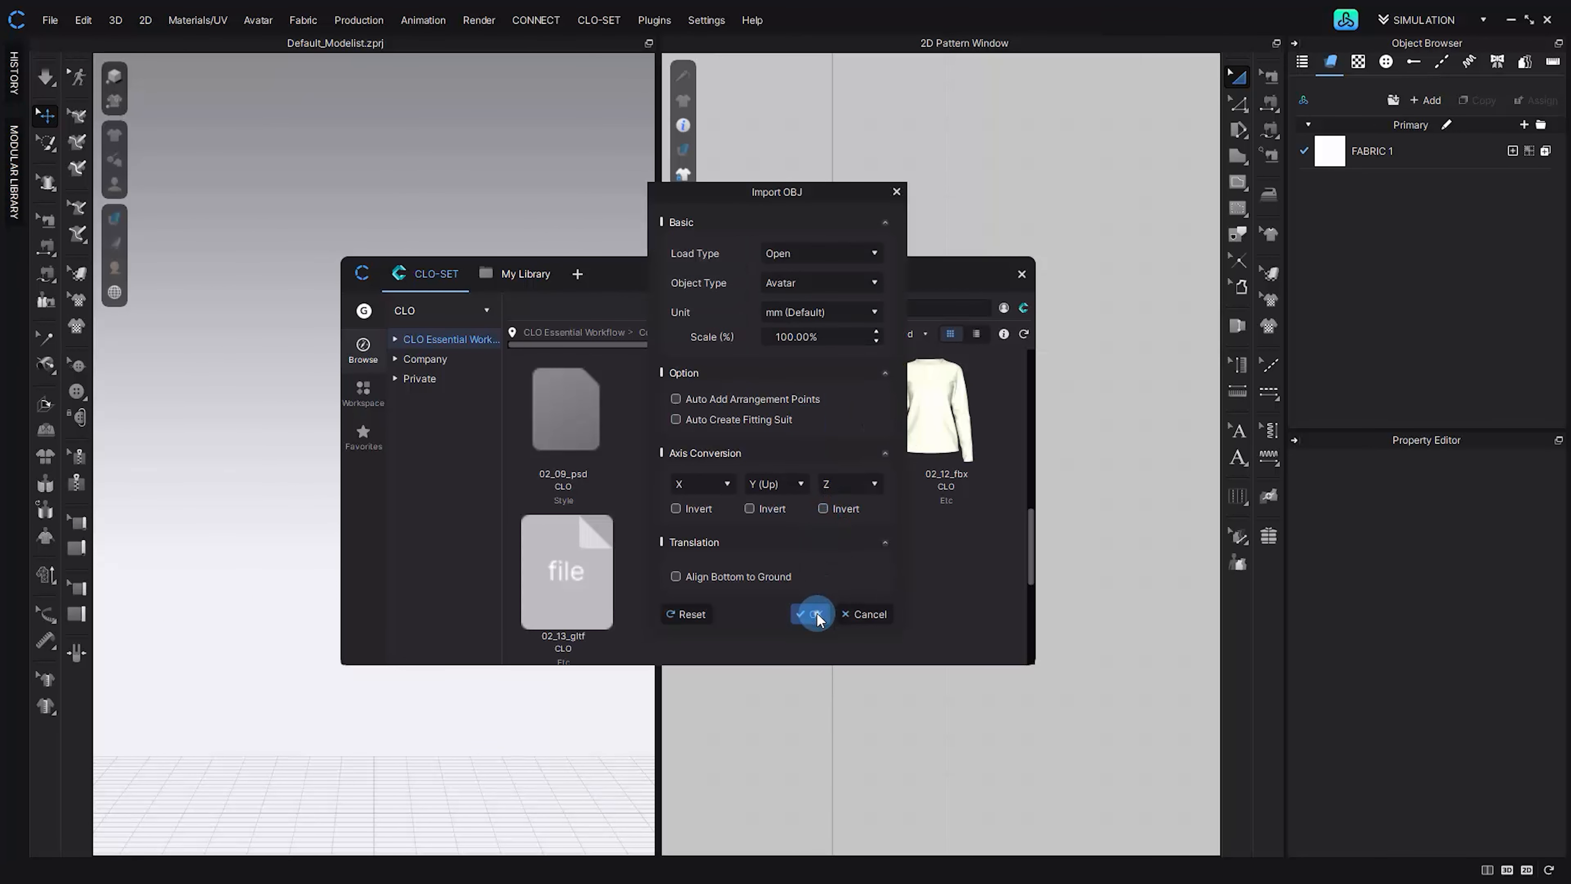
{"action": "left_click", "coordinate": [814, 614]}
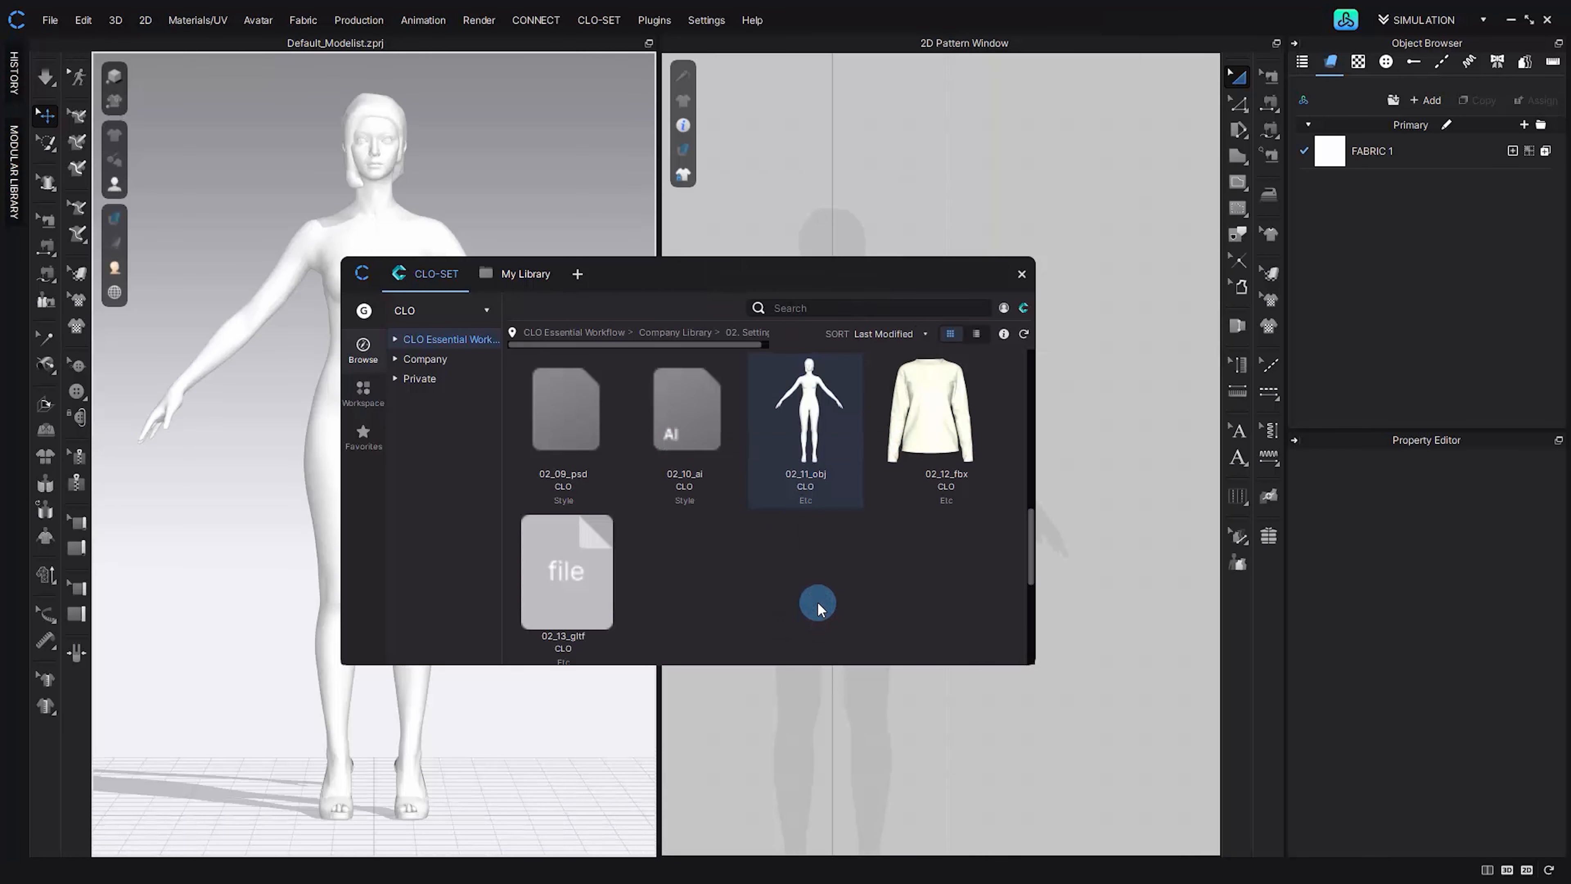
{"action": "left_click_drag", "start_coordinate": [694, 274], "coordinate": [1044, 248]}
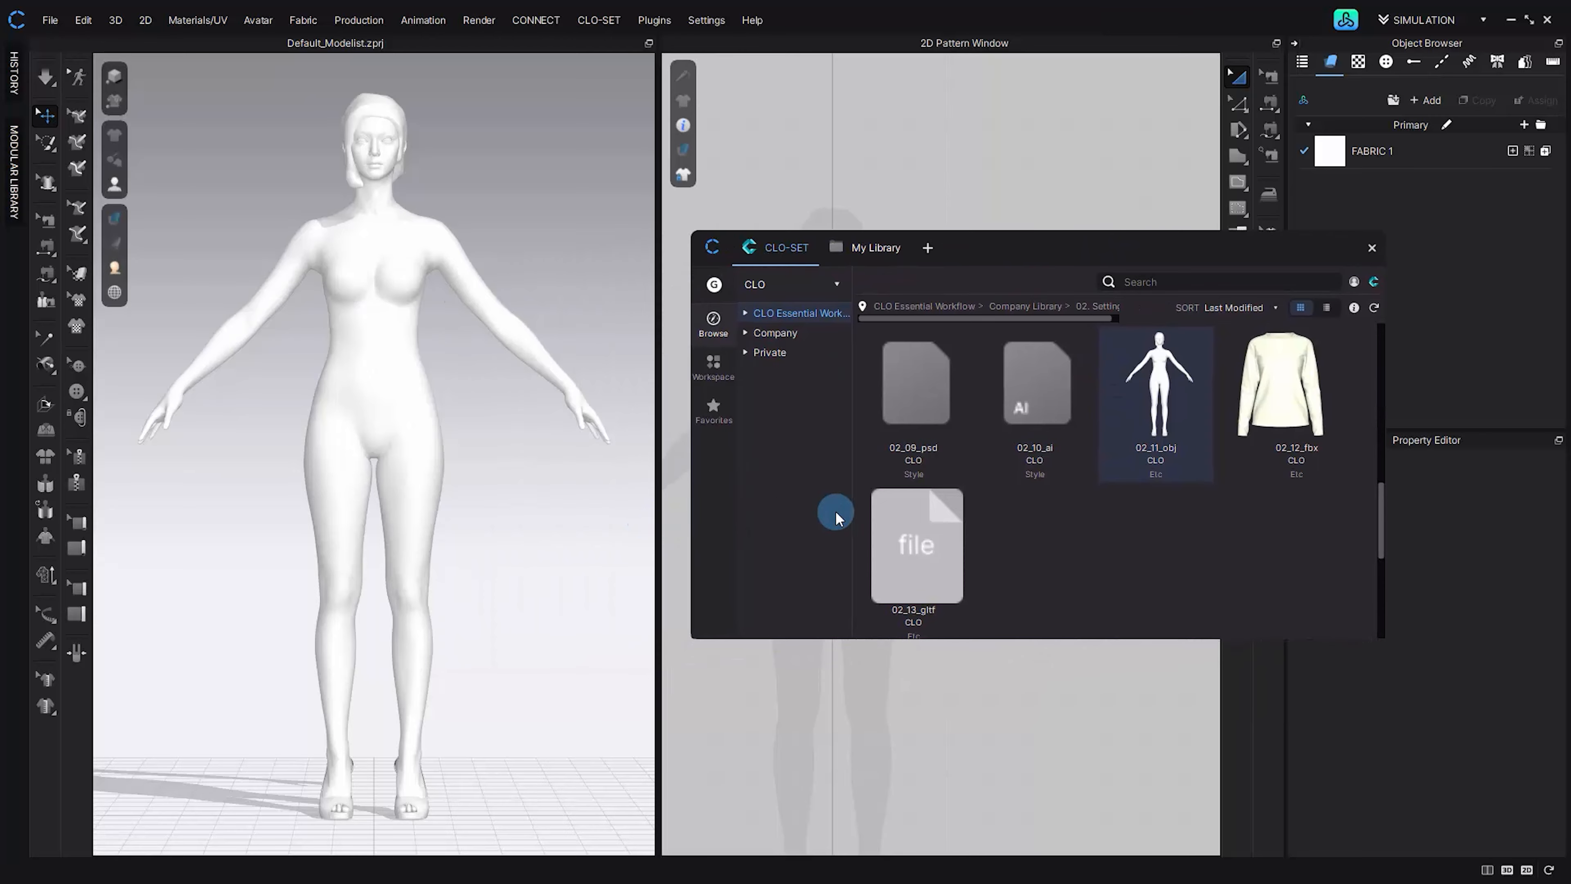
- Import the 02_12_fbx garment from the CLO-SET library with load type Open and Auto Scale
{"action": "double_click", "coordinate": [1276, 387]}
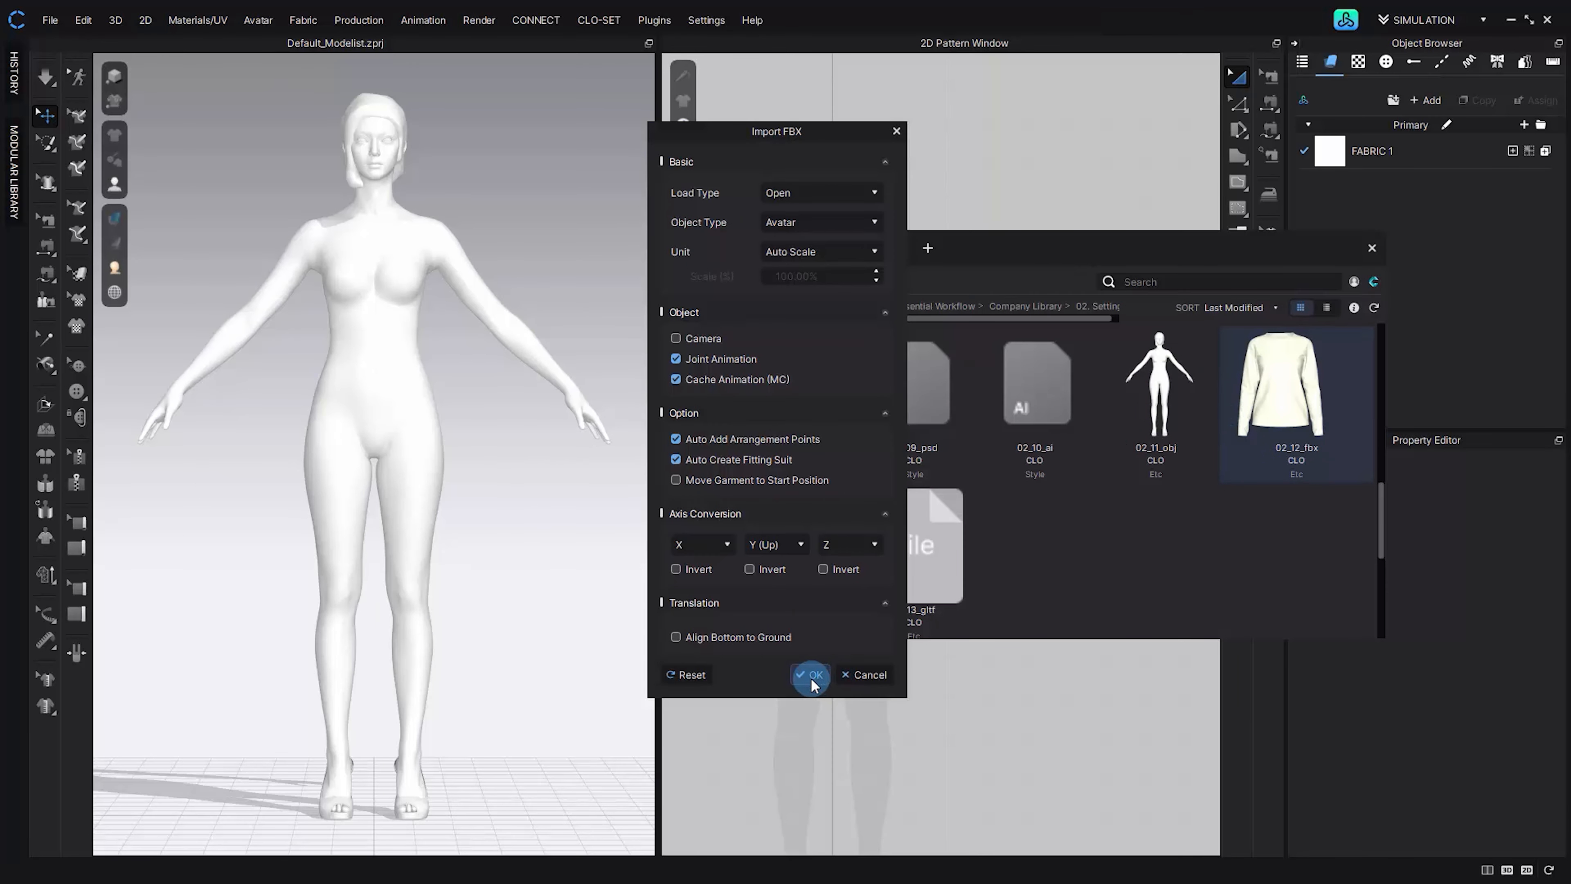
{"action": "left_click", "coordinate": [799, 225]}
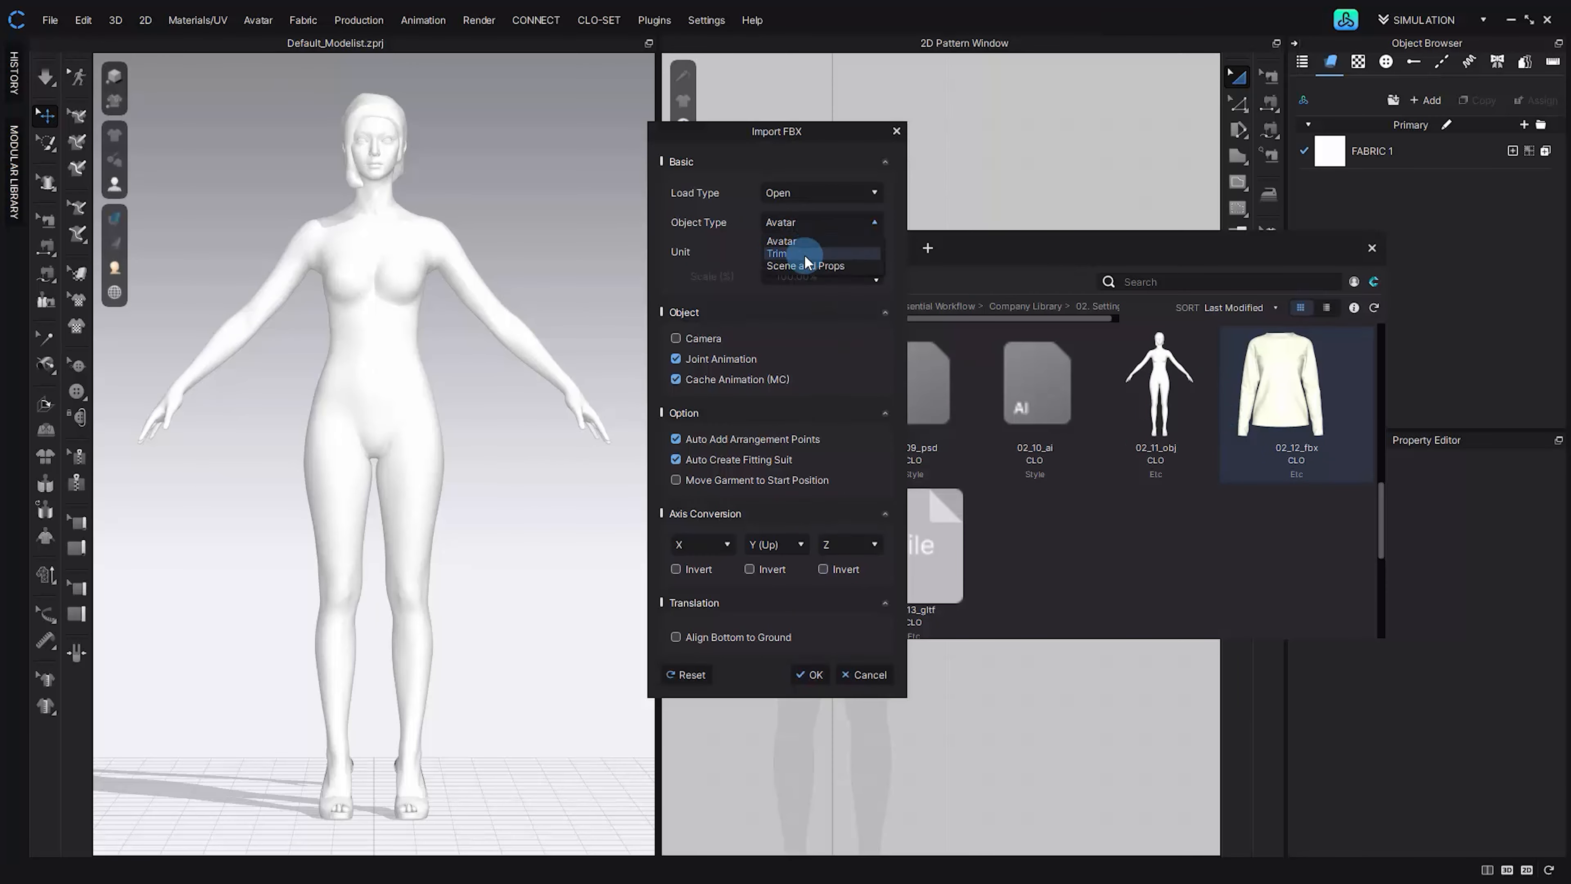
{"action": "left_click", "coordinate": [808, 674]}
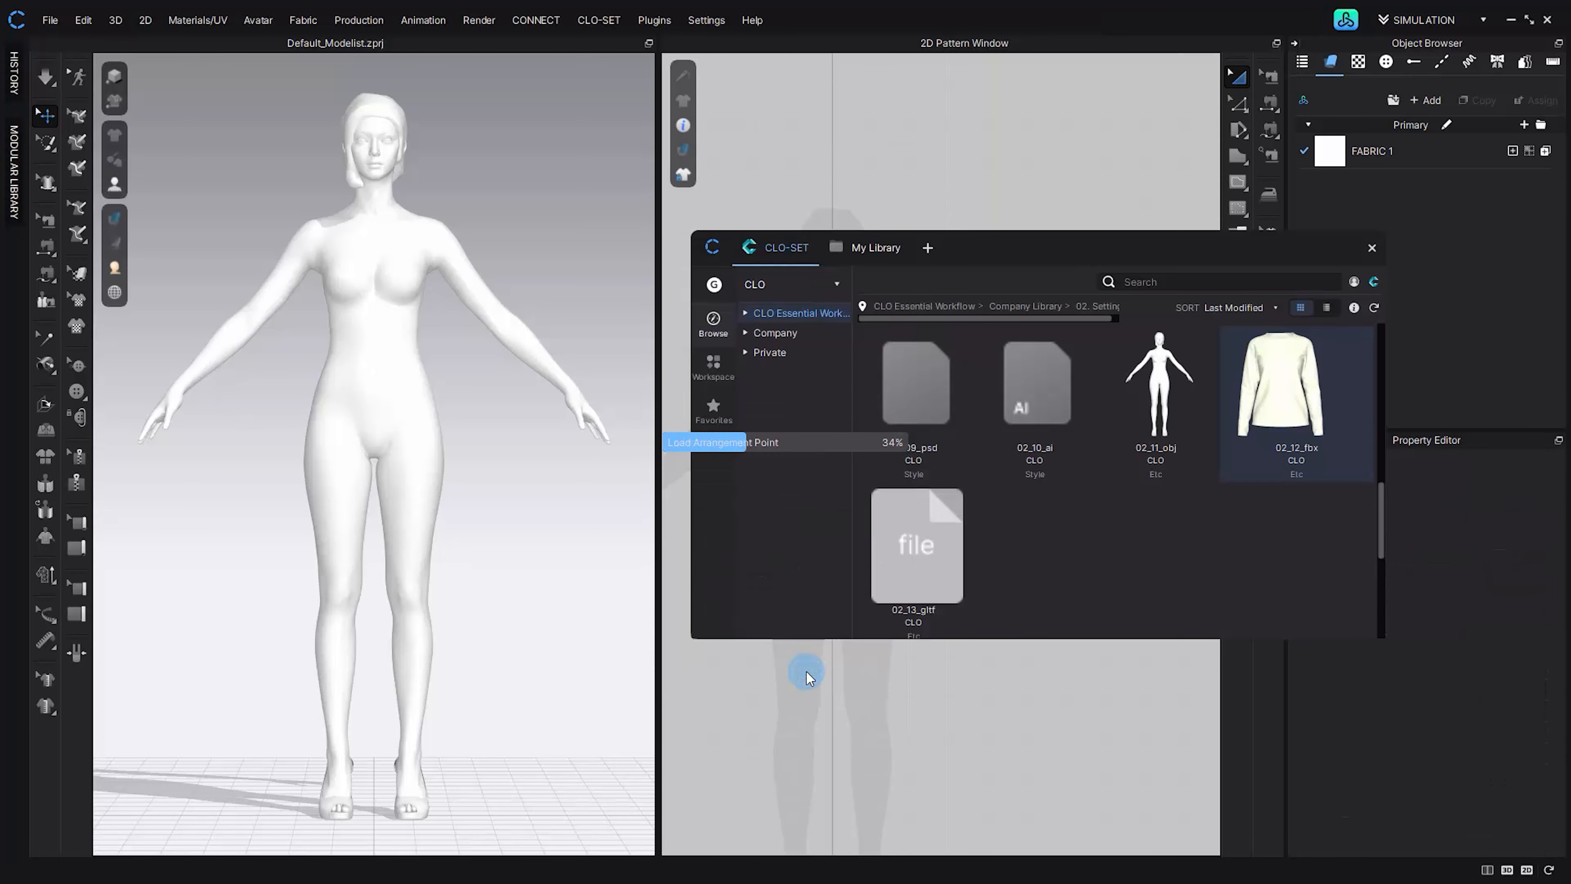
{"action": "left_click", "coordinate": [786, 484]}
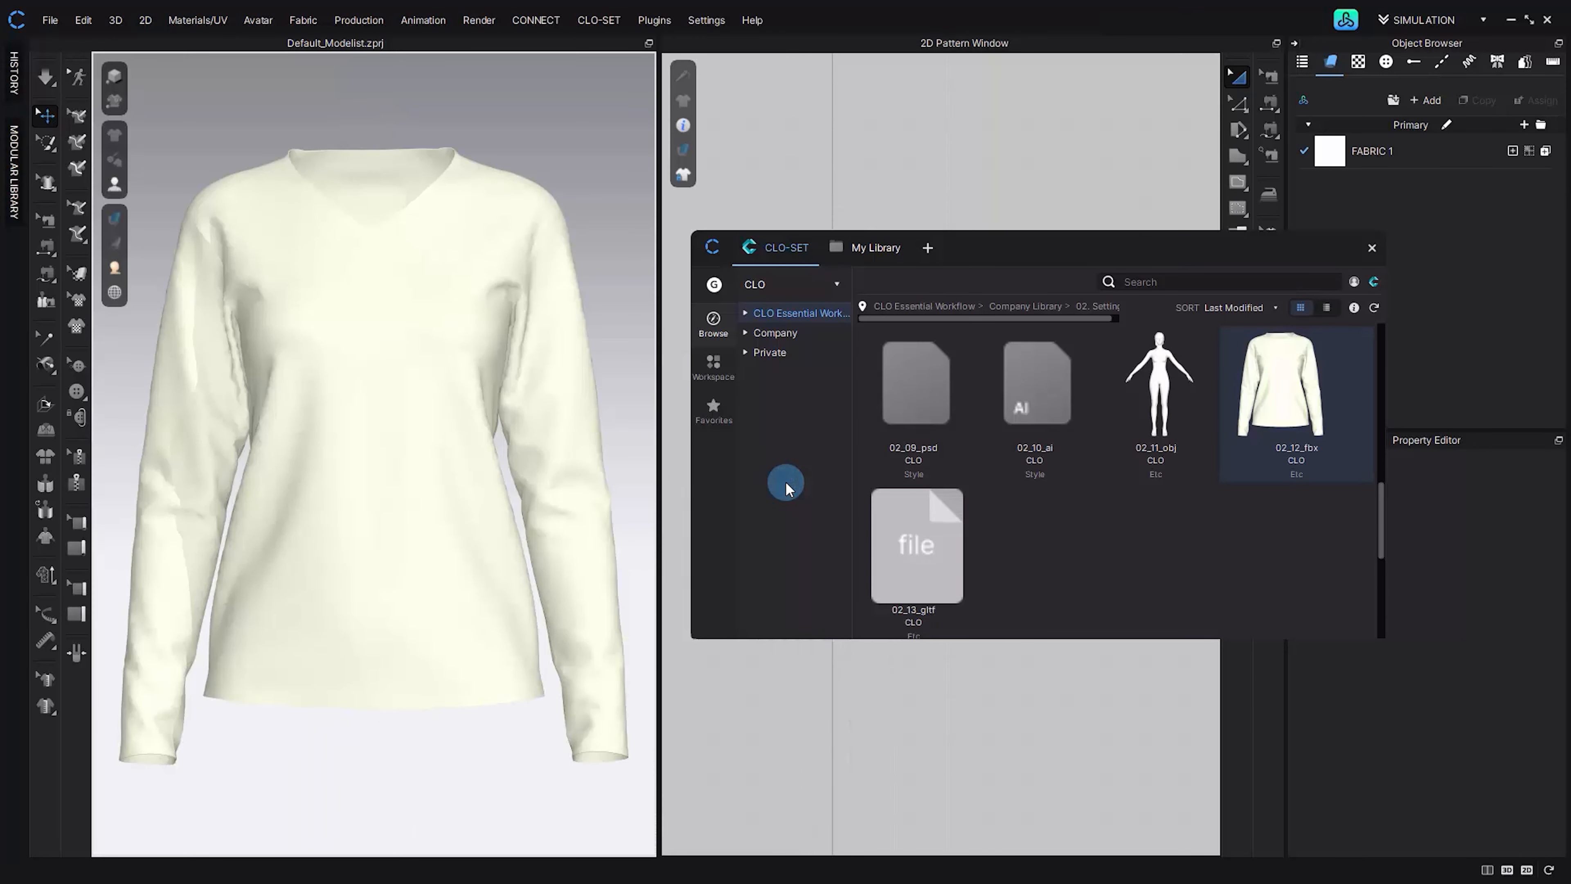
- Import the 02_13_gltf file from the CLO-SET library as an avatar with load type Open and Auto Scale
{"action": "double_click", "coordinate": [922, 597]}
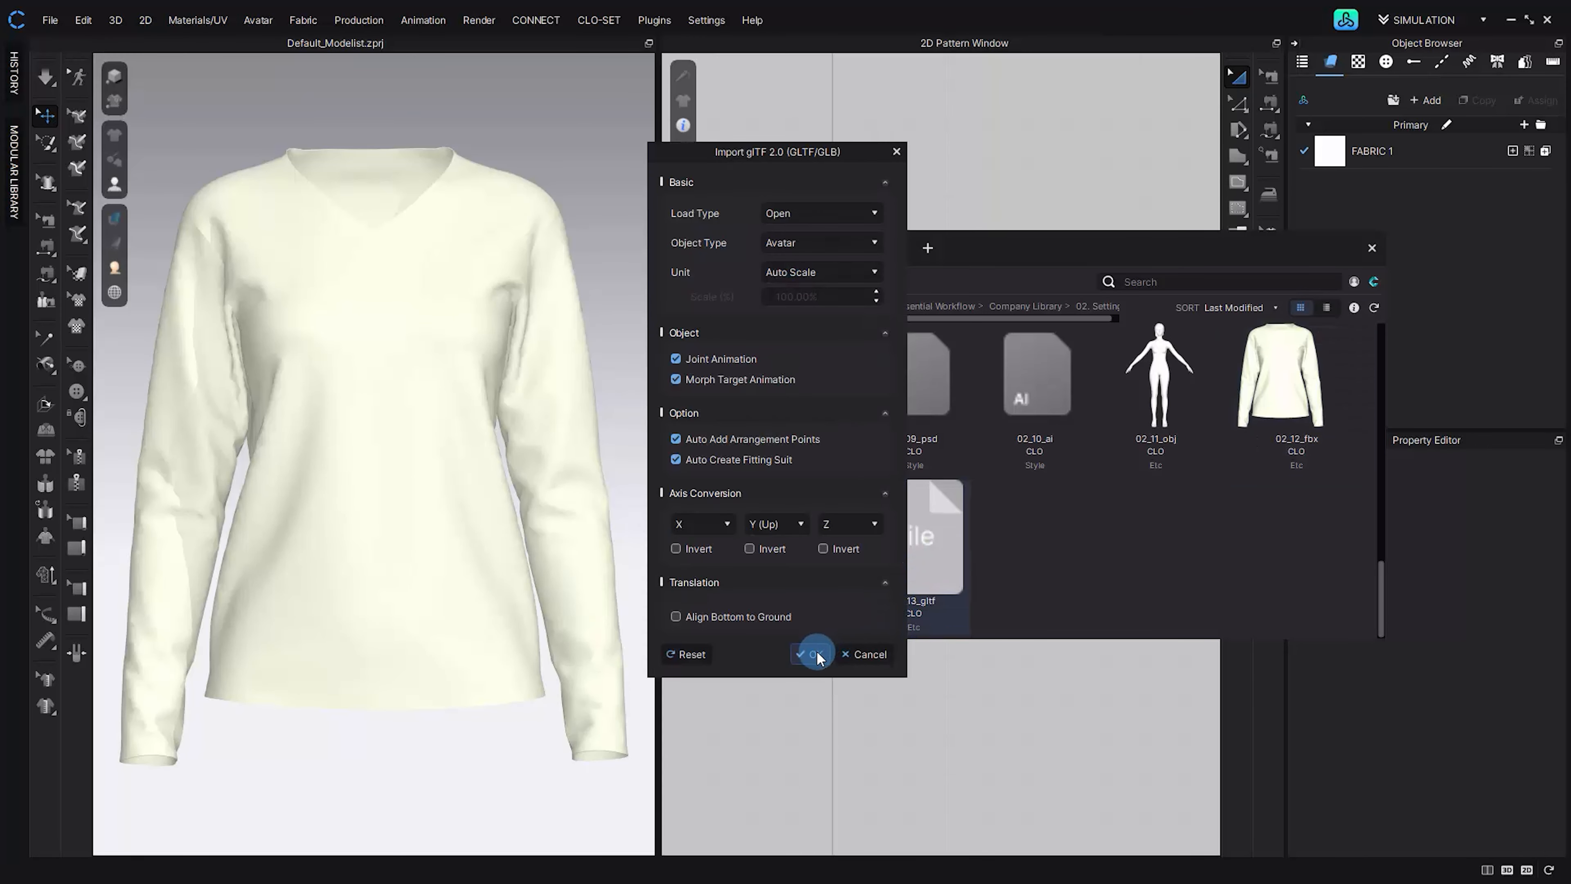
{"action": "left_click", "coordinate": [814, 654]}
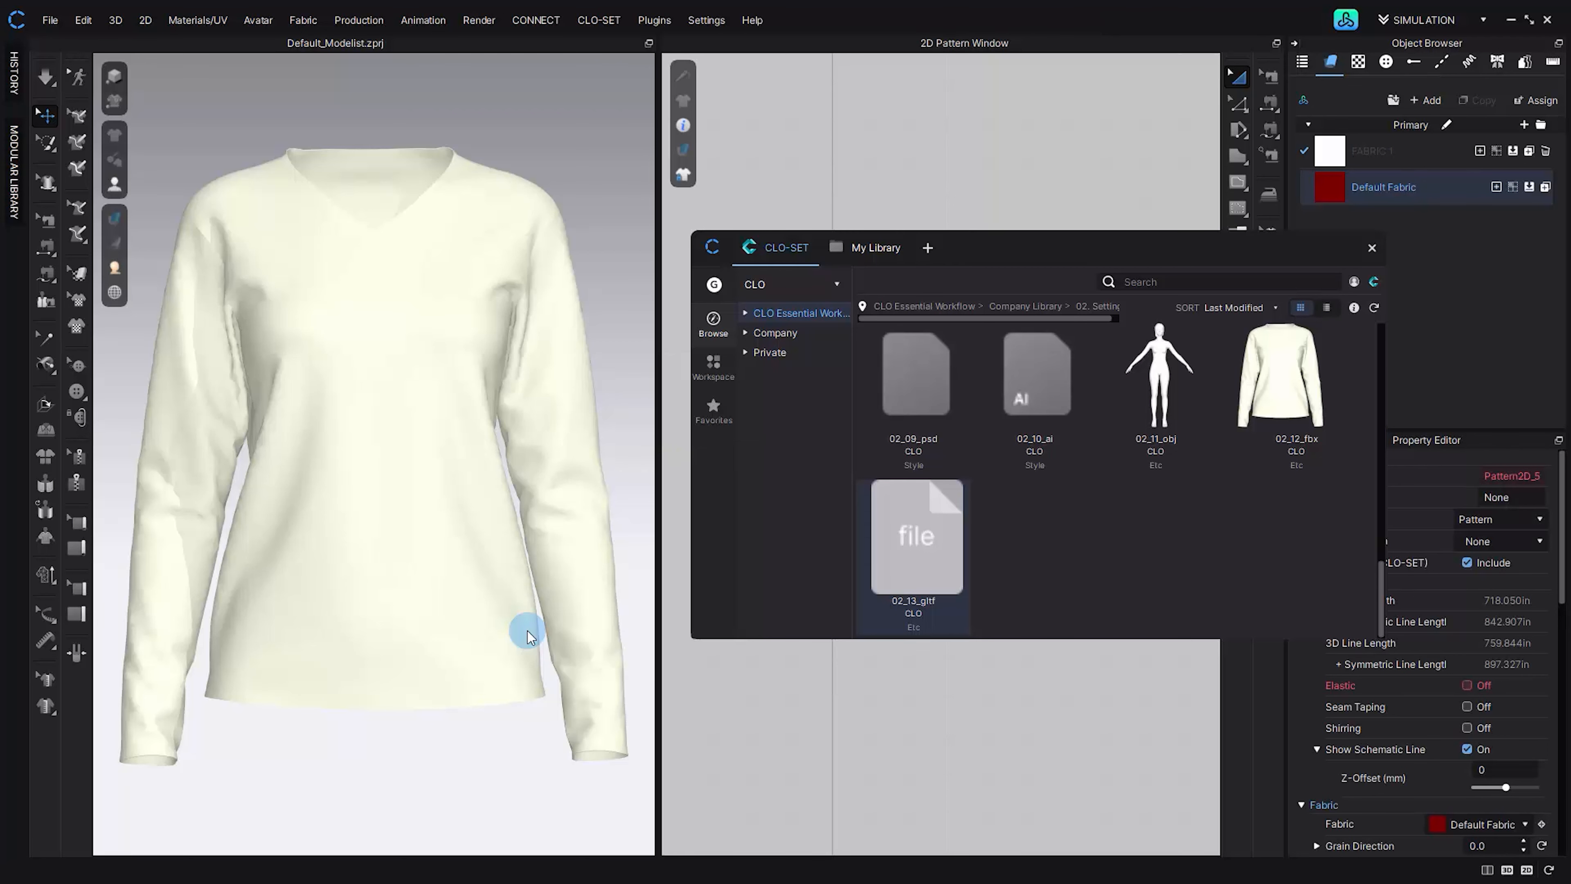
{"action": "key", "text": "ctrl+z"}
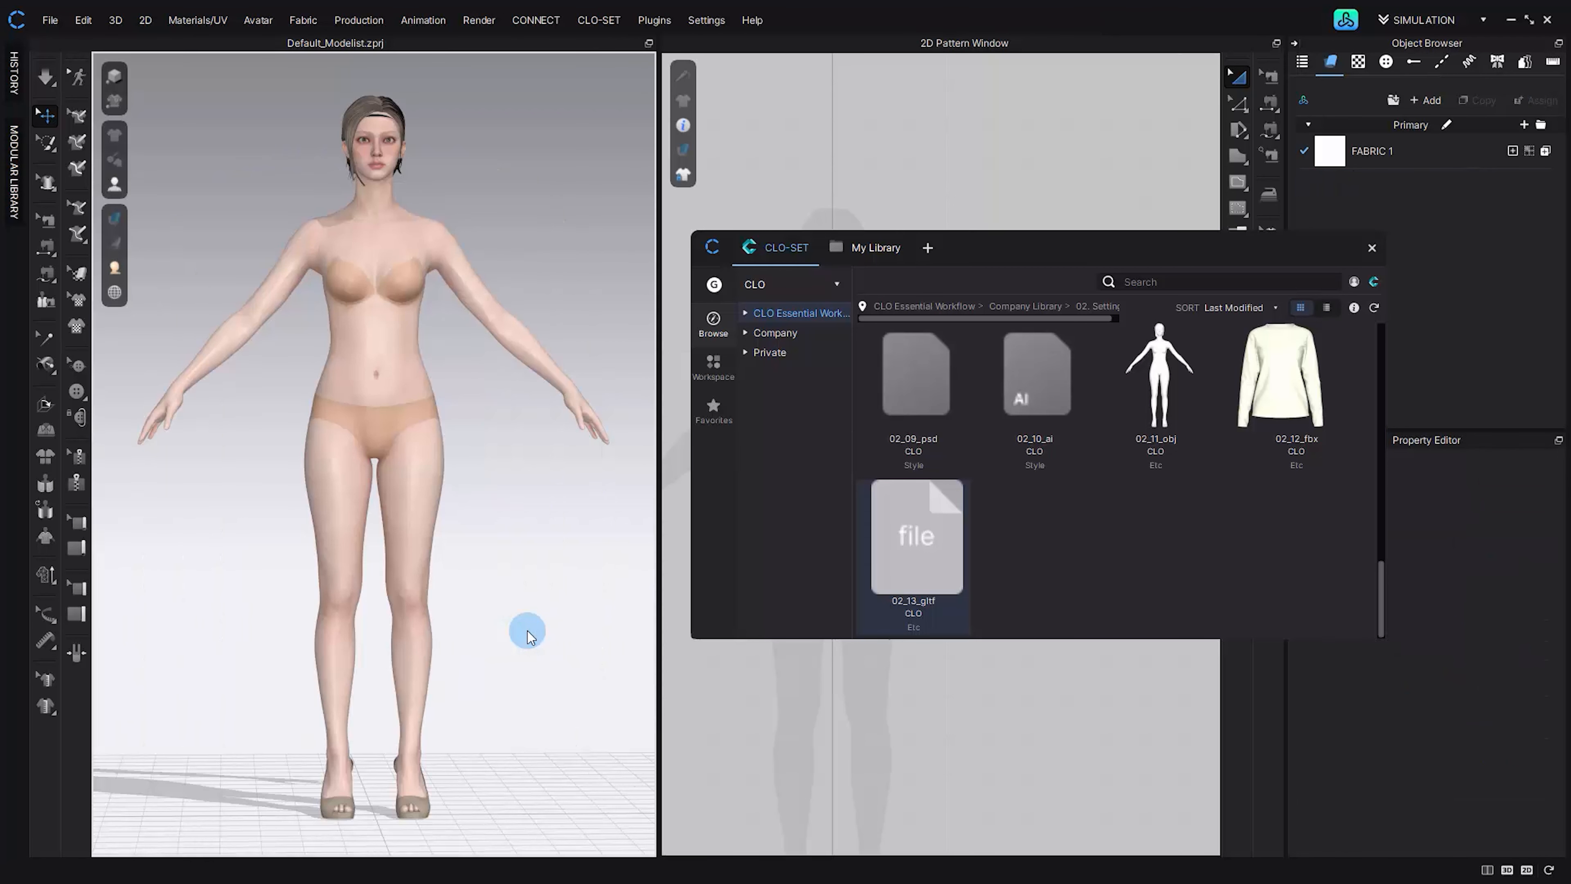
{"action": "mouse_move", "coordinate": [527, 636]}
{"action": "right_mouse_down"}
{"action": "mouse_move", "coordinate": [206, 635]}
{"action": "mouse_move", "coordinate": [729, 640]}
{"action": "mouse_move", "coordinate": [530, 632]}
{"action": "right_mouse_up"}
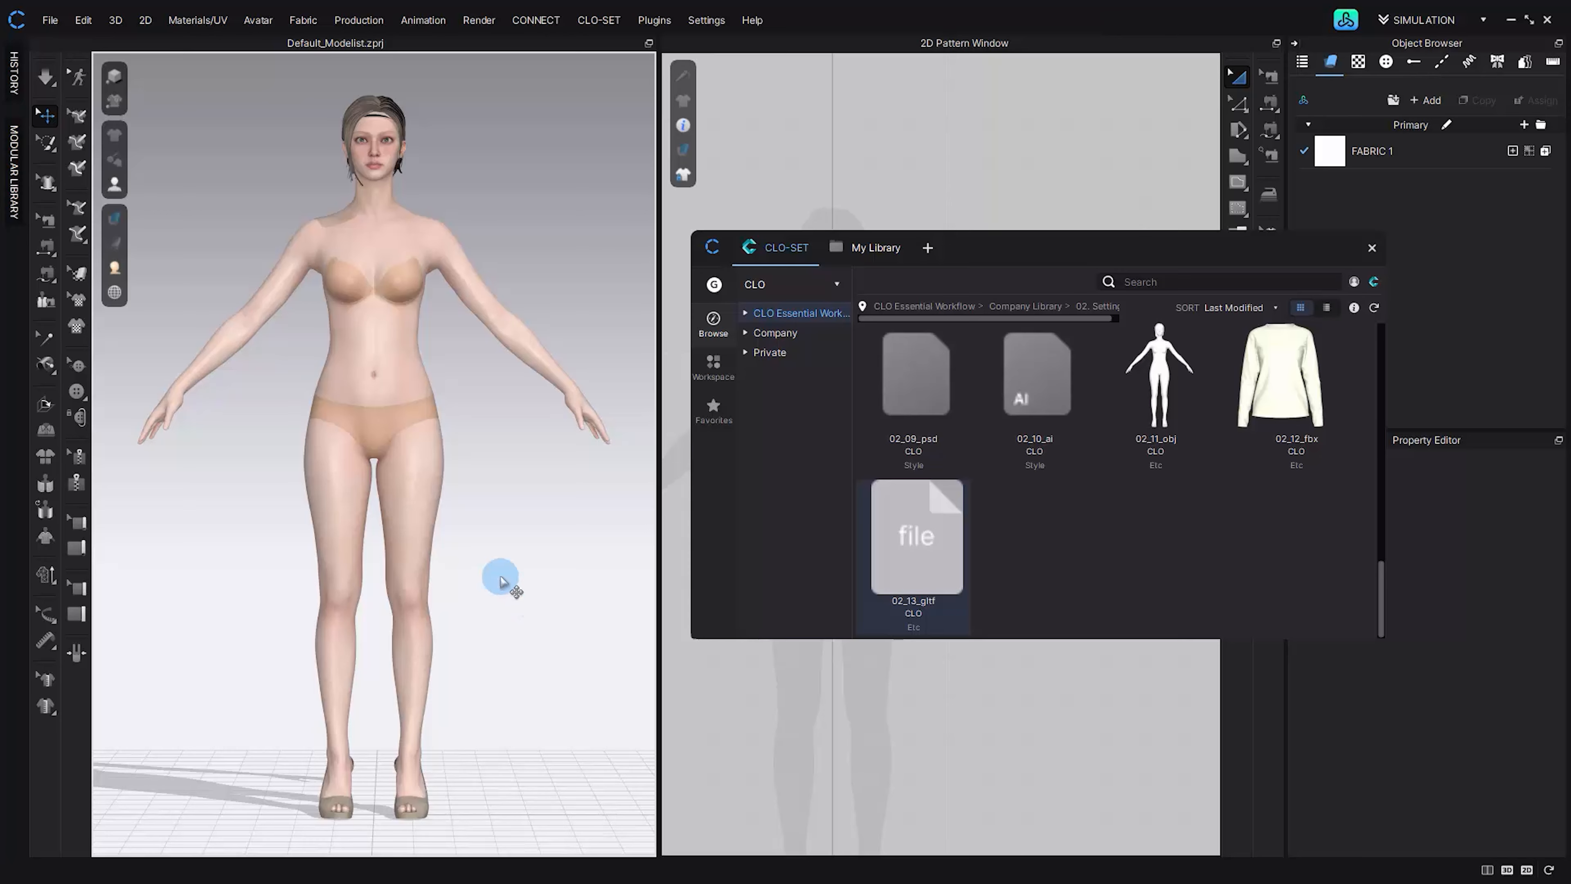
{"action": "left_click", "coordinate": [49, 20]}
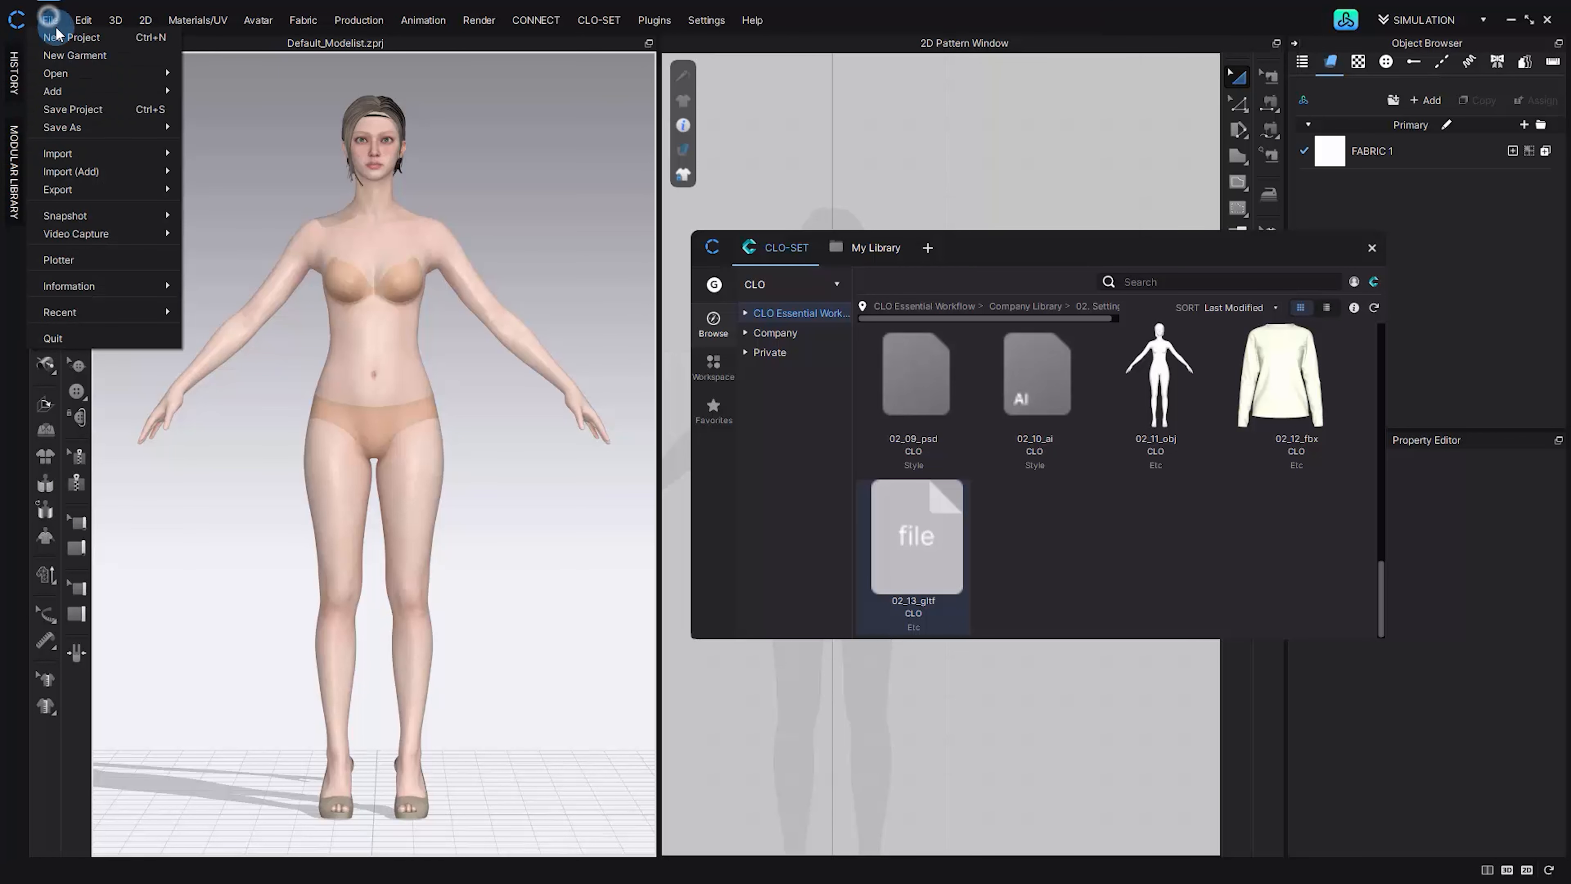
{"action": "left_click", "coordinate": [92, 151]}
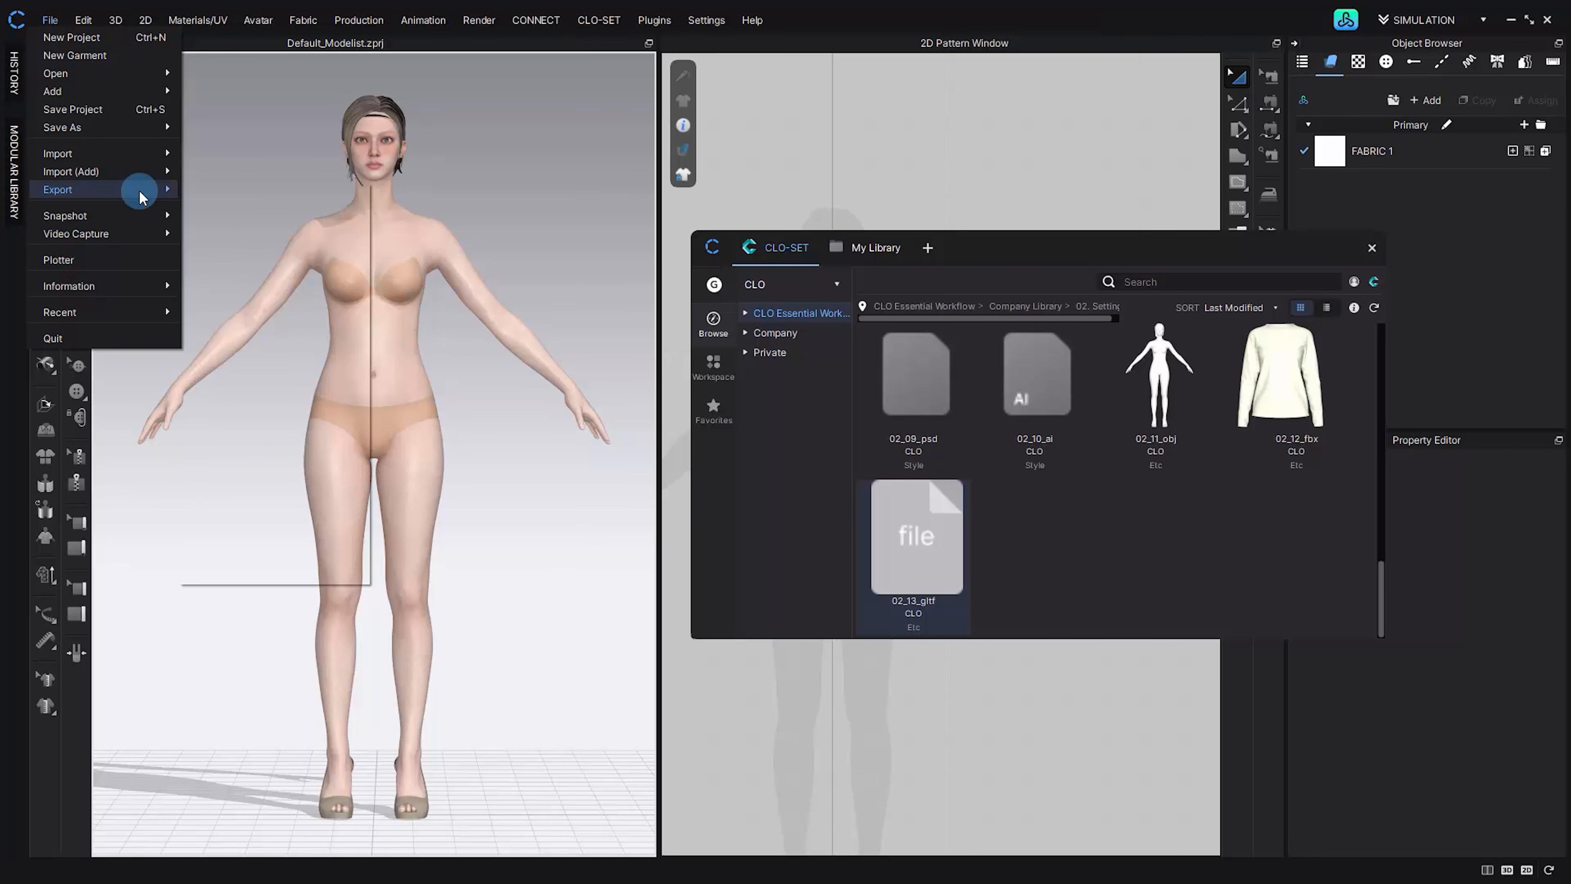
{"action": "mouse_move", "coordinate": [139, 191]}
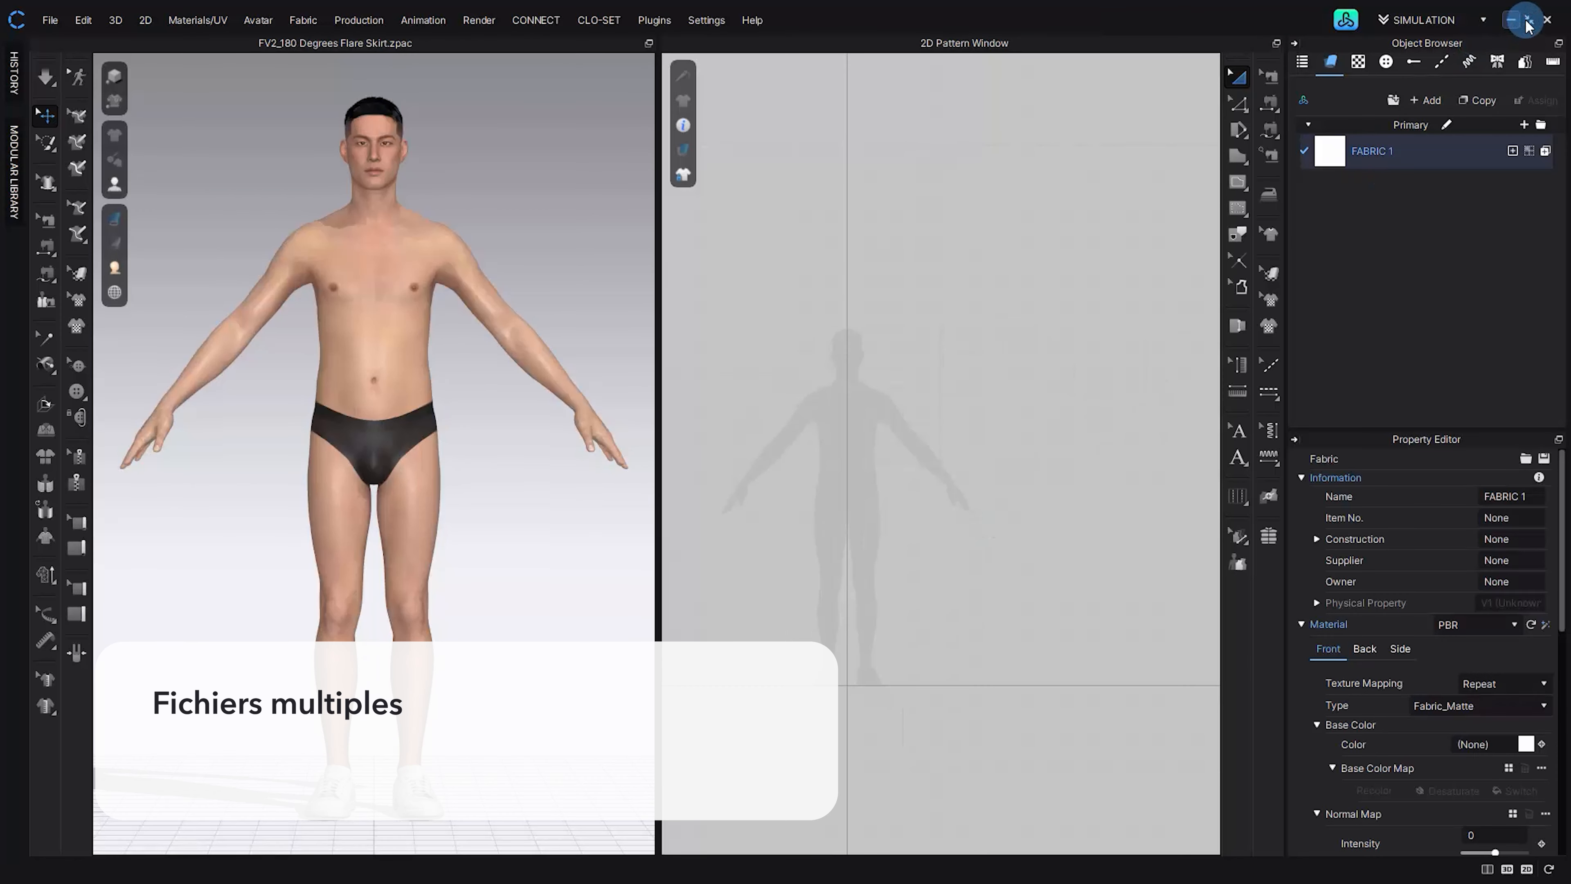
- Shrink and shift the FV2_180 Degrees Flare Skirt.zpac window to uncover the Default_Modelist.zprj session behind it, and minimize the skirt window
{"action": "left_click", "coordinate": [1527, 21]}
{"action": "left_click_drag", "start_coordinate": [1109, 84], "coordinate": [1129, 452]}
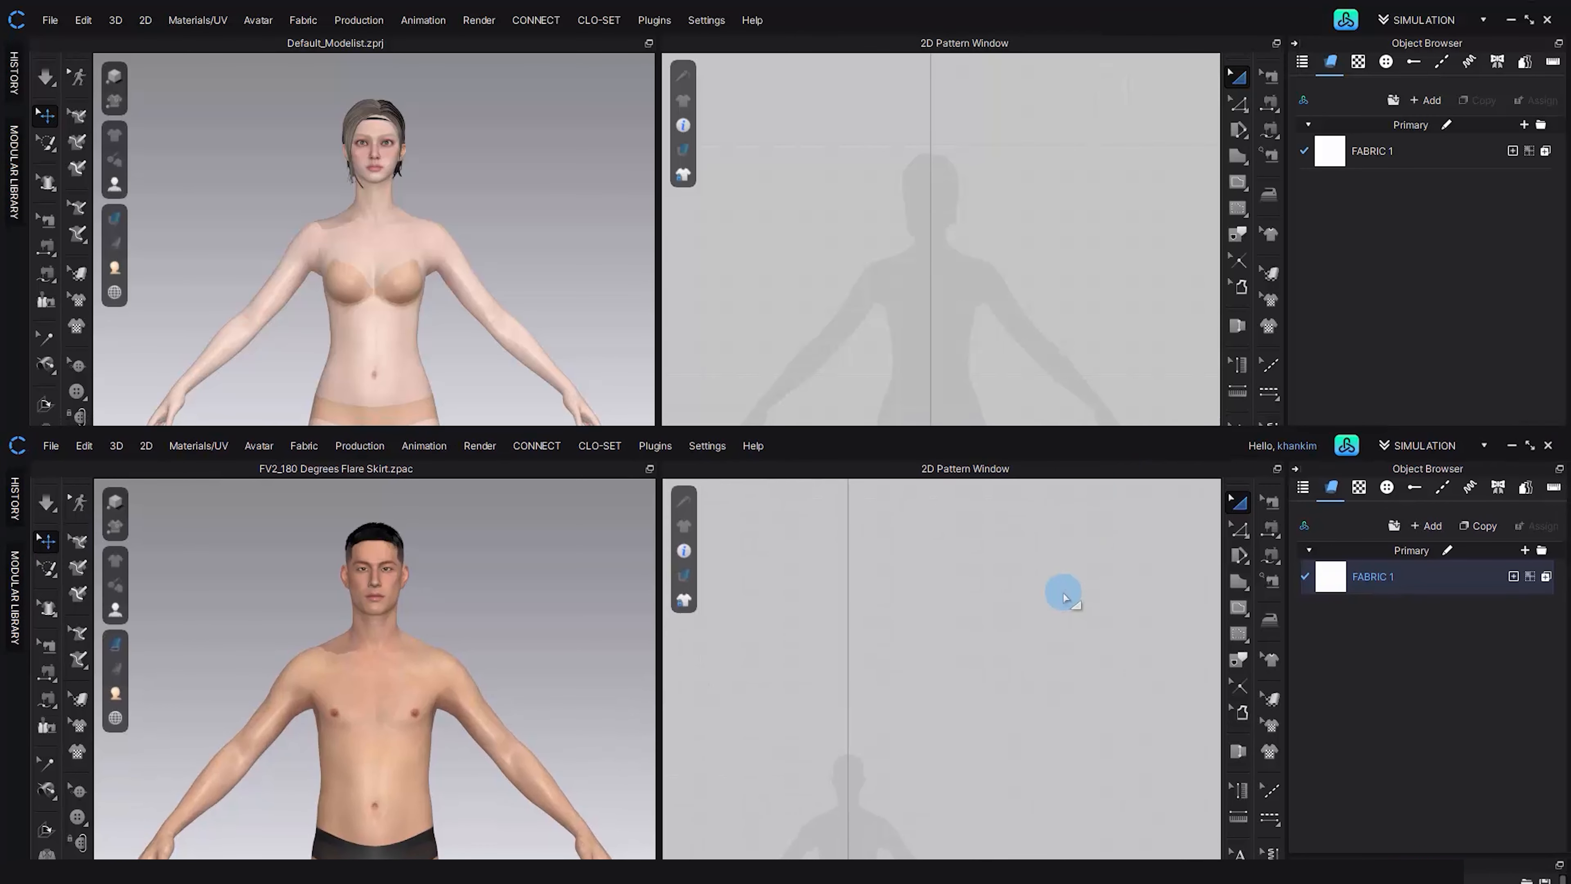
{"action": "left_click", "coordinate": [1511, 445]}
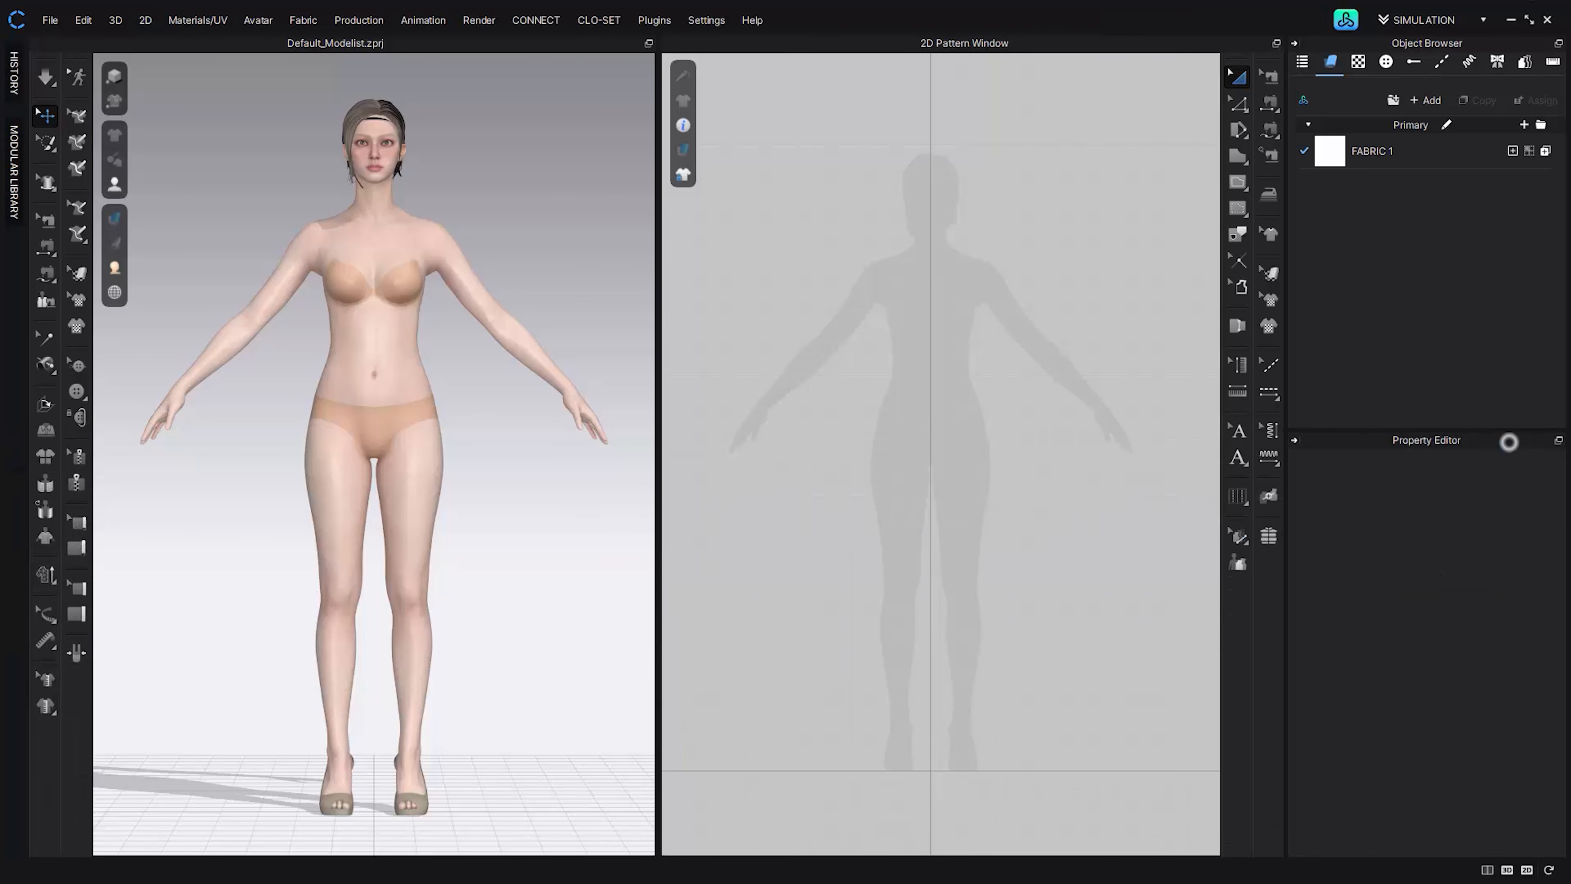